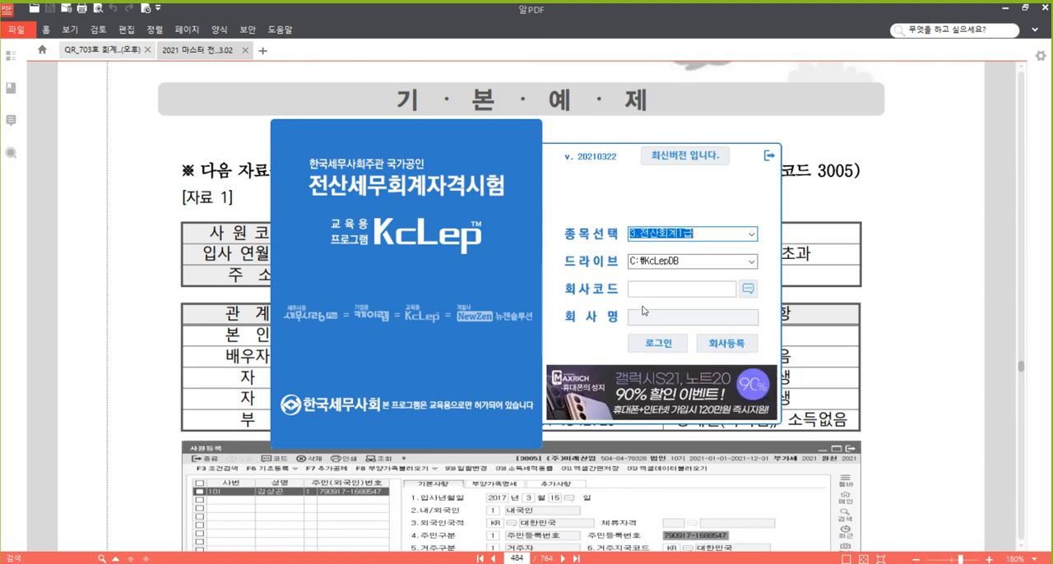
Log in to company code 3005 under the 전산세무2급 category and show the 원천징수 (withholding tax) functions
{"action": "left_click", "coordinate": [751, 235]}
{"action": "left_click", "coordinate": [740, 260]}
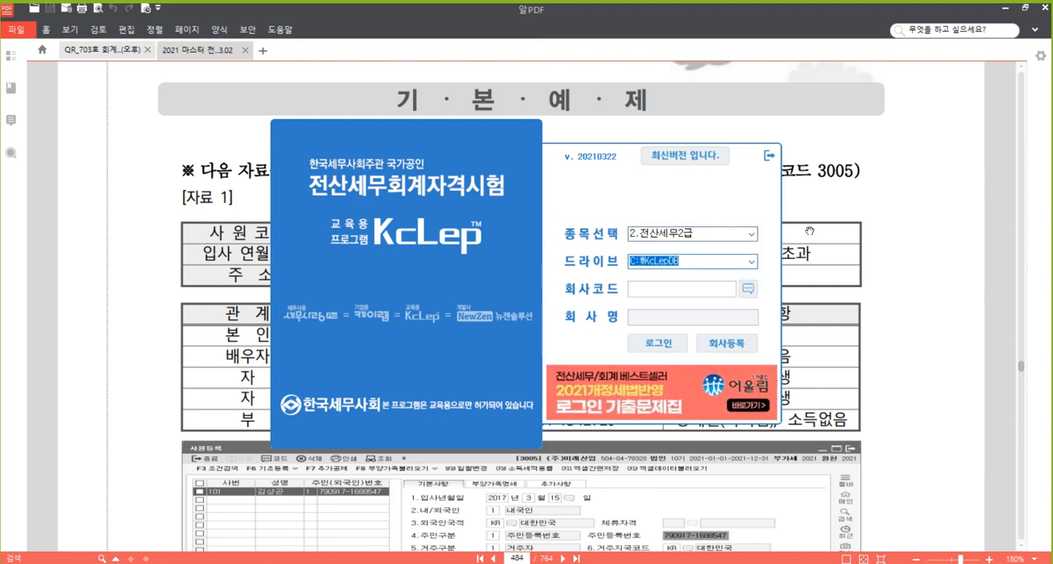
{"action": "left_click", "coordinate": [703, 293]}
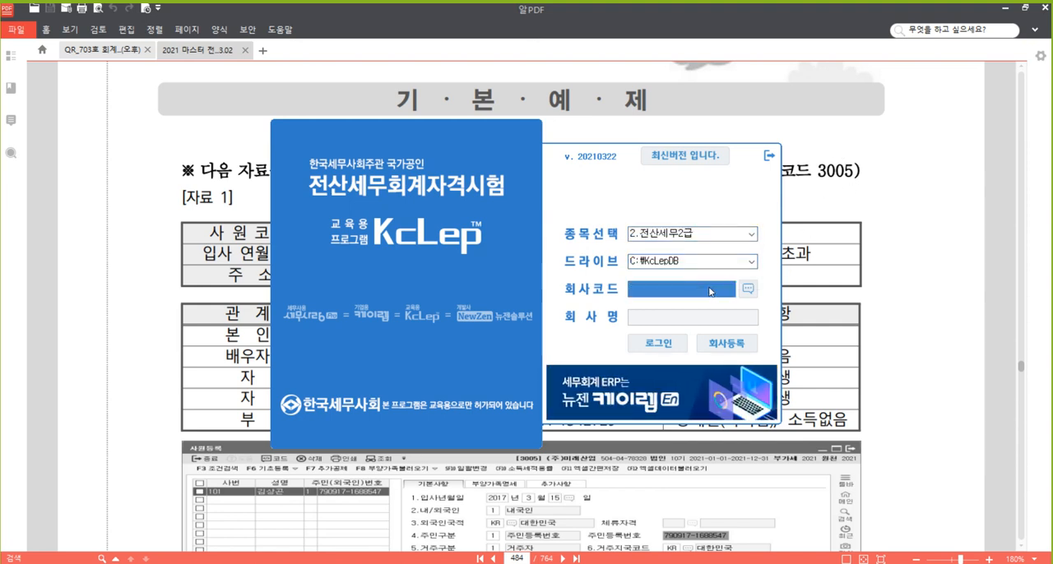
{"action": "type", "text": "3005"}
{"action": "key", "text": "Return"}
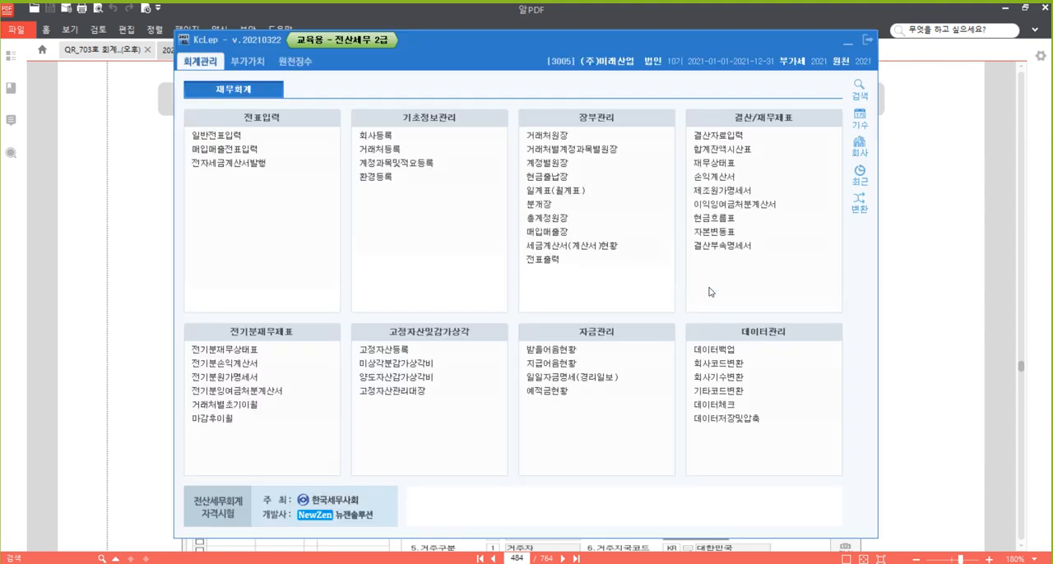
{"action": "left_click", "coordinate": [294, 61]}
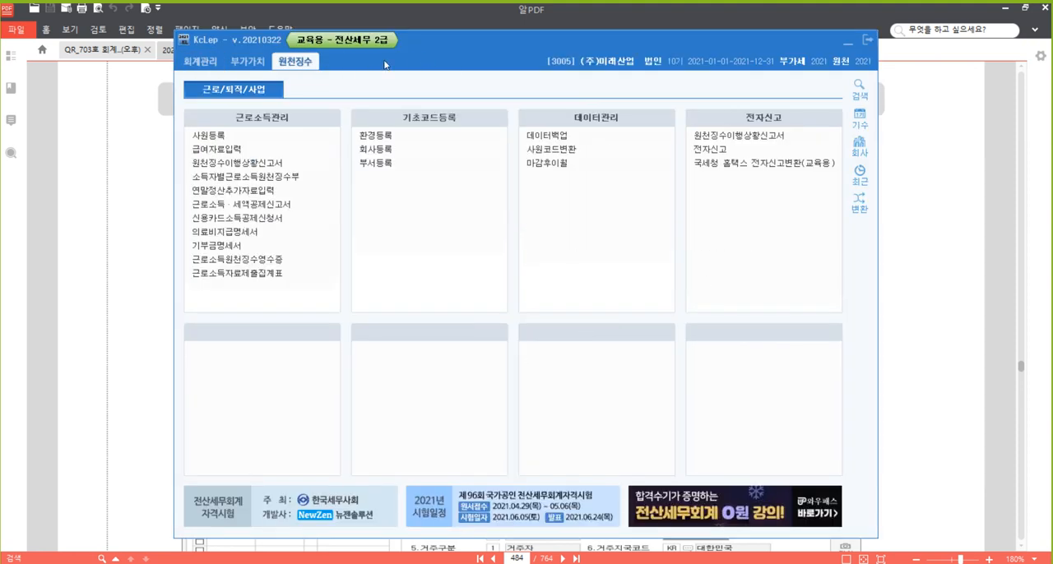
{"action": "left_click_drag", "start_coordinate": [495, 35], "coordinate": [480, 26]}
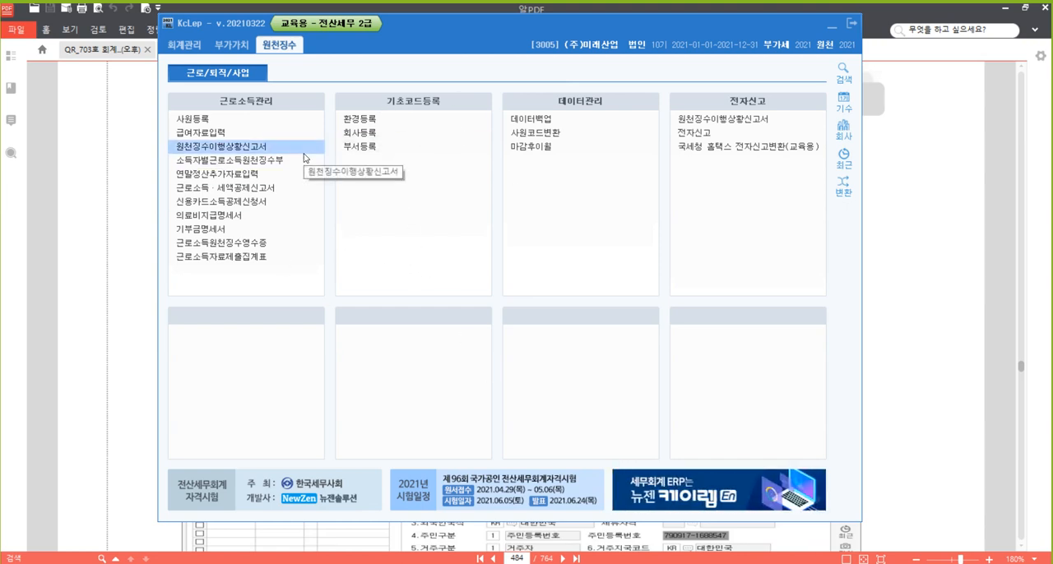
Box 사원등록, 급여자료입력, 원천징수이행상황신고서 and 연말정산추가자료입력 in red with the screen pen, then clear the markings
{"action": "key", "text": "ctrl+alt+p"}
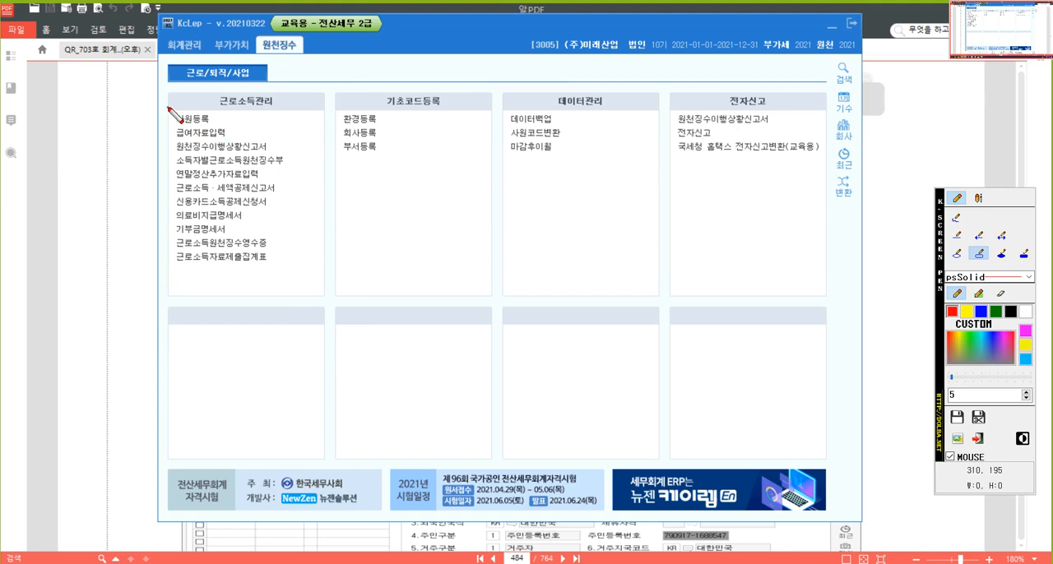
{"action": "mouse_move", "coordinate": [169, 108]}
{"action": "left_mouse_down"}
{"action": "mouse_move", "coordinate": [207, 137]}
{"action": "mouse_move", "coordinate": [251, 128]}
{"action": "left_mouse_up"}
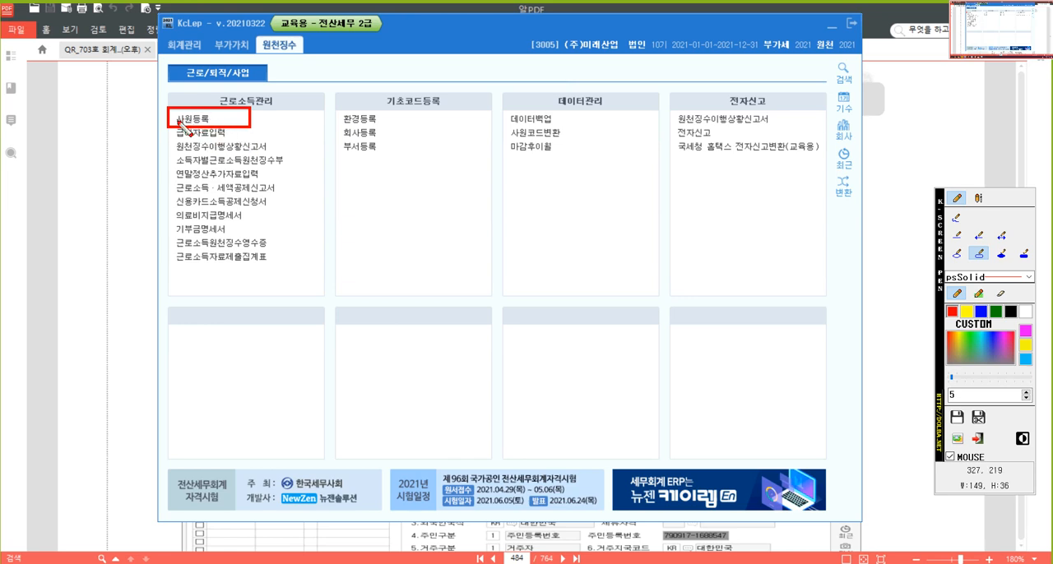
{"action": "left_click_drag", "start_coordinate": [167, 126], "coordinate": [249, 138]}
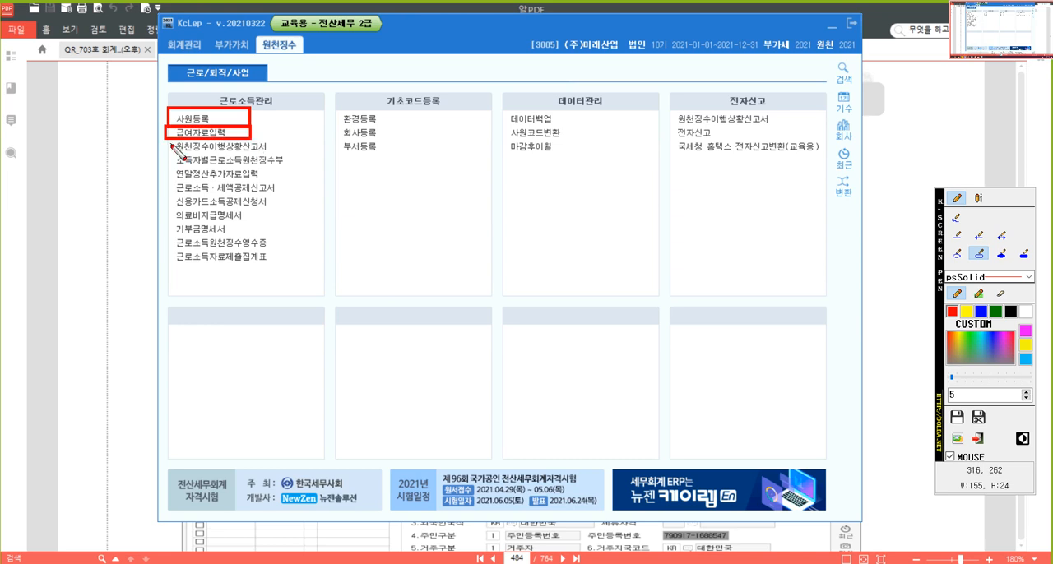
{"action": "left_click_drag", "start_coordinate": [167, 140], "coordinate": [281, 153]}
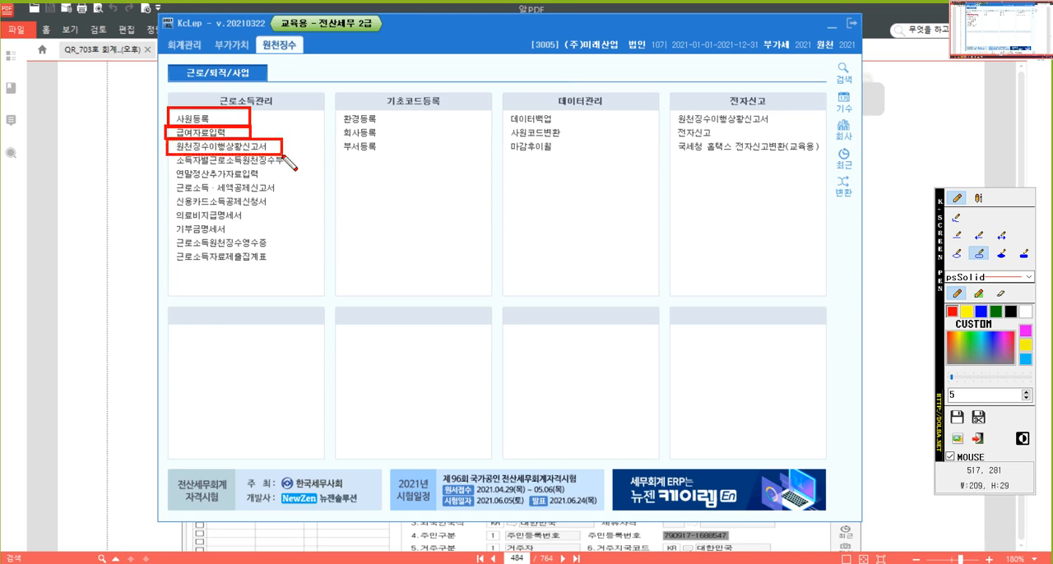
{"action": "left_click_drag", "start_coordinate": [172, 167], "coordinate": [292, 183]}
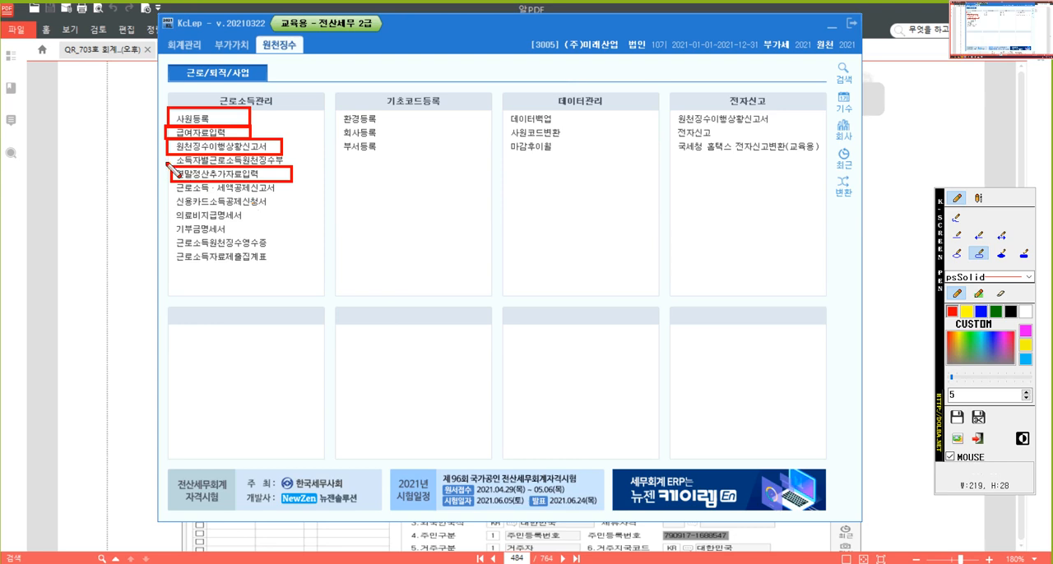
{"action": "key", "text": "Escape"}
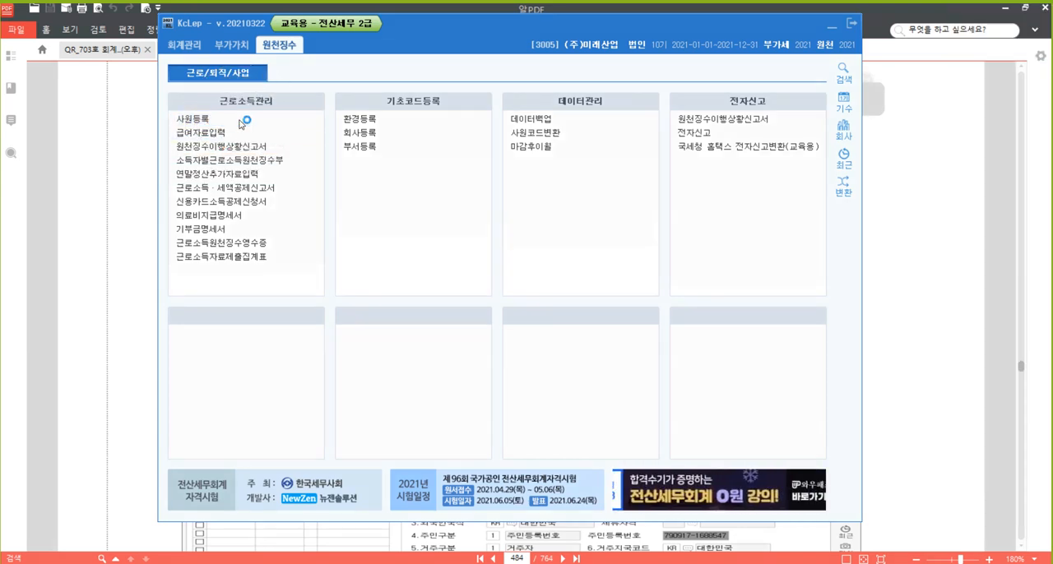
Open 사원등록 (employee registration) and review its 부양가족명세 and 추가사항 pages before returning to 기본사항
{"action": "left_click", "coordinate": [240, 121]}
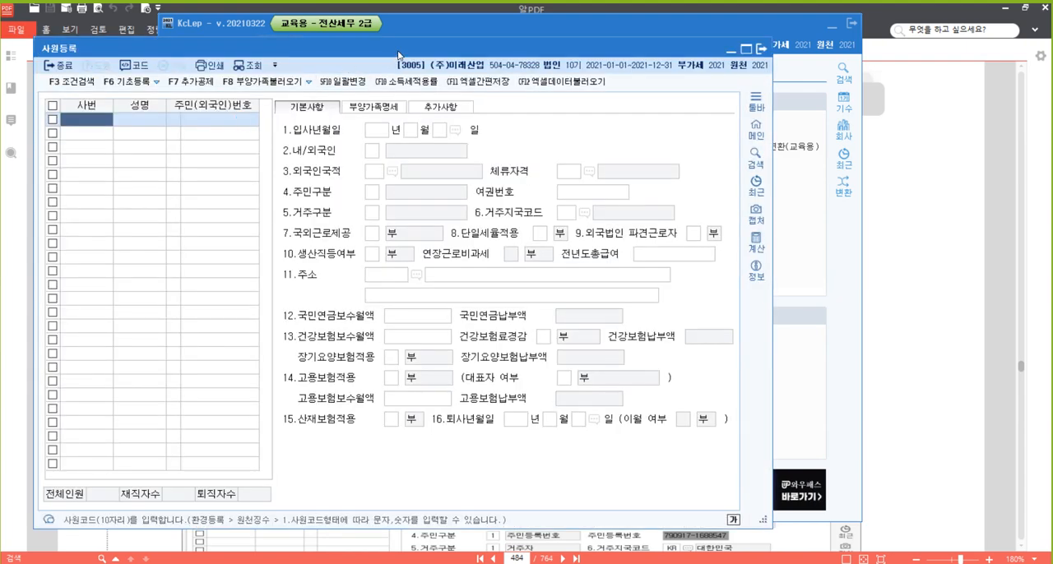
{"action": "left_click_drag", "start_coordinate": [401, 53], "coordinate": [533, 22]}
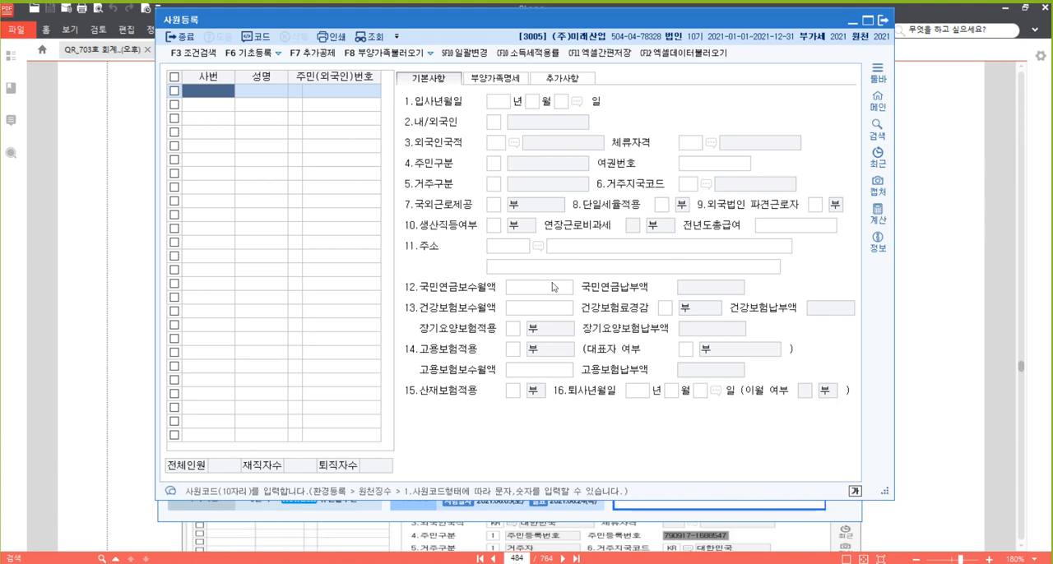
{"action": "left_click", "coordinate": [496, 80]}
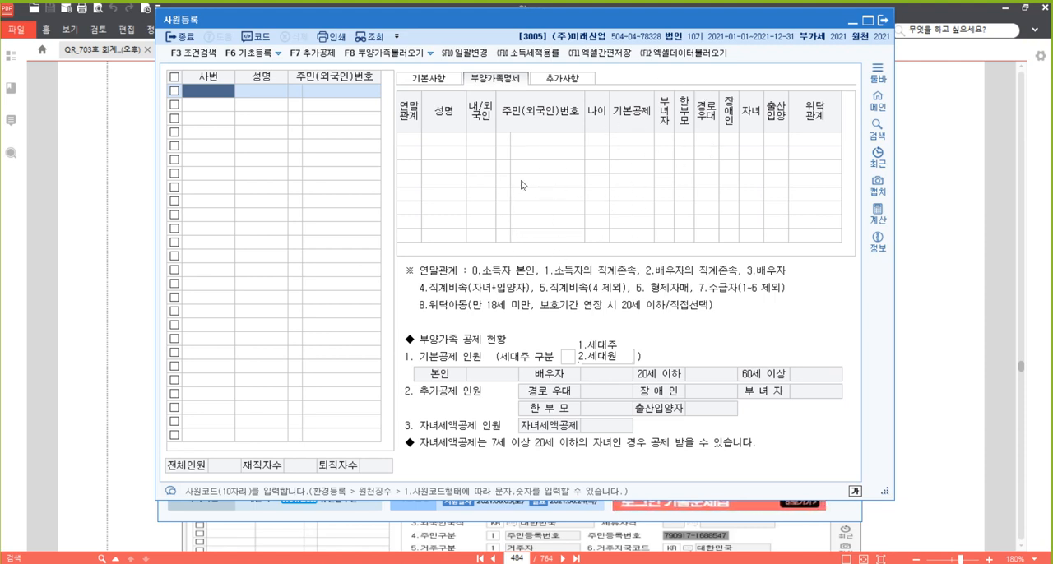
{"action": "left_click", "coordinate": [570, 80]}
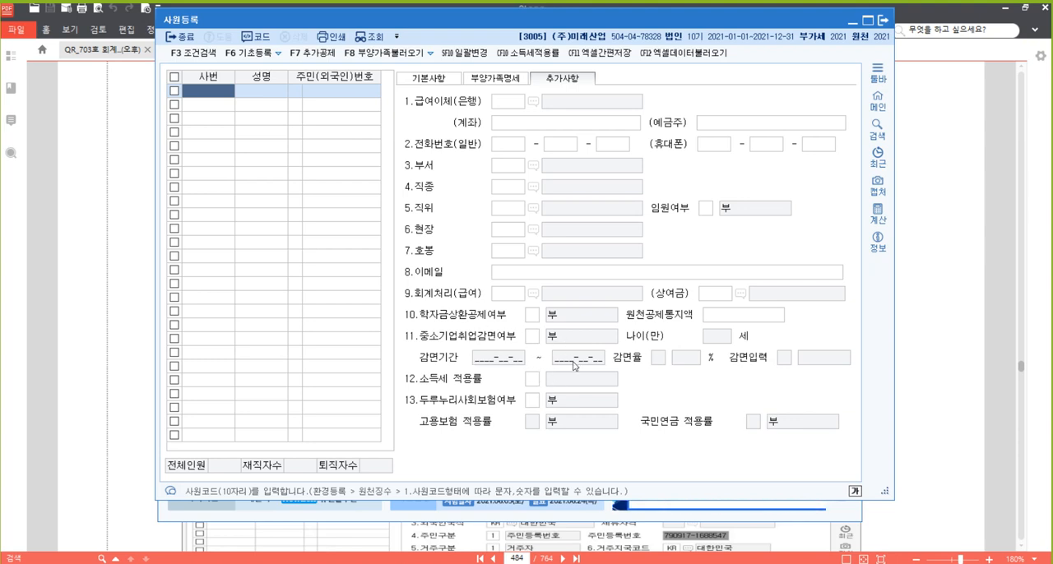
{"action": "left_click", "coordinate": [431, 82]}
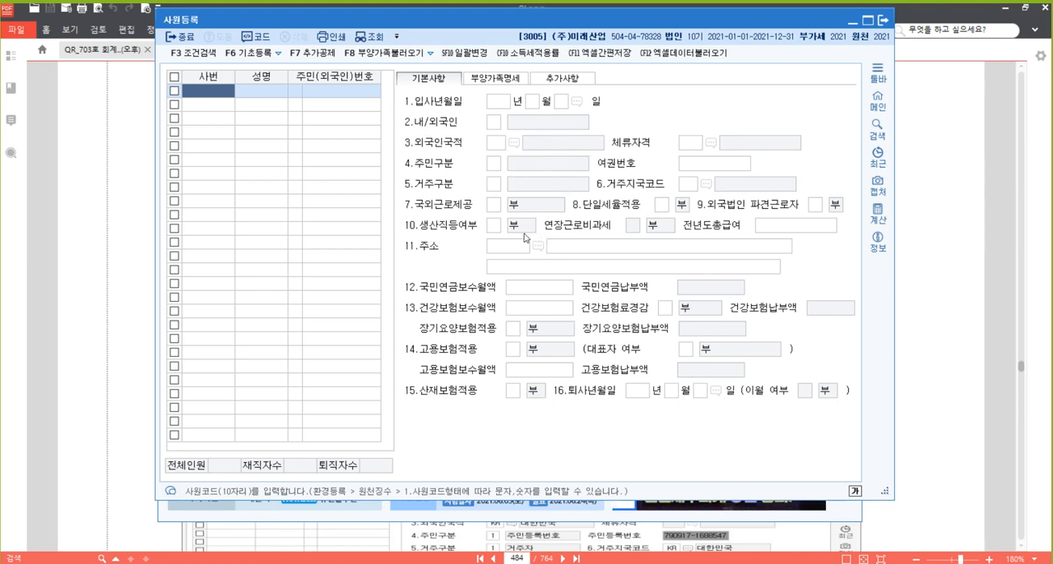
Mark the 국외근로제공 field and the 생산직등여부 and 연장근로비과세 fields with red boxes, then clear the markings
{"action": "key", "text": "ctrl+2"}
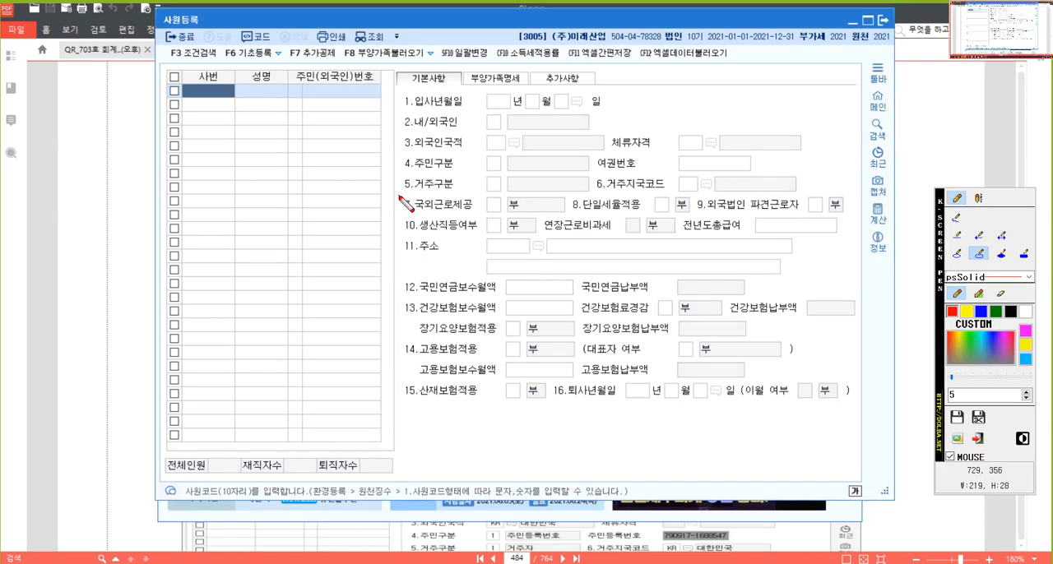
{"action": "mouse_move", "coordinate": [400, 195]}
{"action": "left_mouse_down"}
{"action": "mouse_move", "coordinate": [583, 217]}
{"action": "mouse_move", "coordinate": [571, 216]}
{"action": "left_mouse_up"}
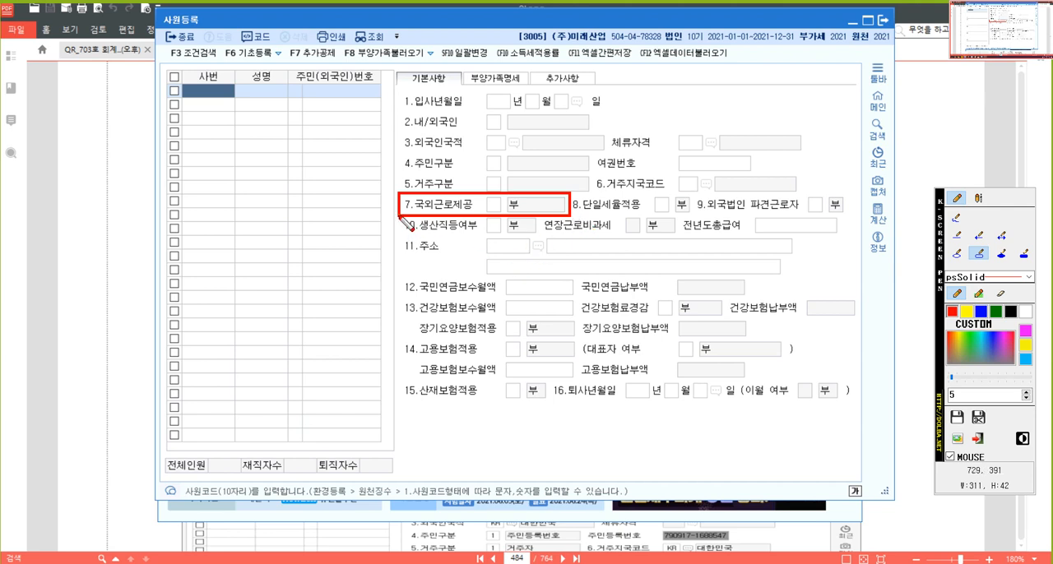
{"action": "left_click_drag", "start_coordinate": [401, 216], "coordinate": [682, 237]}
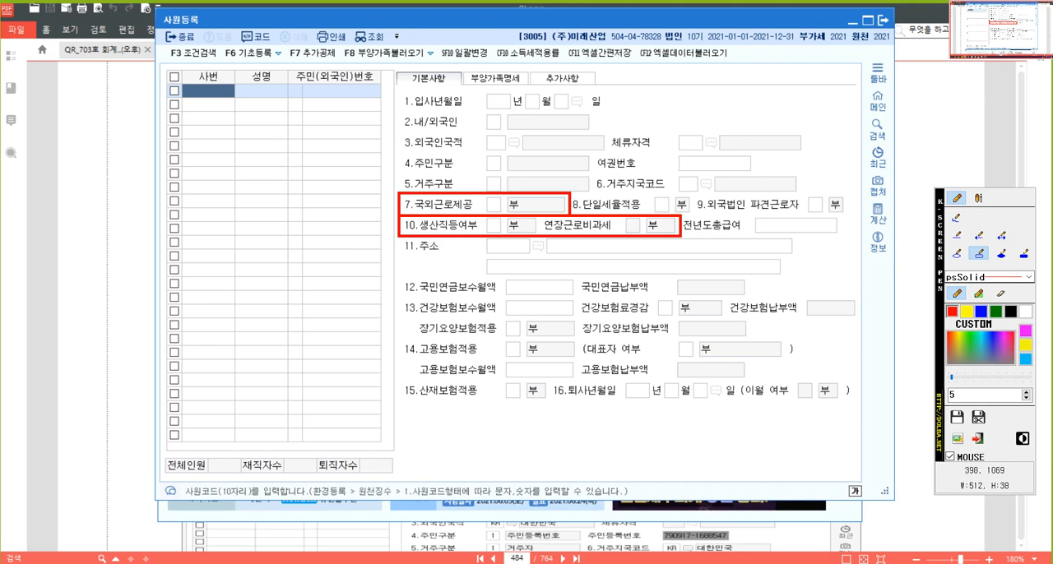
{"action": "key", "text": "Escape"}
Switch to the 한글 document 20210524.hwp and write the heading "** 근로소득 비과세" on the first line
{"action": "left_click", "coordinate": [218, 563]}
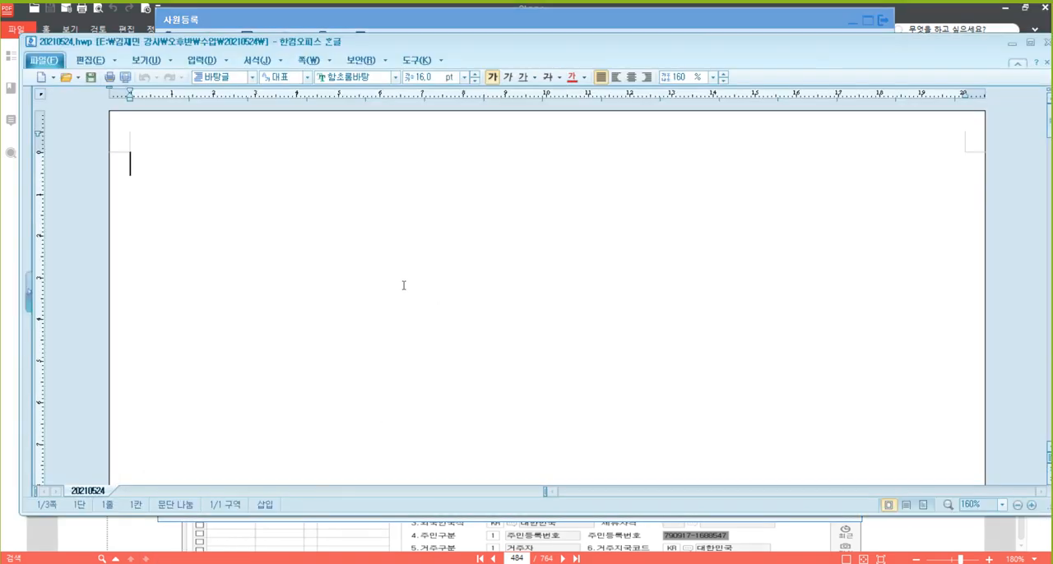
{"action": "type", "text": "** "}
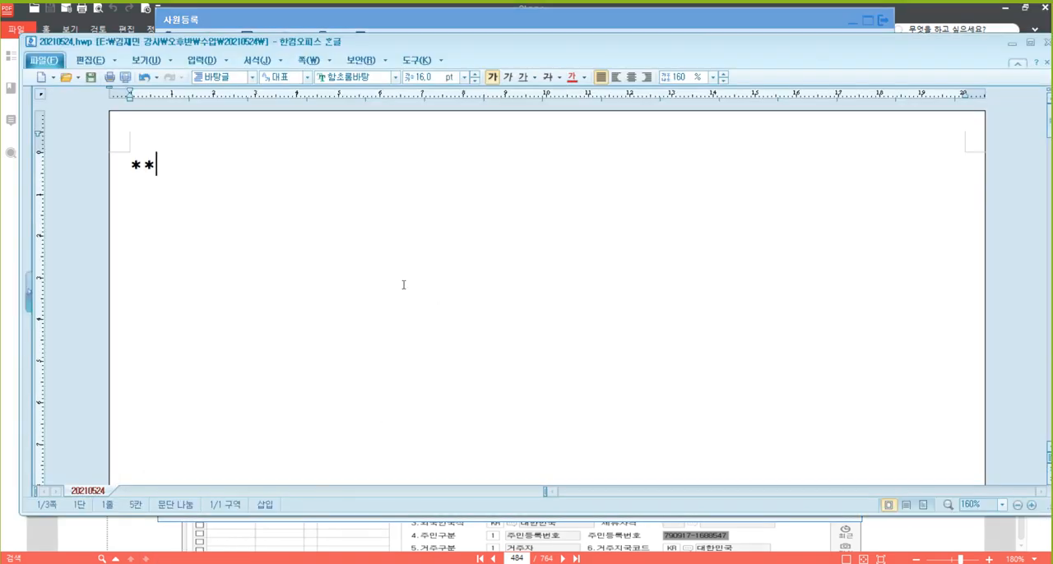
{"action": "type", "text": "비과세"}
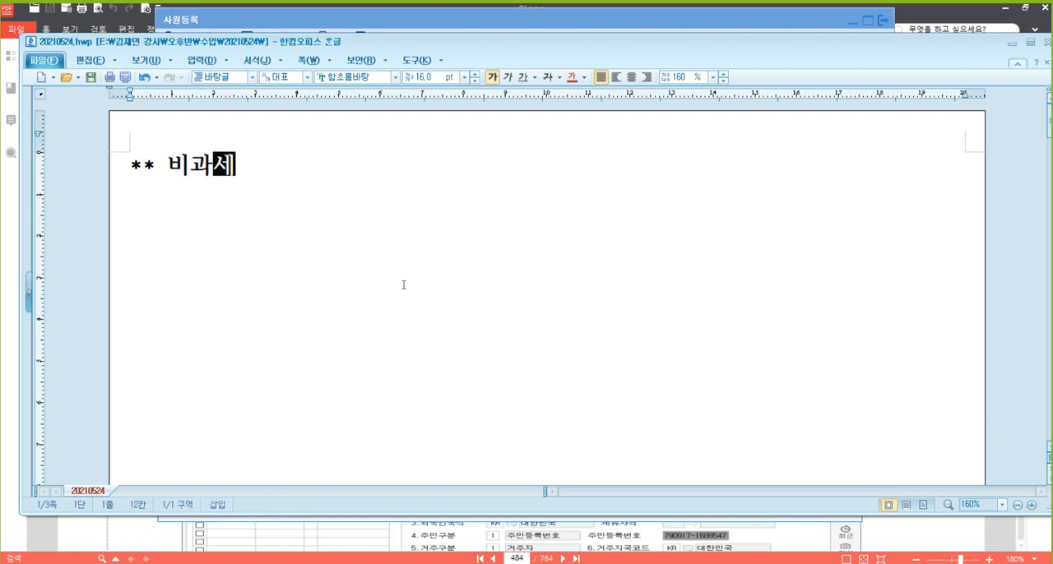
{"action": "key", "text": "Return"}
{"action": "key", "text": "Up"}
{"action": "key", "text": "Right"}
{"action": "key", "text": "Right"}
{"action": "key", "text": "Right"}
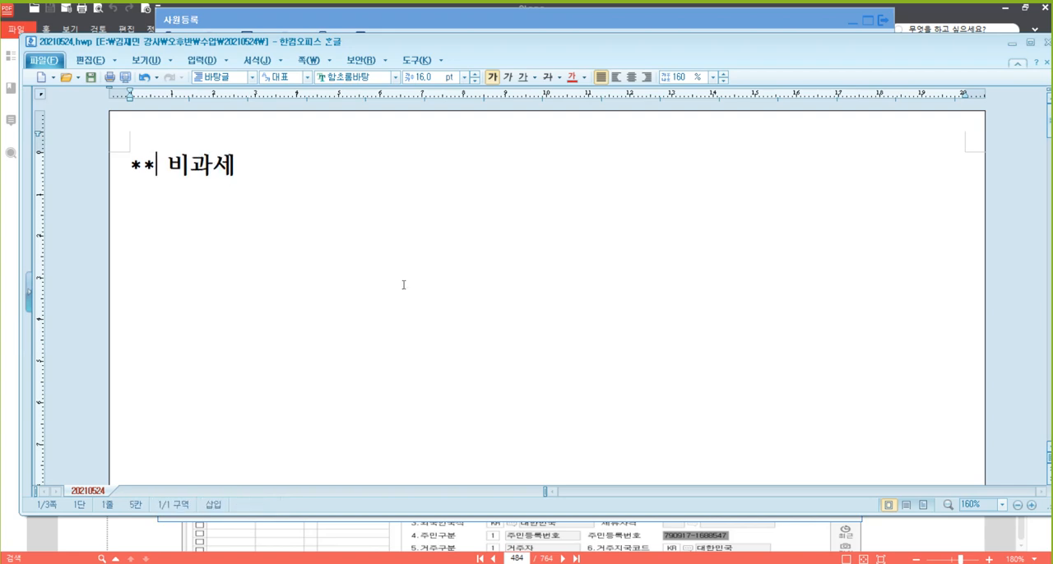
{"action": "type", "text": "구"}
{"action": "type", "text": "로소득"}
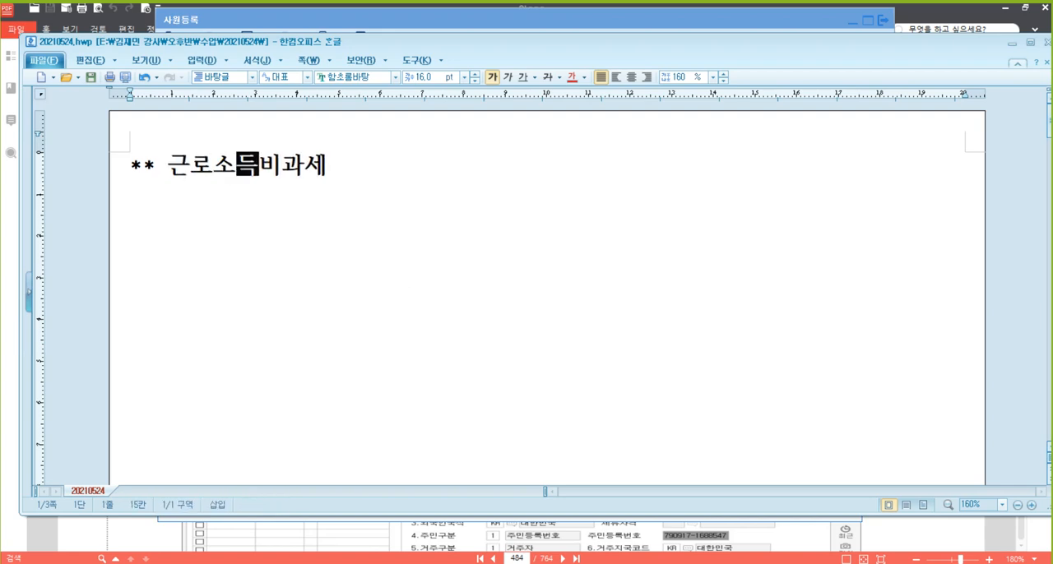
{"action": "left_click", "coordinate": [403, 285]}
Add the subheading "* 연장근로" below the heading and start a new line
{"action": "type", "text": "* 생사"}
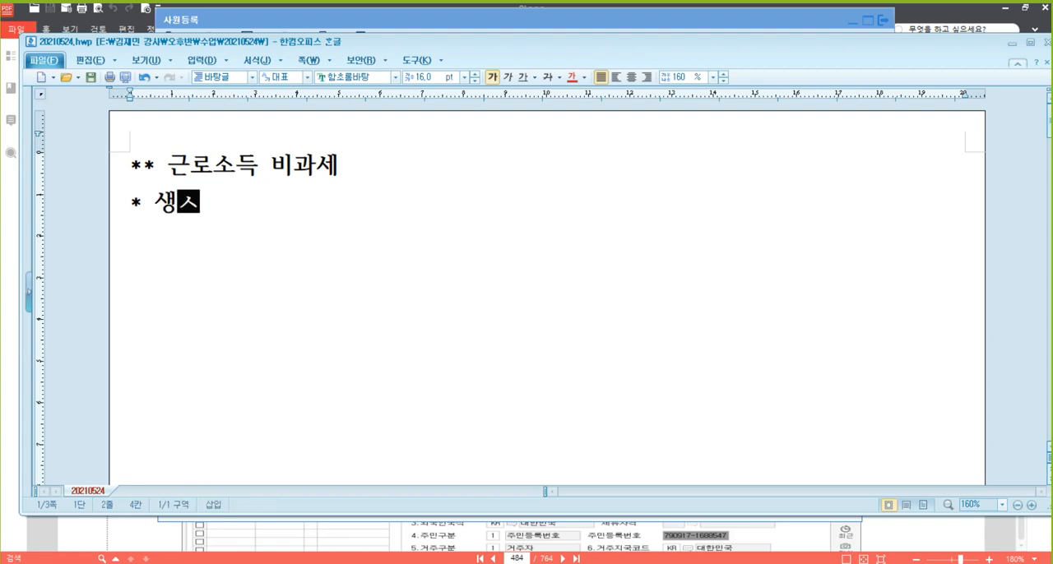
{"action": "key", "text": "BackSpace"}
{"action": "key", "text": "BackSpace"}
{"action": "key", "text": "BackSpace"}
{"action": "type", "text": "연장근로"}
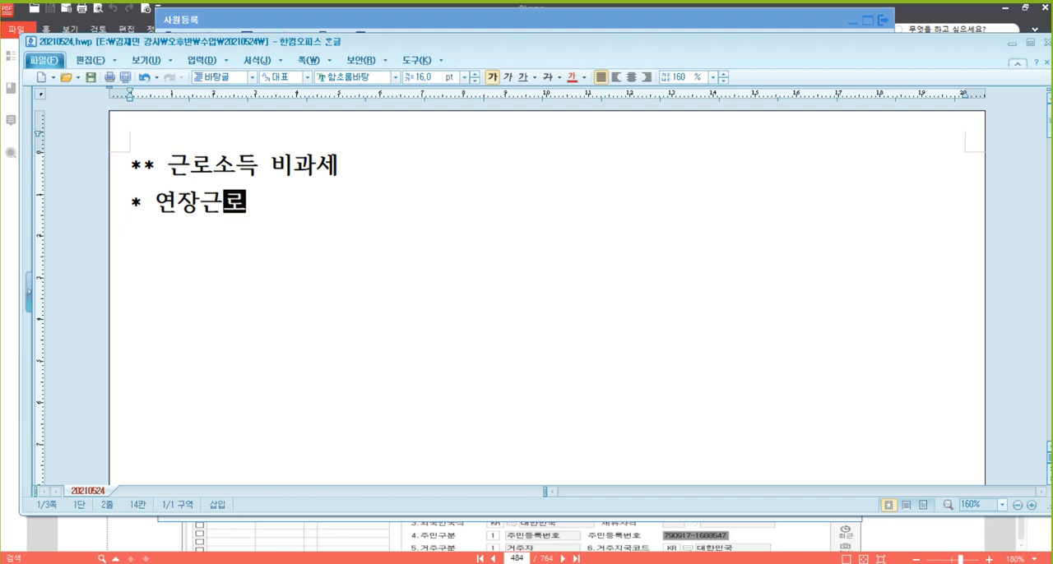
{"action": "key", "text": "Return"}
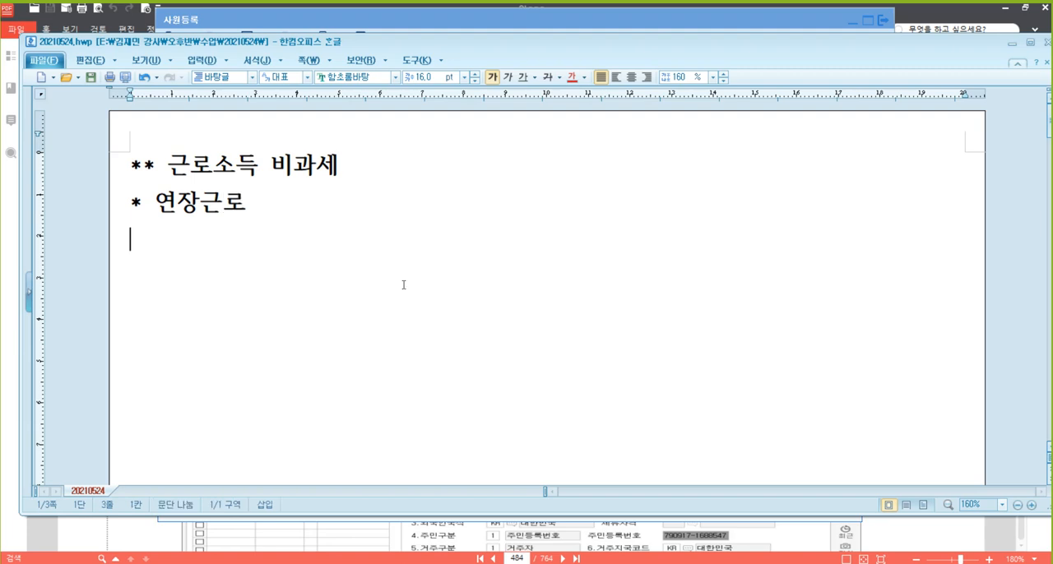
Write the first condition under the overtime subheading as "- 생산직근로자 , 직전연도 총급여 3,000만원 이하"
{"action": "type", "text": "- 생산직"}
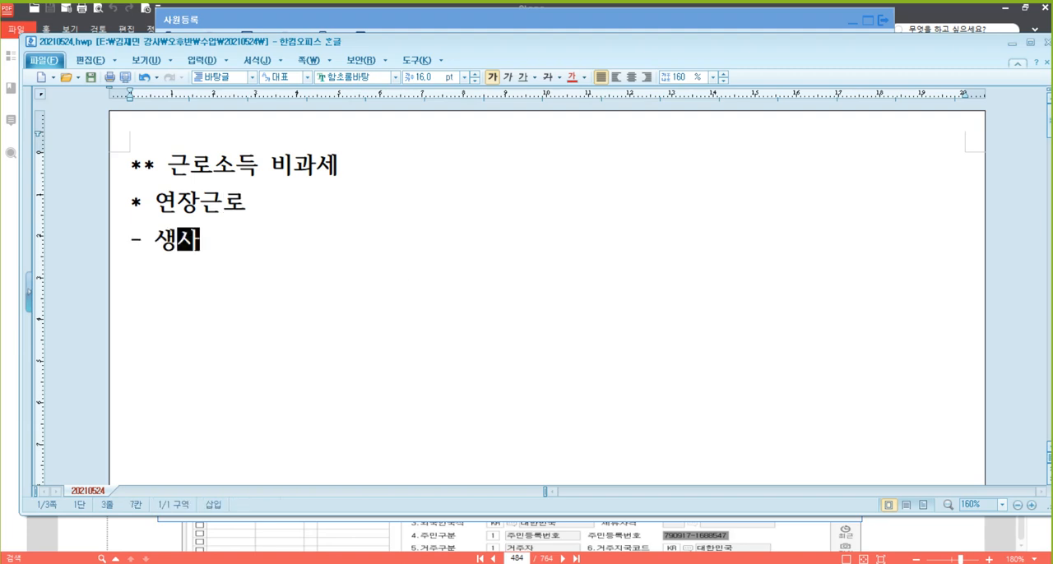
{"action": "type", "text": "근로자"}
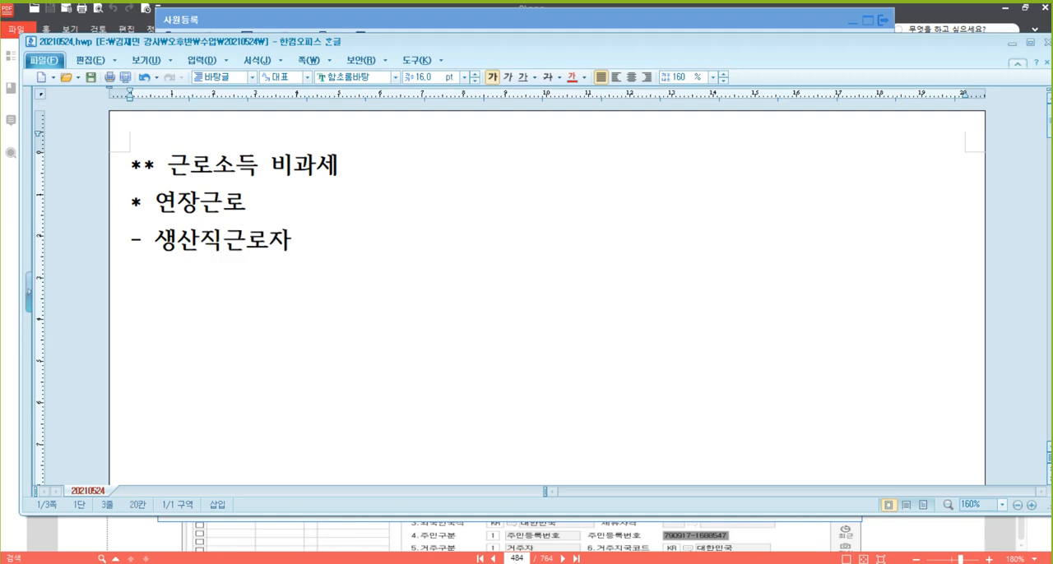
{"action": "type", "text": " , 직전연도 ㅊ"}
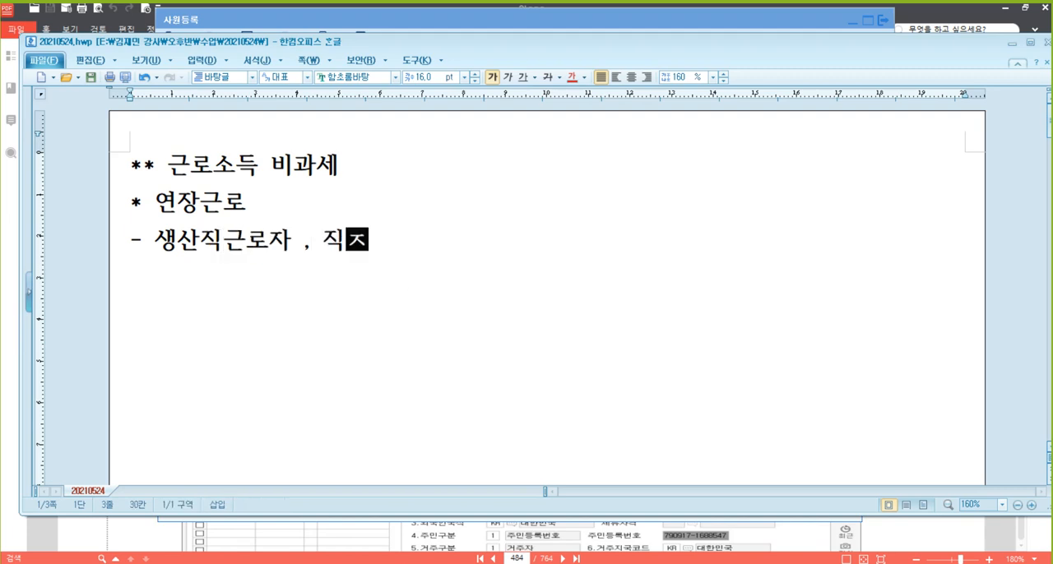
{"action": "type", "text": "총급여"}
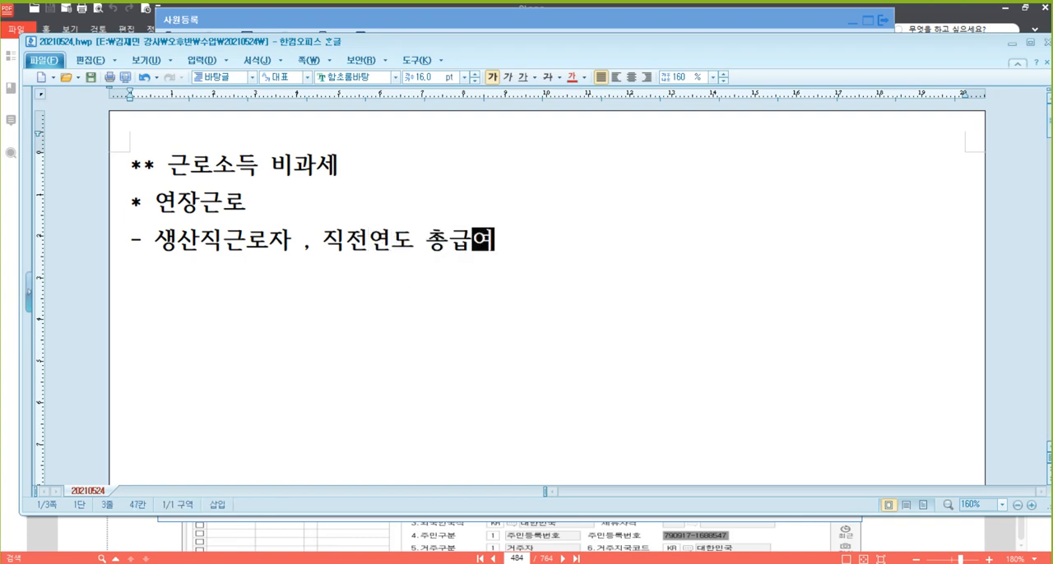
{"action": "type", "text": " 3,000만원 이하"}
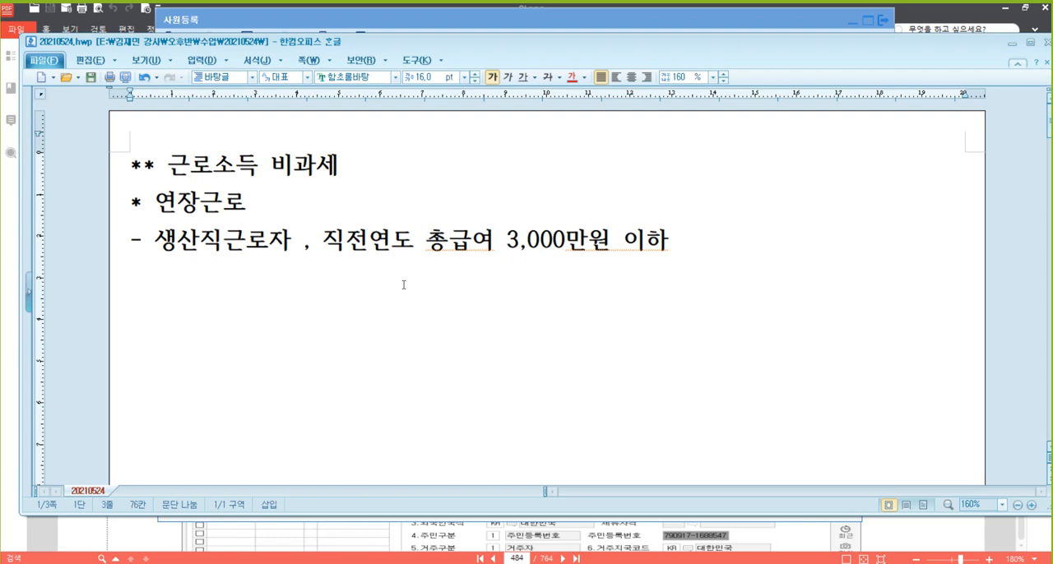
{"action": "type", "text": " + 당"}
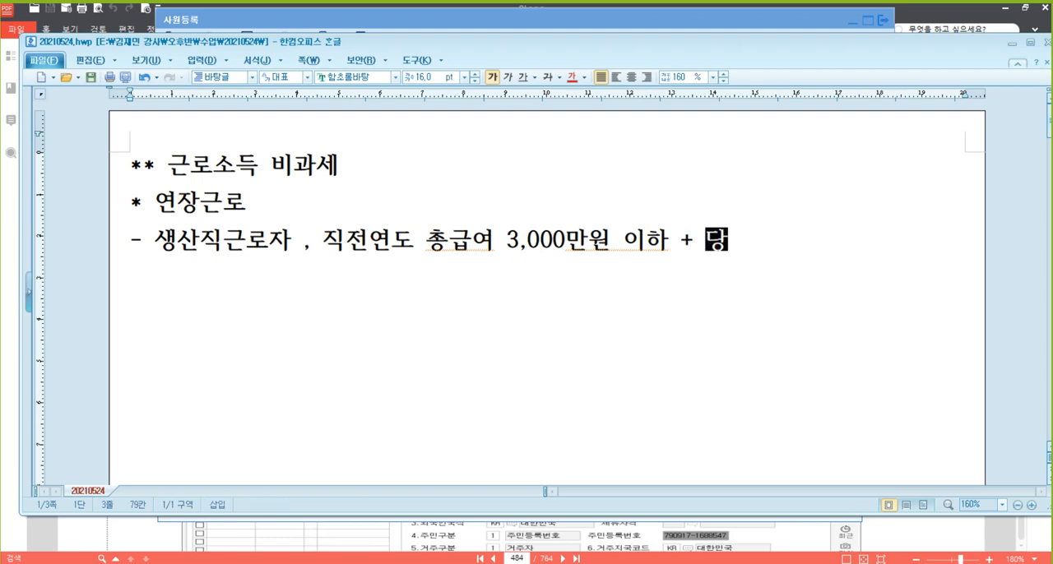
{"action": "type", "text": "해여ㄴ도 지"}
Extend the production-worker condition with " + 당해연도 월정액급여 210만원 이하"
{"action": "key", "text": "BackSpace"}
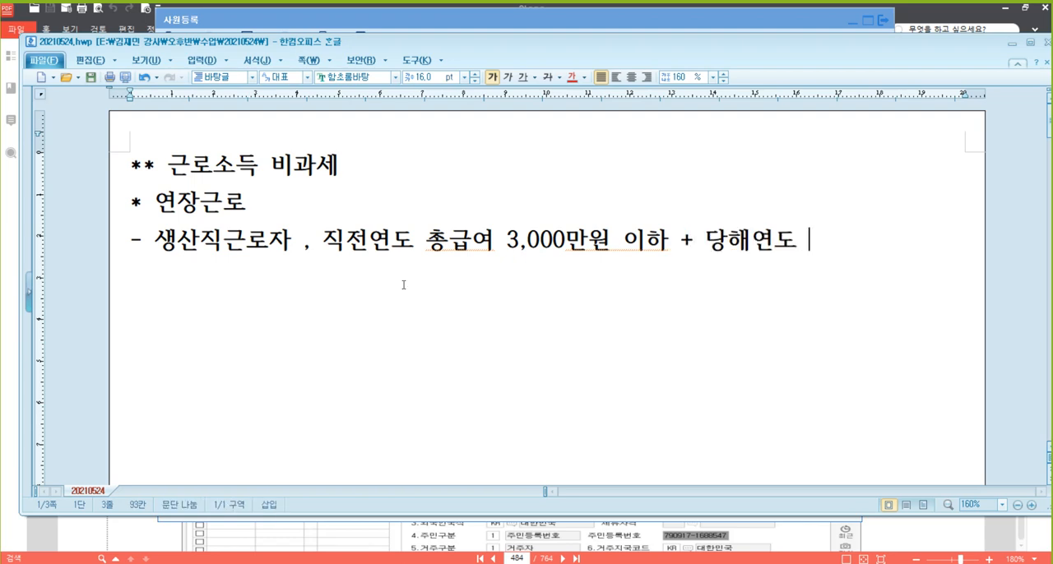
{"action": "type", "text": "월정액급"}
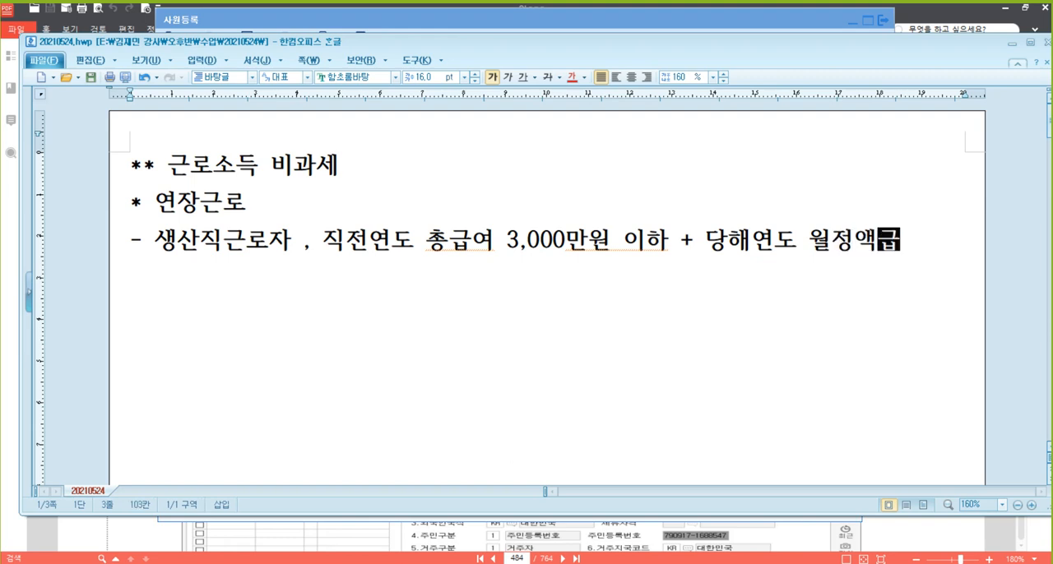
{"action": "type", "text": "여 210만원 잉"}
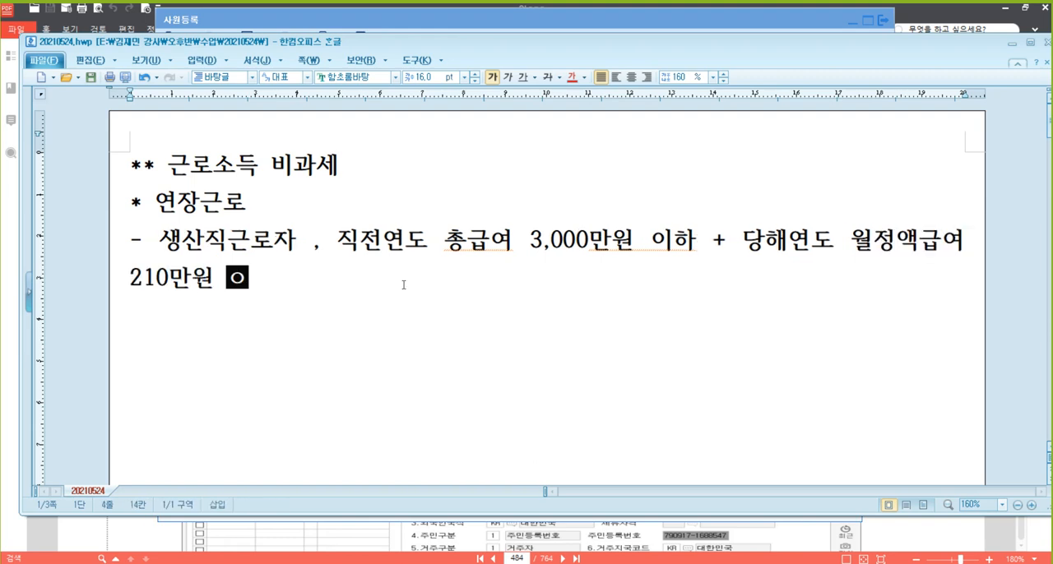
{"action": "type", "text": "하"}
Remove the comma after 생산직근로자 and move the salary conditions, starting at 직전연도, onto their own line
{"action": "key", "text": "Up"}
{"action": "key", "text": "Right"}
{"action": "key", "text": "Right"}
{"action": "key", "text": "Right"}
{"action": "key", "text": "Right"}
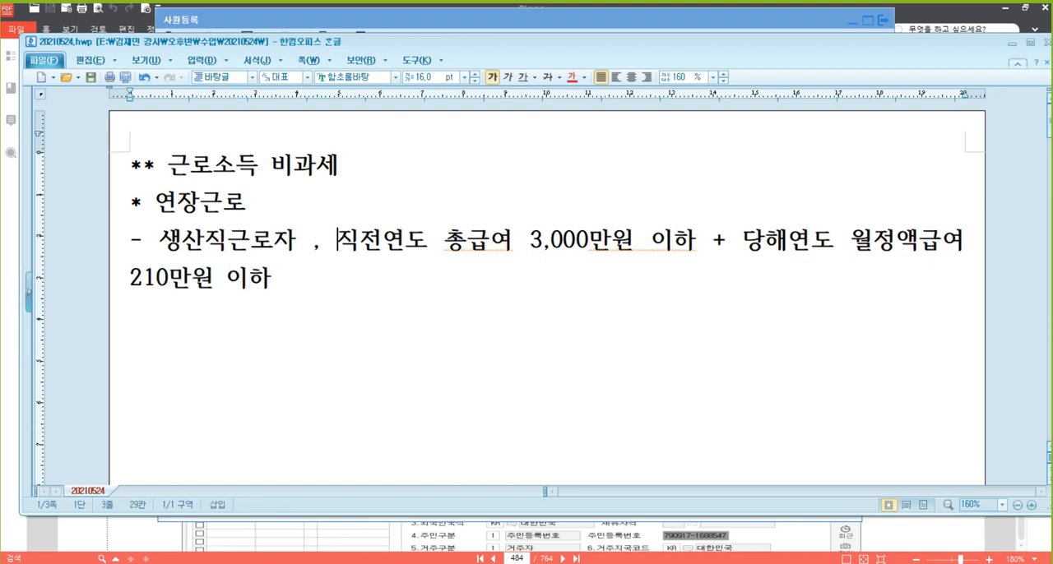
{"action": "key", "text": "Left"}
{"action": "key", "text": "BackSpace"}
{"action": "key", "text": "Return"}
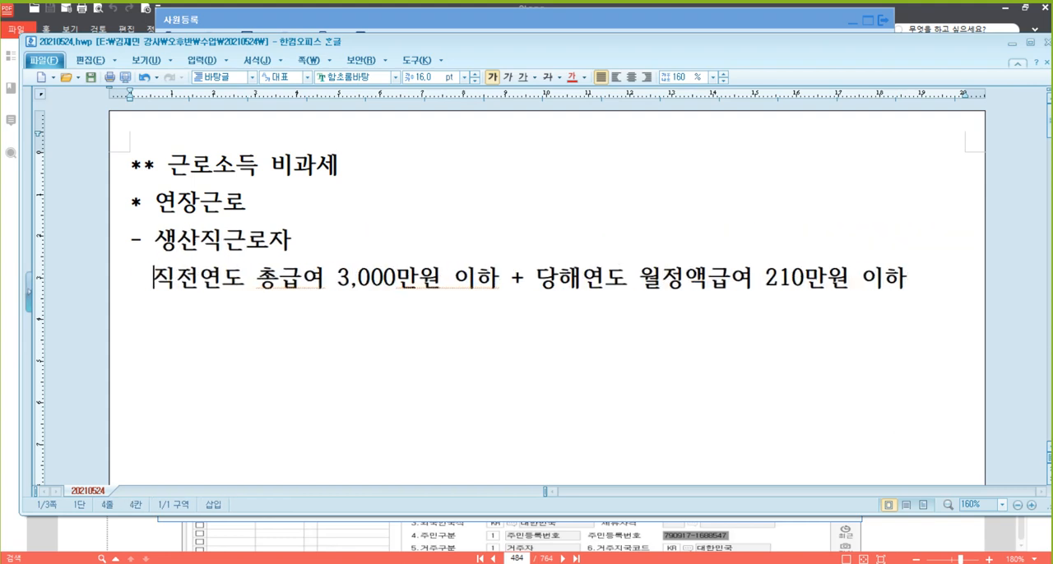
Add the line "연 240만원 한도" below the salary conditions
{"action": "key", "text": "End"}
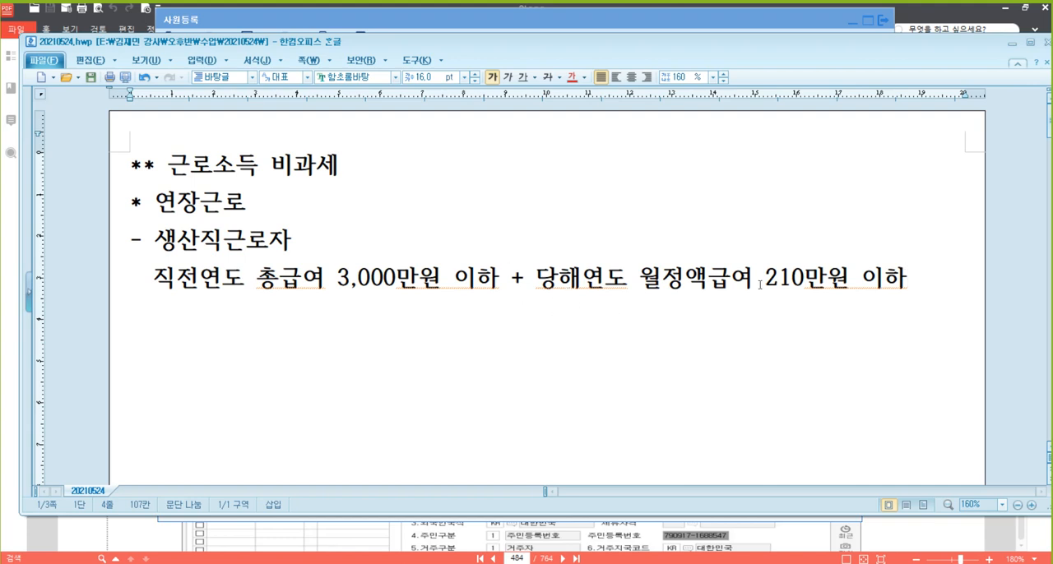
{"action": "left_click", "coordinate": [732, 280]}
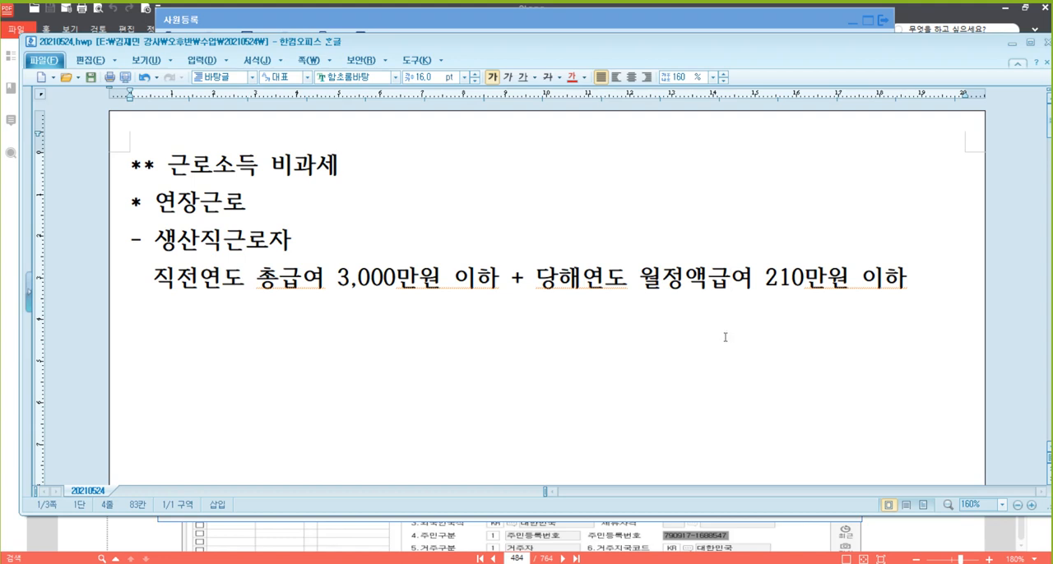
{"action": "key", "text": "Return"}
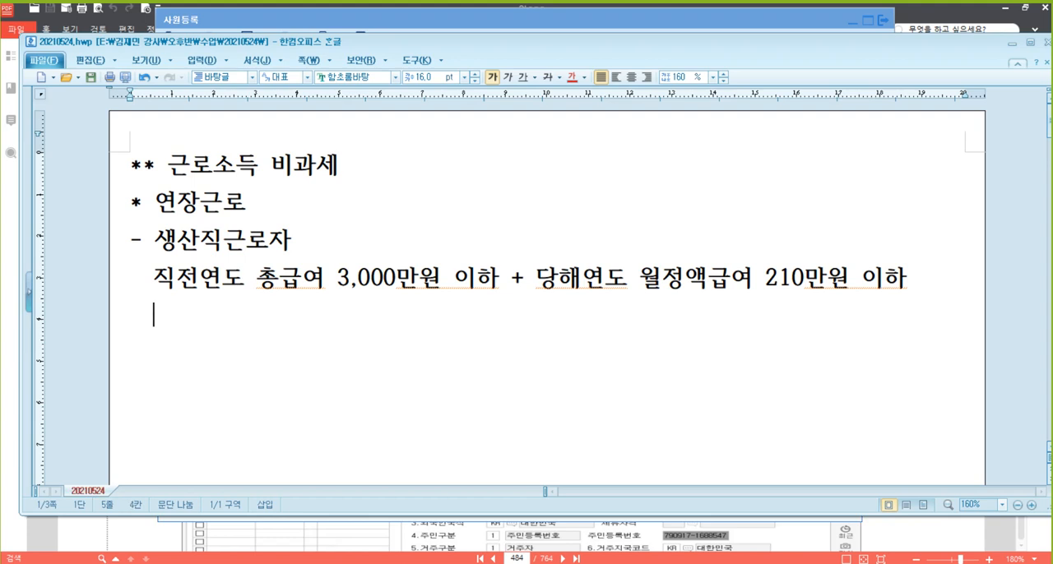
{"action": "type", "text": "연 240만원 ㅎ"}
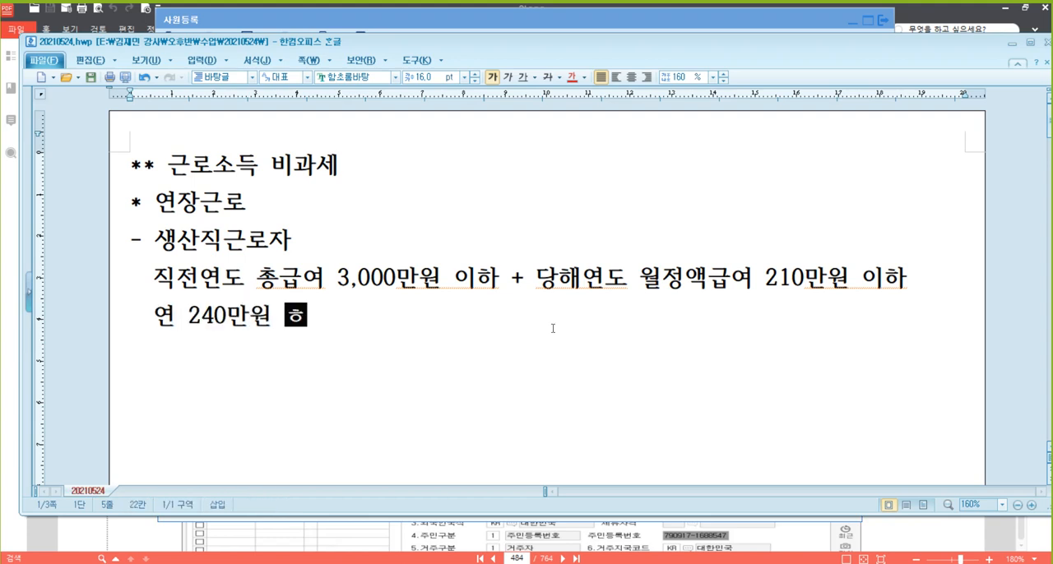
{"action": "type", "text": "ㅏㄴ도"}
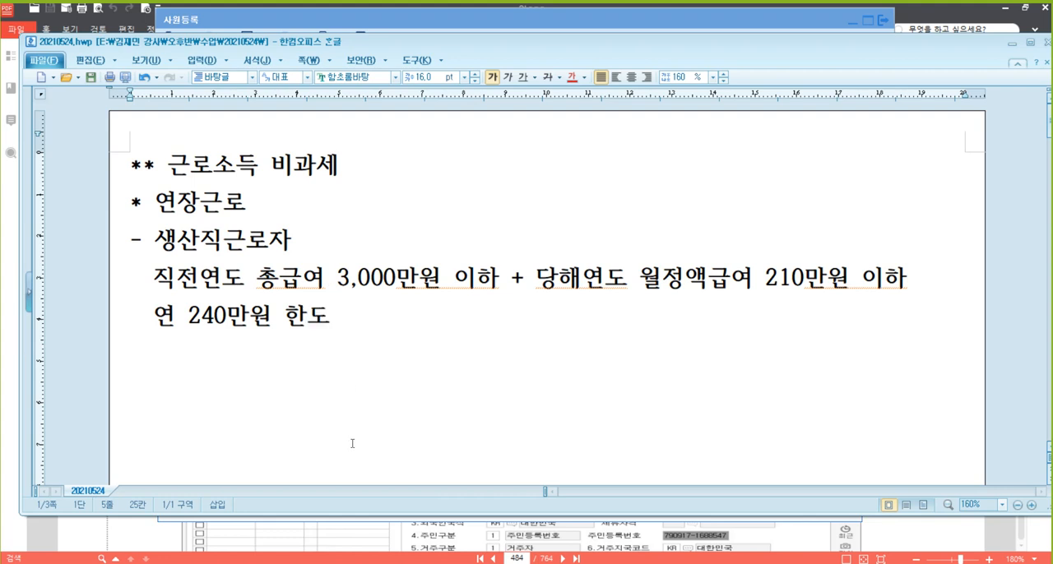
Switch to KcLep's 사원등록 window and display the 부양가족명세 section
{"action": "left_click", "coordinate": [403, 23]}
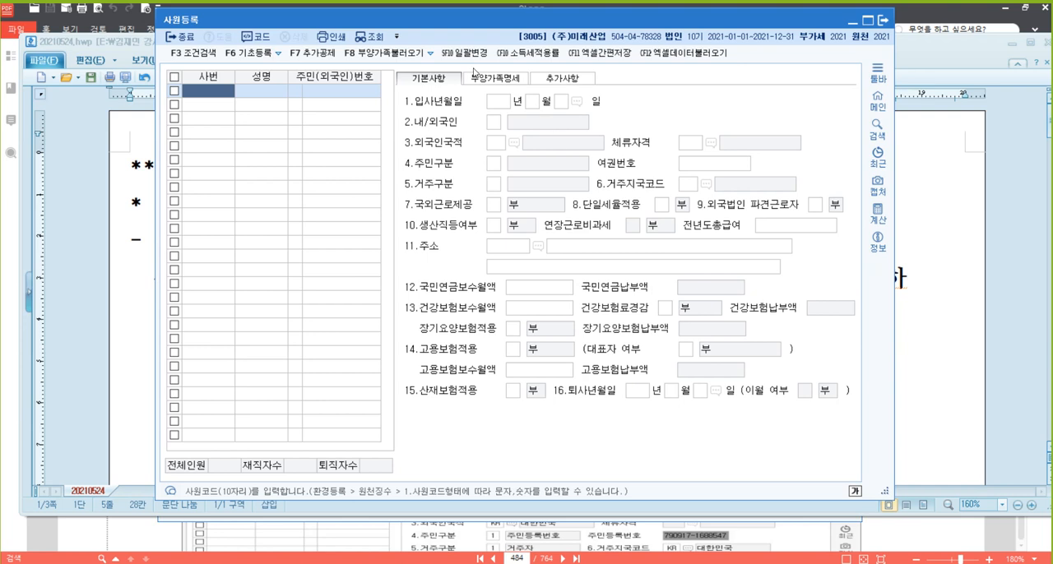
{"action": "left_click", "coordinate": [498, 78]}
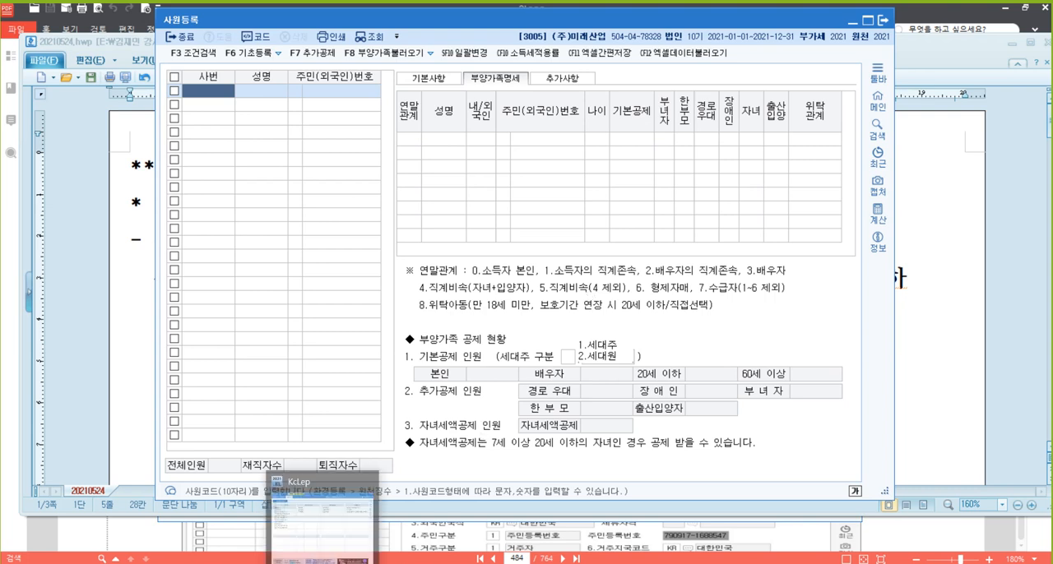
Return to the 한글 document 20210524.hwp and write the subheading "* 부녀자공제" one blank line below the overtime notes
{"action": "left_click", "coordinate": [305, 506]}
{"action": "scroll", "coordinate": [297, 362], "scroll_direction": "down", "scroll_amount": 3}
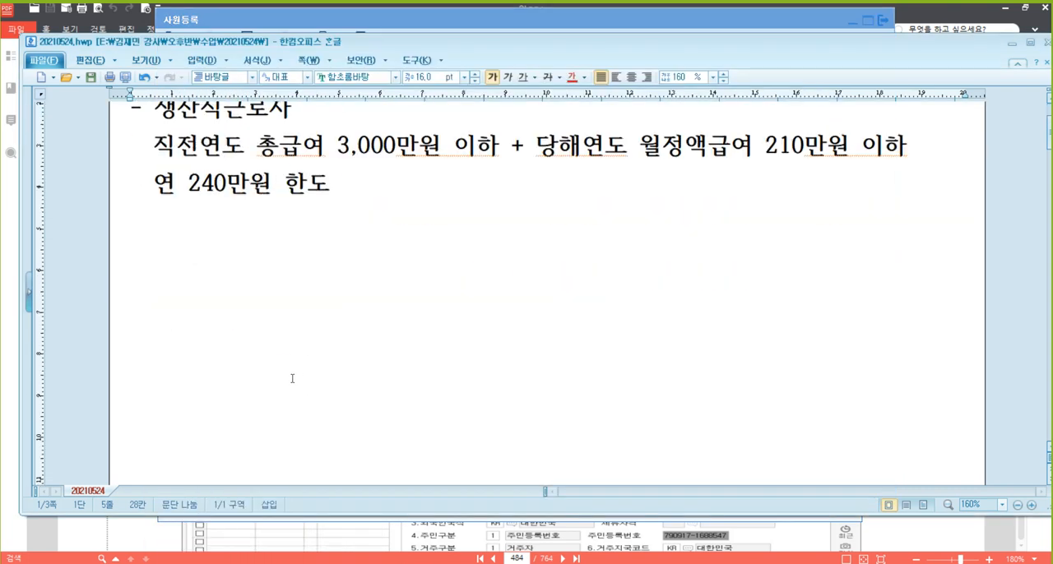
{"action": "left_click", "coordinate": [201, 248]}
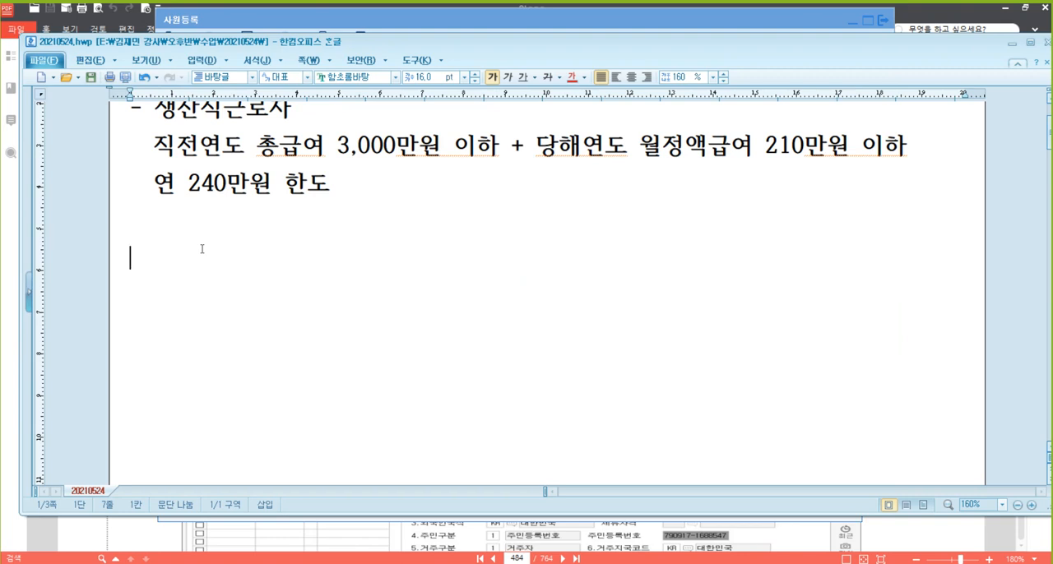
{"action": "type", "text": "*부녀자공ㅈ"}
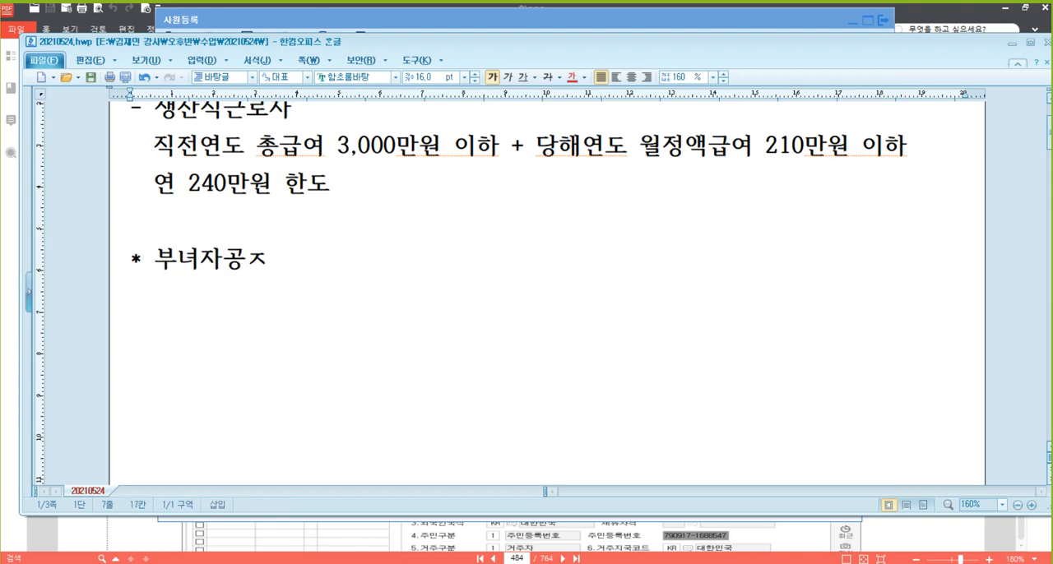
{"action": "type", "text": "ㅔ"}
{"action": "key", "text": "Return"}
Write "본인 : 여성근로자" on the line below the 부녀자공제 subheading
{"action": "type", "text": "본인 여"}
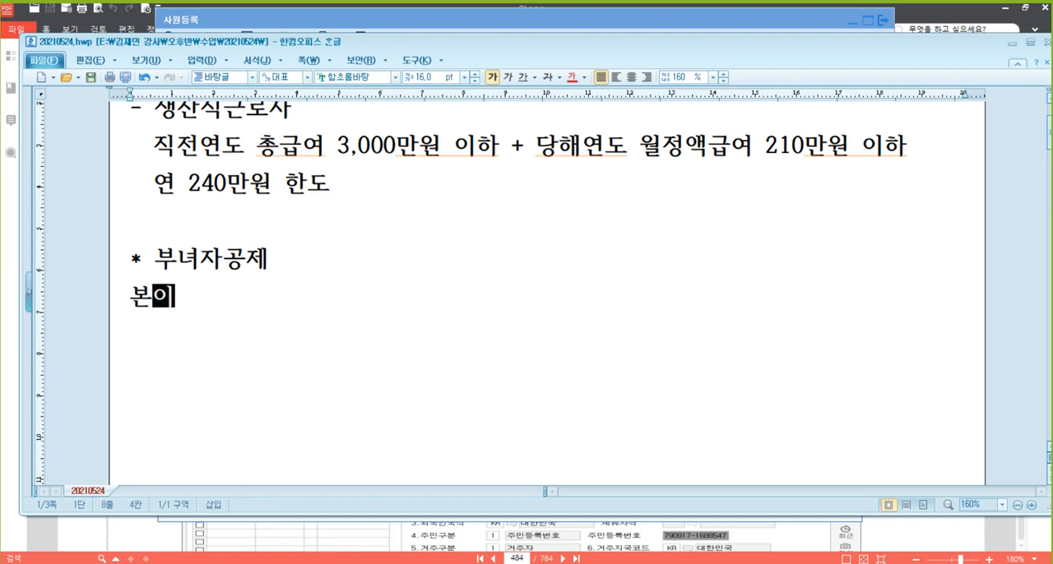
{"action": "type", "text": "성근"}
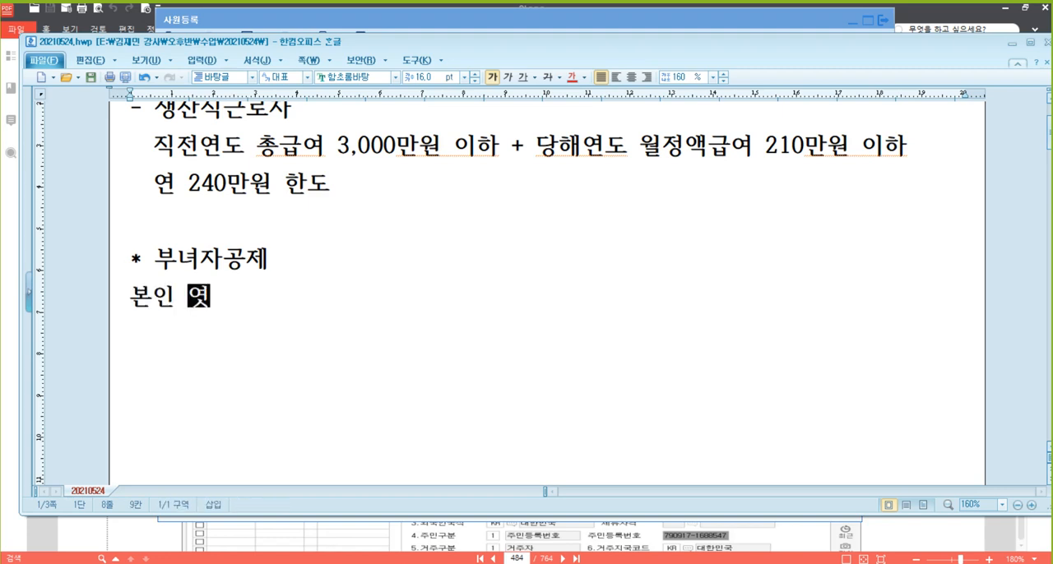
{"action": "type", "text": "로자"}
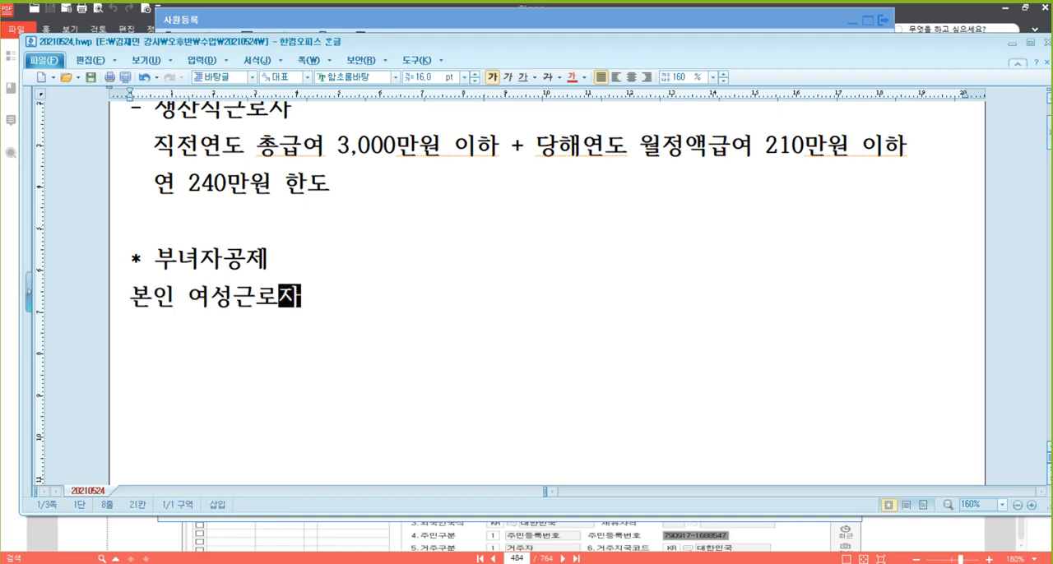
{"action": "key", "text": "Left"}
{"action": "key", "text": "Left"}
{"action": "key", "text": "Left"}
{"action": "key", "text": "Left"}
{"action": "key", "text": "Left"}
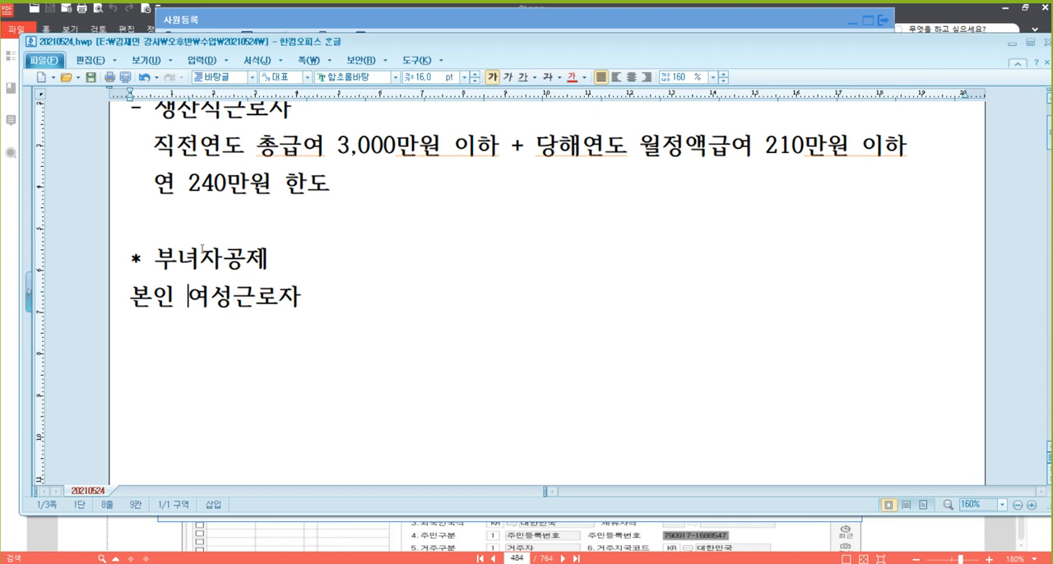
{"action": "type", "text": ":"}
{"action": "key", "text": "End"}
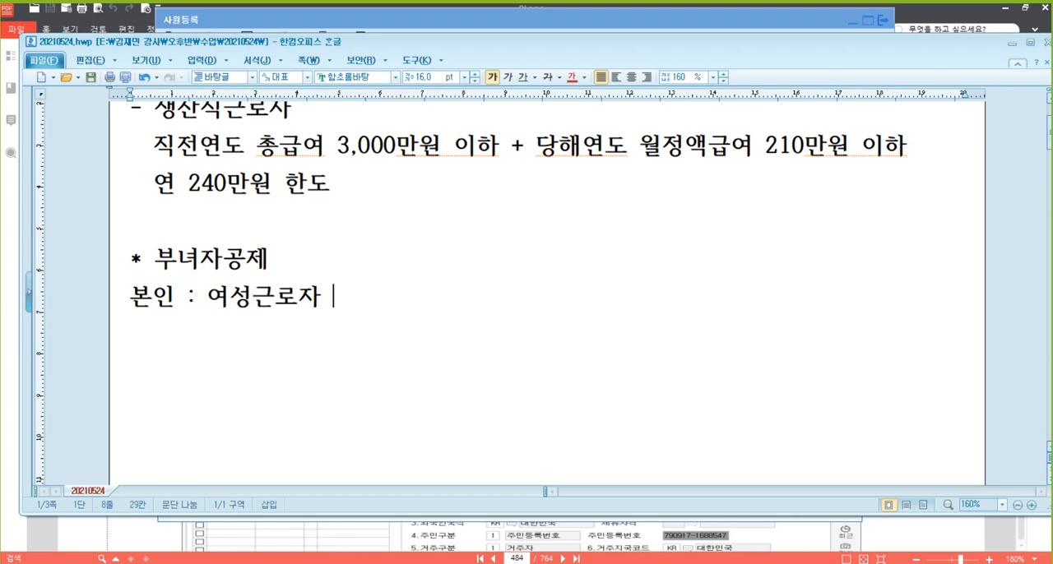
Complete the 본인 line with " , 종합소득금액 3,000만원이하" and start a new line
{"action": "type", "text": ", 종라"}
{"action": "key", "text": "BackSpace"}
{"action": "key", "text": "BackSpace"}
{"action": "type", "text": "합소득금액 "}
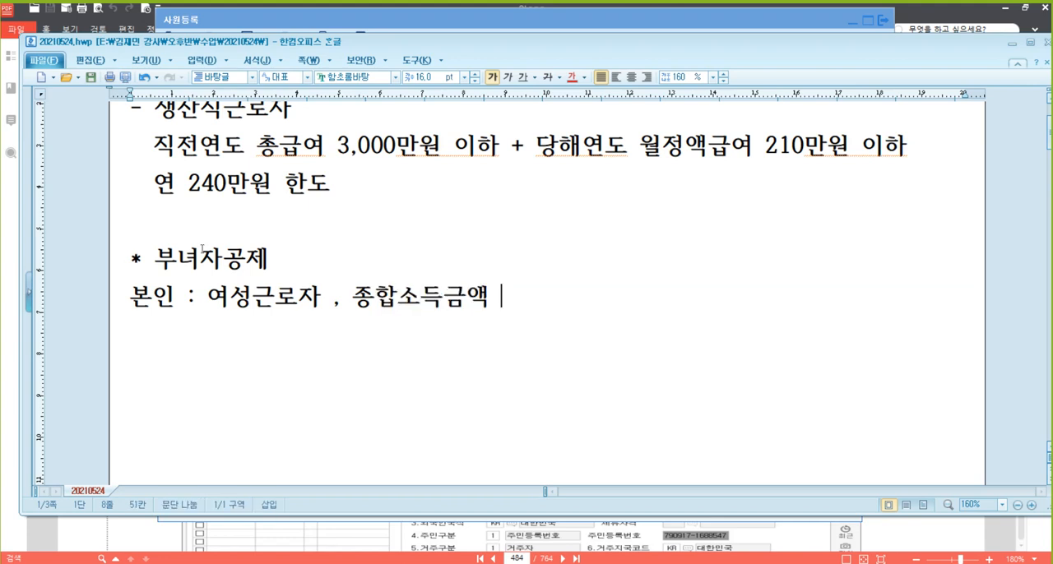
{"action": "type", "text": "3,000만원"}
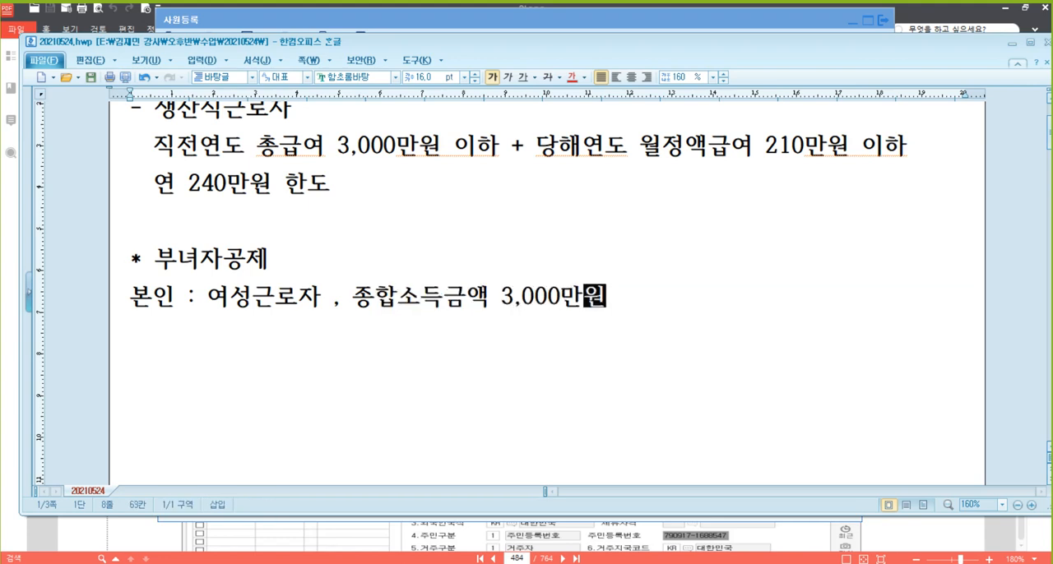
{"action": "type", "text": "이하"}
{"action": "key", "text": "Return"}
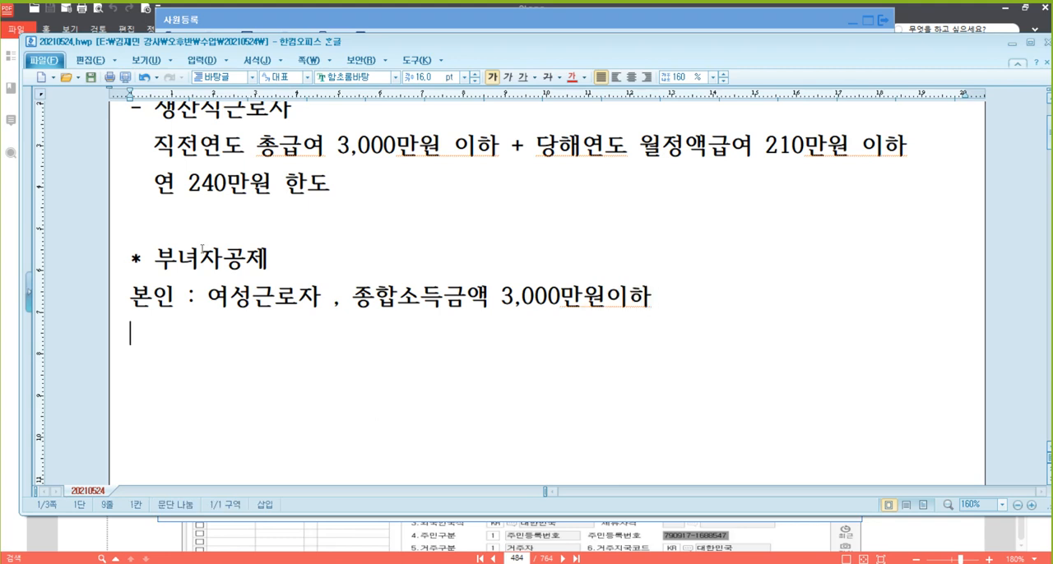
Add the indented first case "1) 배우자 O" under the 본인 line
{"action": "type", "text": "1) "}
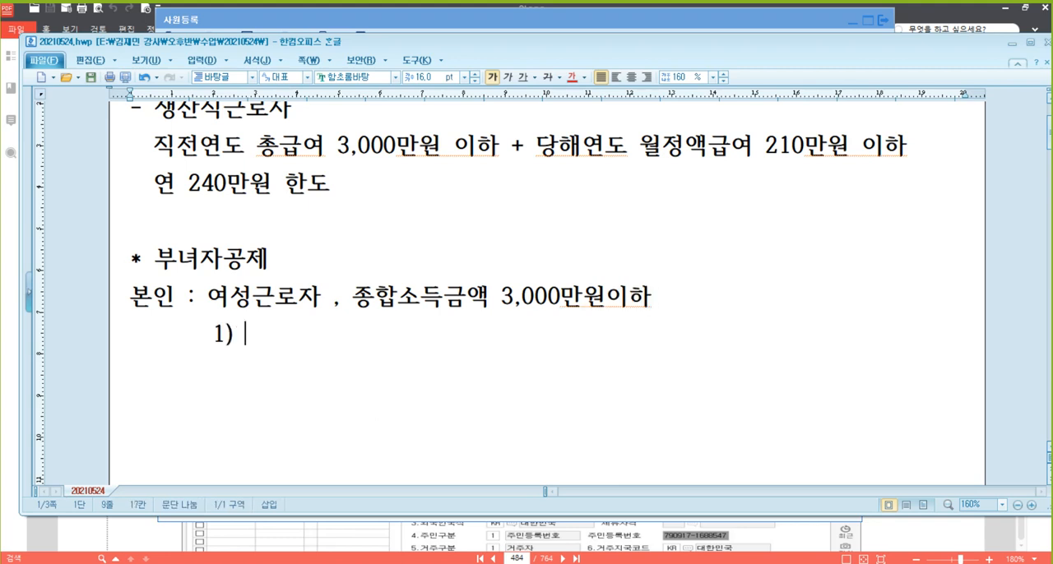
{"action": "type", "text": "배우자 O"}
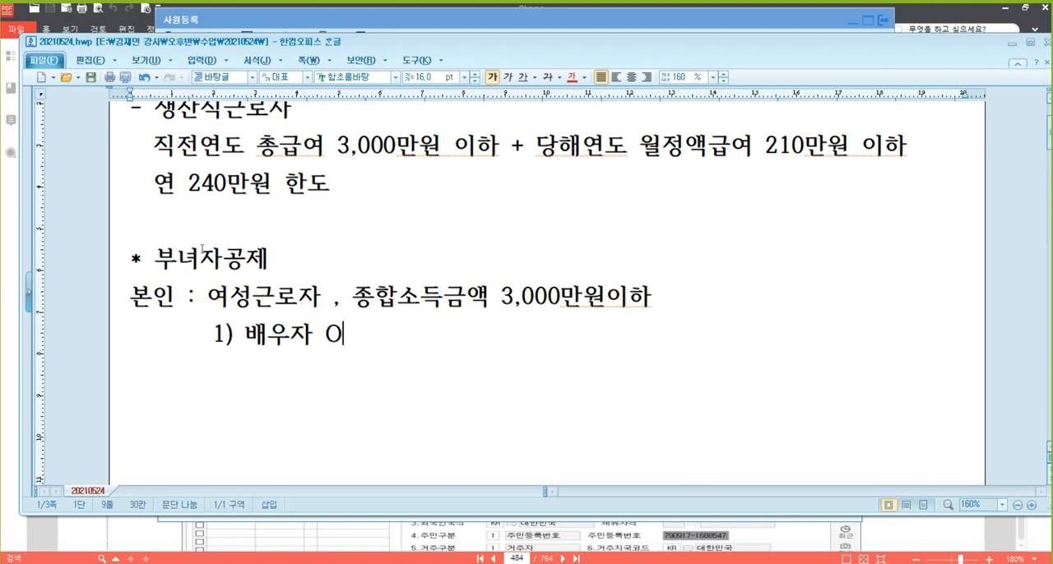
{"action": "key", "text": "Return"}
Add the indented second case "2) 배우자 X , 기본공제대상 부양가족 O"
{"action": "type", "text": "2) "}
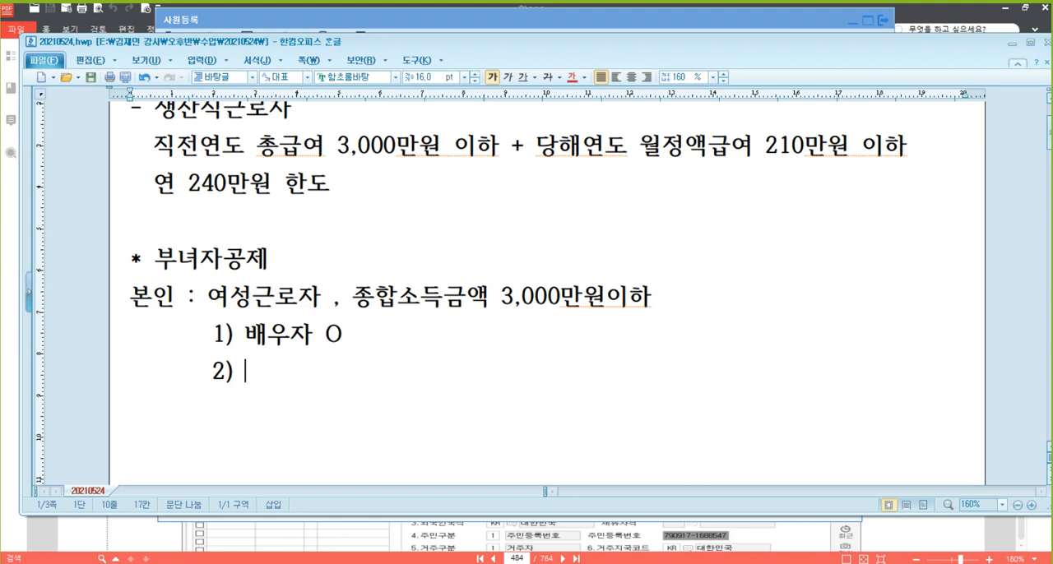
{"action": "type", "text": "배우자"}
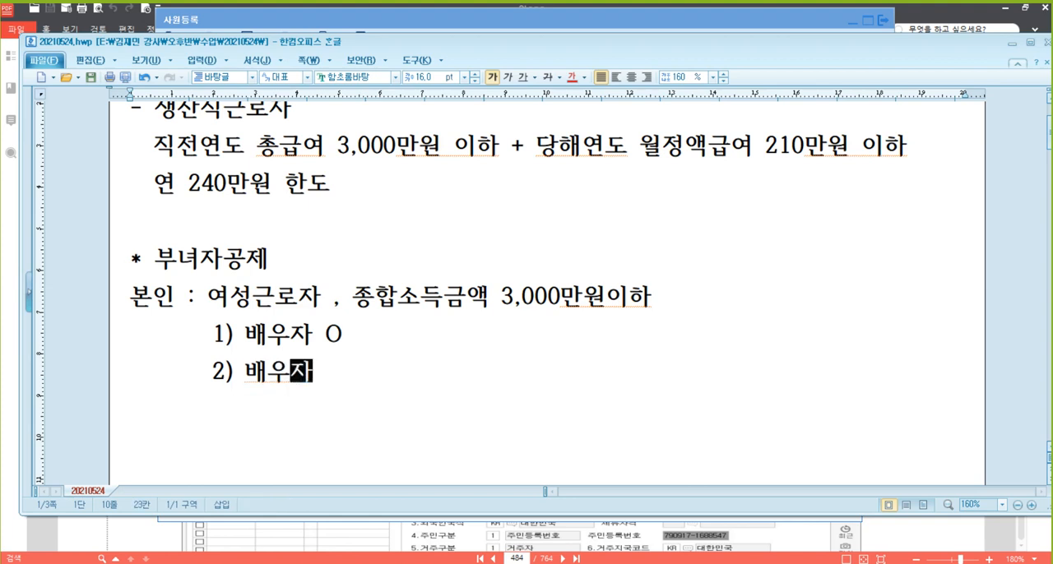
{"action": "type", "text": " X , "}
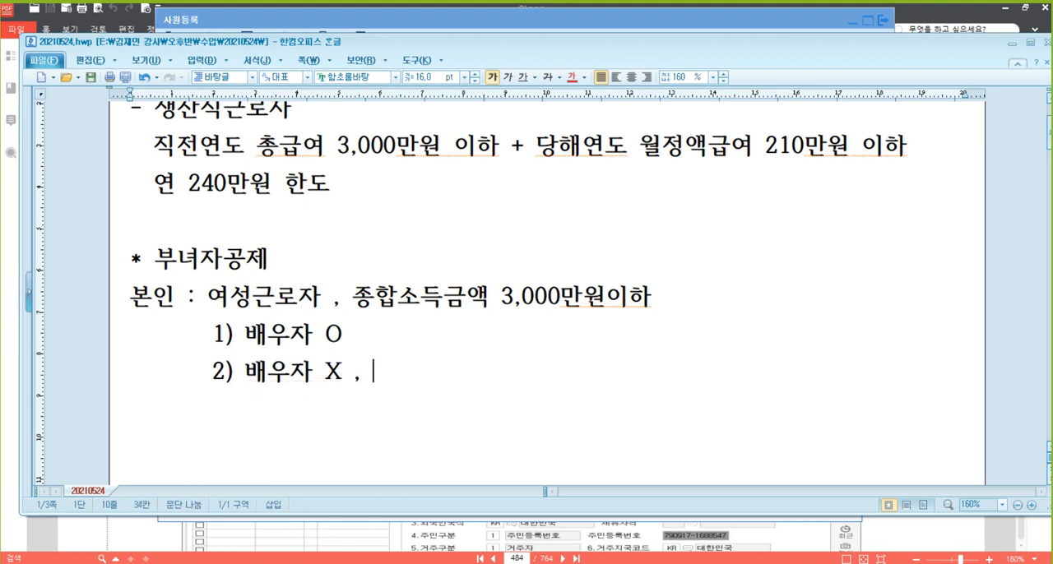
{"action": "type", "text": "기본공"}
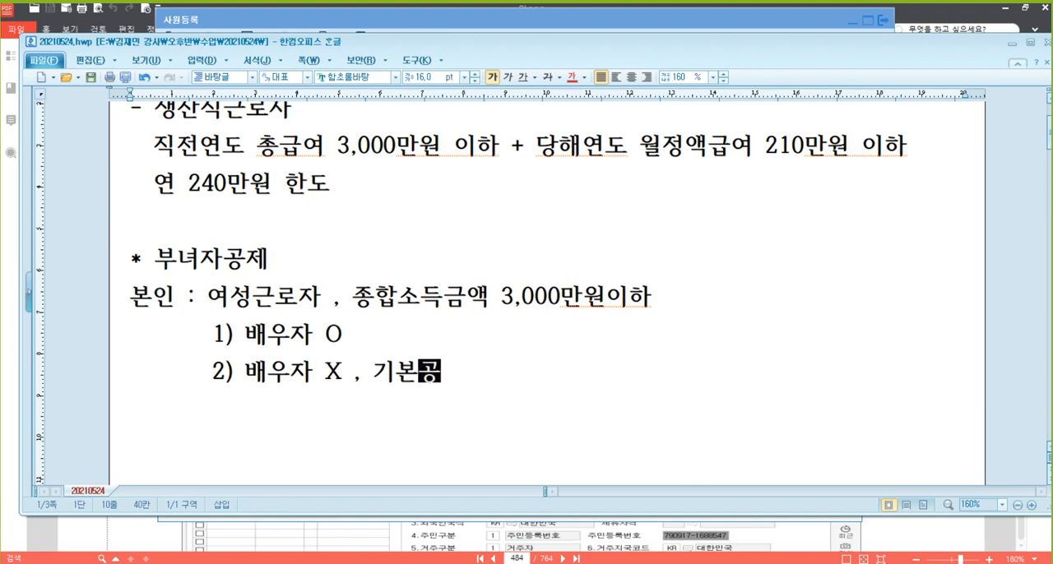
{"action": "type", "text": "제대상 부양가족"}
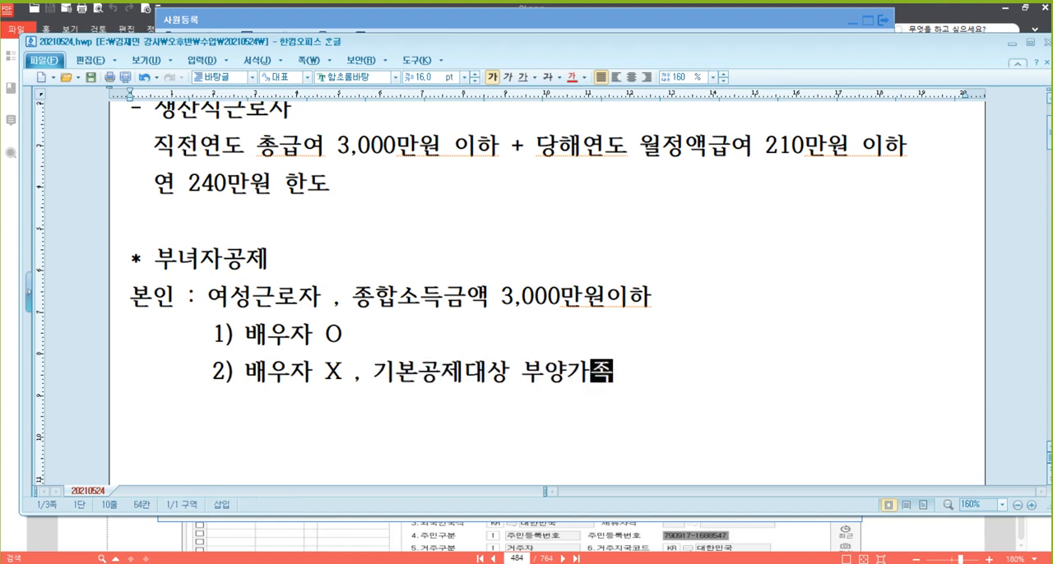
{"action": "type", "text": " O"}
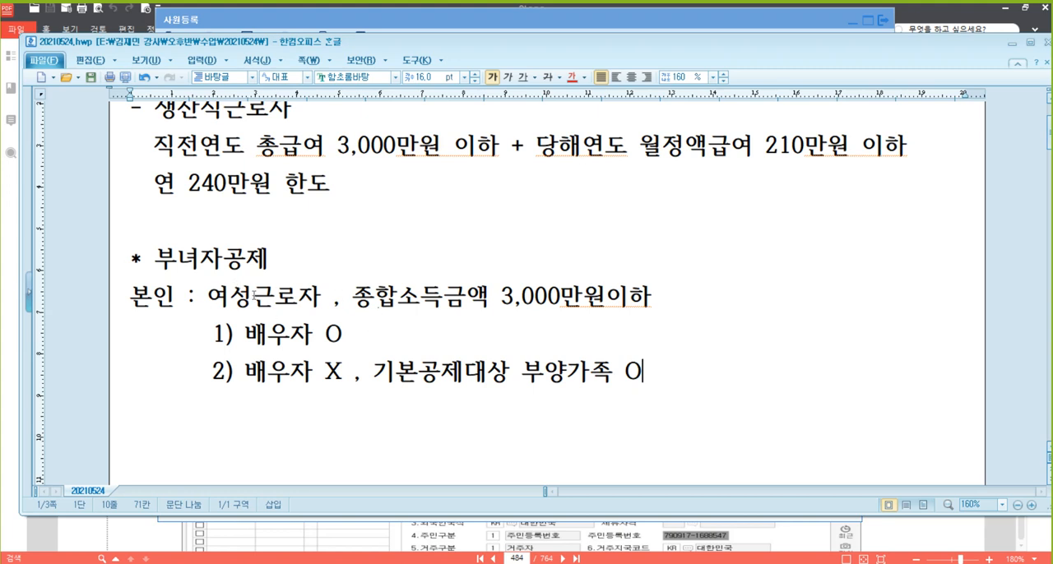
Write the subheading "* 한부모공제" one blank line below the 부녀자공제 cases
{"action": "left_click", "coordinate": [292, 293]}
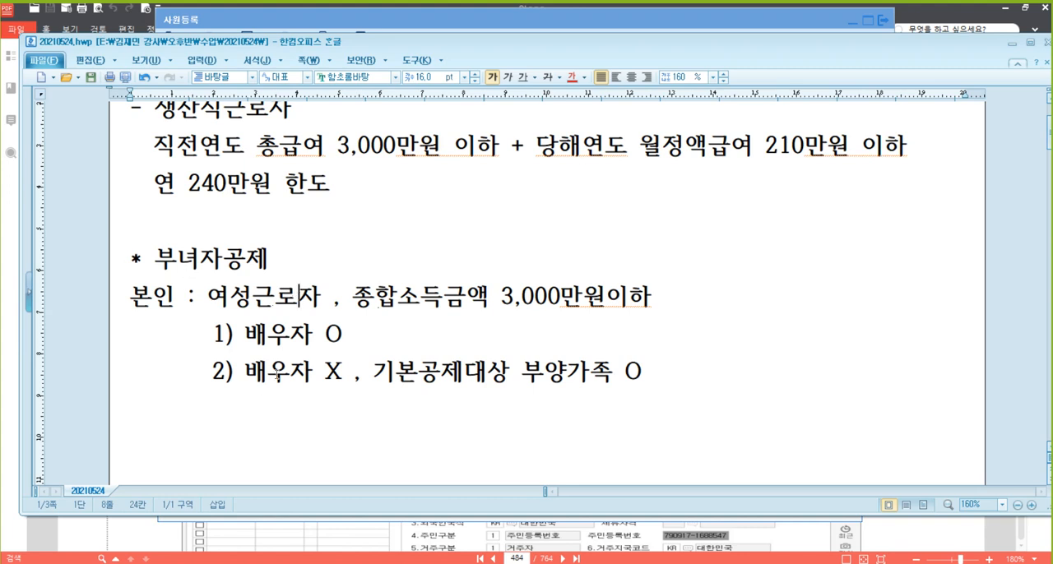
{"action": "left_click", "coordinate": [299, 434]}
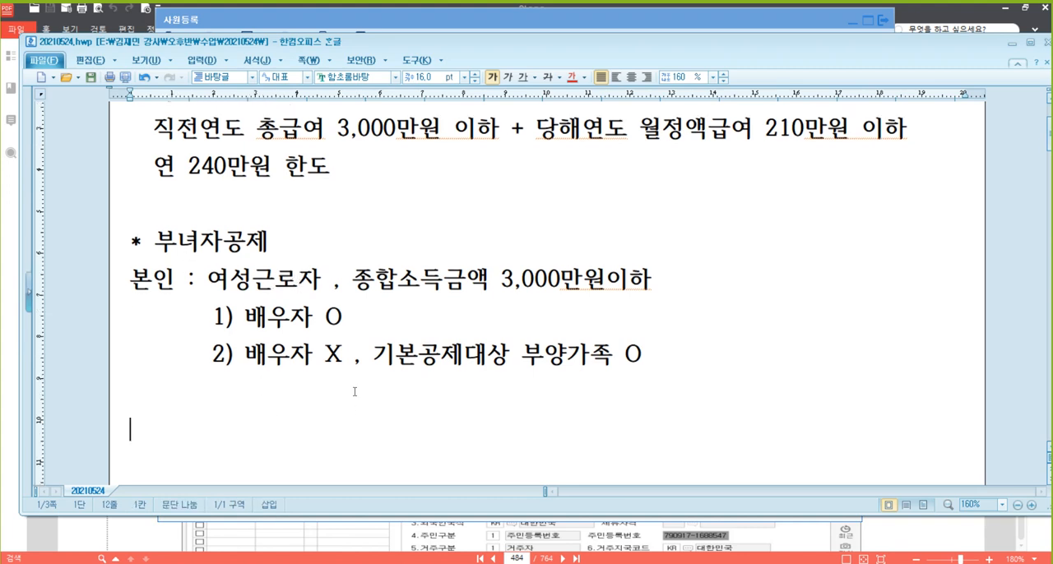
{"action": "type", "text": "* "}
{"action": "type", "text": "gksq"}
{"action": "key", "text": "BackSpace"}
{"action": "key", "text": "BackSpace"}
{"action": "key", "text": "BackSpace"}
{"action": "key", "text": "BackSpace"}
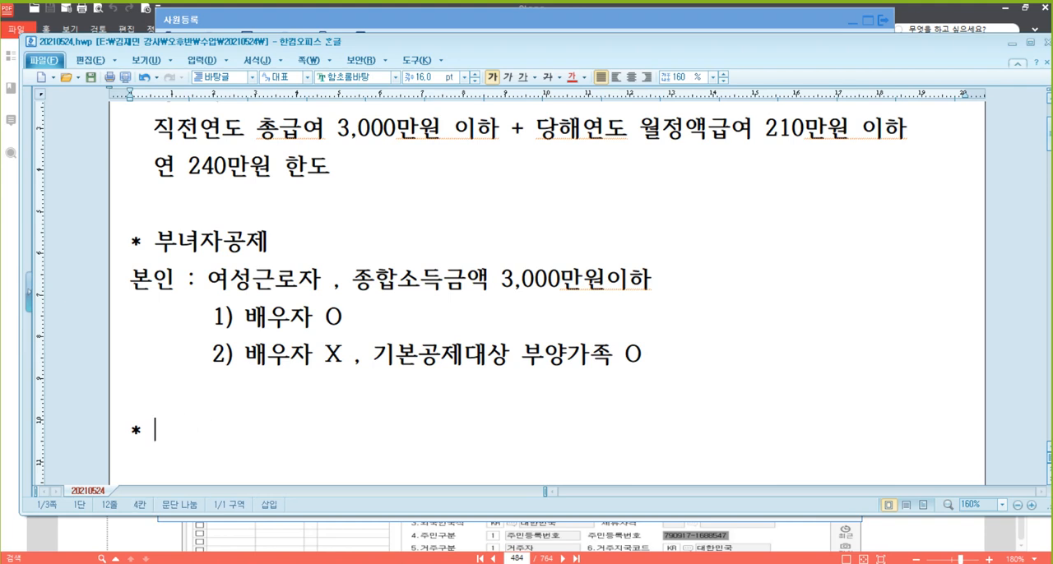
{"action": "type", "text": "한부모공제"}
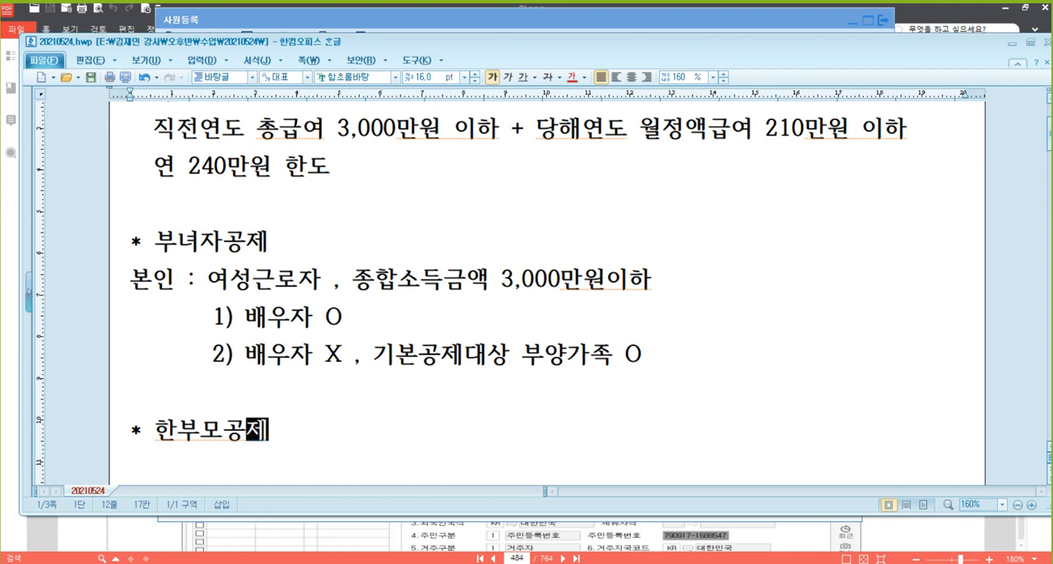
Add the line "본인 : 배우자 X , 기본공제대상 직계비속 O" under the 한부모공제 subheading
{"action": "key", "text": "Return"}
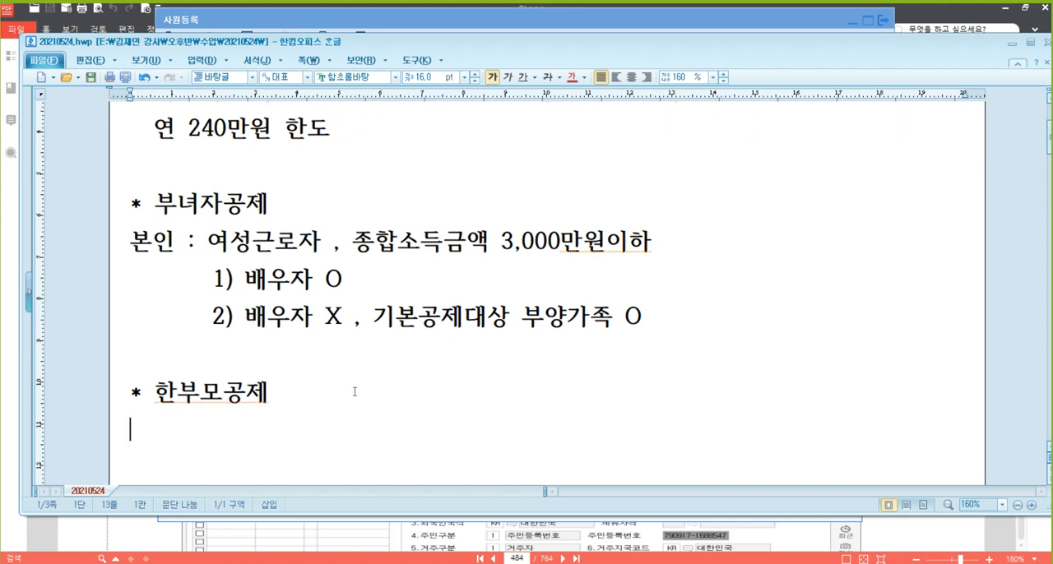
{"action": "type", "text": "본인 "}
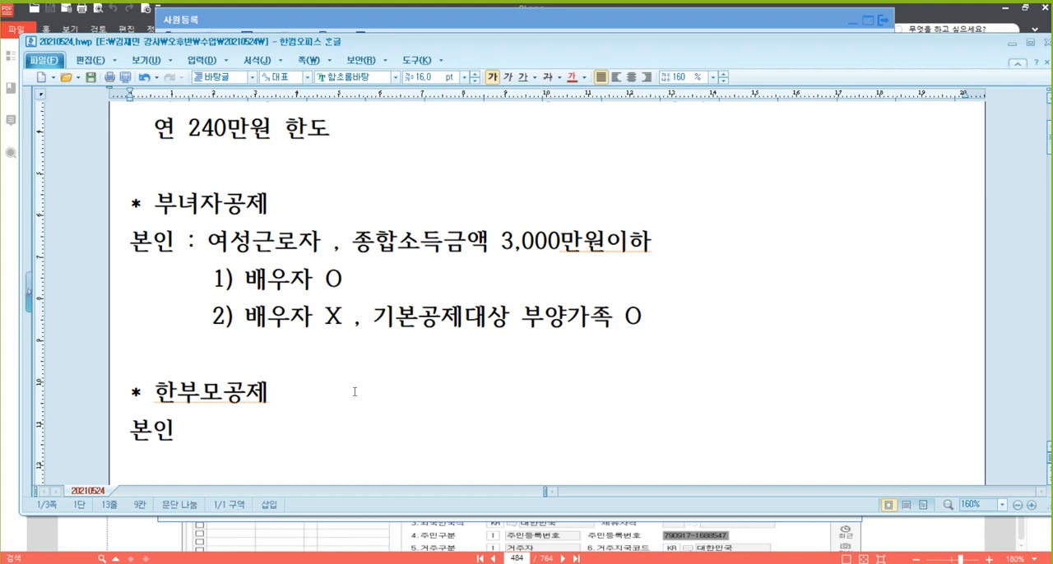
{"action": "type", "text": " : "}
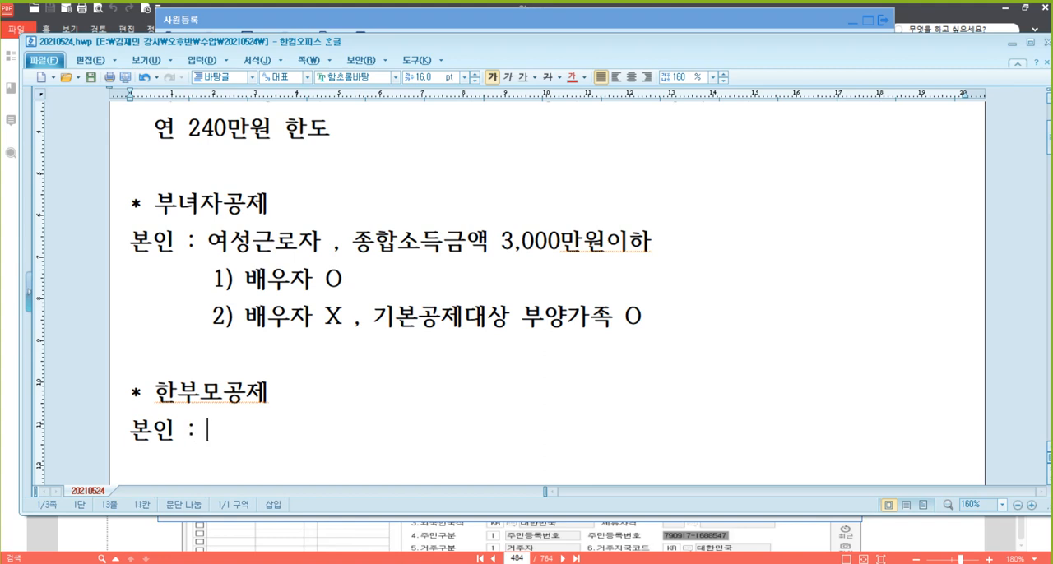
{"action": "type", "text": "배우자 X "}
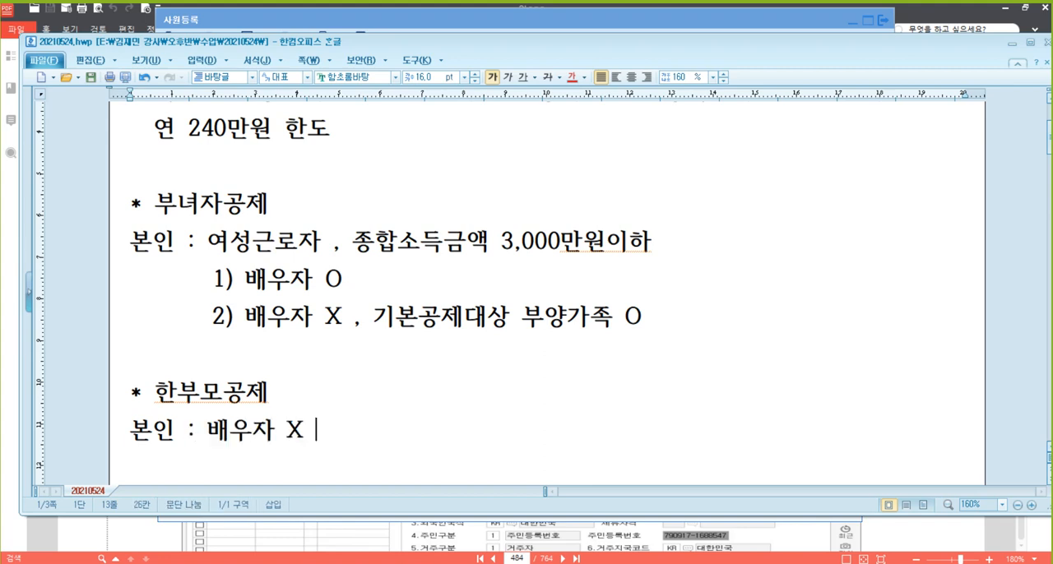
{"action": "type", "text": ", 기본공제대"}
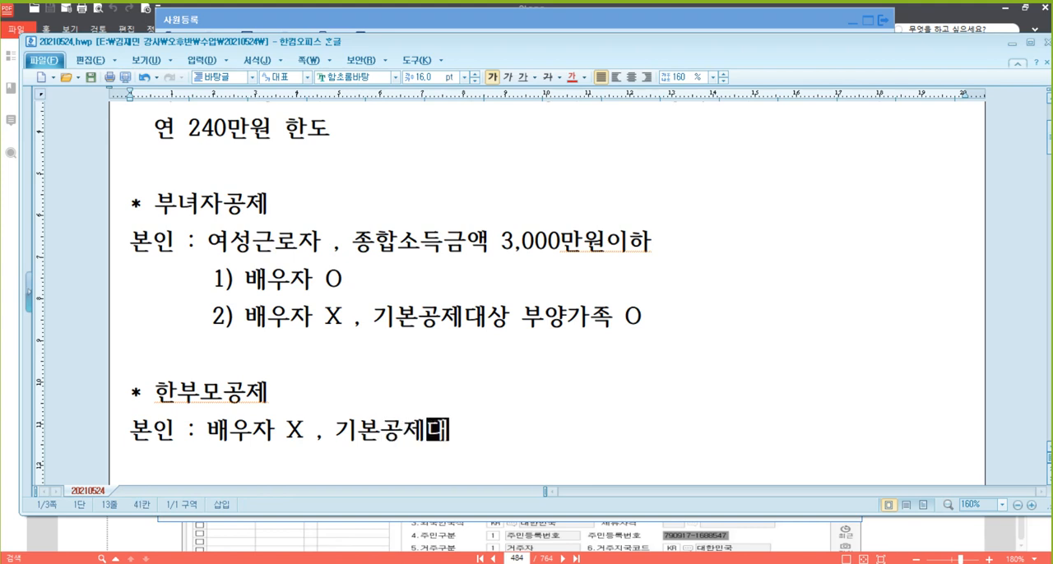
{"action": "type", "text": "상 직계비"}
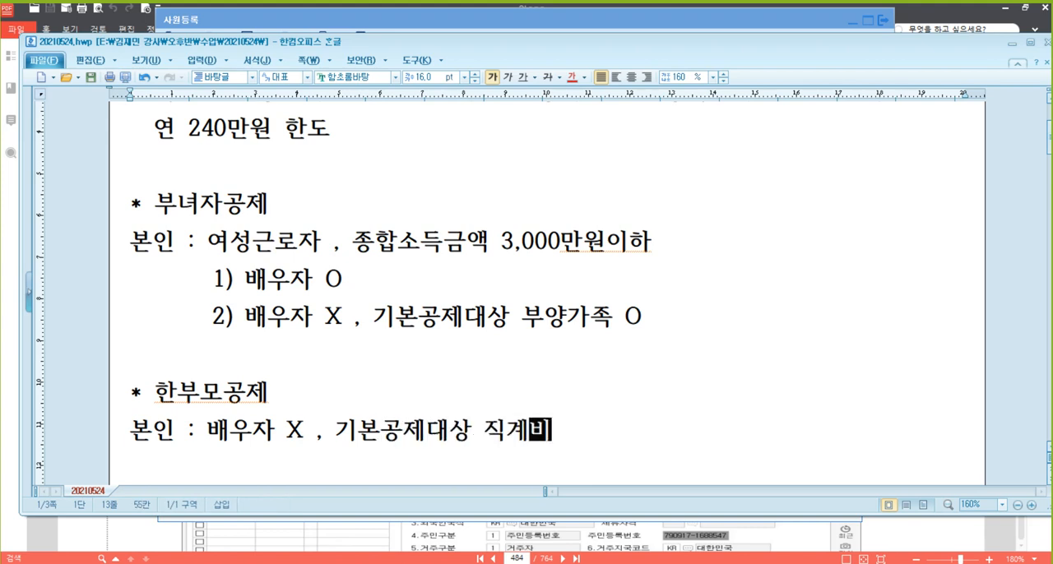
{"action": "type", "text": "속"}
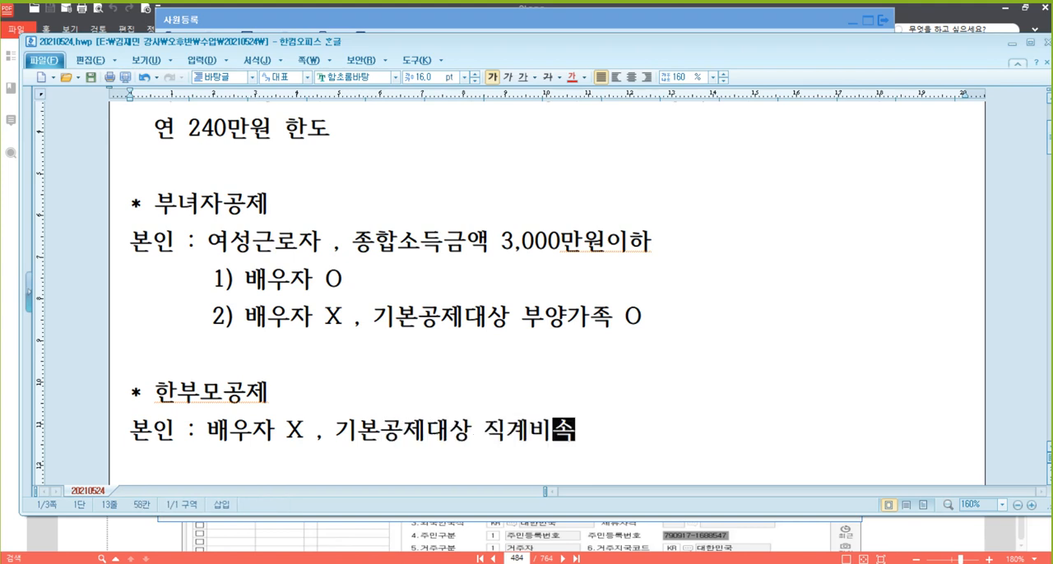
{"action": "type", "text": " O"}
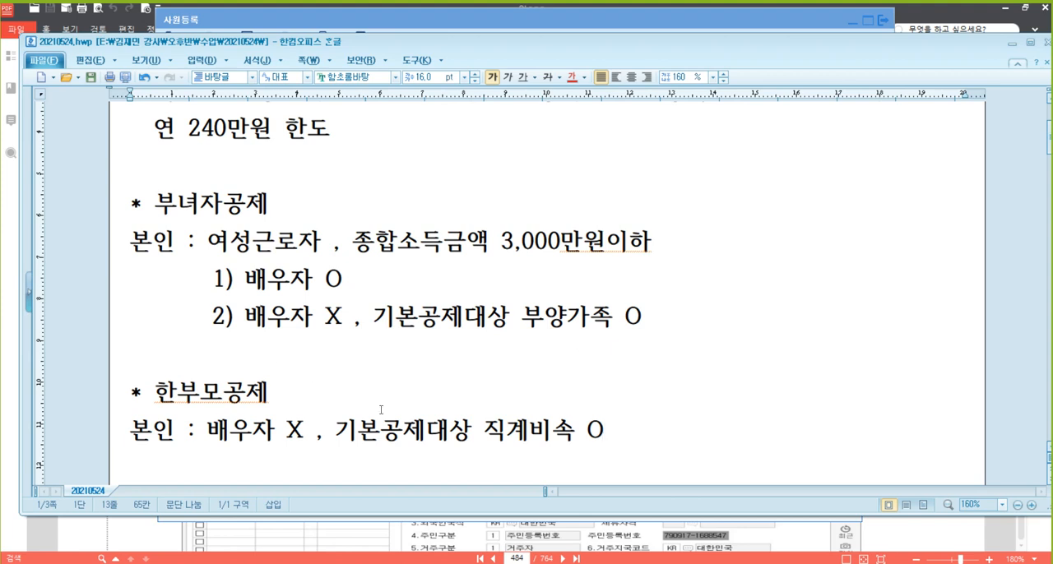
Write the subheading "* 부양가족 기본공제 대상" one blank line below the 한부모공제 condition
{"action": "scroll", "coordinate": [397, 362], "scroll_direction": "down", "scroll_amount": 1}
{"action": "scroll", "coordinate": [397, 362], "scroll_direction": "down", "scroll_amount": 2}
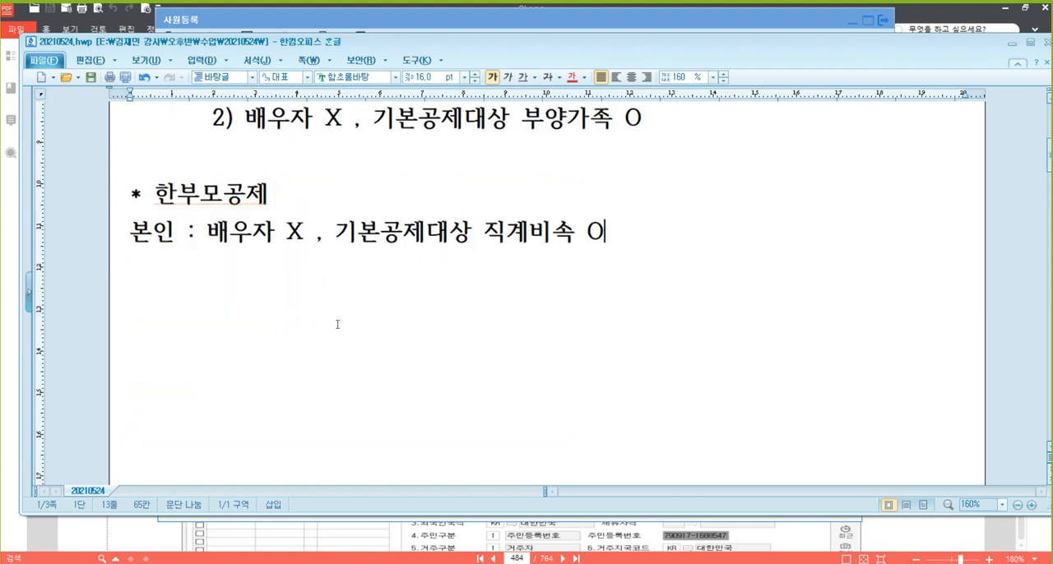
{"action": "key", "text": "Return"}
{"action": "key", "text": "Return"}
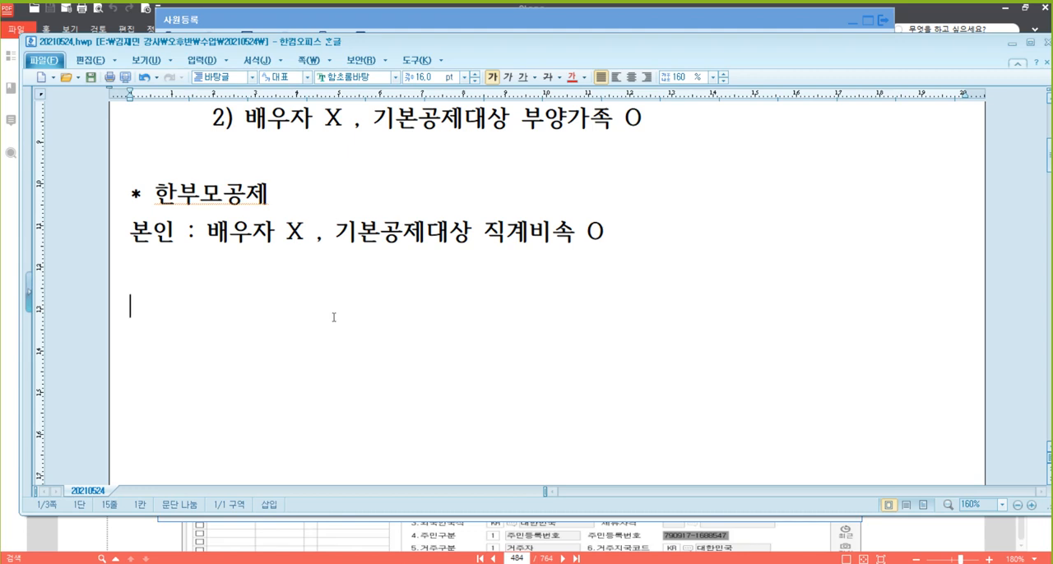
{"action": "type", "text": "* qndid"}
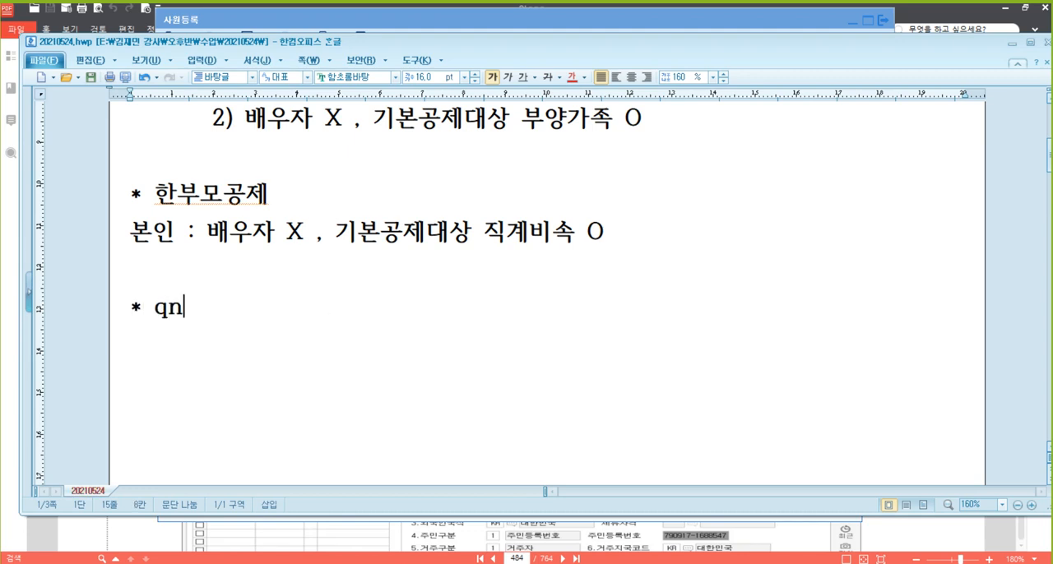
{"action": "key", "text": "BackSpace"}
{"action": "key", "text": "BackSpace"}
{"action": "key", "text": "BackSpace"}
{"action": "key", "text": "BackSpace"}
{"action": "key", "text": "BackSpace"}
{"action": "type", "text": "부"}
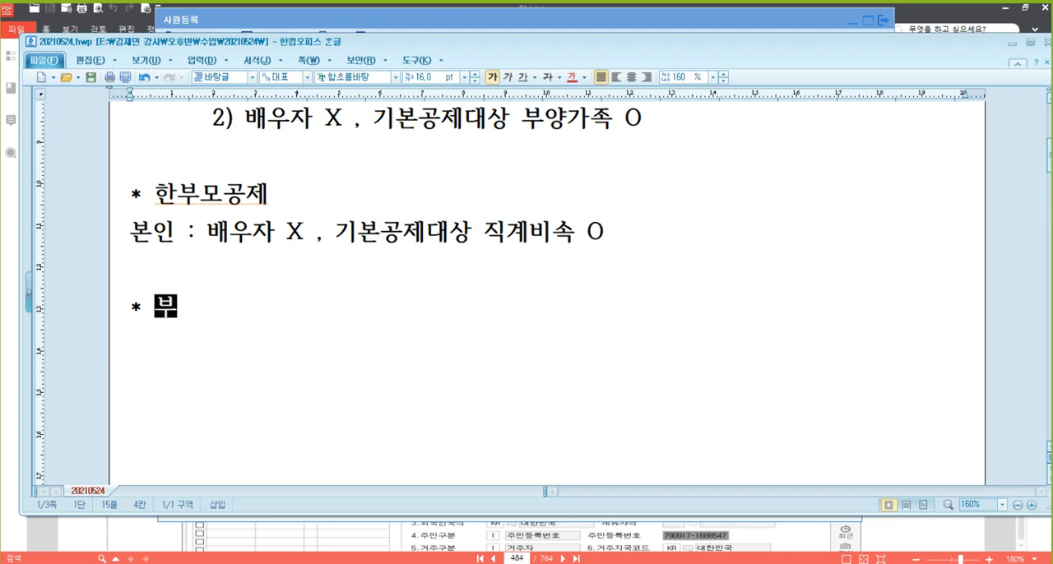
{"action": "type", "text": "양가조ㄱ 기본"}
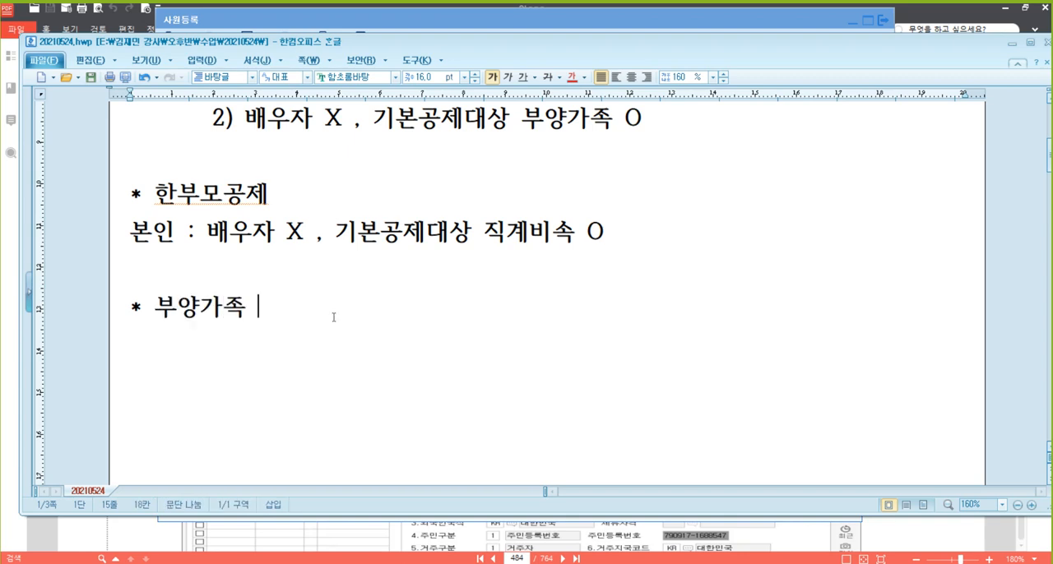
{"action": "type", "text": "공"}
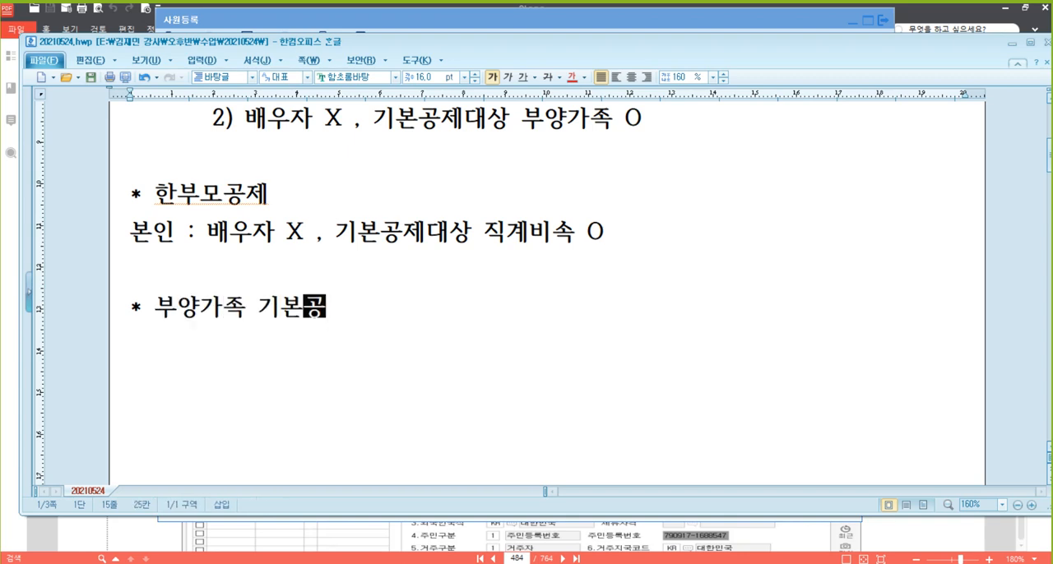
{"action": "type", "text": "제 대상"}
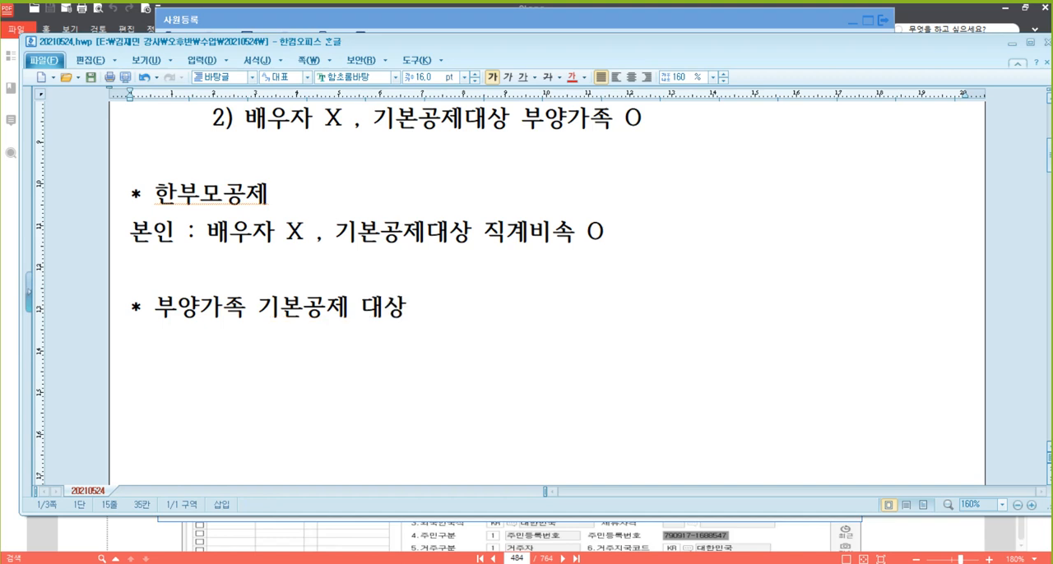
Add the first condition "- 생계 함께 (배우자, 직계비속 비적용 대상)" under the 부양가족 subheading
{"action": "key", "text": "Return"}
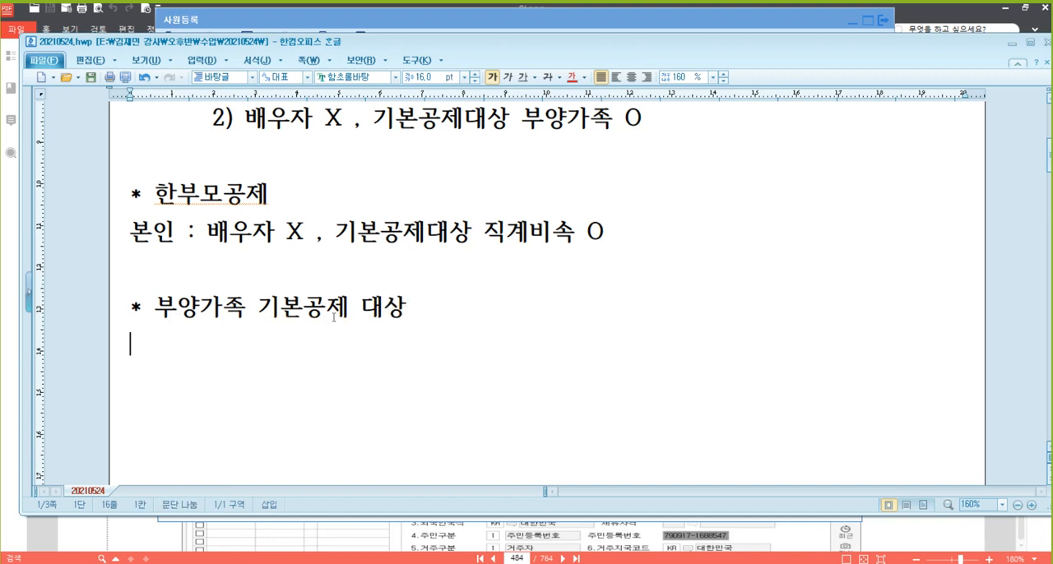
{"action": "type", "text": "- "}
{"action": "type", "text": "생계 "}
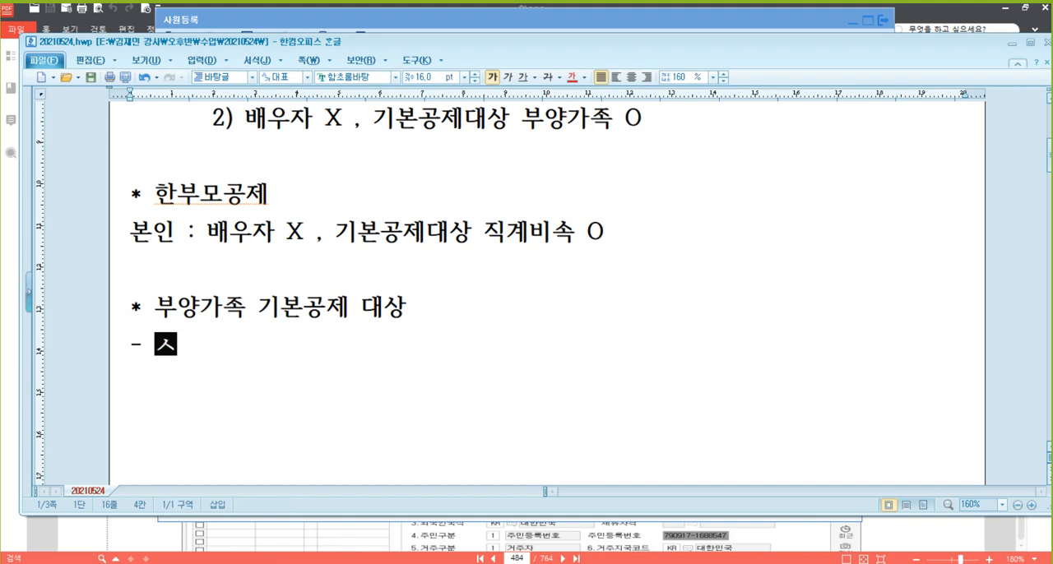
{"action": "type", "text": "함께"}
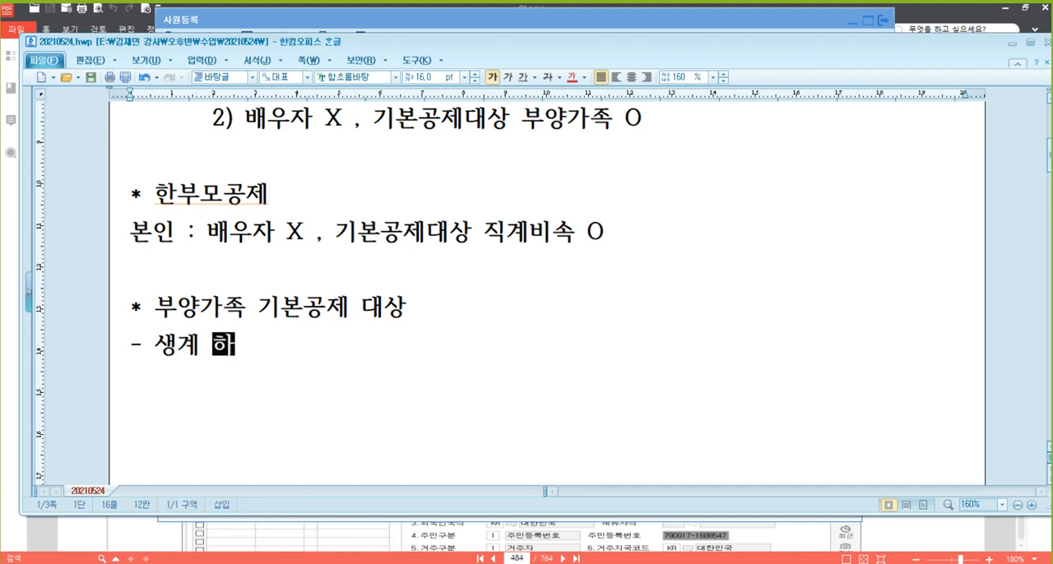
{"action": "type", "text": " ("}
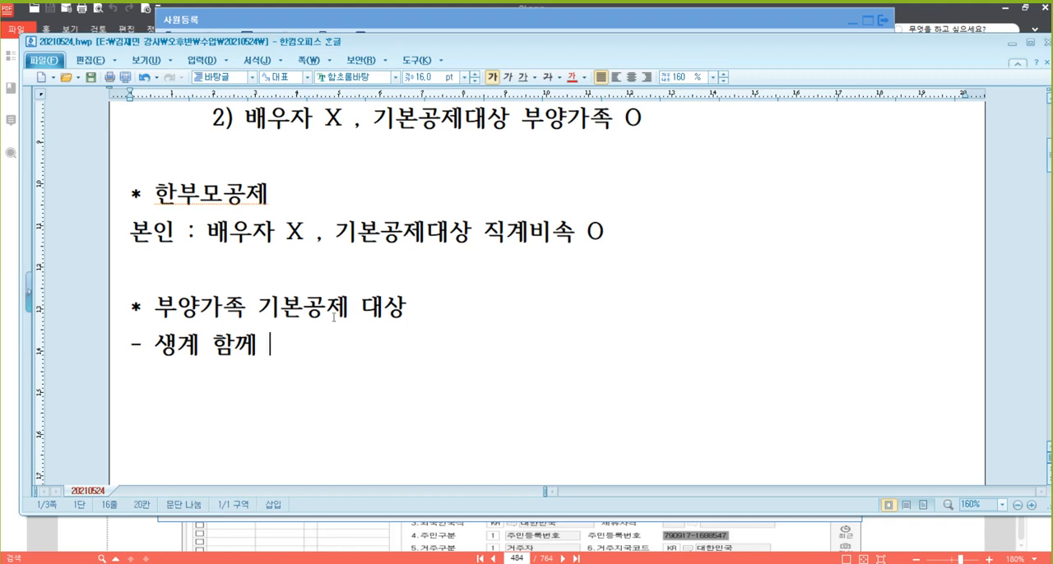
{"action": "type", "text": "배우자"}
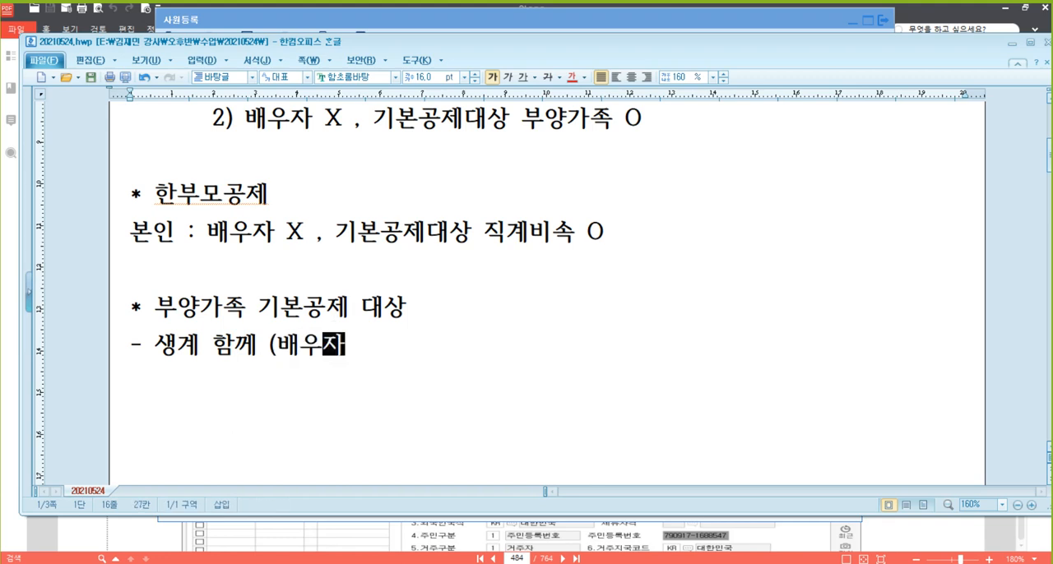
{"action": "type", "text": ", 직계비속"}
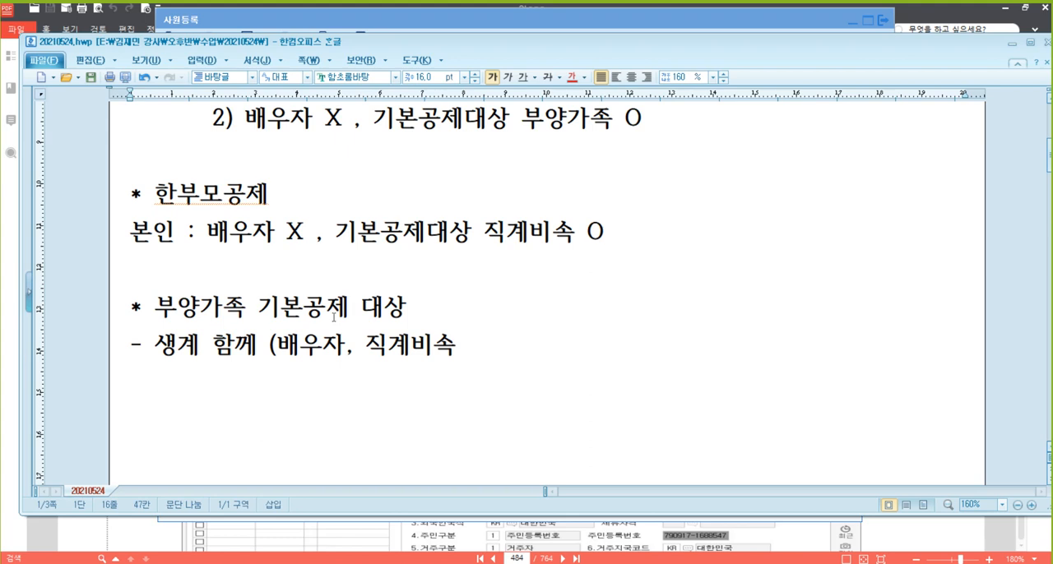
{"action": "type", "text": "무"}
{"action": "key", "text": "BackSpace"}
{"action": "type", "text": "비"}
{"action": "type", "text": "적용"}
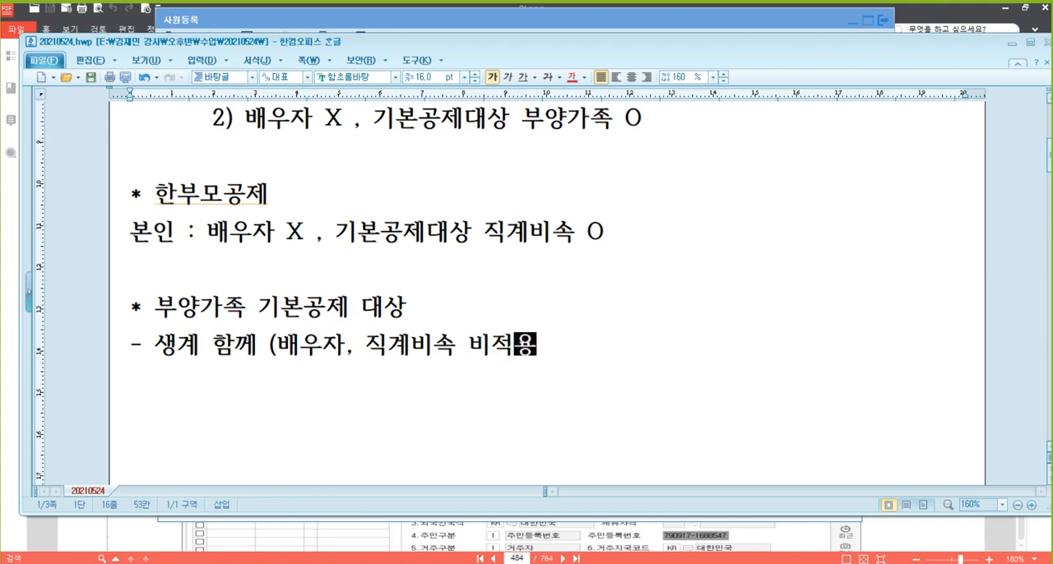
{"action": "type", "text": " ㄷㅐ상)"}
Begin the second condition on a new line with "- 소득금액 (종합소득금액 + 퇴직소득금액"
{"action": "key", "text": "Return"}
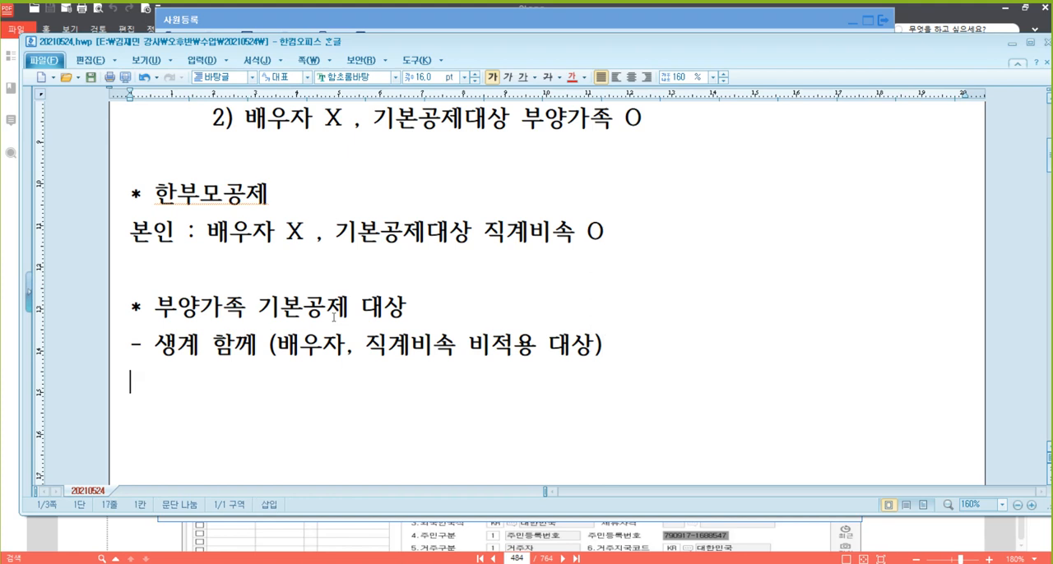
{"action": "type", "text": "- 소득ㄱ"}
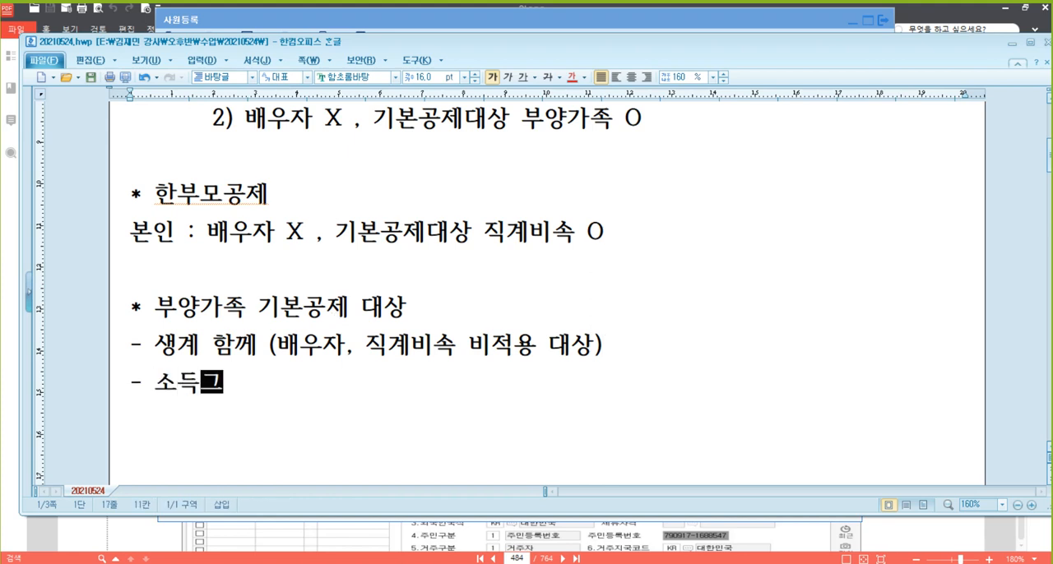
{"action": "type", "text": "ㅡㅁ액 "}
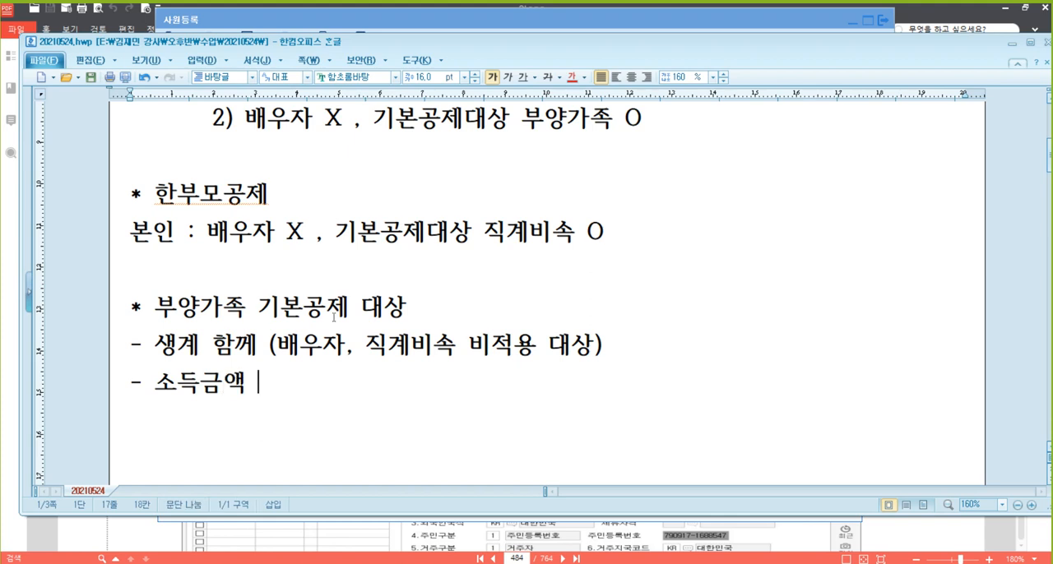
{"action": "type", "text": "("}
{"action": "type", "text": "  종합소드"}
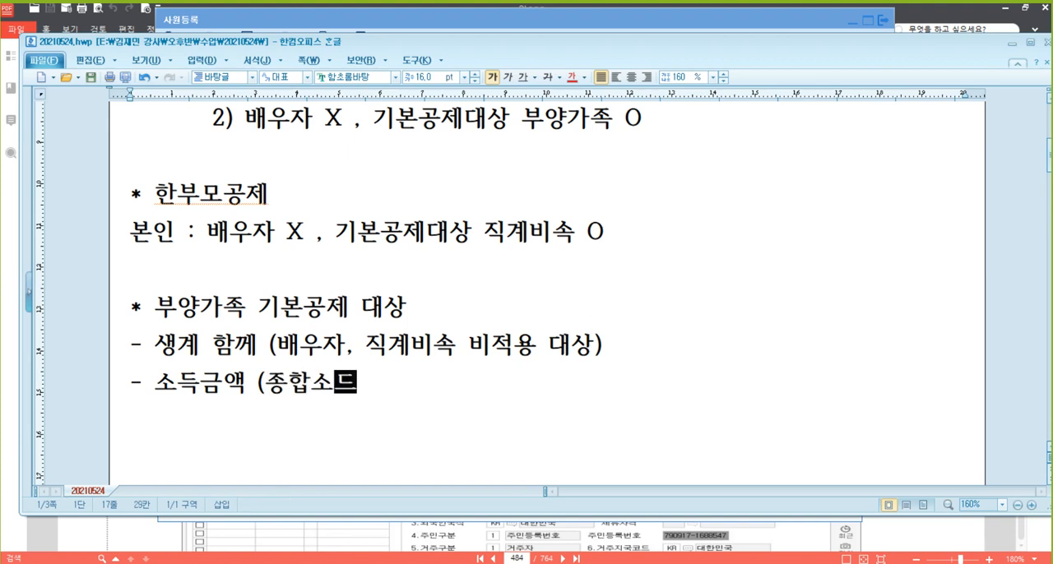
{"action": "type", "text": "금액 + "}
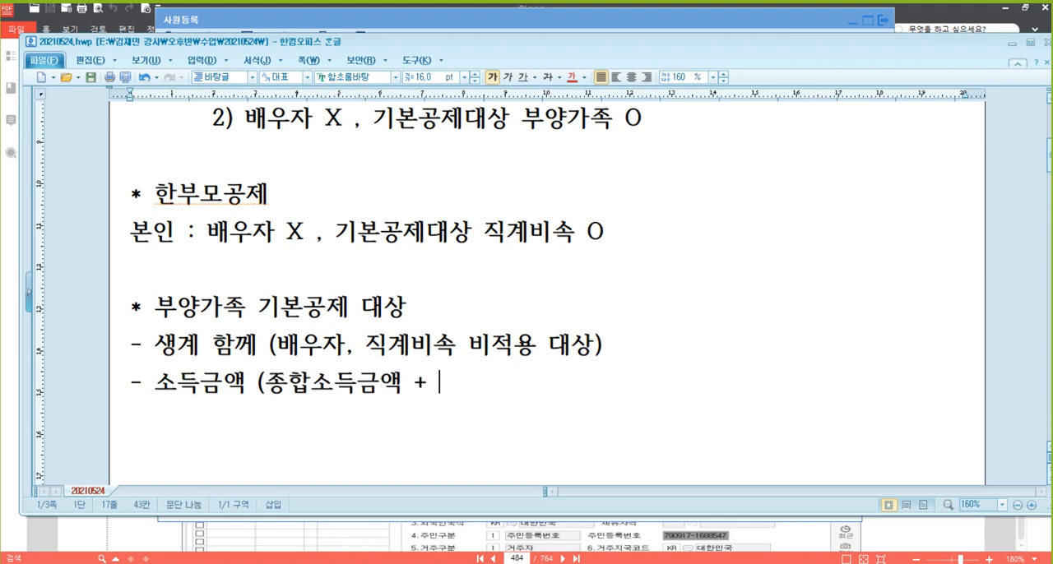
{"action": "type", "text": "되직소득그매"}
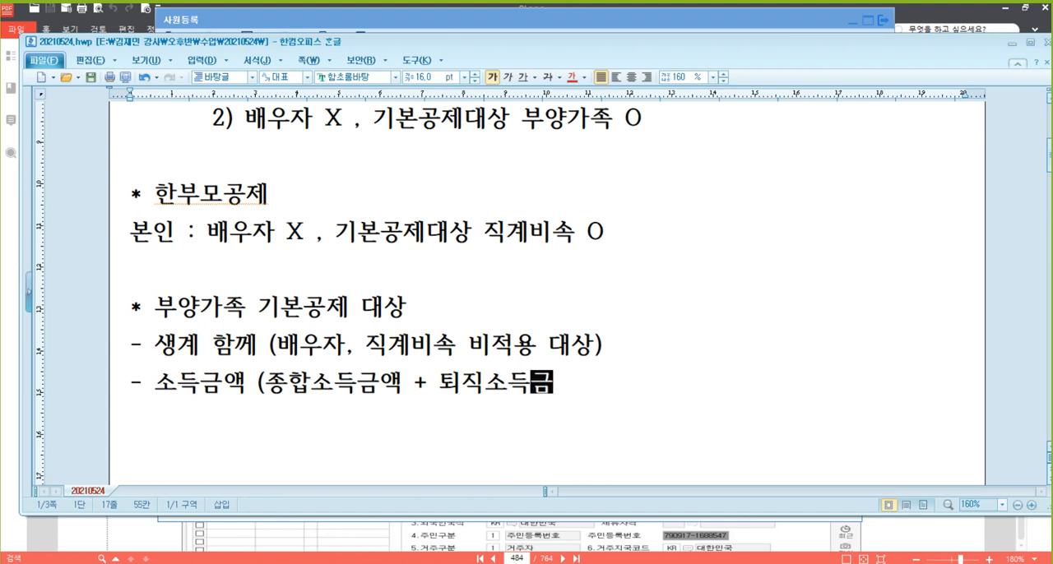
{"action": "key", "text": "BackSpace"}
{"action": "key", "text": "BackSpace"}
{"action": "key", "text": "BackSpace"}
{"action": "type", "text": "금액"}
{"action": "type", "text": " + 양도"}
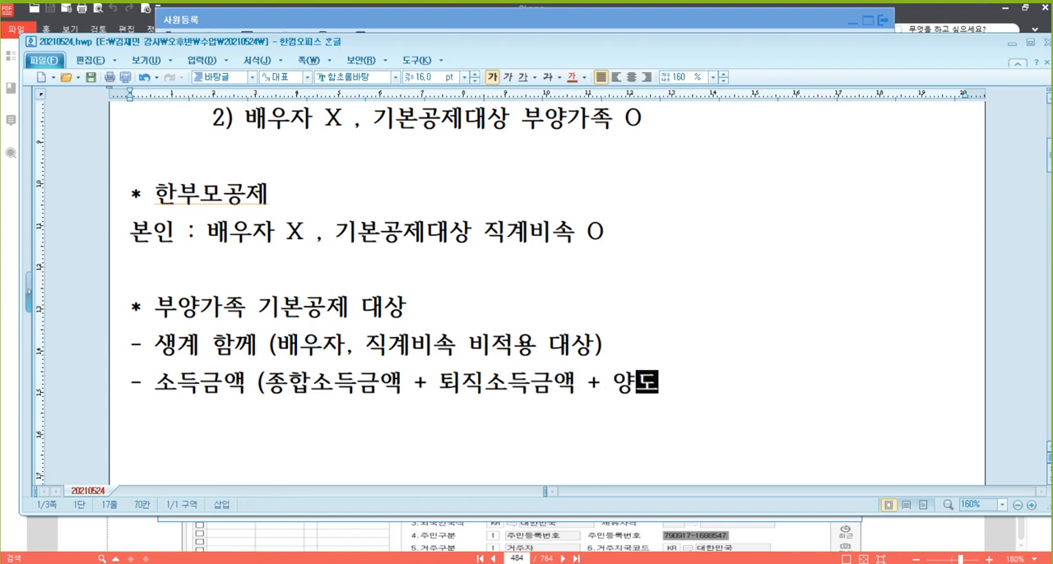
{"action": "type", "text": "소득금액"}
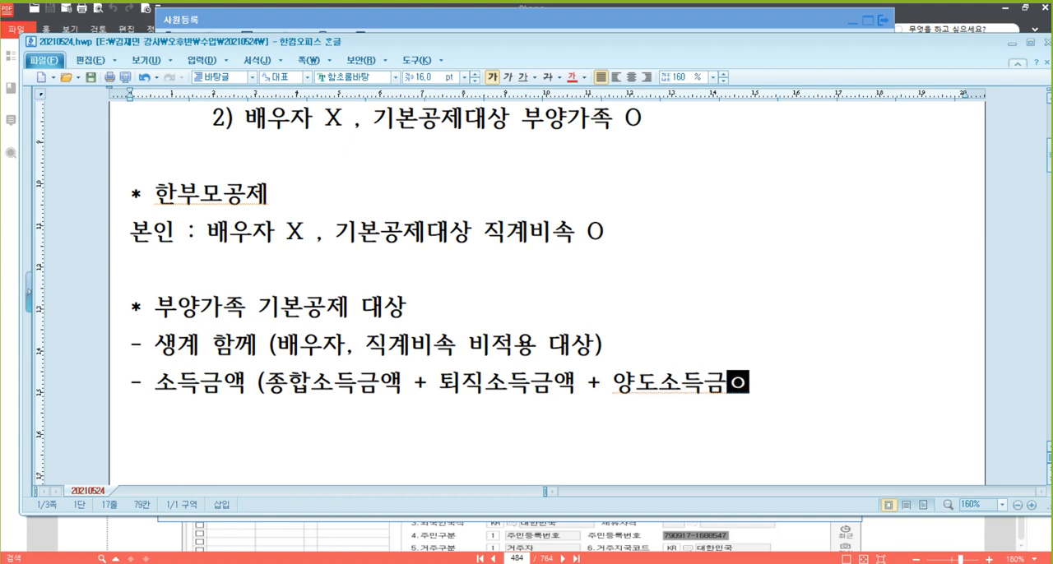
{"action": "type", "text": ") 10"}
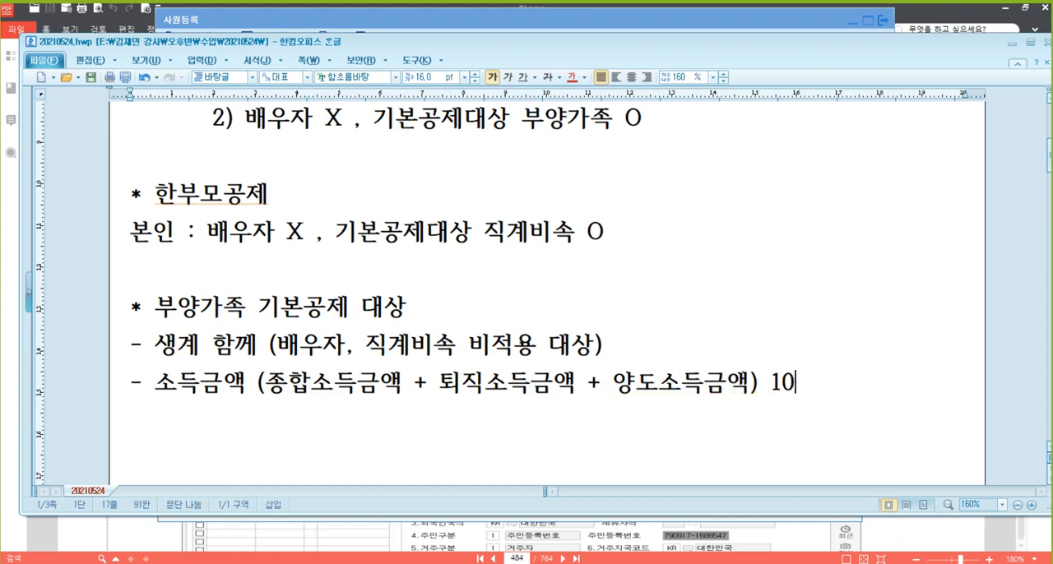
{"action": "type", "text": "0마ㄴ원 잉"}
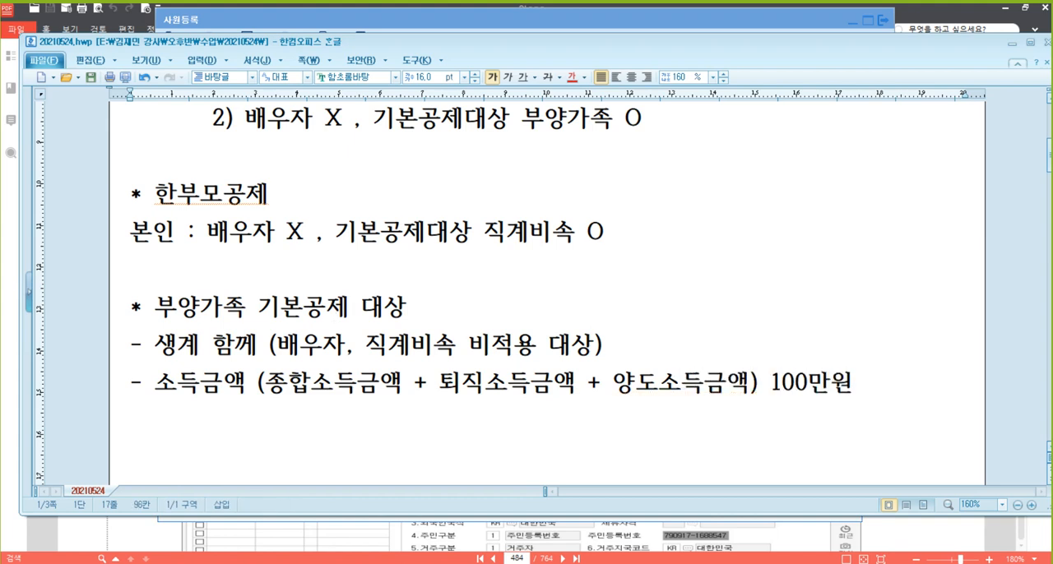
{"action": "type", "text": "하"}
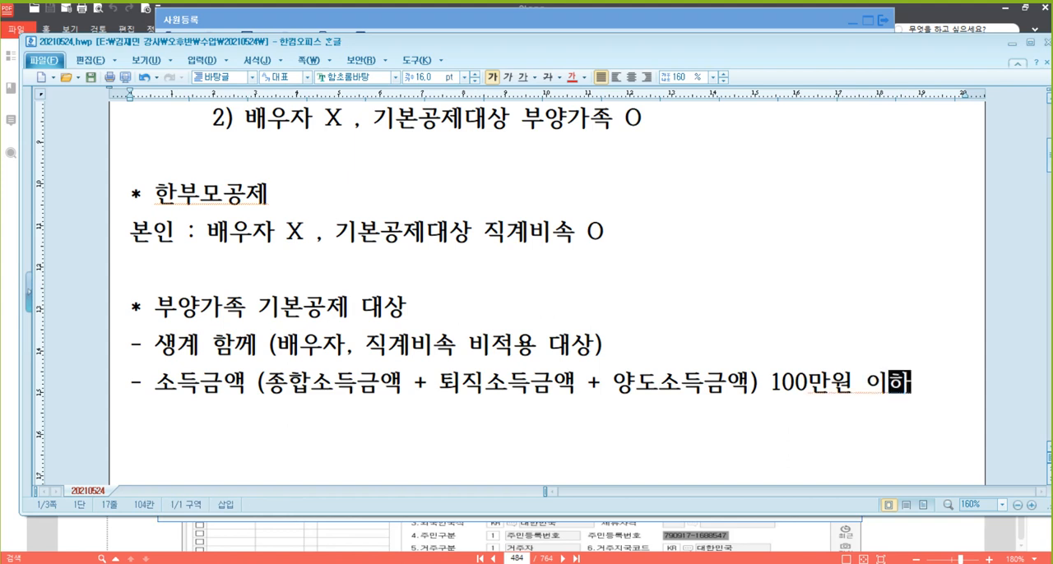
Maximize the document window and add the indented sub-item "- 금융소득(이자+배당) 연 2,000만원 이하 분리과세" below the 소득금액 condition
{"action": "key", "text": "Return"}
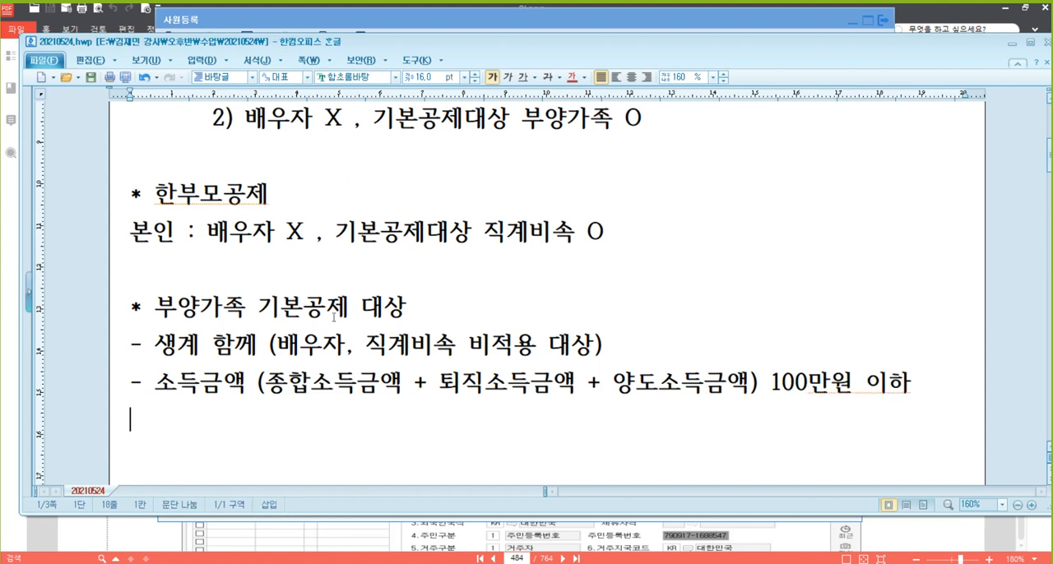
{"action": "type", "text": "-"}
{"action": "scroll", "coordinate": [572, 266], "scroll_direction": "down", "scroll_amount": 4}
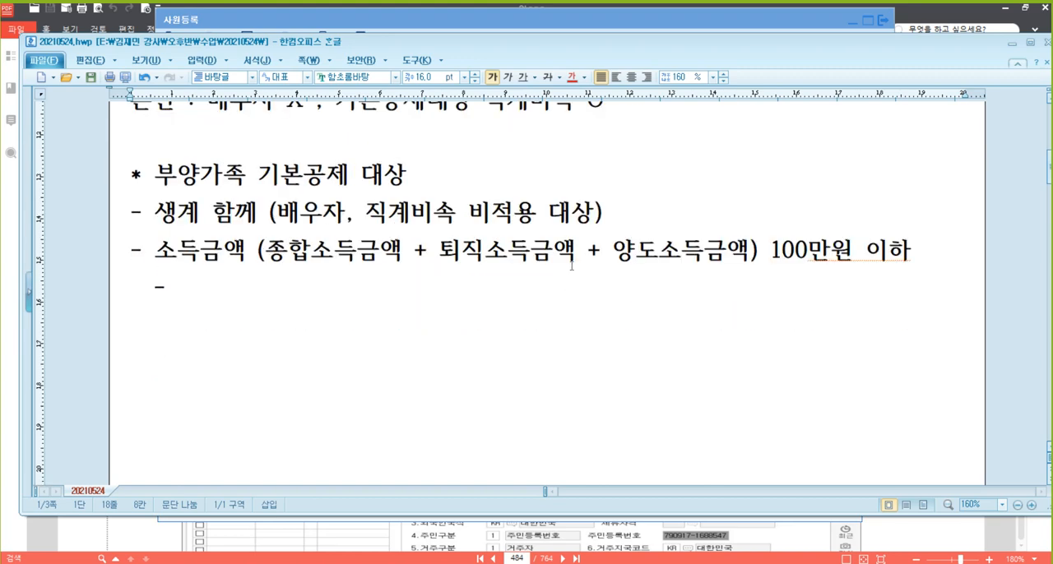
{"action": "left_click", "coordinate": [1029, 42]}
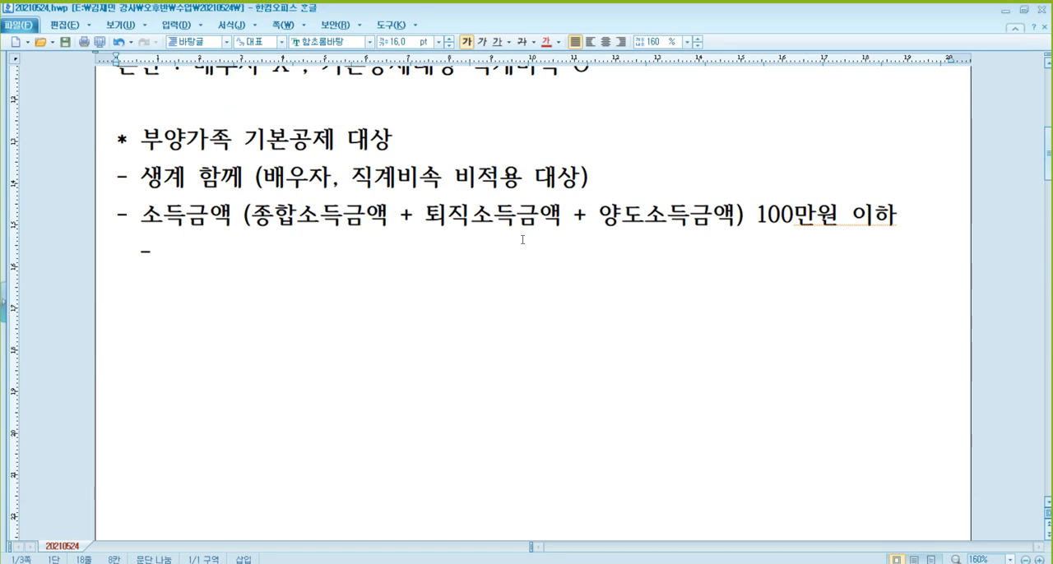
{"action": "type", "text": "금융솜"}
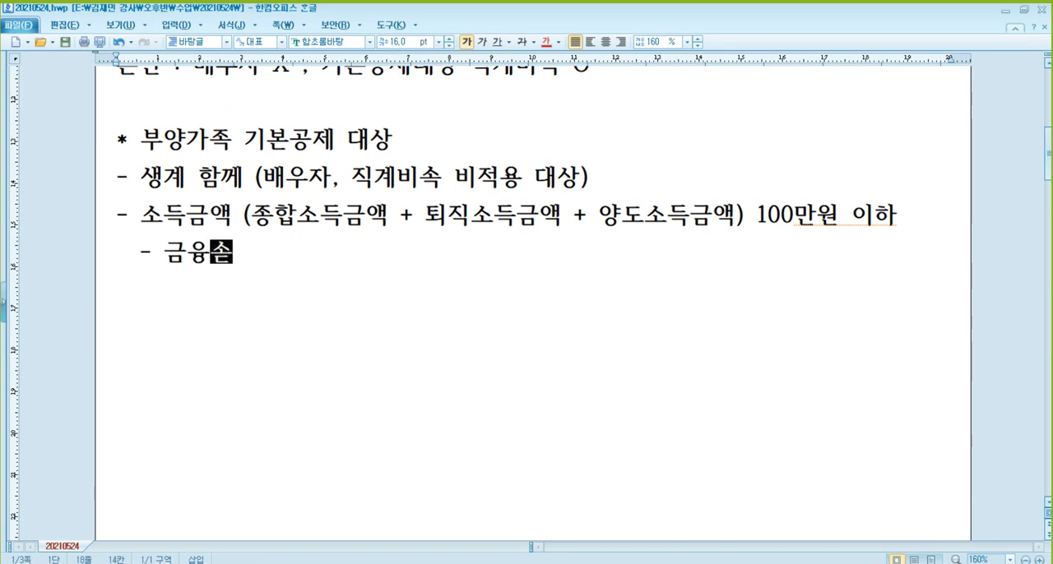
{"action": "type", "text": "득 "}
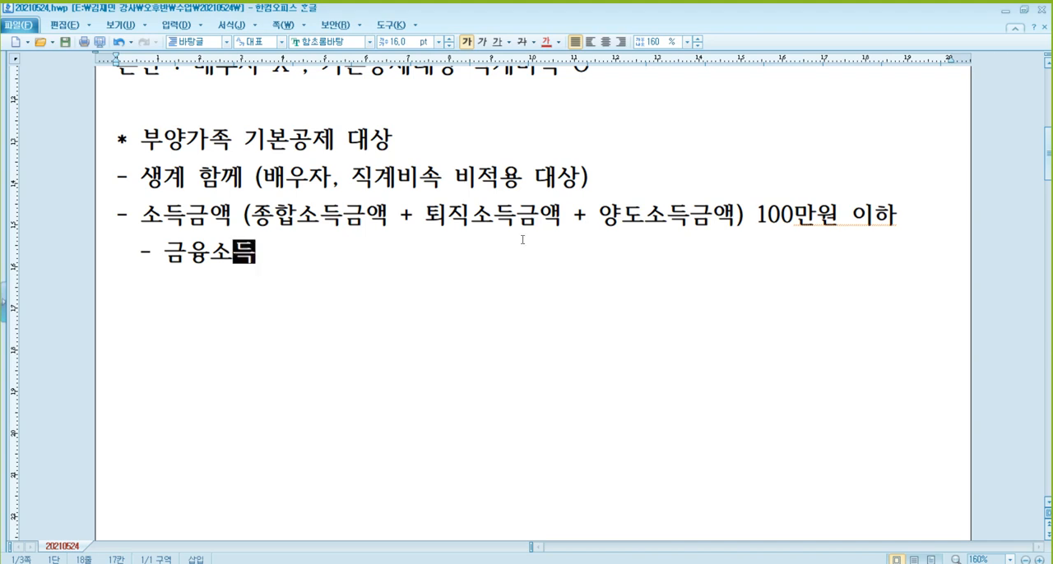
{"action": "type", "text": "(이자+배당)"}
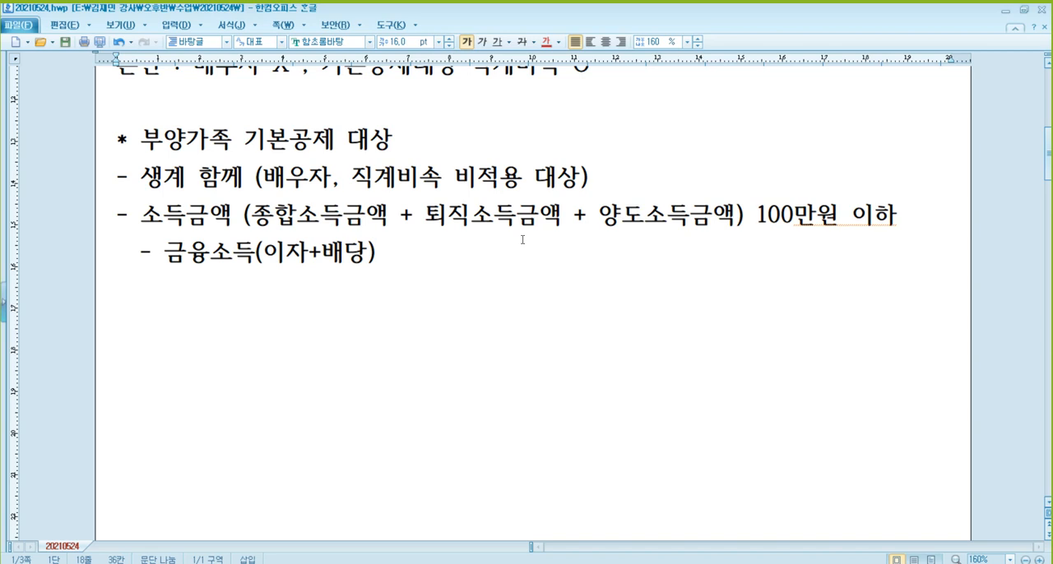
{"action": "type", "text": " 연 2,"}
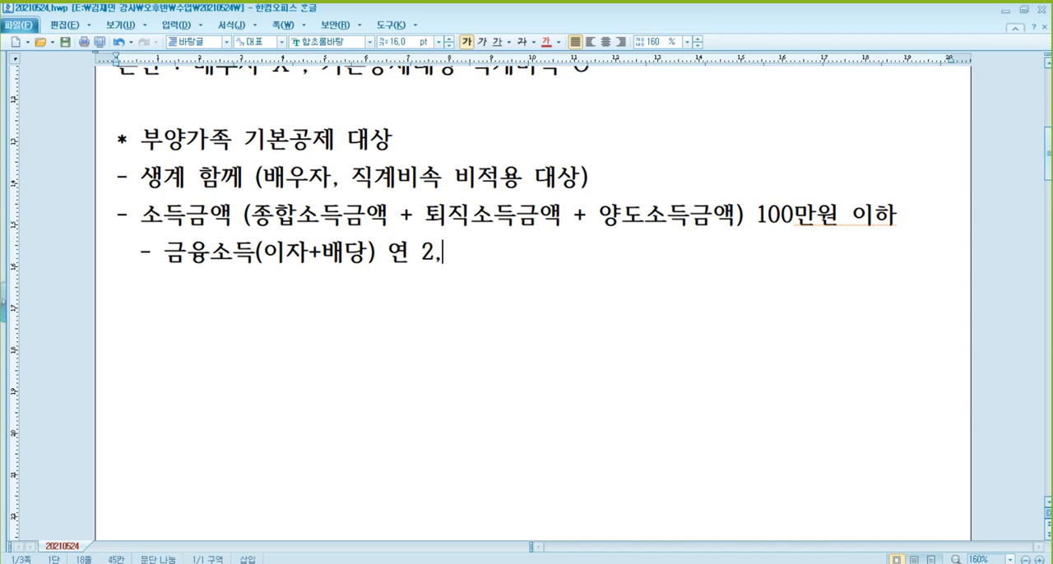
{"action": "type", "text": "000만원 이하 "}
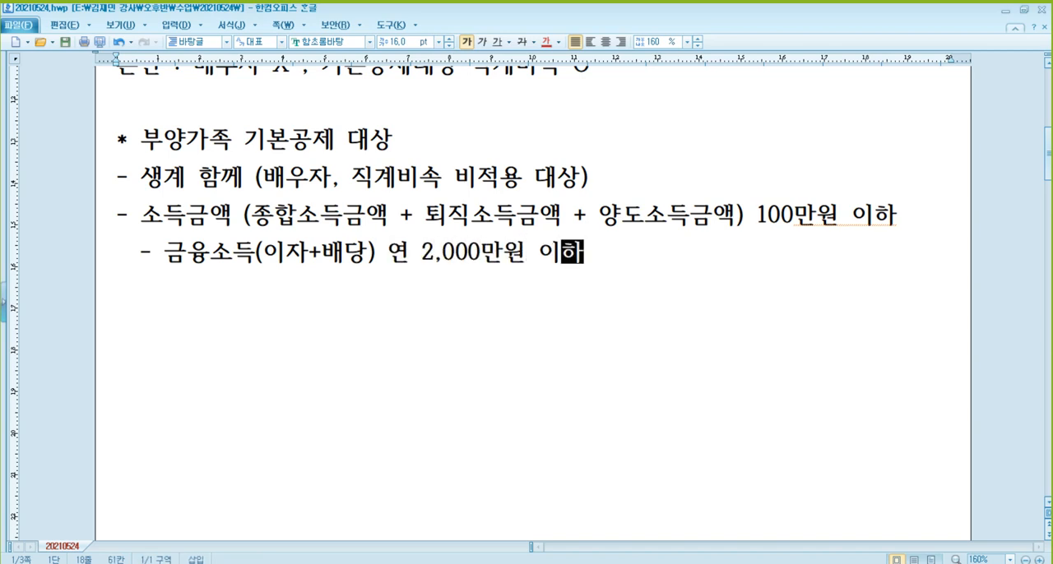
{"action": "type", "text": "분리과세"}
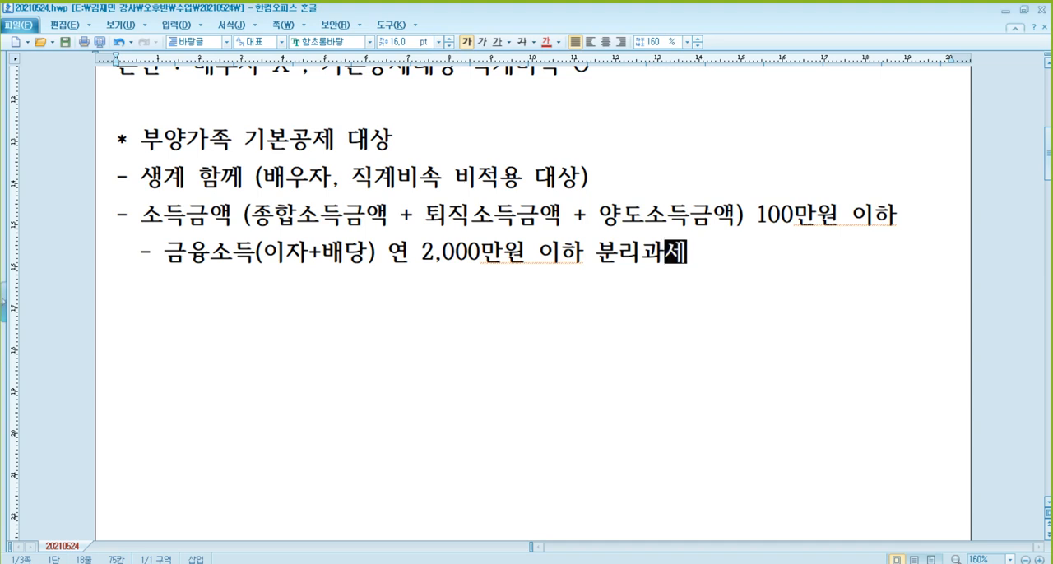
Add the indented sub-item "- 근로소득만 있는 경우 총급여 500만원까지 기본공제대상 O" below the 금융소득 line
{"action": "key", "text": "Return"}
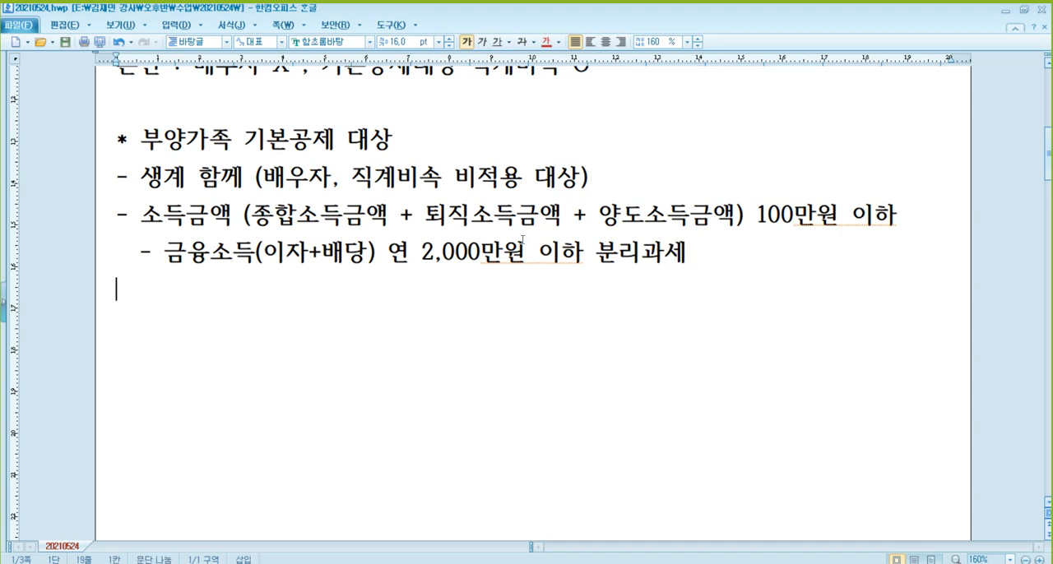
{"action": "type", "text": "- "}
{"action": "type", "text": "근로소득만"}
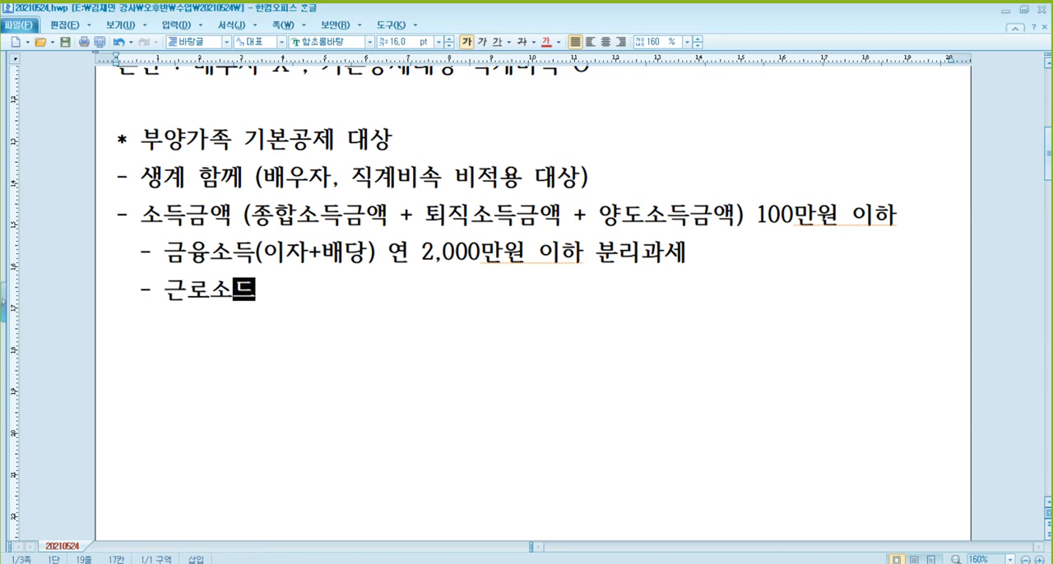
{"action": "type", "text": " 있는 경우"}
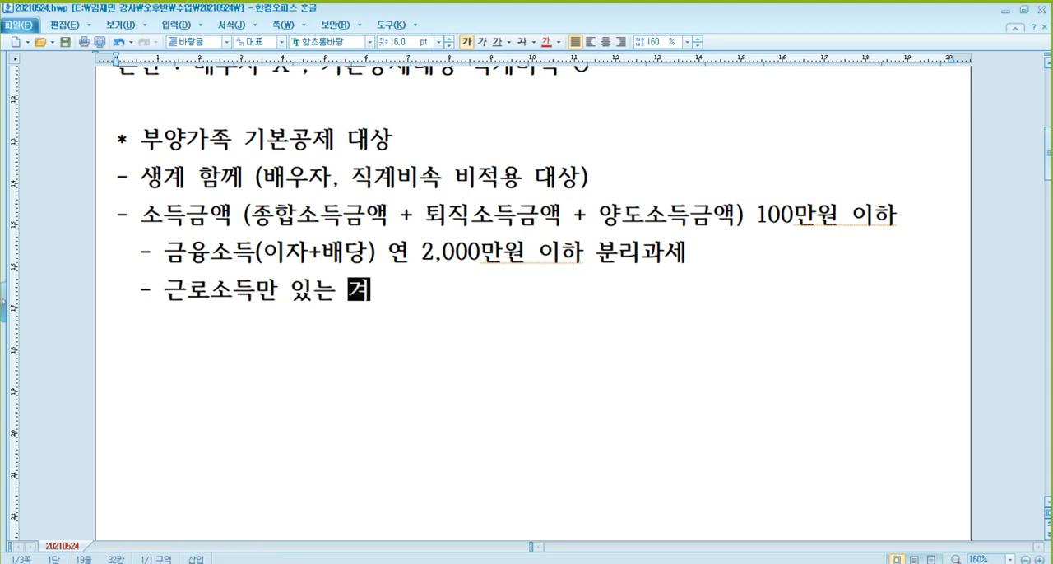
{"action": "type", "text": " 500ㅁ"}
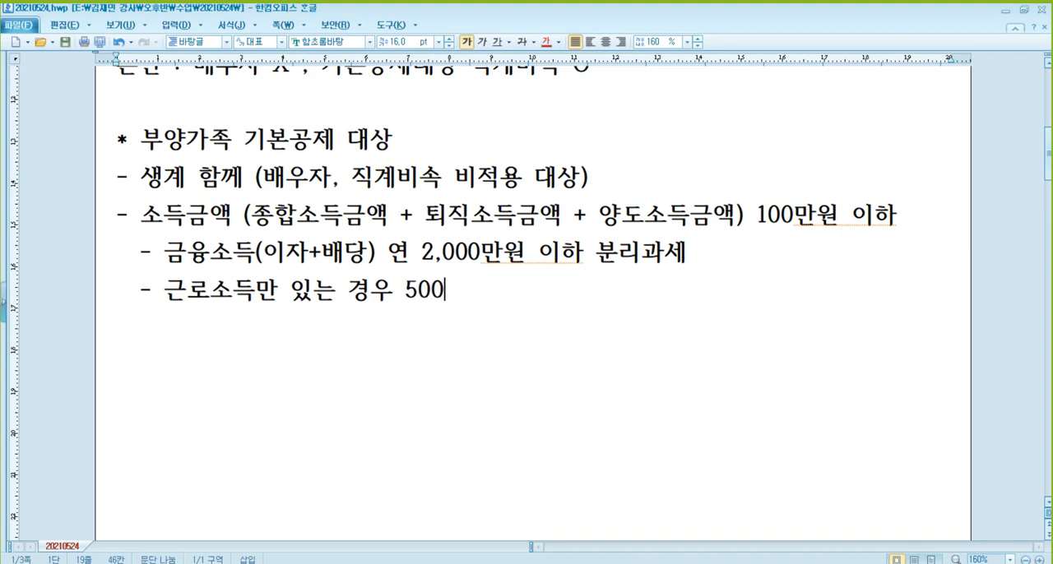
{"action": "key", "text": "BackSpace"}
{"action": "key", "text": "BackSpace"}
{"action": "key", "text": "BackSpace"}
{"action": "key", "text": "BackSpace"}
{"action": "type", "text": "총급여"}
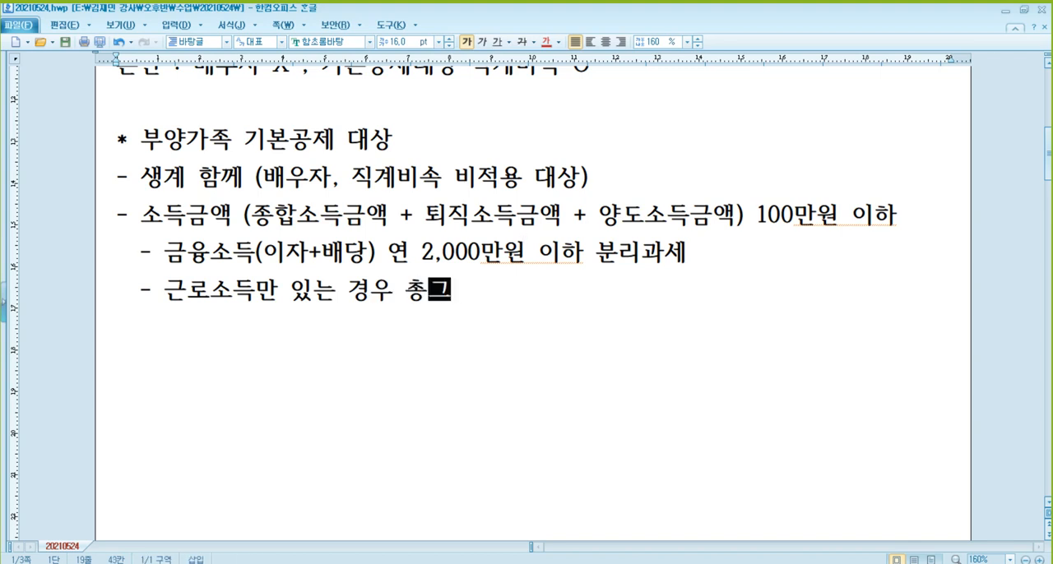
{"action": "type", "text": " 500만원"}
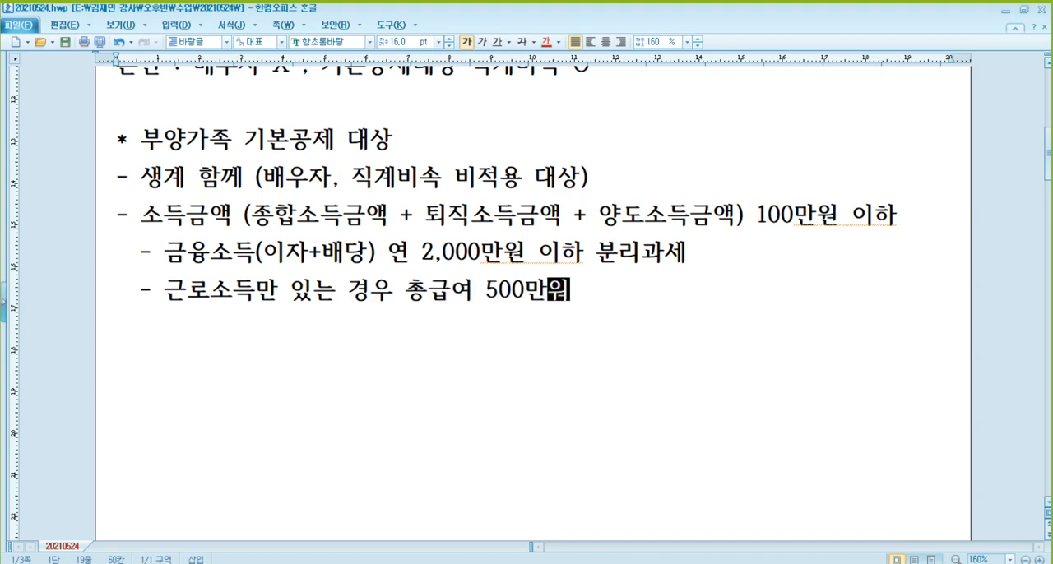
{"action": "type", "text": "까지 ㄱ"}
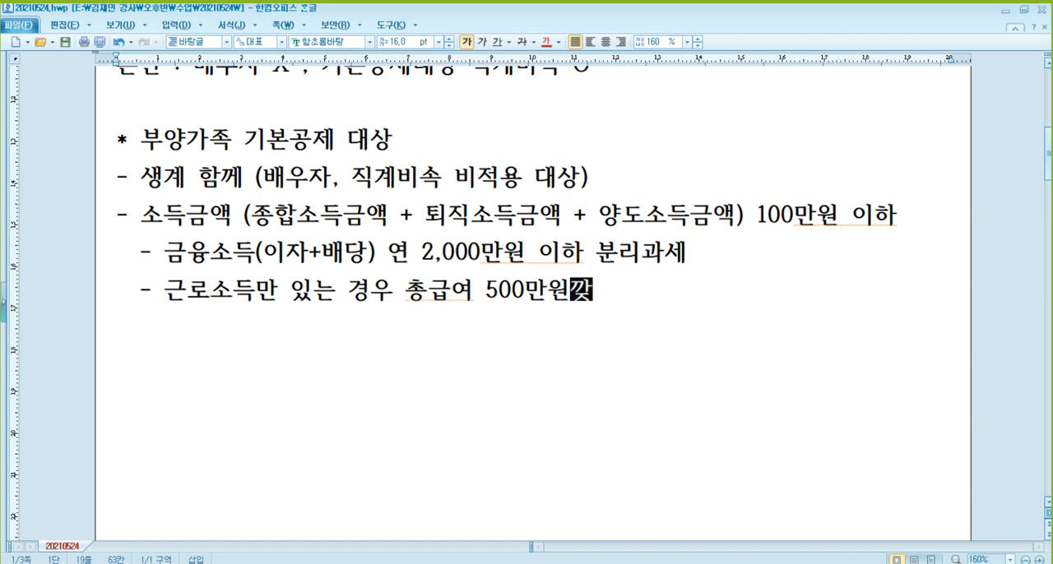
{"action": "type", "text": "본공제대상"}
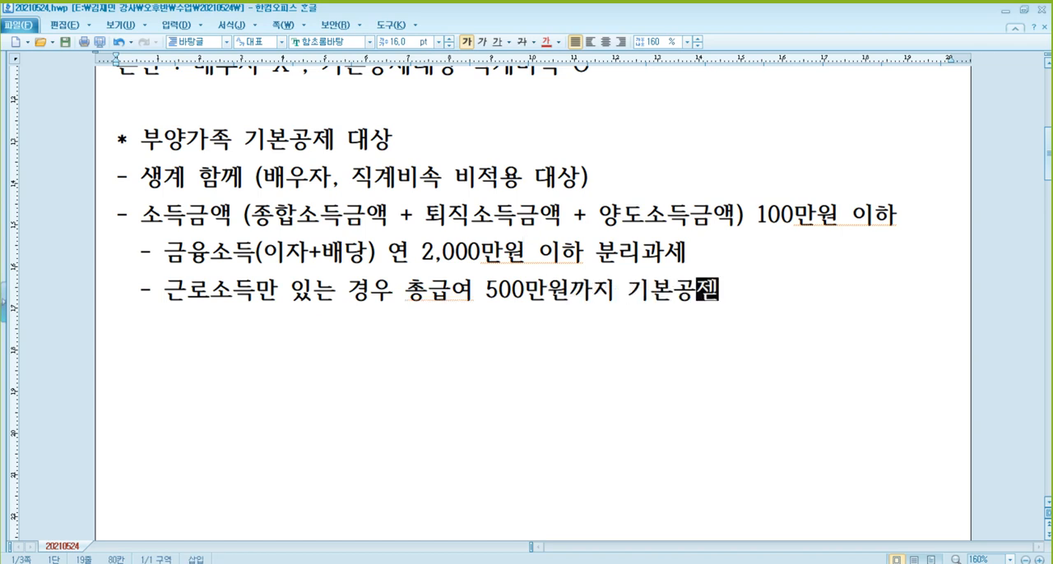
{"action": "type", "text": " 이"}
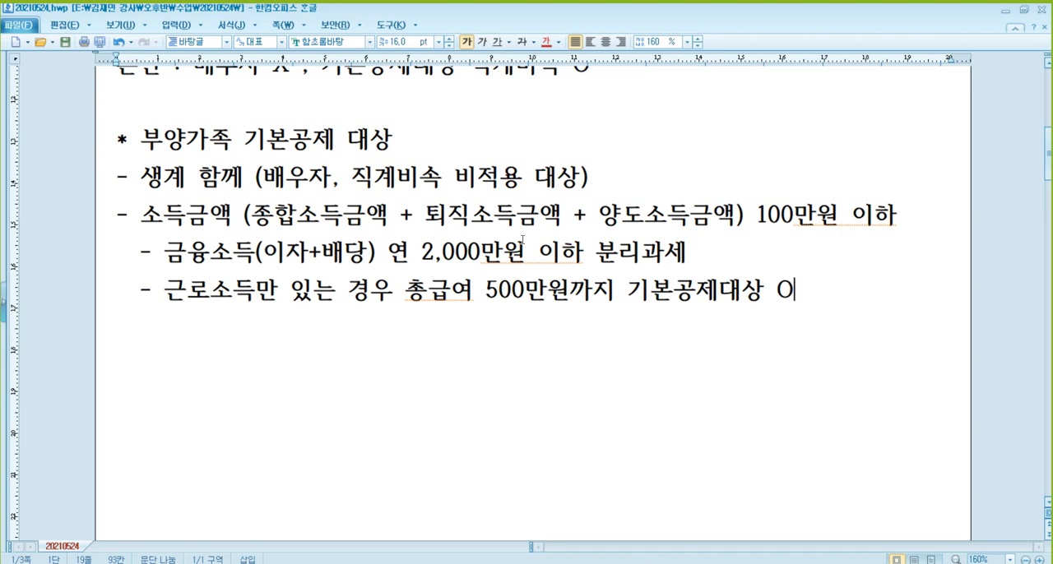
Add the indented sub-item "- 사적연금소득 연 1,200만원 이하 선택적 분리과세" below the 근로소득 line
{"action": "key", "text": "Return"}
{"action": "type", "text": "-"}
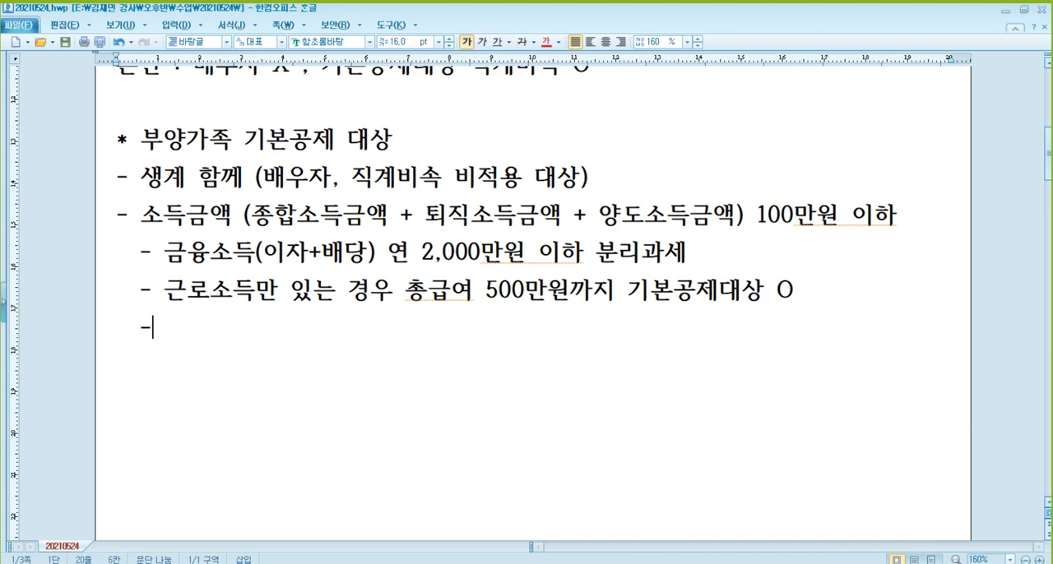
{"action": "type", "text": "사적연금"}
{"action": "type", "text": "소득 ㅇ"}
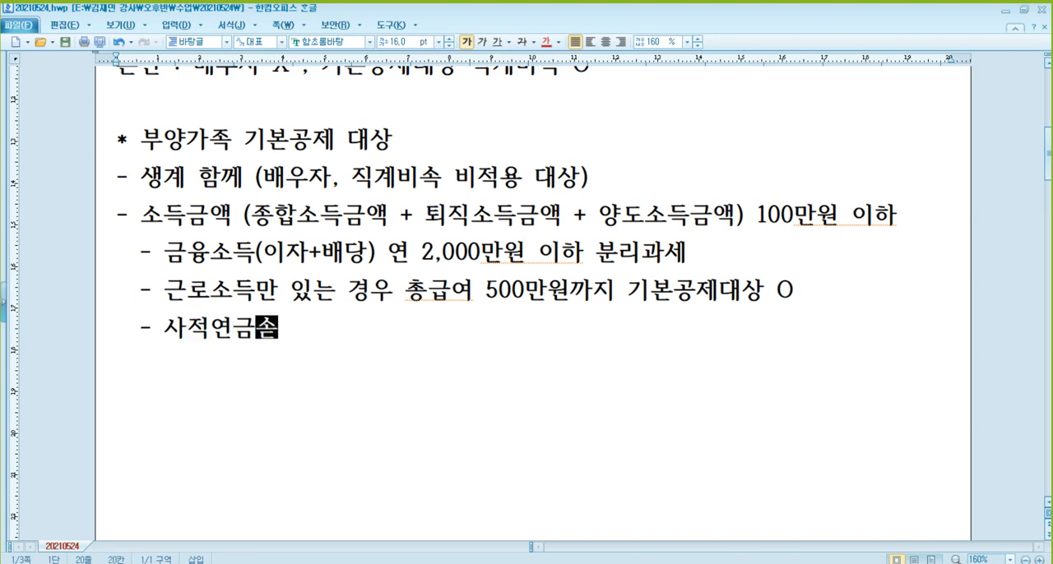
{"action": "type", "text": "연 "}
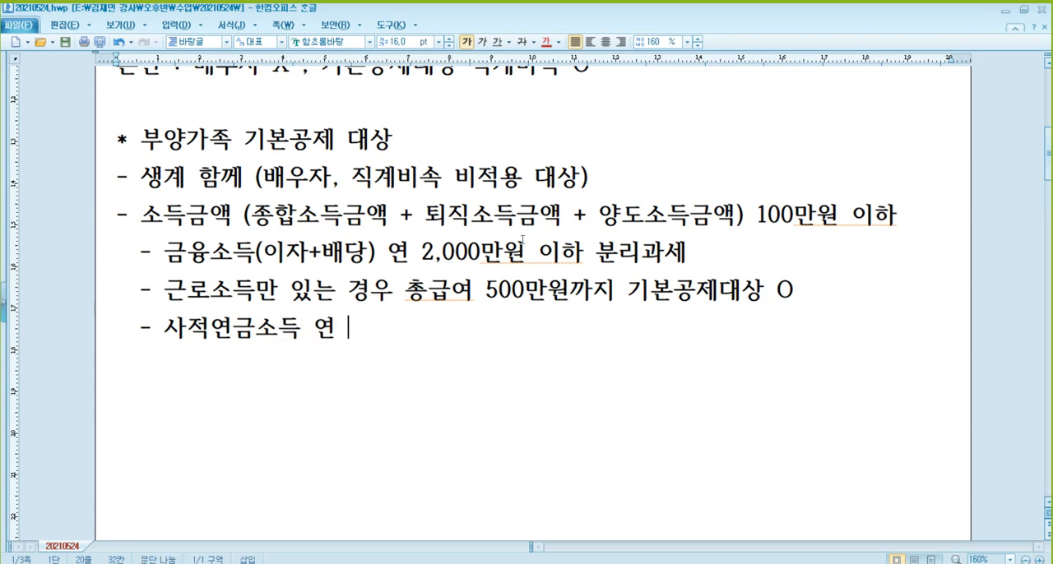
{"action": "type", "text": "1,200ㅁ만원 이하"}
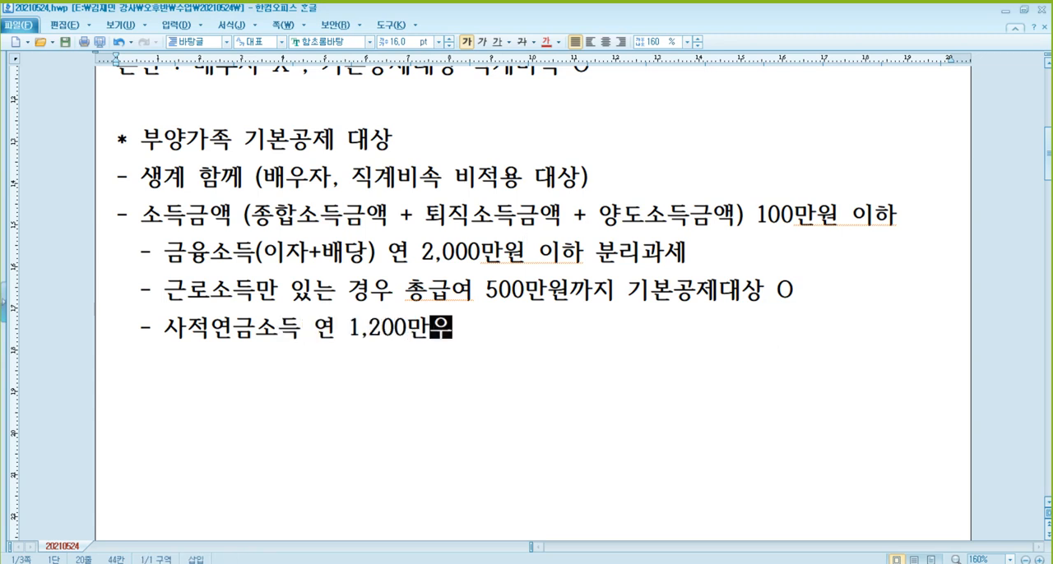
{"action": "type", "text": " 선택저"}
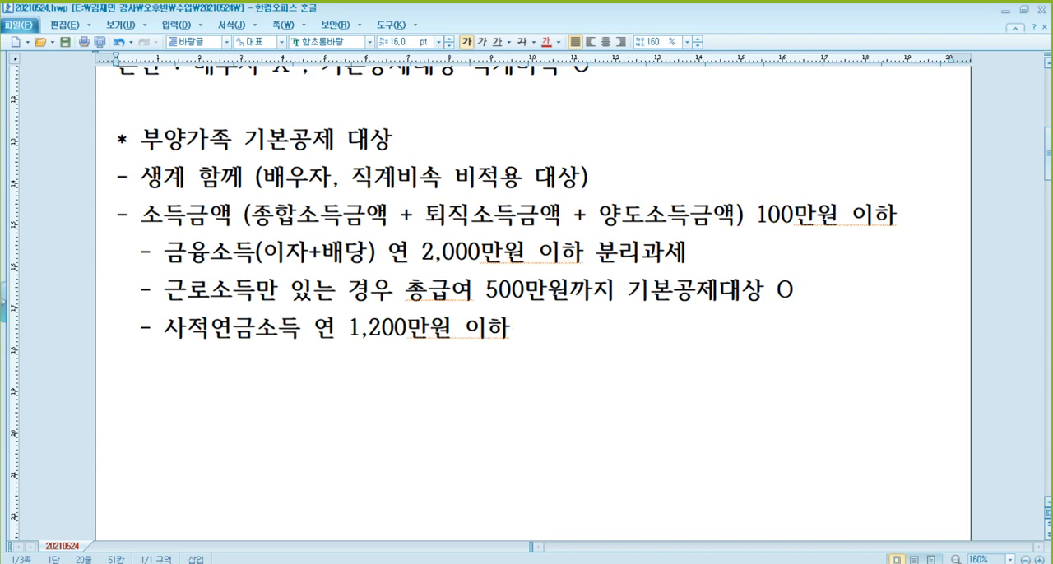
{"action": "type", "text": "적 분리과세"}
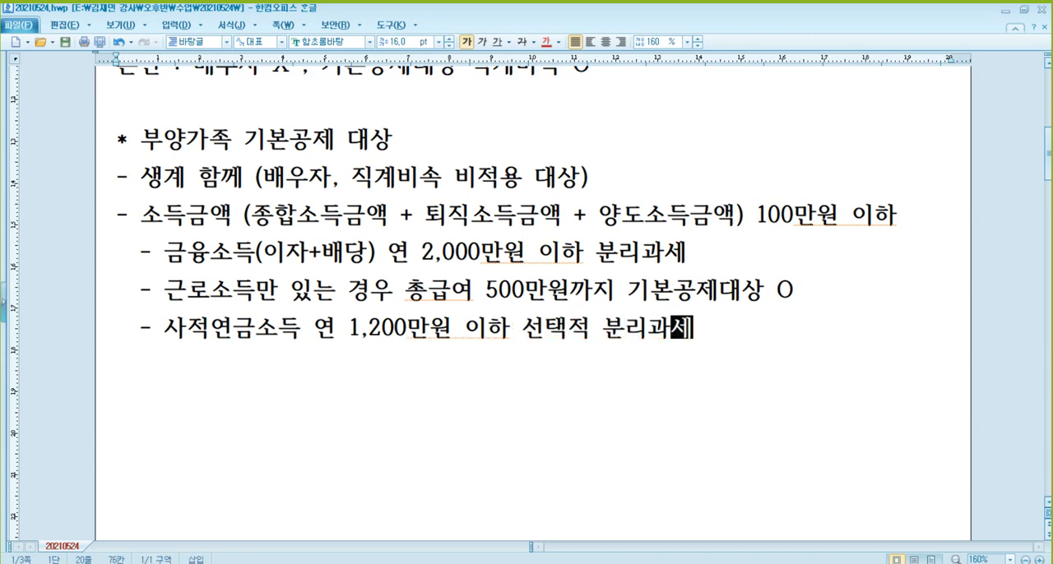
Add the indented sub-item "- 기타소득금액 연 300만원이하 선택적 분리과세" below the 사적연금소득 line
{"action": "key", "text": "Return"}
{"action": "type", "text": "-"}
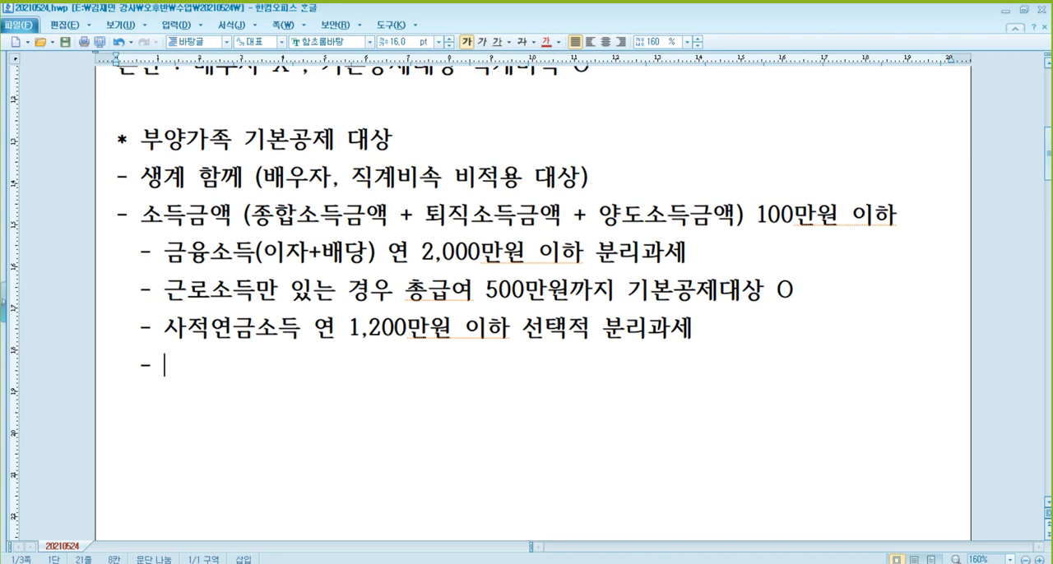
{"action": "type", "text": "기타소득"}
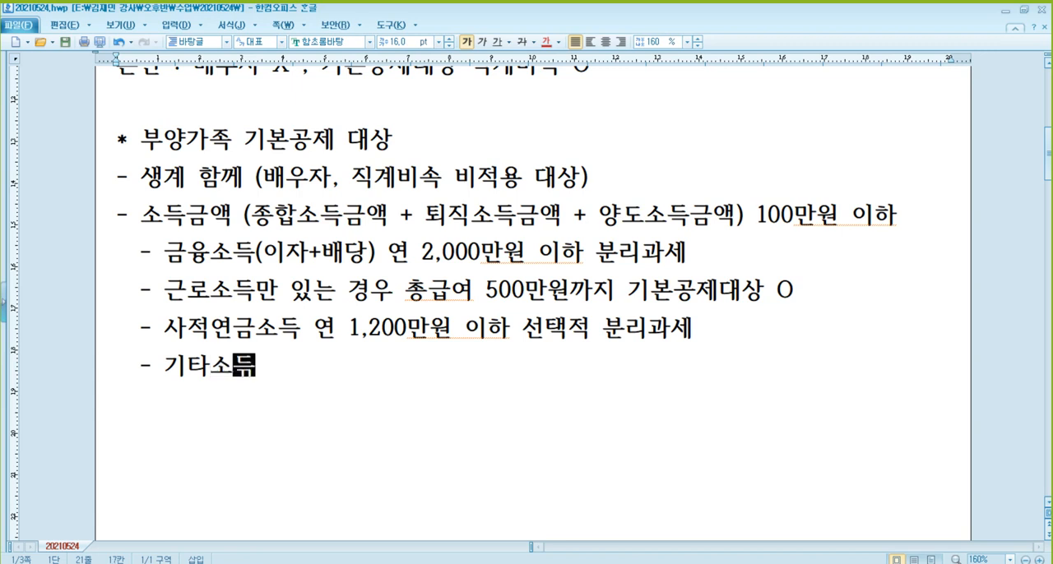
{"action": "type", "text": "금액 연 300만원이하"}
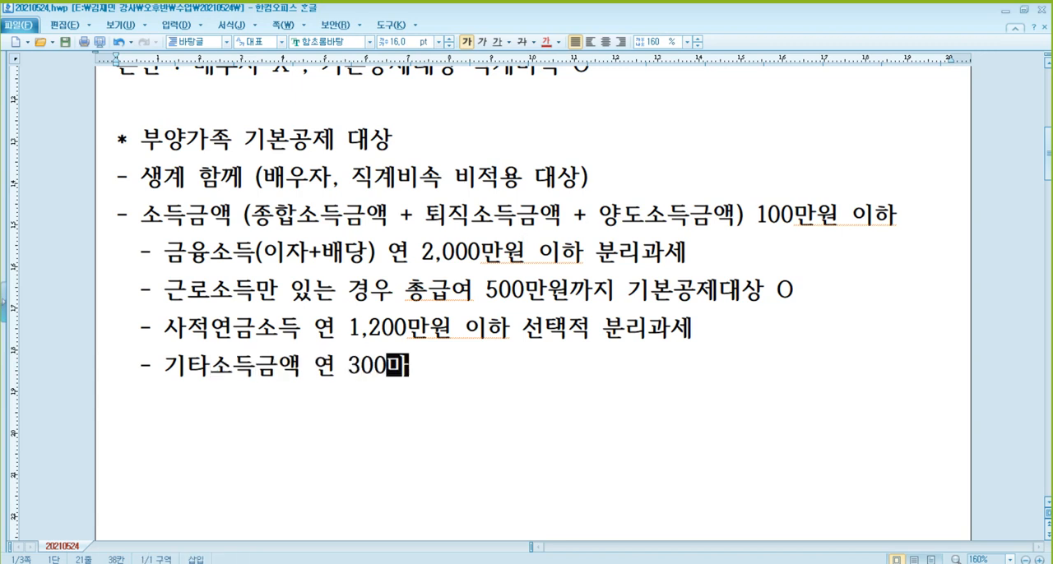
{"action": "type", "text": " 선택적"}
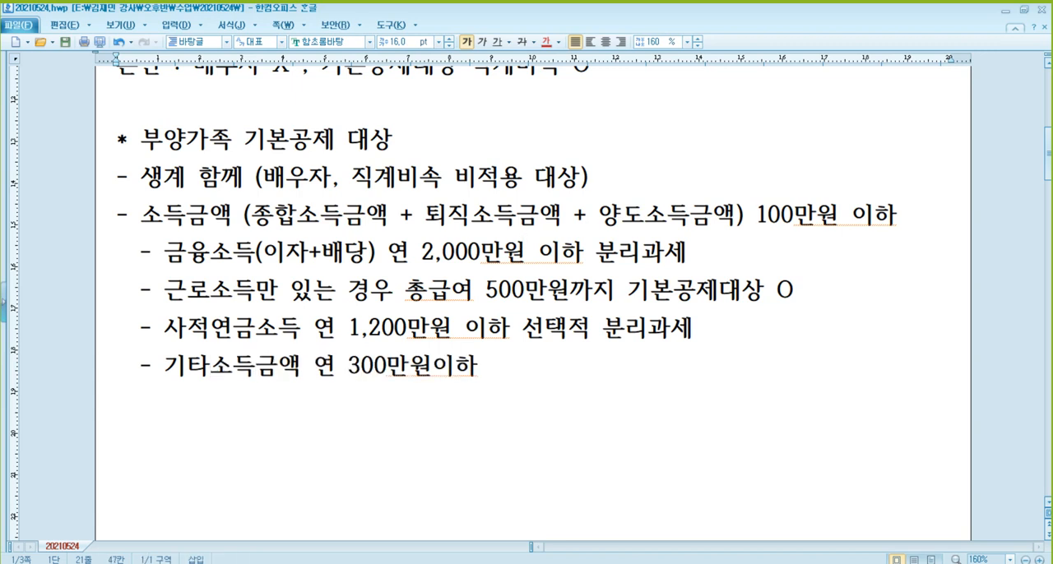
{"action": "type", "text": " 부"}
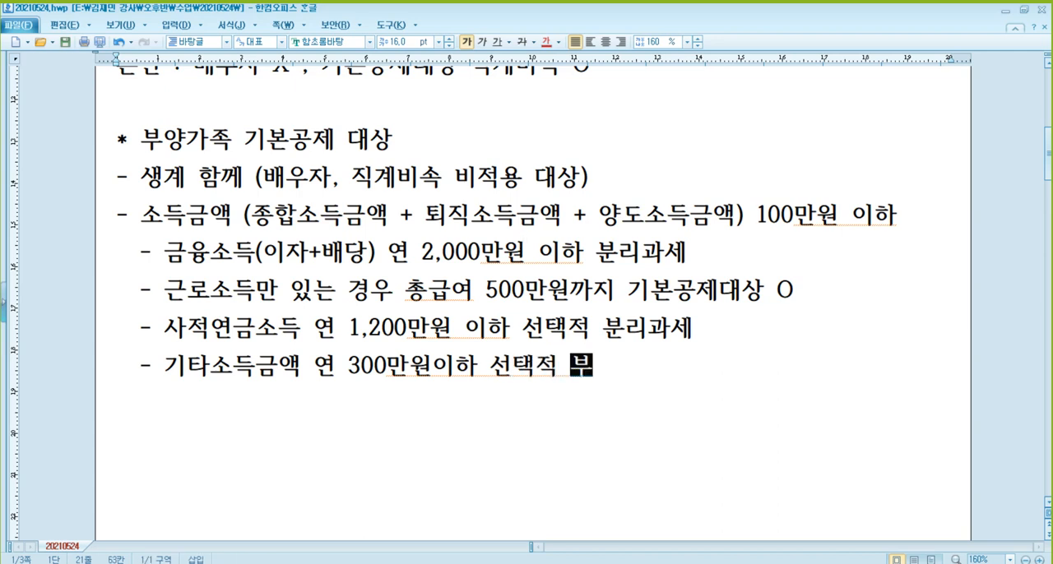
{"action": "type", "text": "분리과세"}
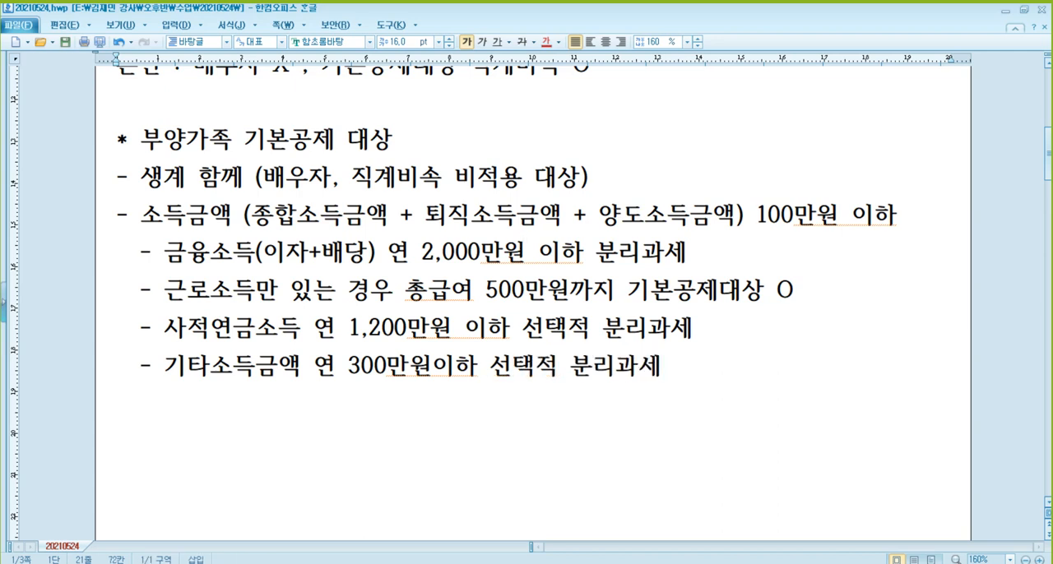
Add the indented sub-item "- 복권당첨소득 무조건 분리과세" below the 기타소득금액 line
{"action": "key", "text": "Return"}
{"action": "type", "text": "- "}
{"action": "type", "text": "복권당ㅊ"}
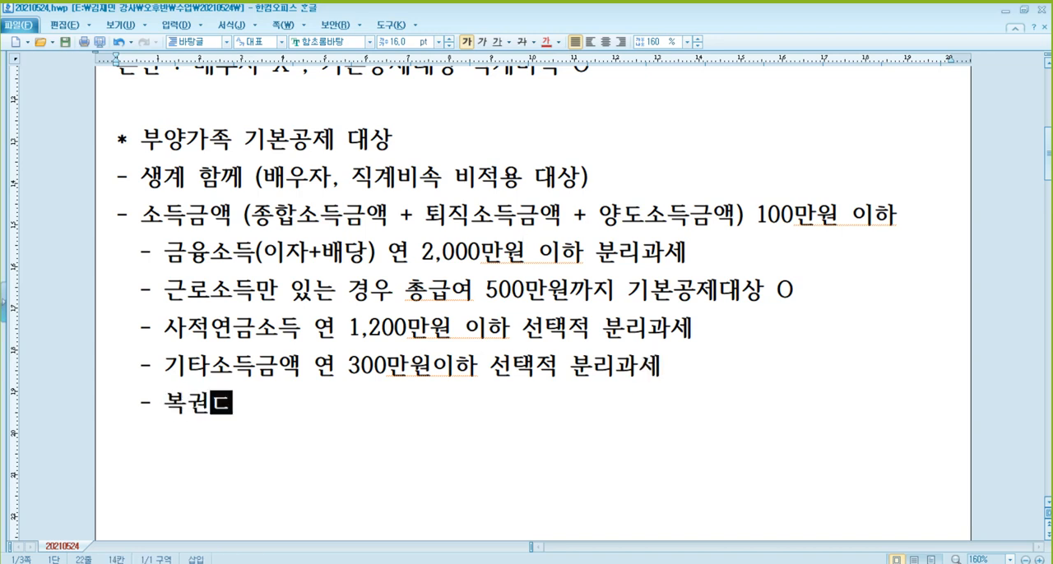
{"action": "type", "text": "첨소득 "}
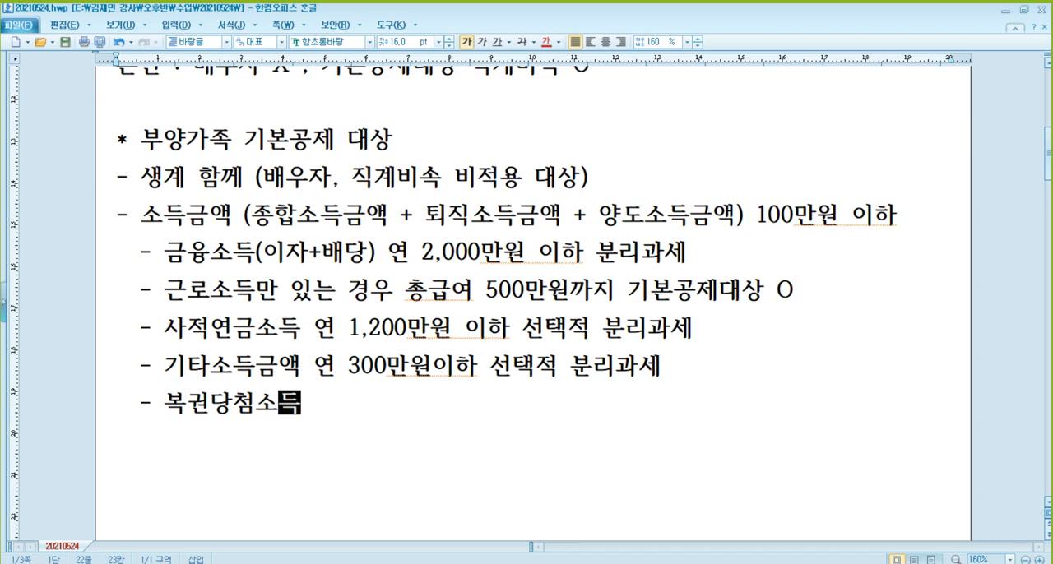
{"action": "type", "text": "무조건 분리괏"}
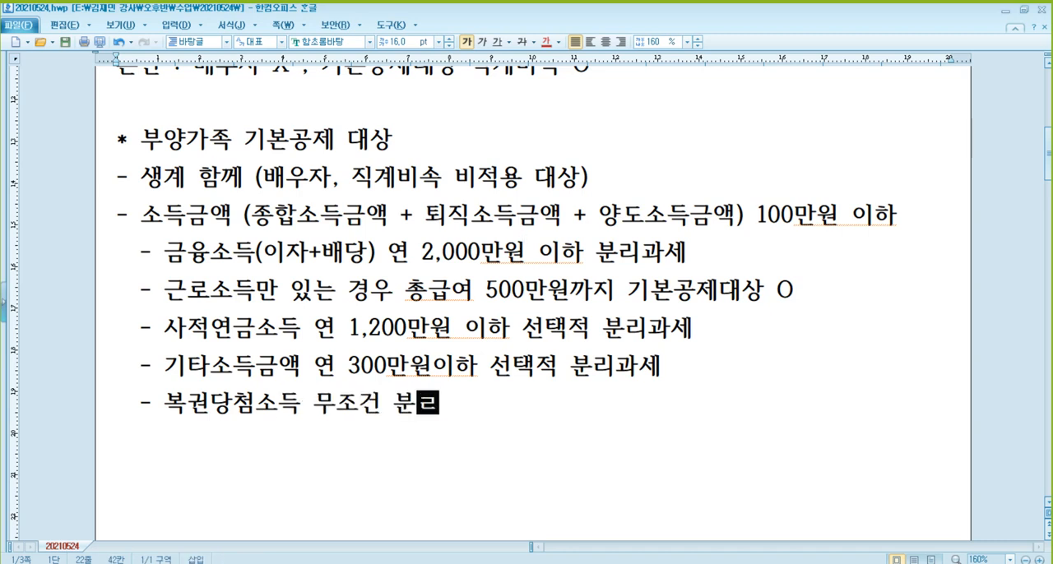
{"action": "type", "text": "세"}
Add the indented sub-item "- 일용직근로소득 무조건 분리과세" below the 복권당첨소득 line
{"action": "key", "text": "Return"}
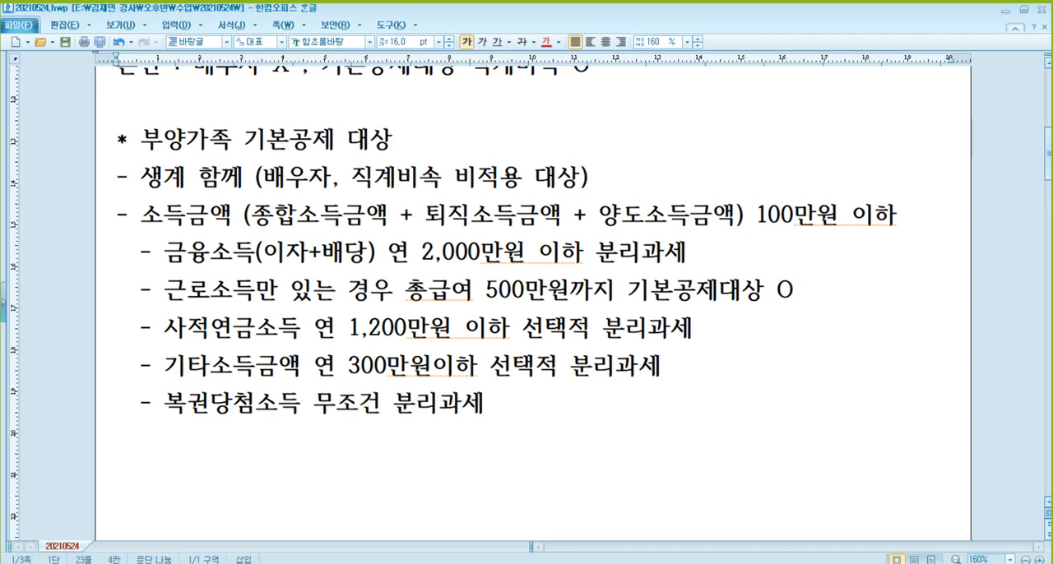
{"action": "type", "text": "- 일용직"}
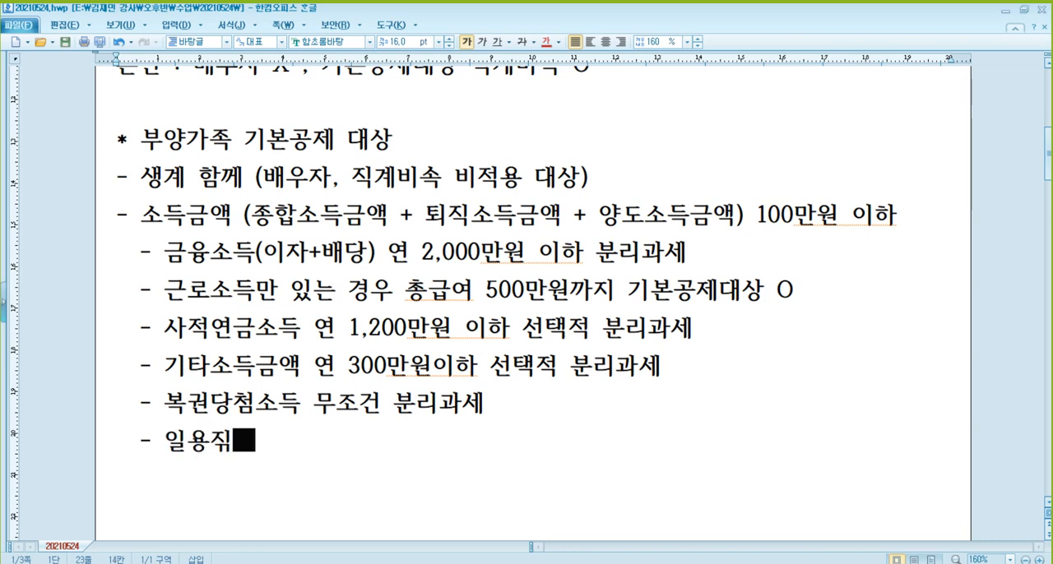
{"action": "type", "text": "근로소득 무조건"}
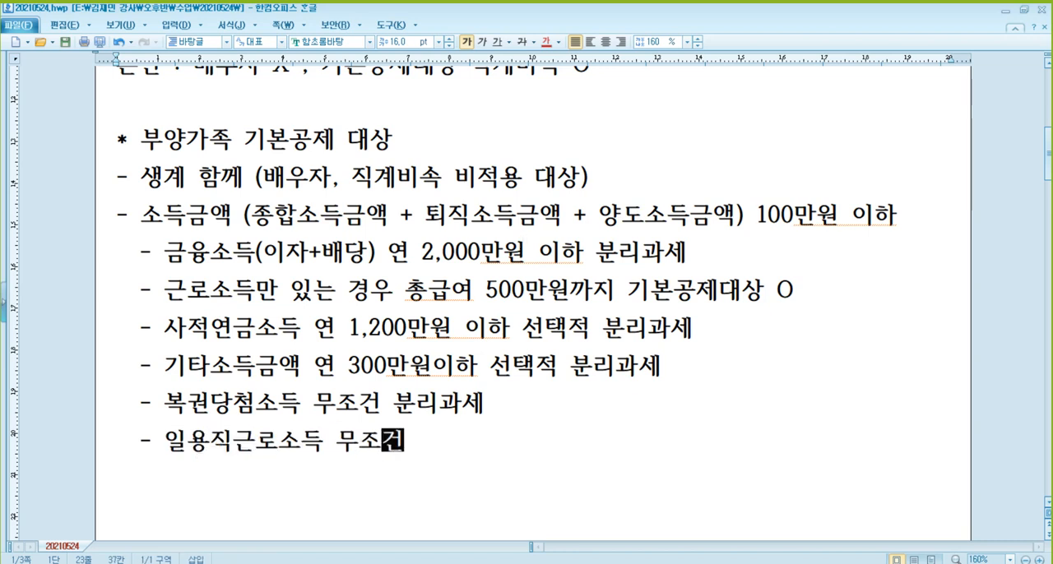
{"action": "type", "text": " 분리과세"}
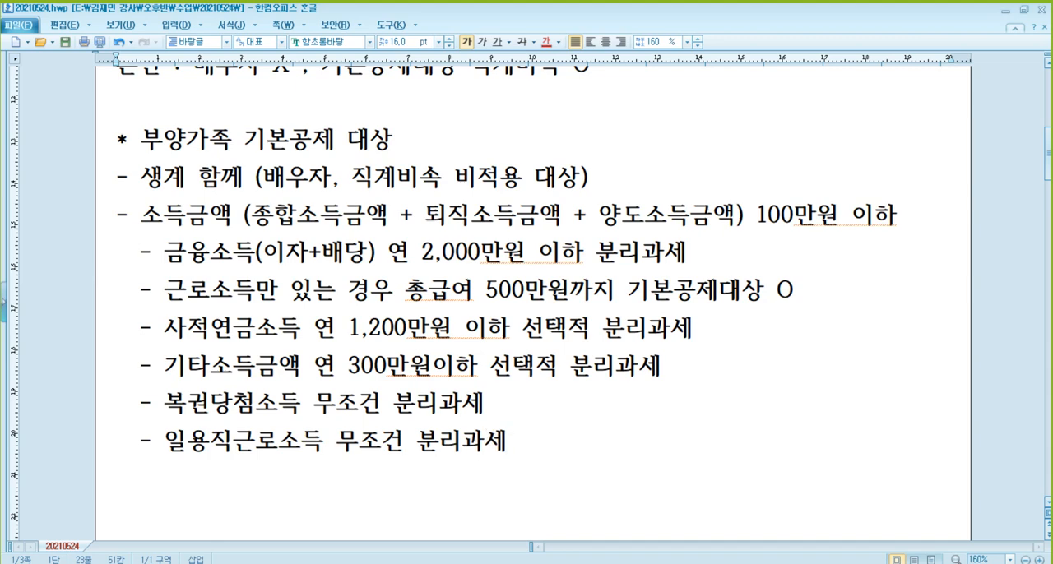
Review the income sub-items under 소득금액, from 근로소득 and 사적연금소득 to 일용직근로소득
{"action": "scroll", "coordinate": [470, 201], "scroll_direction": "down", "scroll_amount": 1}
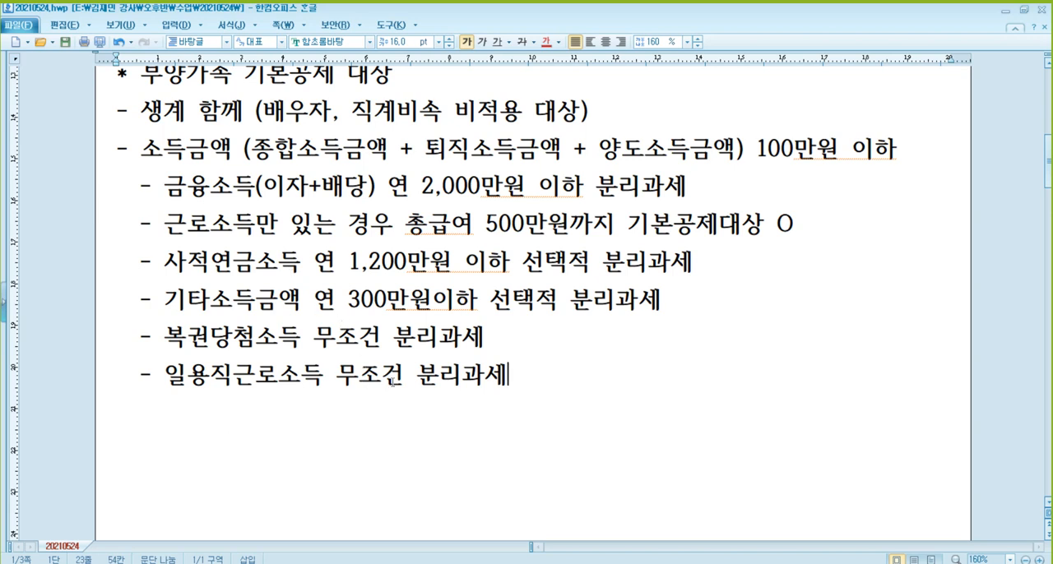
{"action": "left_click", "coordinate": [357, 337]}
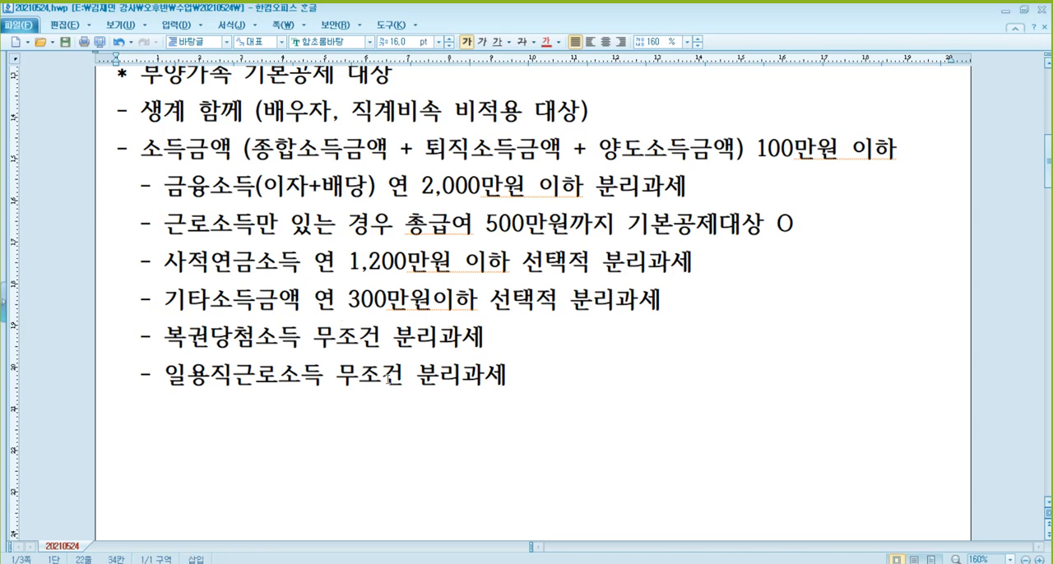
{"action": "left_click", "coordinate": [326, 370]}
{"action": "left_click", "coordinate": [280, 262]}
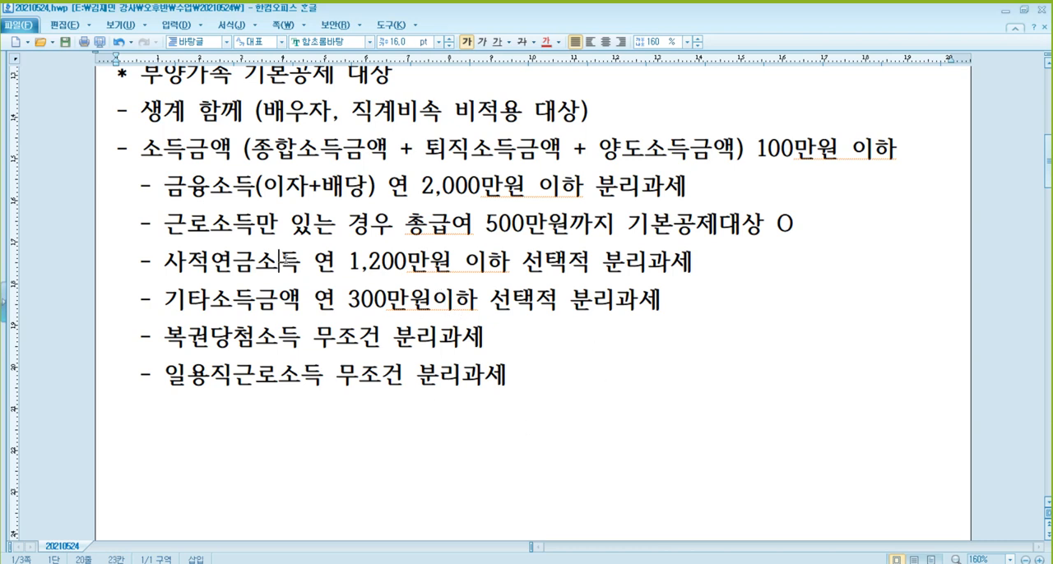
{"action": "left_click", "coordinate": [300, 301]}
{"action": "left_click", "coordinate": [292, 224]}
{"action": "left_click", "coordinate": [325, 380]}
{"action": "left_click", "coordinate": [300, 343]}
Add the unindented item "- 나이제한" below the 일용직근로소득 line
{"action": "left_click", "coordinate": [352, 423]}
{"action": "type", "text": "- "}
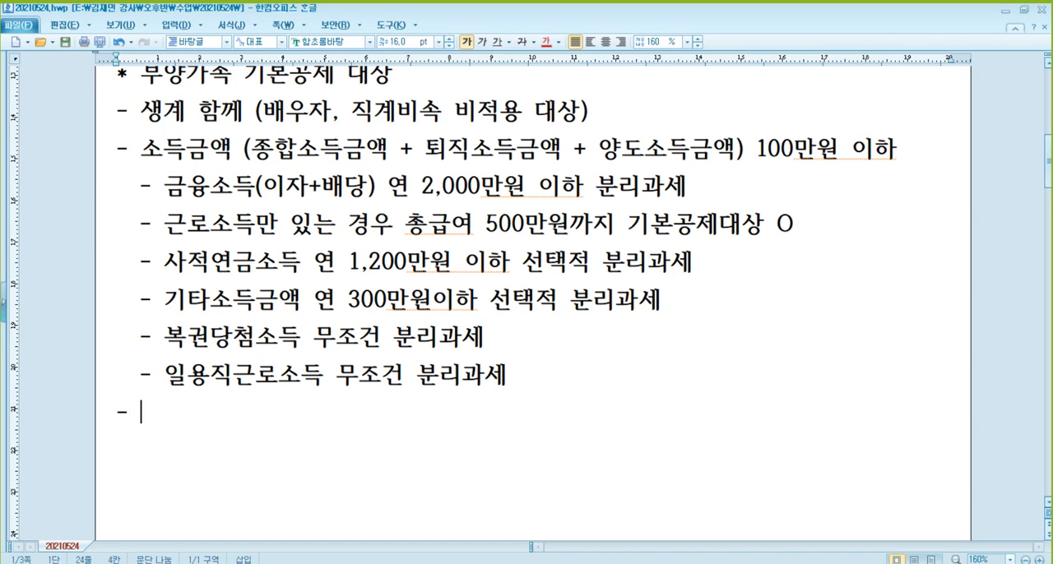
{"action": "type", "text": "나이"}
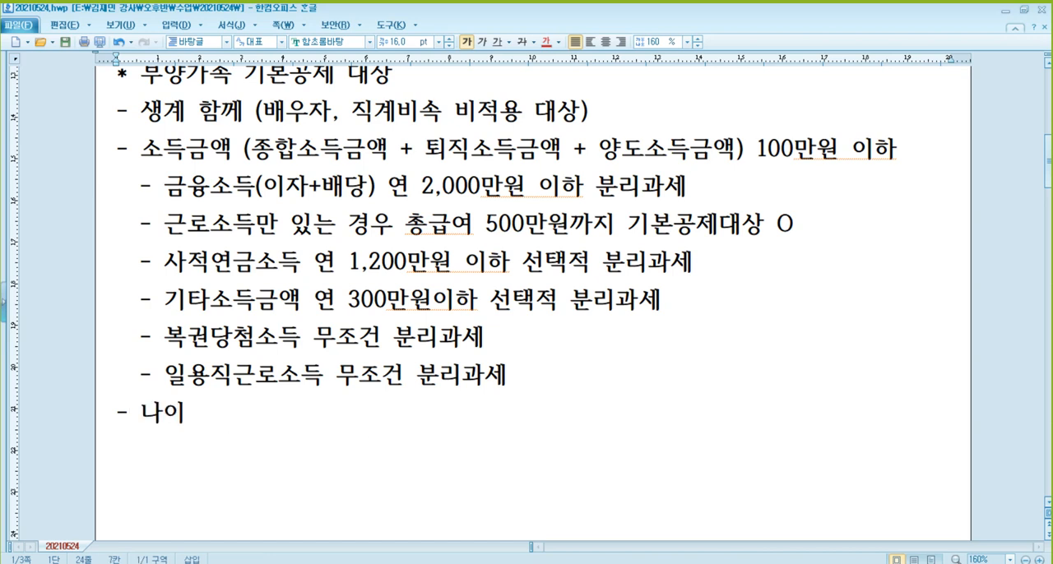
{"action": "type", "text": "제한"}
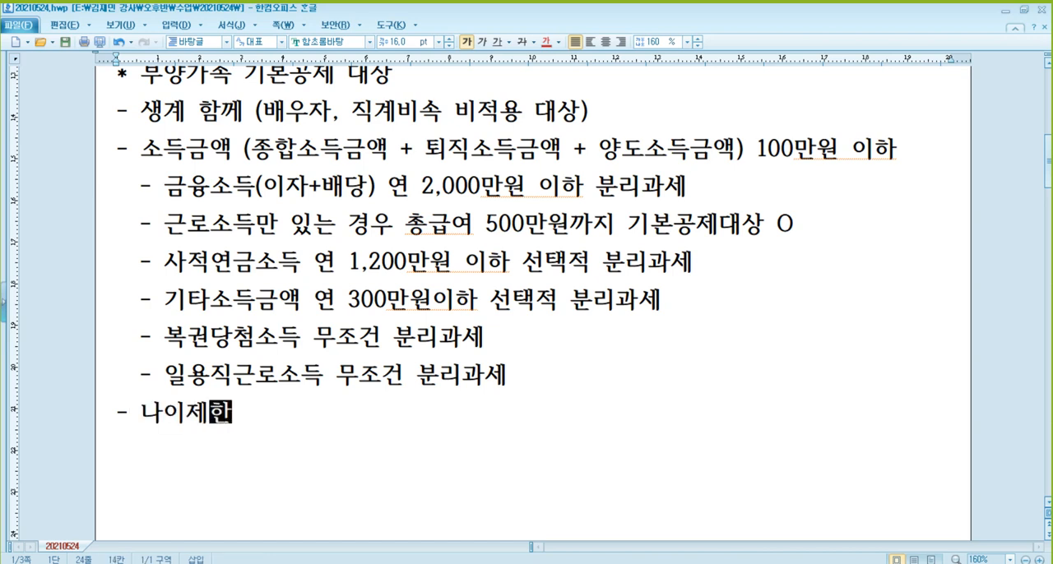
Add the indented sub-item "- 배우자 제외 , 20세이하, 60세이상" below 나이제한
{"action": "key", "text": "Return"}
{"action": "type", "text": "-"}
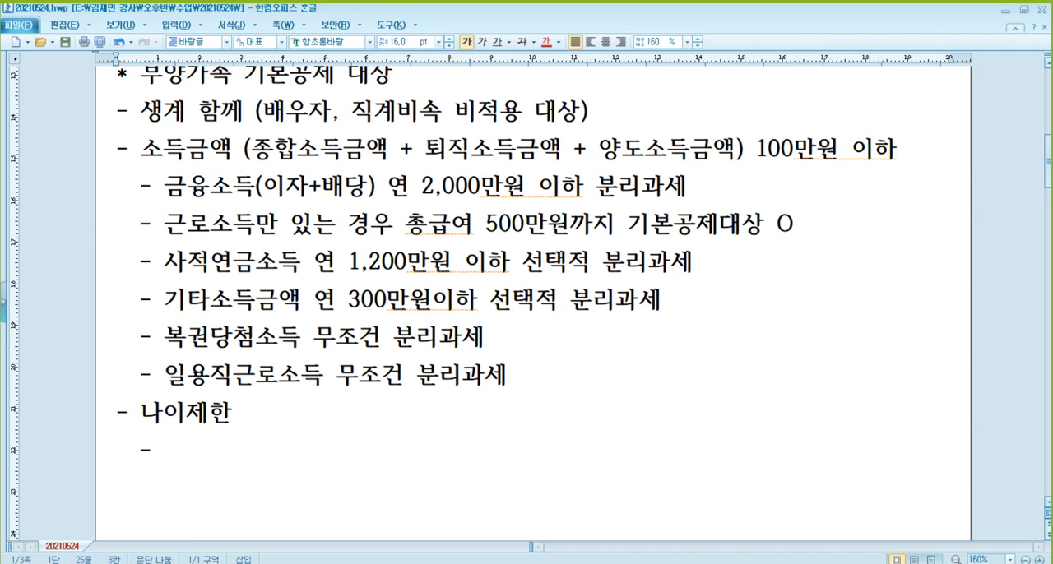
{"action": "type", "text": " 배우자 제오"}
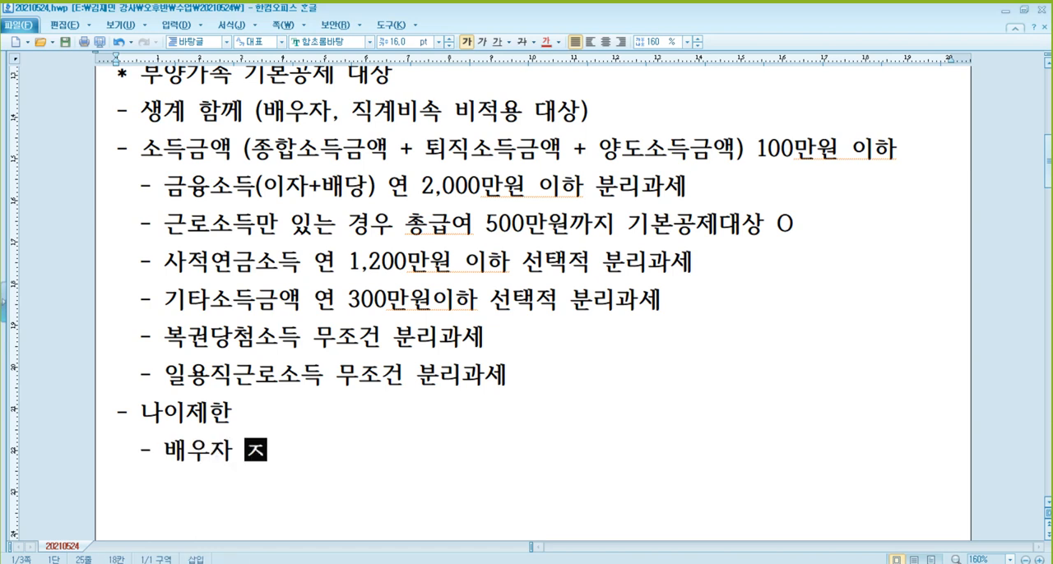
{"action": "type", "text": "ㅣ "}
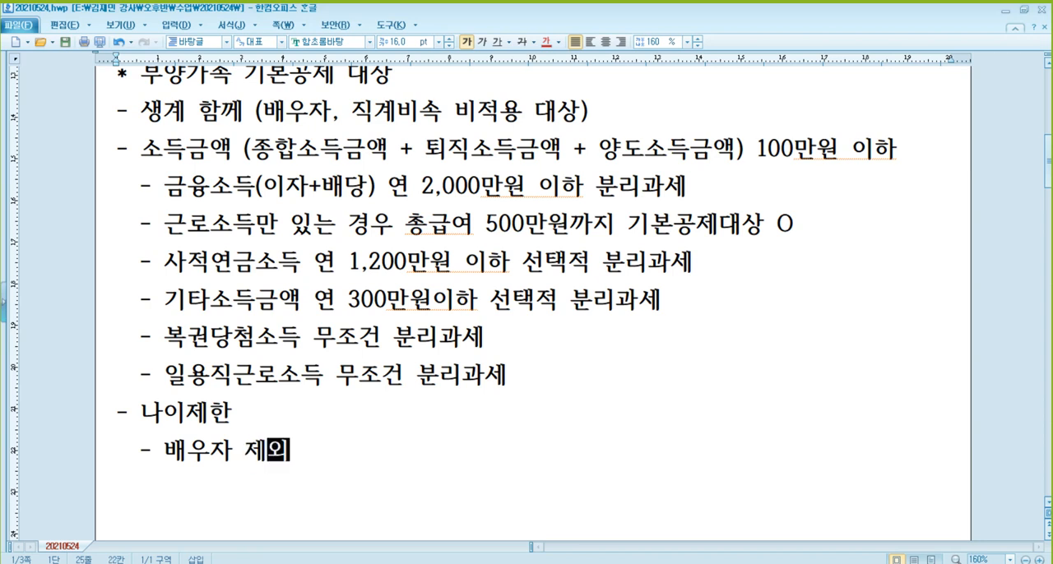
{"action": "type", "text": ", 2"}
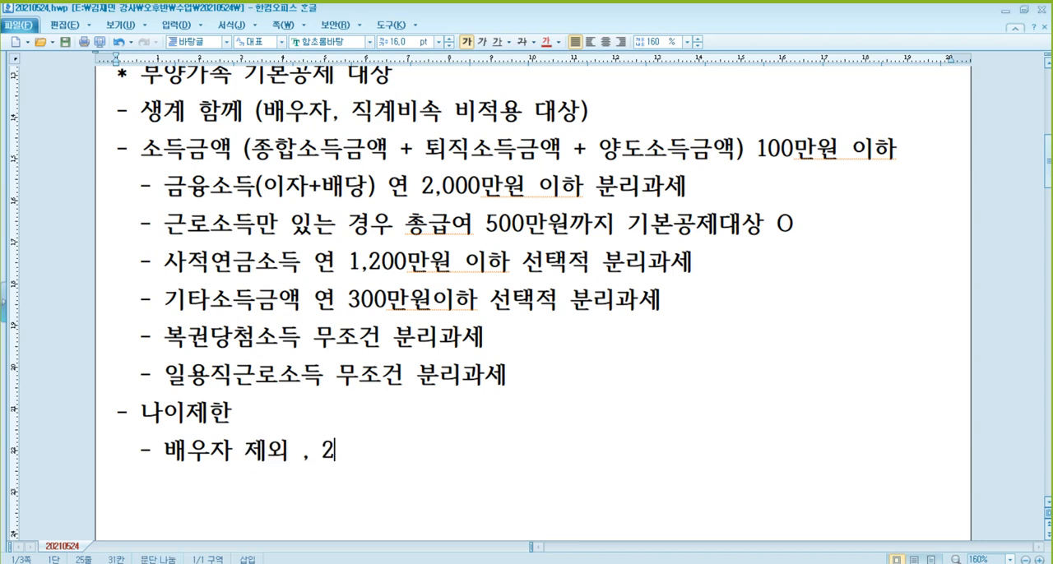
{"action": "type", "text": "0세이하, "}
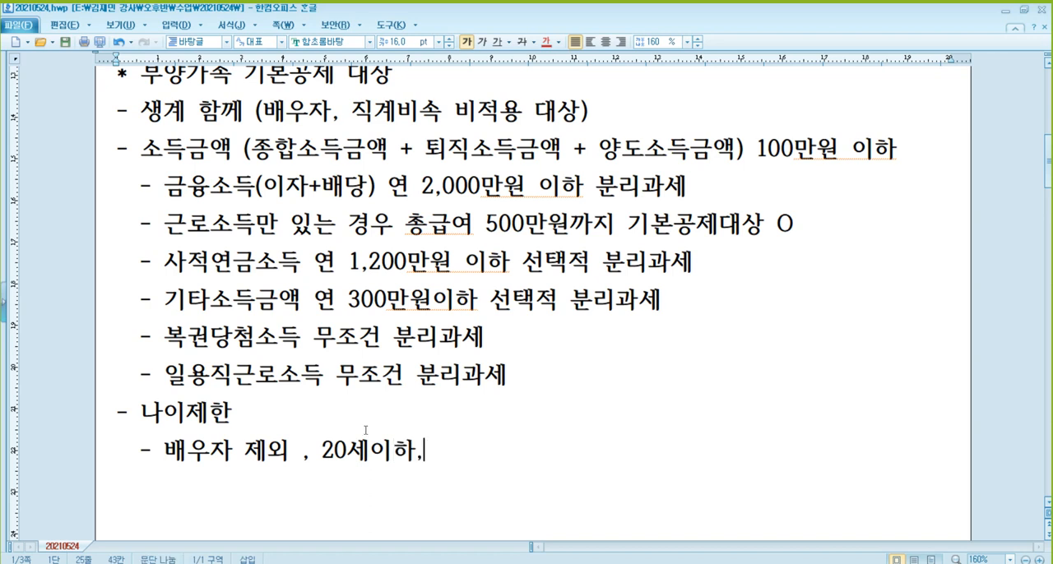
{"action": "type", "text": "60세이상"}
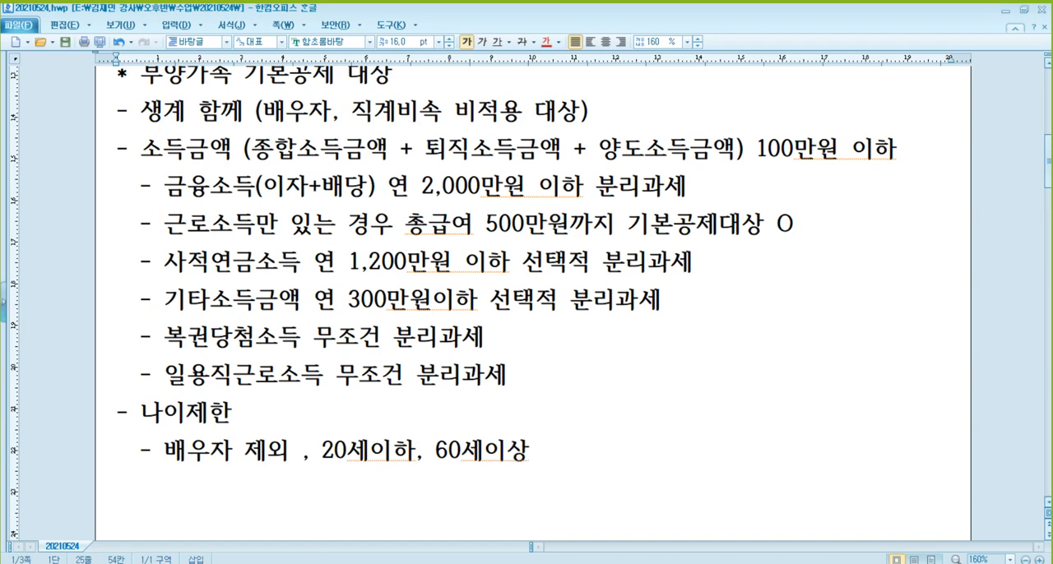
Add the unindented item "- 추가공제" one blank line below the 배우자 제외 line
{"action": "left_click", "coordinate": [357, 561]}
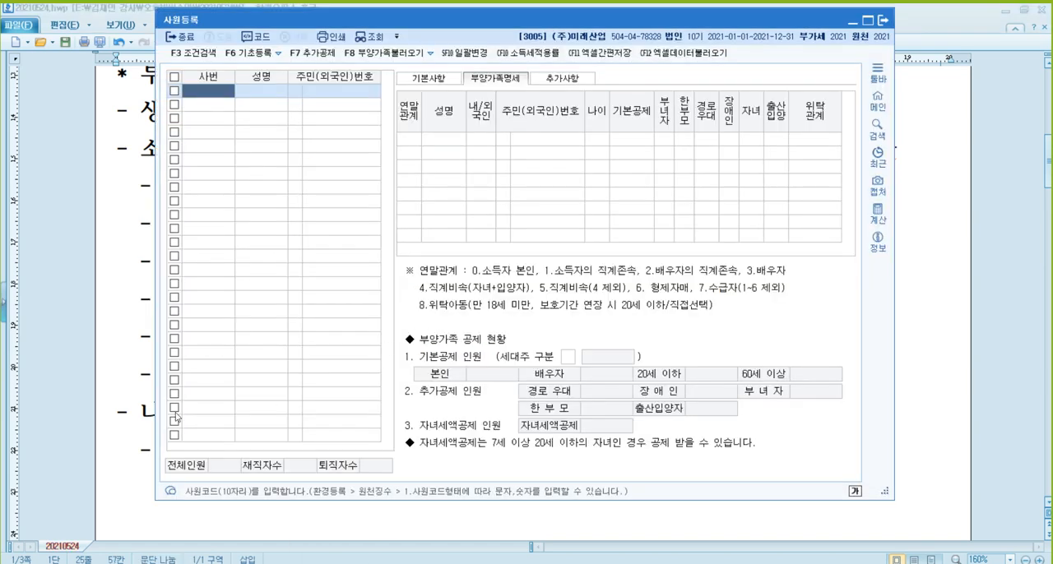
{"action": "left_click", "coordinate": [68, 343]}
{"action": "scroll", "coordinate": [197, 390], "scroll_direction": "down", "scroll_amount": 3}
{"action": "left_click", "coordinate": [164, 325]}
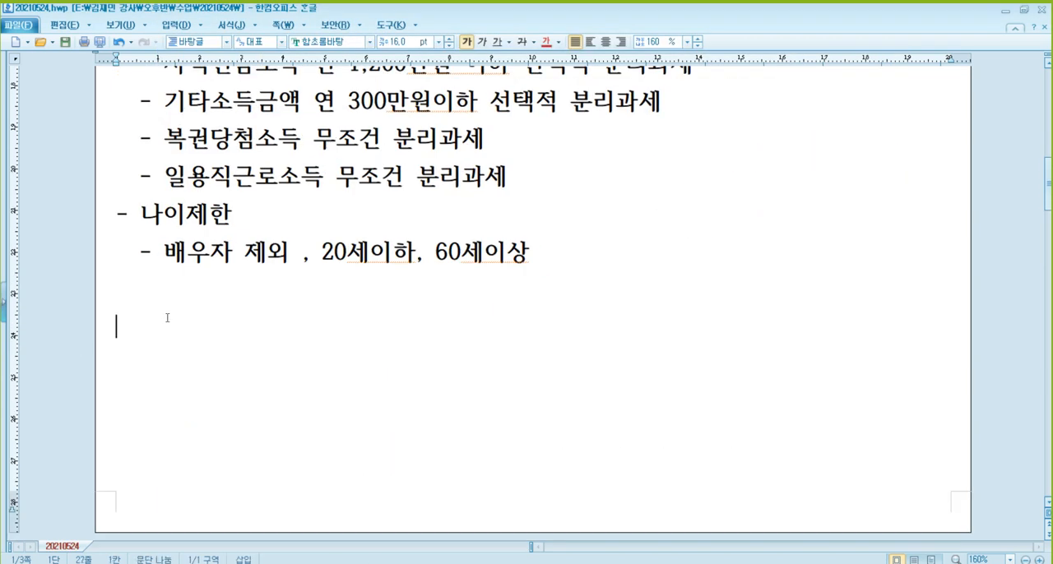
{"action": "type", "text": "- 추자"}
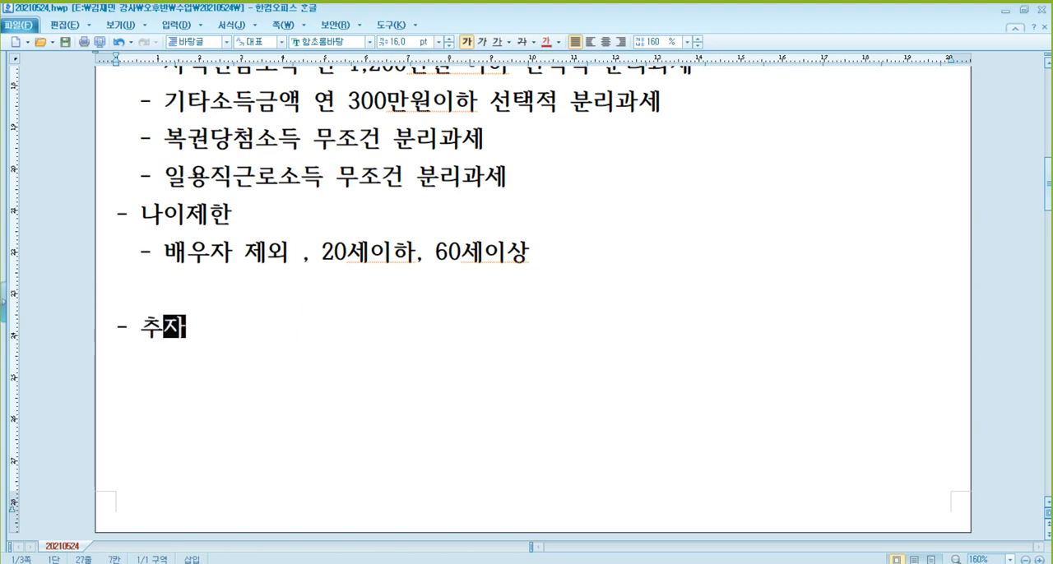
{"action": "type", "text": "공ㅈ"}
{"action": "key", "text": "BackSpace"}
{"action": "key", "text": "BackSpace"}
{"action": "key", "text": "BackSpace"}
{"action": "type", "text": "가공제"}
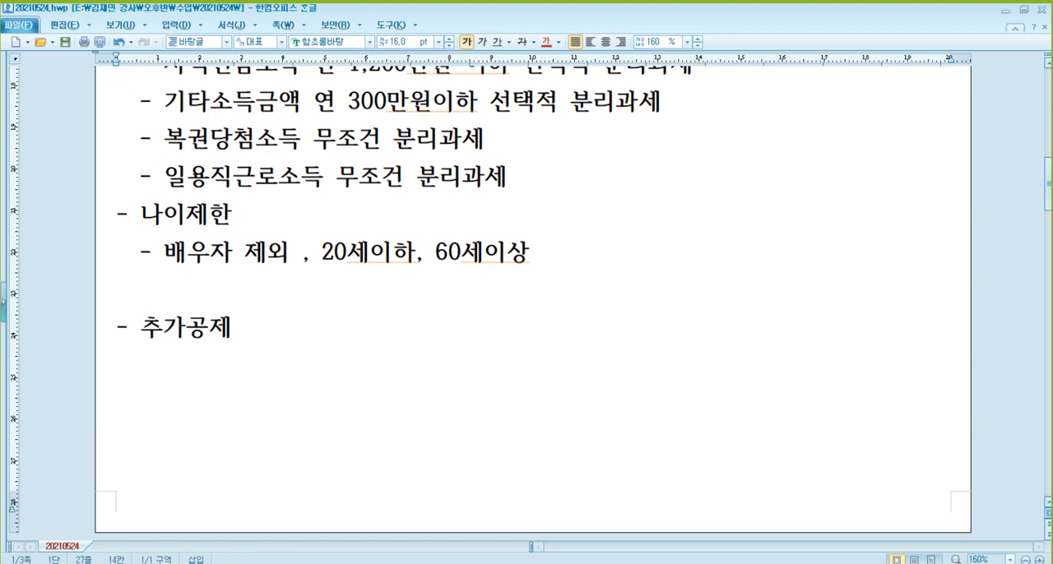
{"action": "type", "text": " : "}
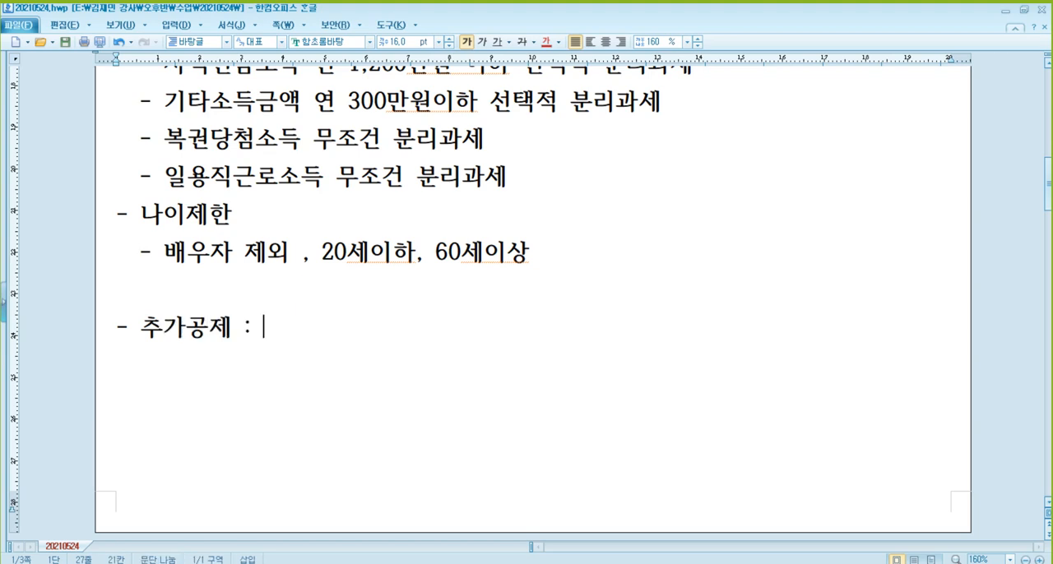
{"action": "type", "text": "경"}
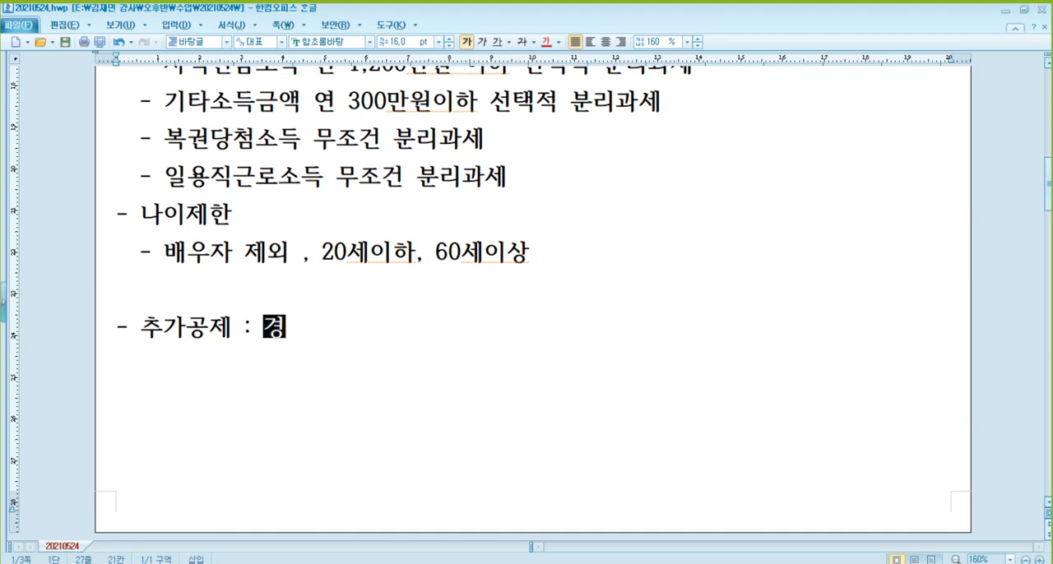
{"action": "type", "text": "로"}
{"action": "type", "text": "우대, 장애"}
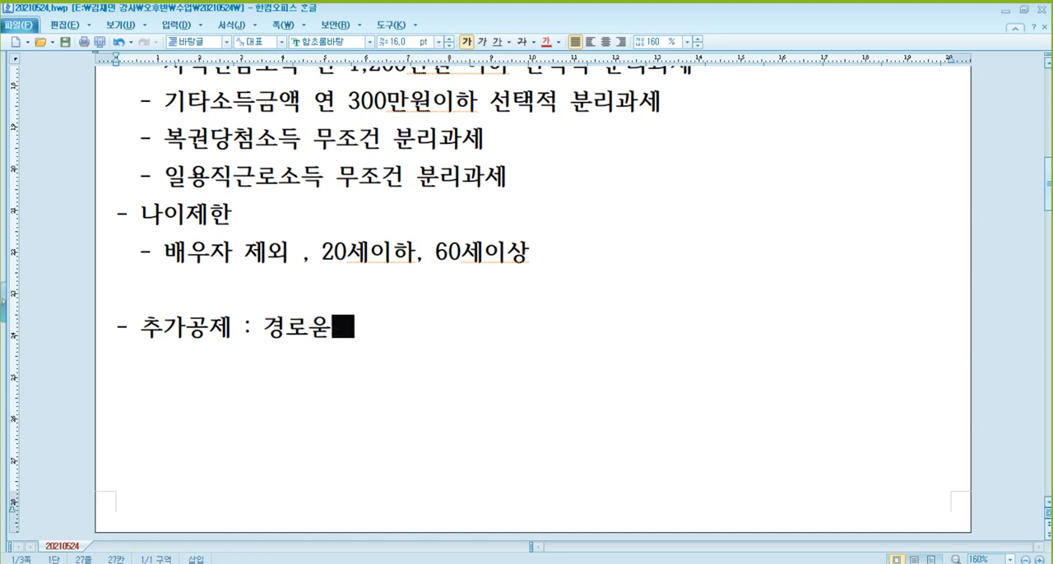
{"action": "type", "text": "인"}
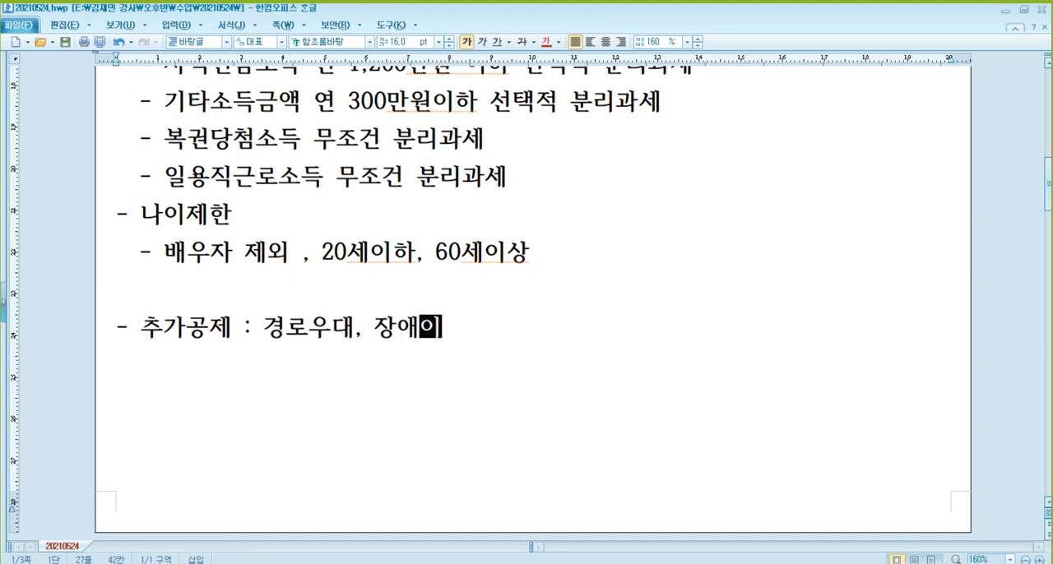
Append " : 경로우대, 장애인" to the 추가공제 item
{"action": "key", "text": "Return"}
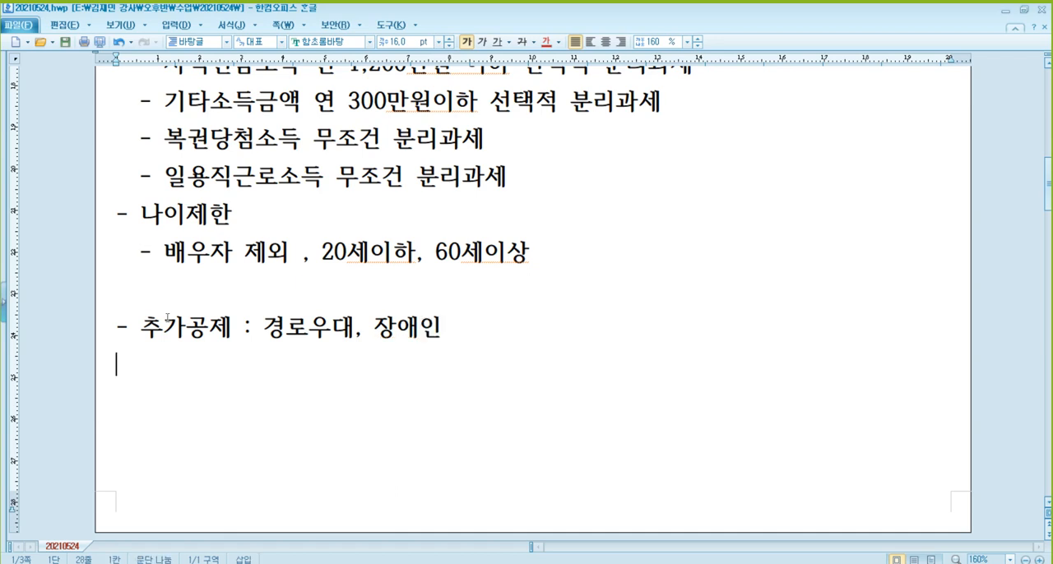
{"action": "key", "text": "BackSpace"}
{"action": "key", "text": "BackSpace"}
{"action": "key", "text": "BackSpace"}
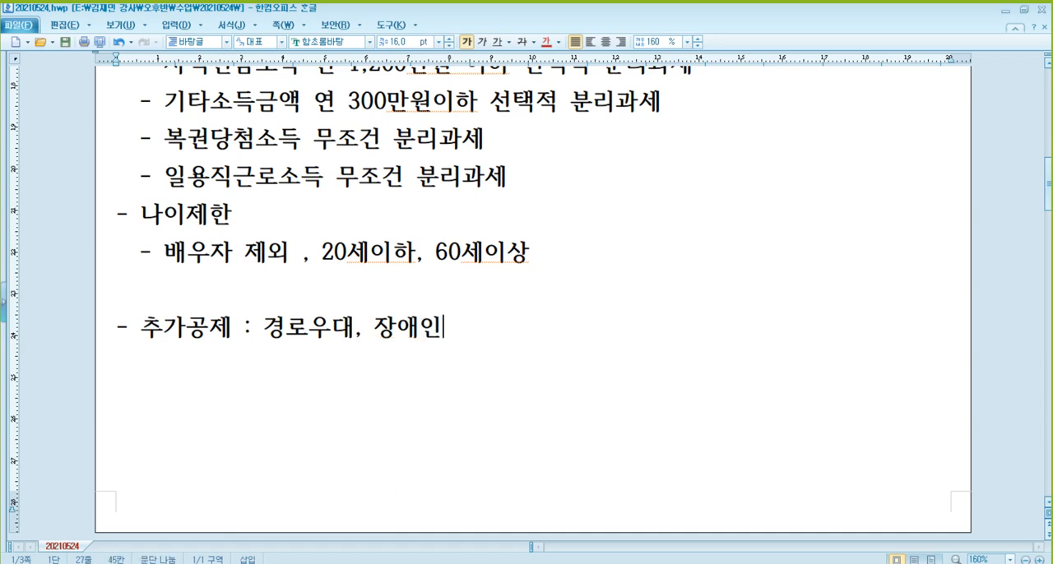
Complete the 추가공제 line with " => 기본공제대상자만 해당"
{"action": "type", "text": "=> 김본공제대상자"}
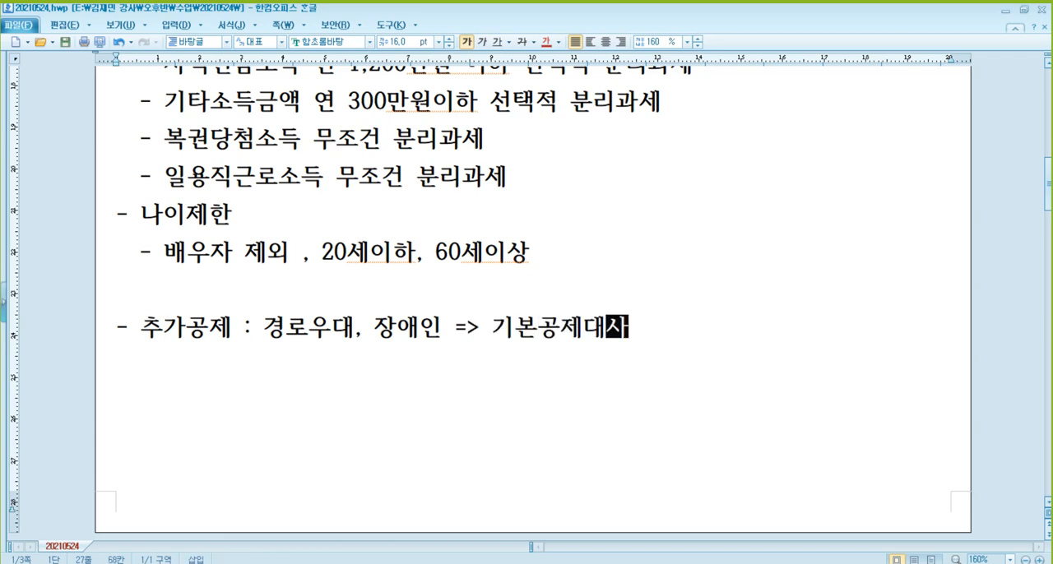
{"action": "type", "text": "만 해당"}
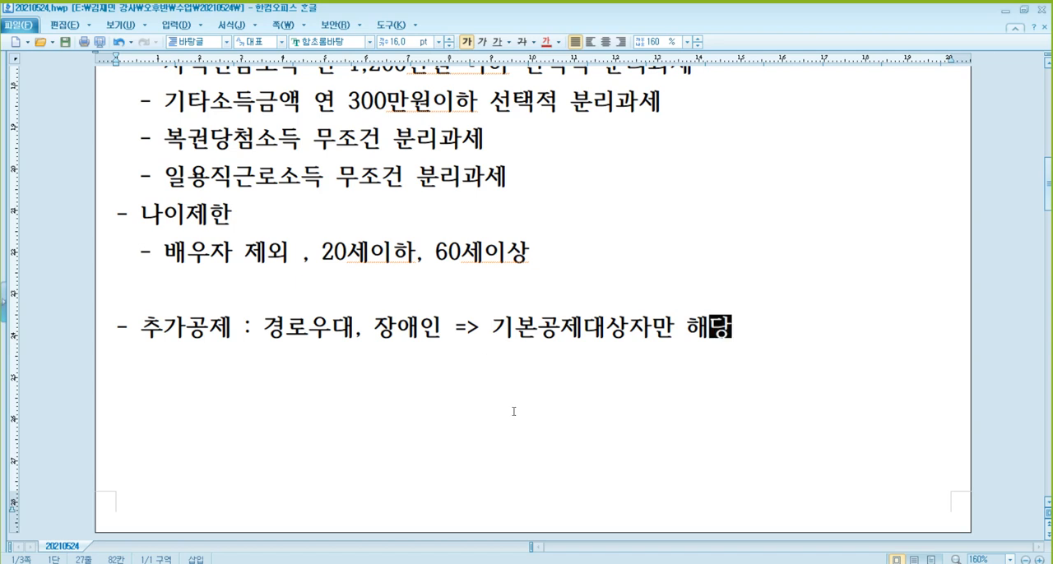
Switch to 알PDF and examine the employee and family tables of [자료 1] in the 기본예제 for company 3005
{"action": "mouse_move", "coordinate": [357, 563]}
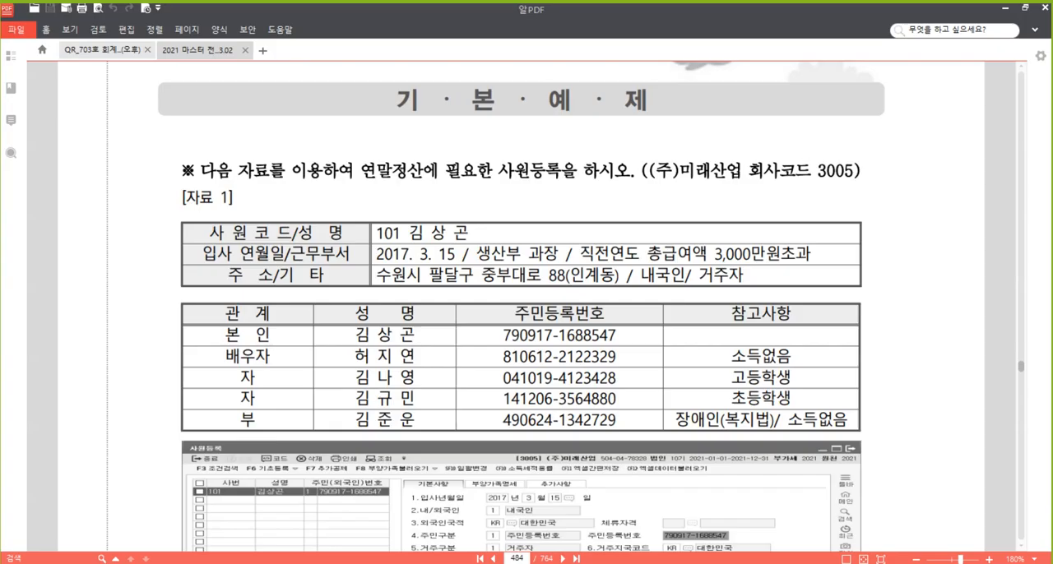
{"action": "left_click", "coordinate": [357, 518]}
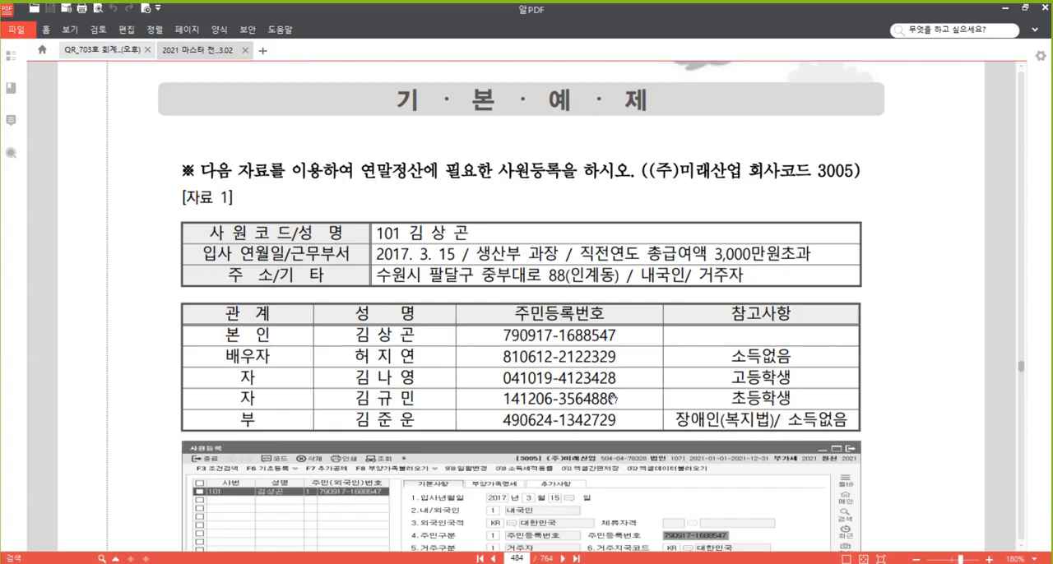
{"action": "scroll", "coordinate": [900, 344], "scroll_direction": "down", "scroll_amount": 2}
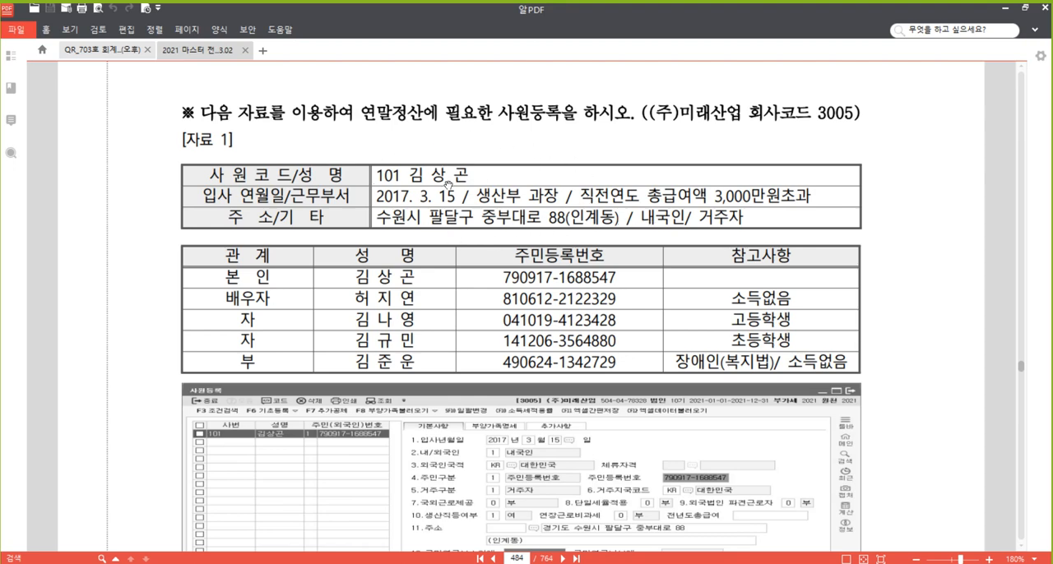
Switch to KcLep's 사원등록 and start employee 101 in 기본사항, entering the employee's name and choosing 1:주민등록번호 as the number type
{"action": "key", "text": "alt+Tab"}
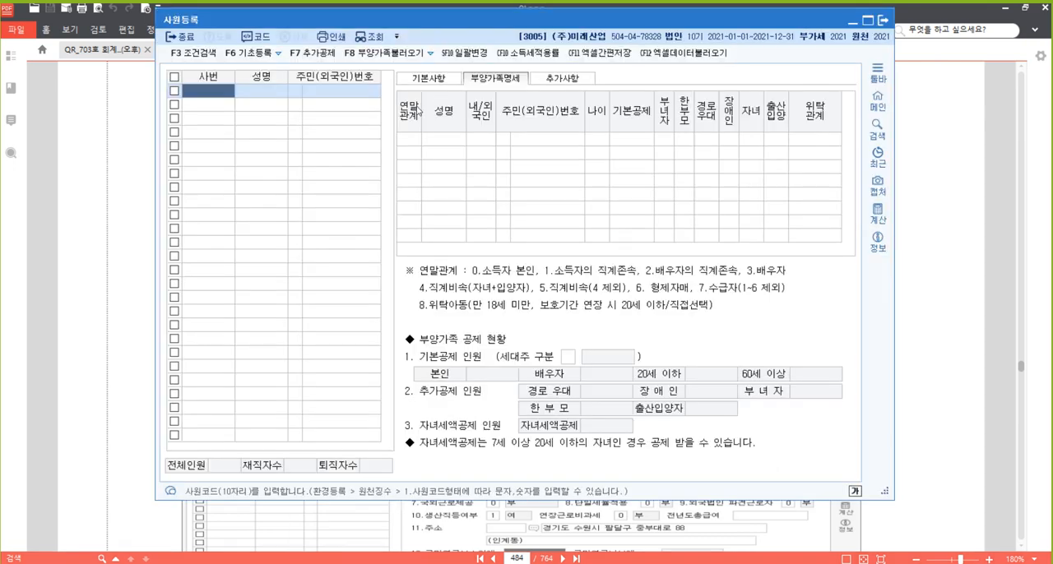
{"action": "left_click", "coordinate": [427, 79]}
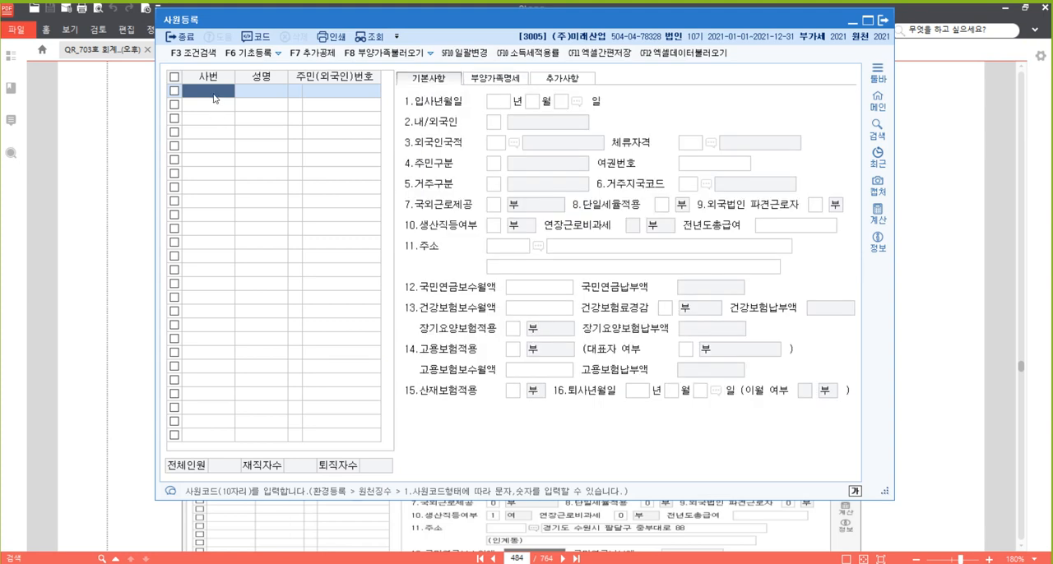
{"action": "type", "text": "101"}
{"action": "key", "text": "Return"}
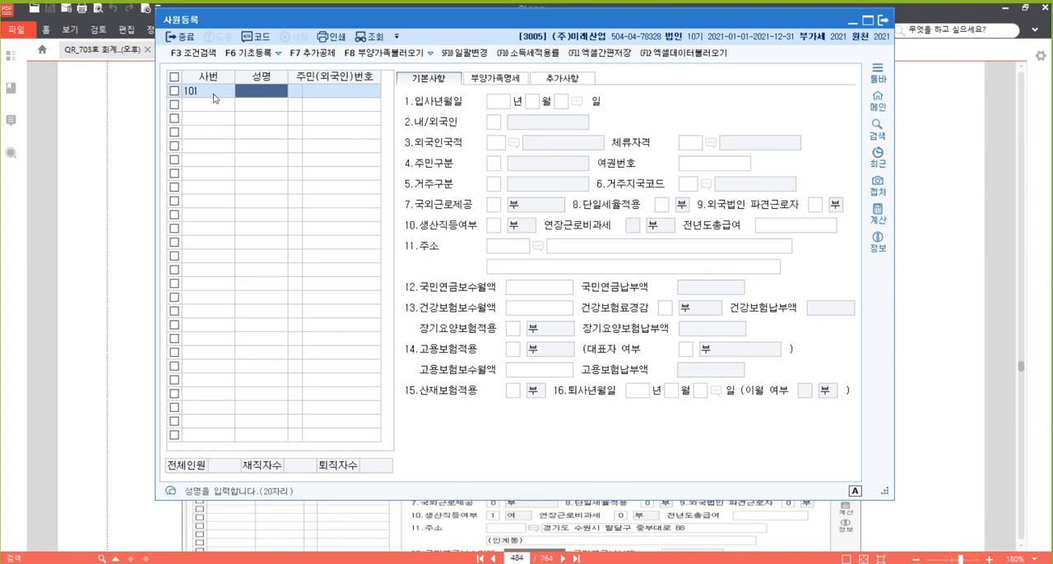
{"action": "key", "text": "Return"}
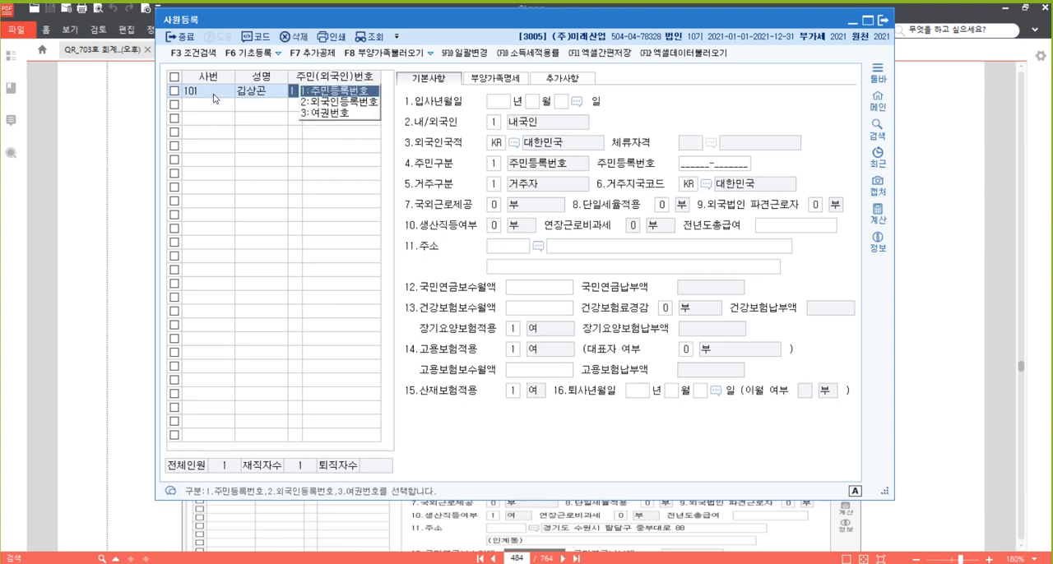
{"action": "key", "text": "Return"}
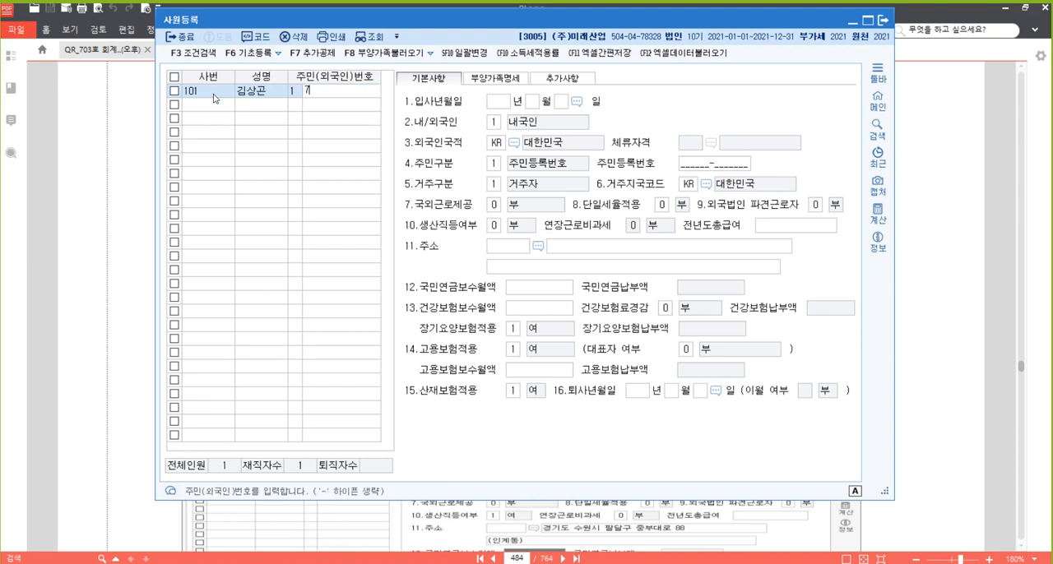
{"action": "key", "text": "Return"}
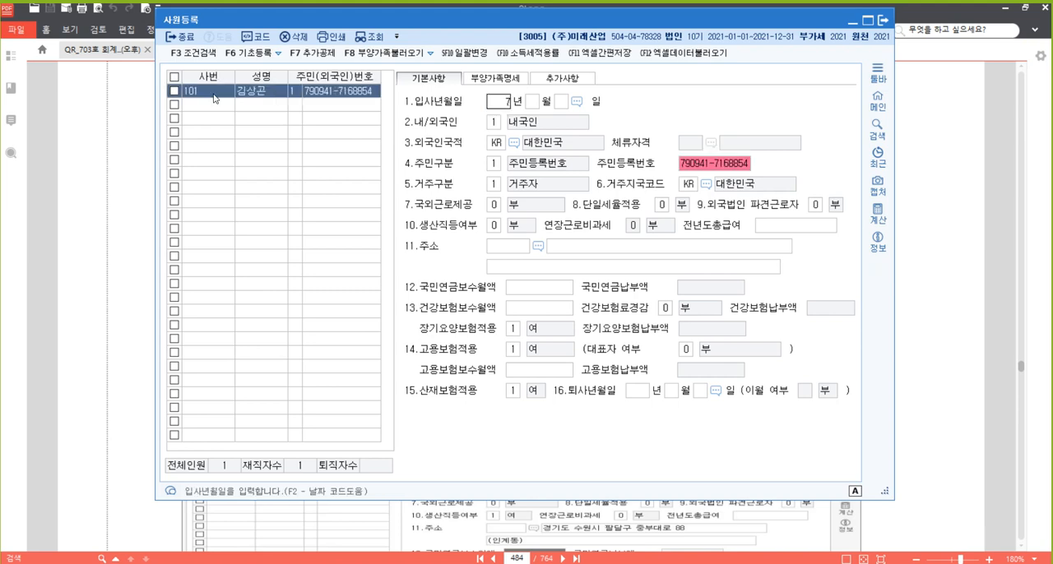
{"action": "key", "text": "Escape"}
{"action": "key", "text": "Escape"}
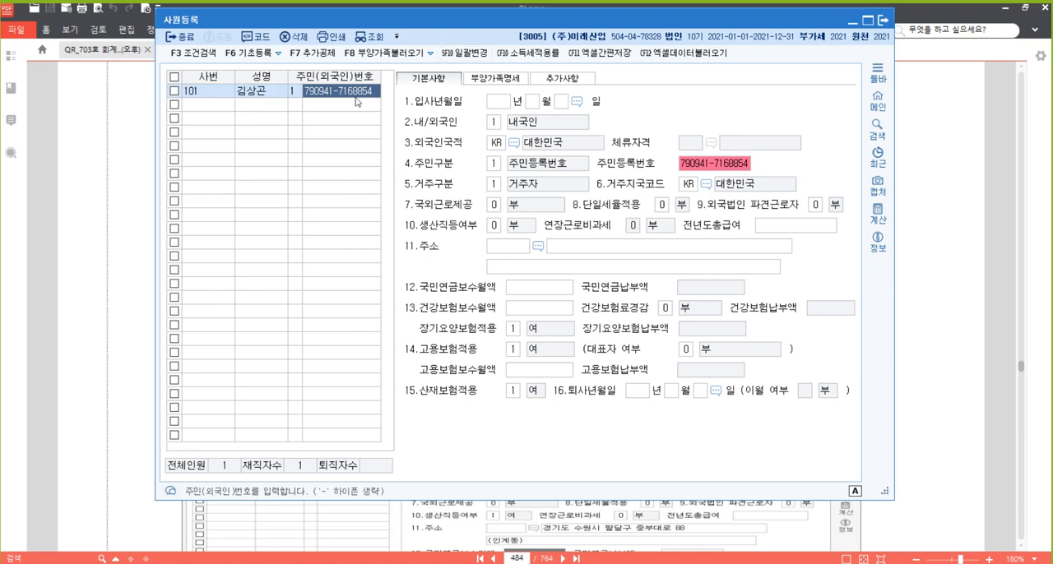
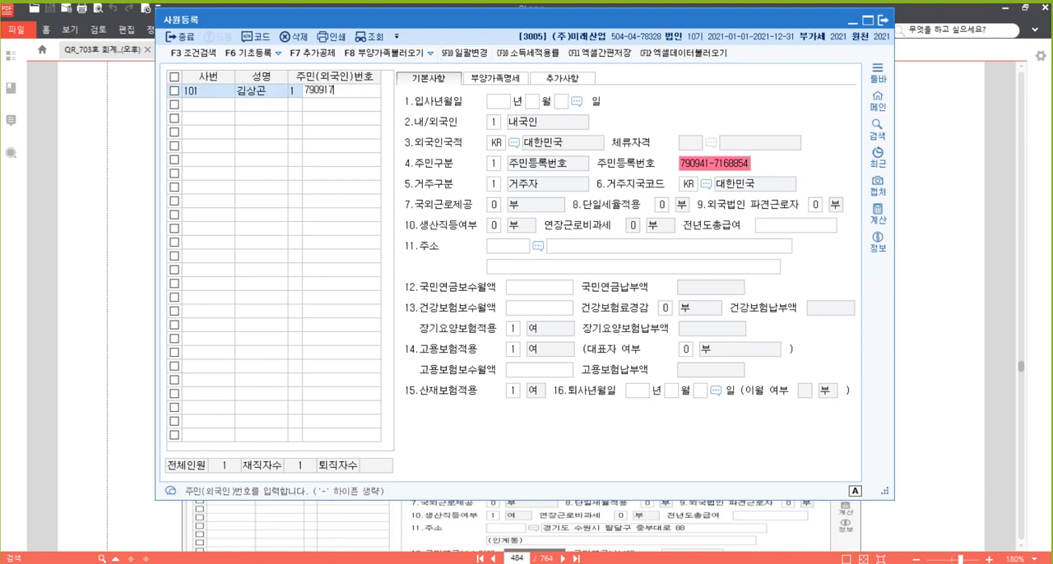
Enter employee 101's 주민등록번호 as given in [자료 1]
{"action": "key", "text": "Return"}
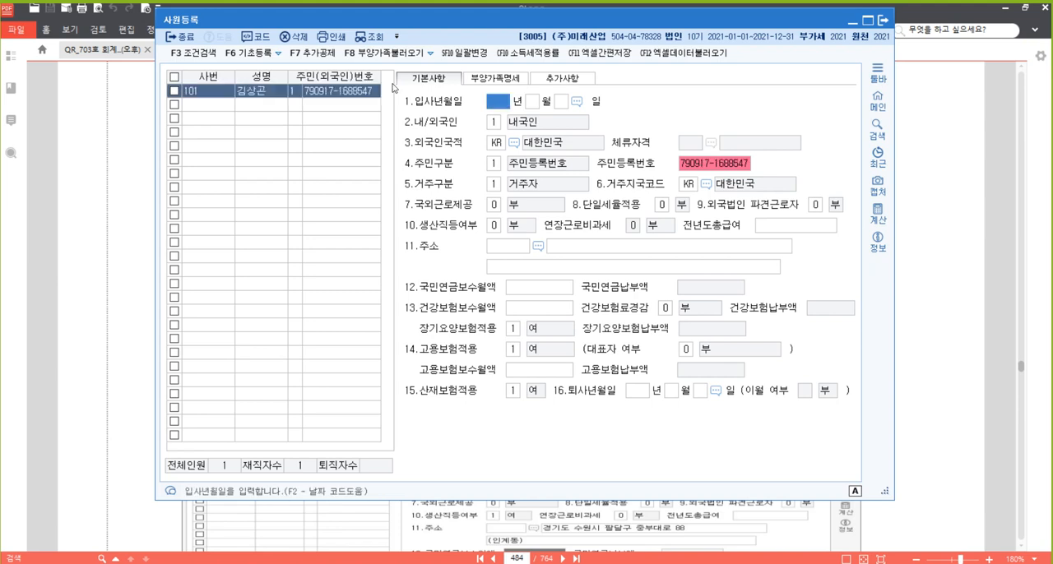
Set employee 101's 입사년월일 to 2017년 3월 15일
{"action": "type", "text": "2017 년 "}
{"action": "type", "text": "3"}
{"action": "key", "text": "Return"}
{"action": "type", "text": "15"}
{"action": "key", "text": "Return"}
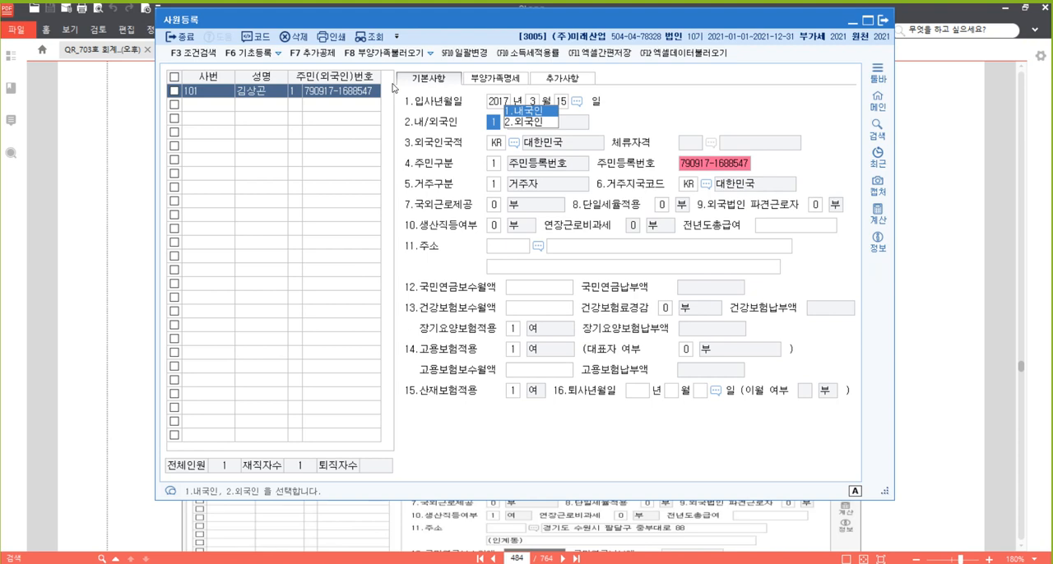
Accept 내국인, KR, 주민등록번호 and 거주자, and keep 국외근로제공, 단일세율적용 and 외국법인 파견근로자 at 0.부
{"action": "key", "text": "Return"}
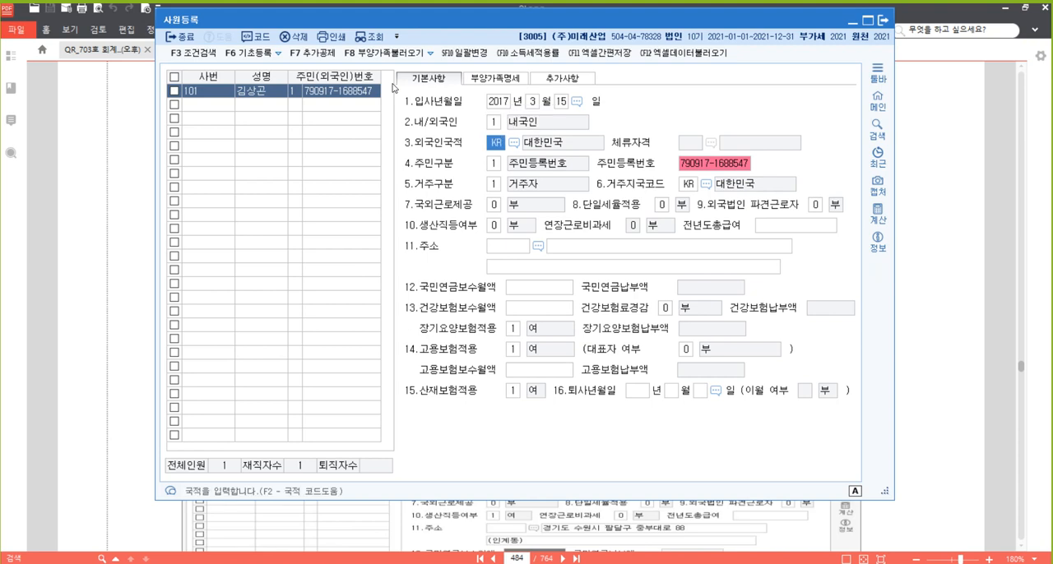
{"action": "key", "text": "Return"}
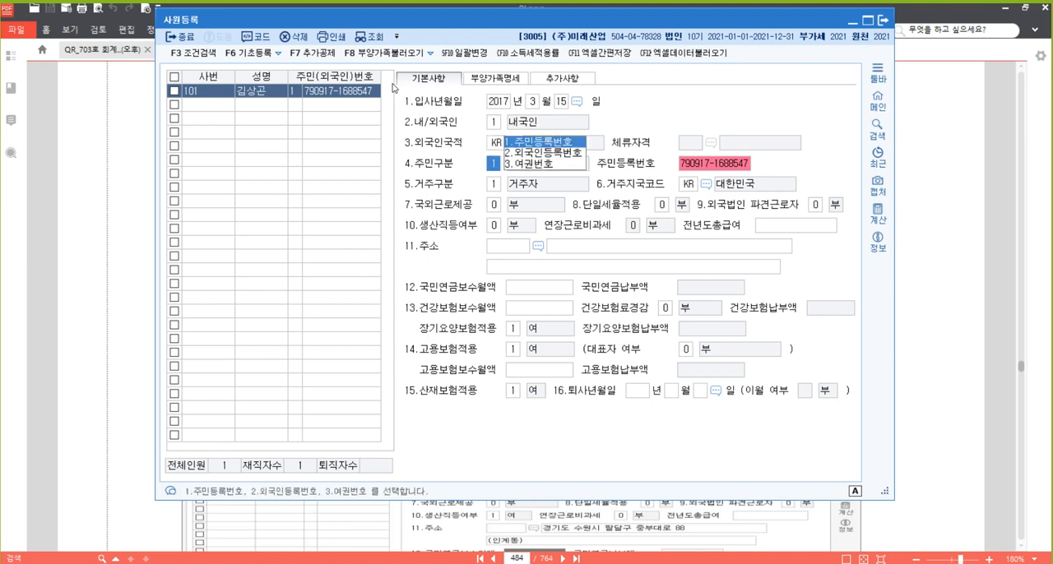
{"action": "key", "text": "Return"}
{"action": "key", "text": "Return"}
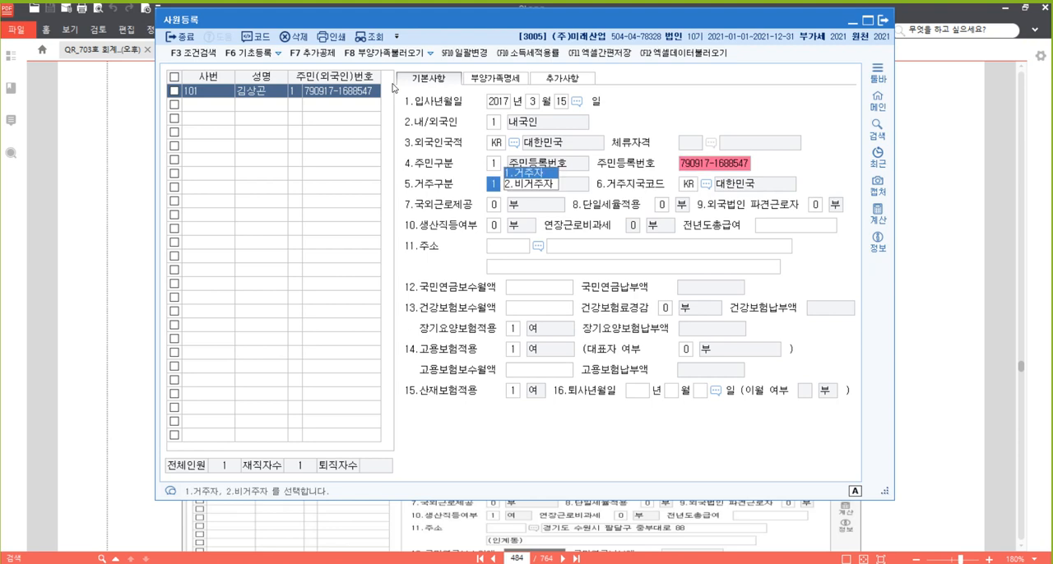
{"action": "key", "text": "Return"}
{"action": "key", "text": "Return"}
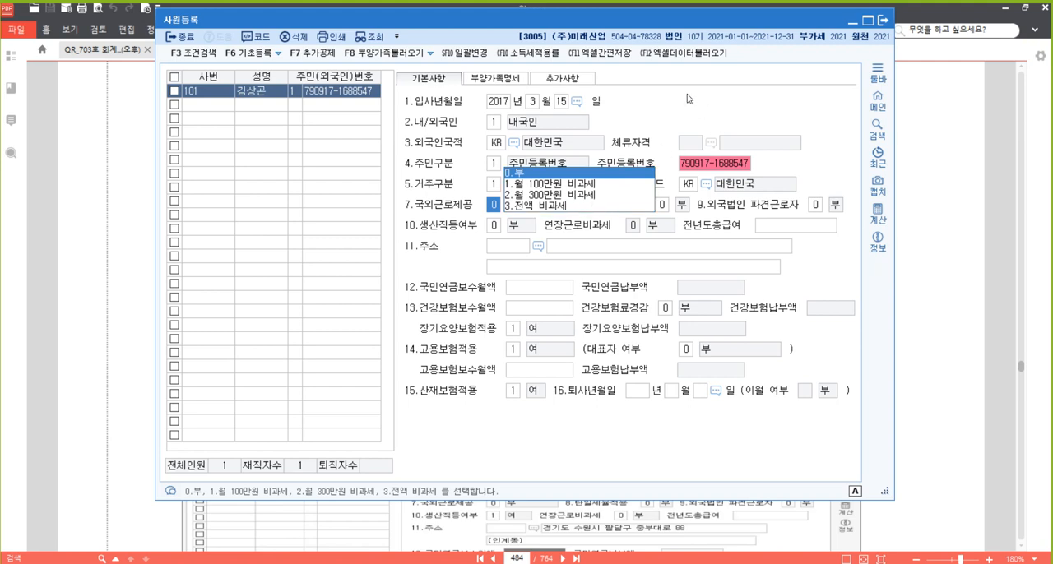
{"action": "key", "text": "Return"}
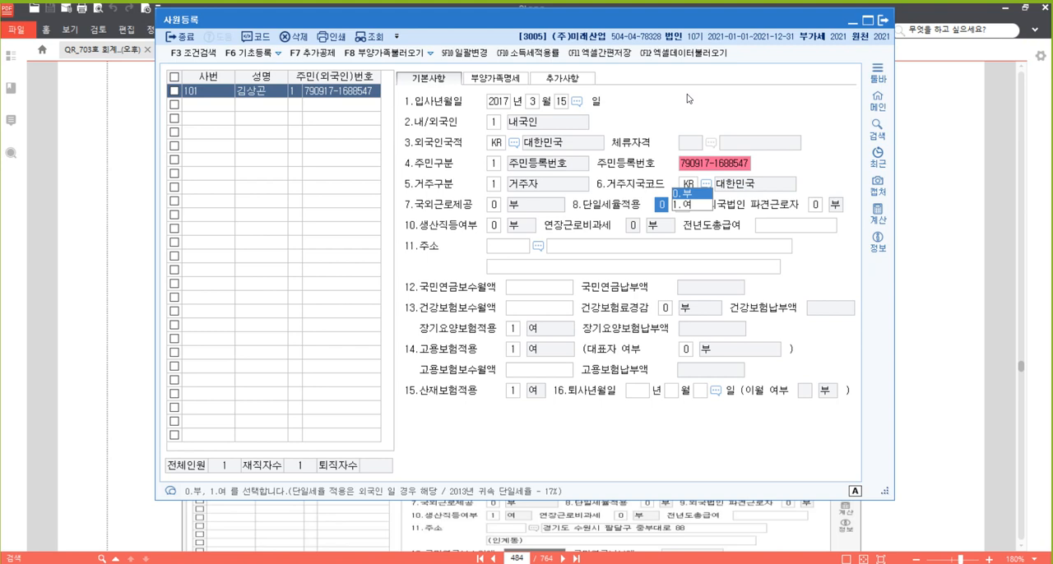
{"action": "key", "text": "Return"}
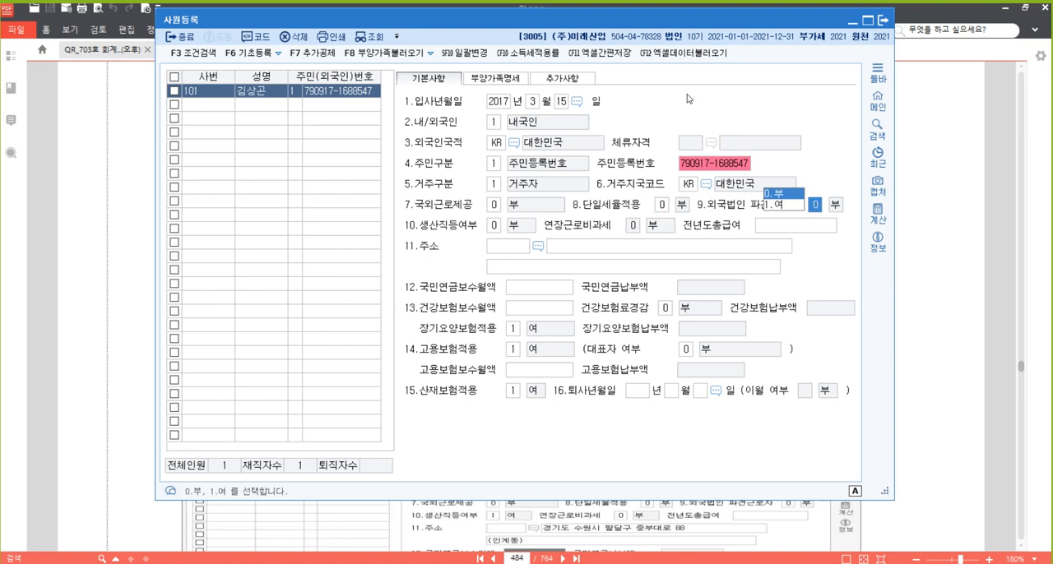
{"action": "key", "text": "Return"}
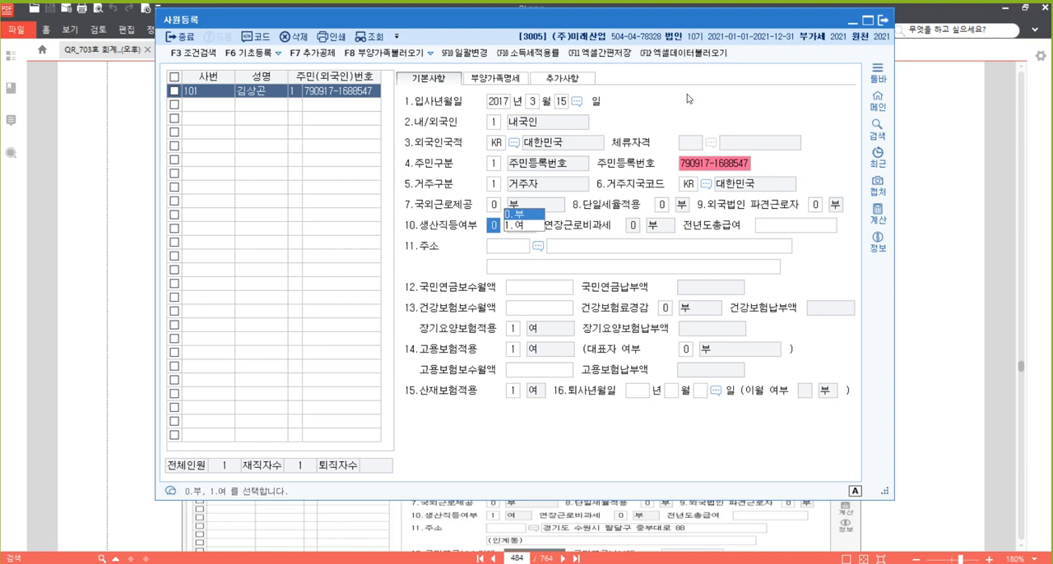
Set 생산직등여부 to 1.여, keep 연장근로비과세 at 0.부 and leave 전년도총급여 blank
{"action": "type", "text": "1"}
{"action": "key", "text": "Return"}
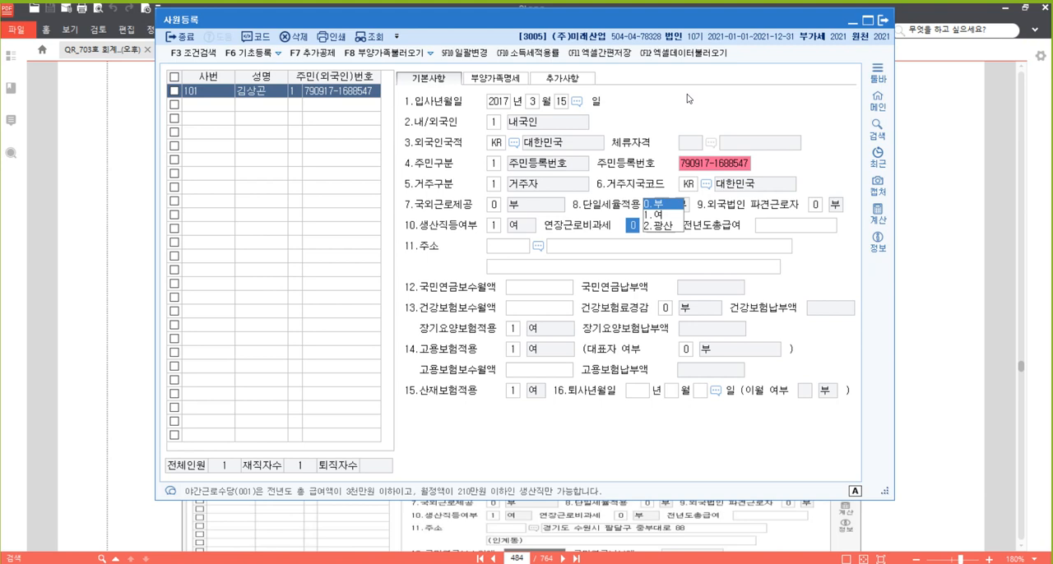
{"action": "key", "text": "Return"}
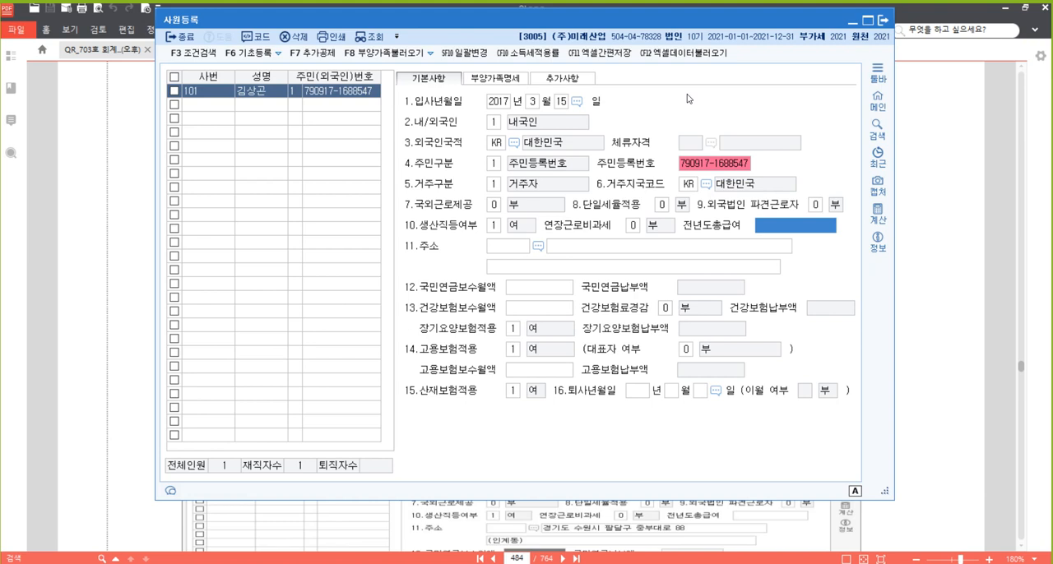
{"action": "key", "text": "Return"}
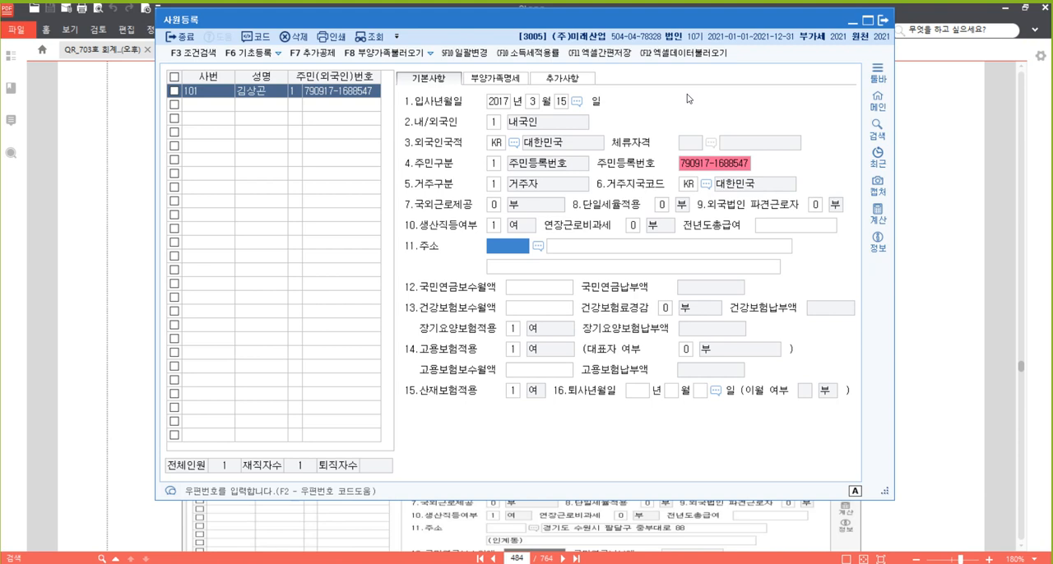
Fill in the employee's 주소 by searching the postcode lookup for the road address from [자료 1] and picking the matching result
{"action": "key", "text": "F2"}
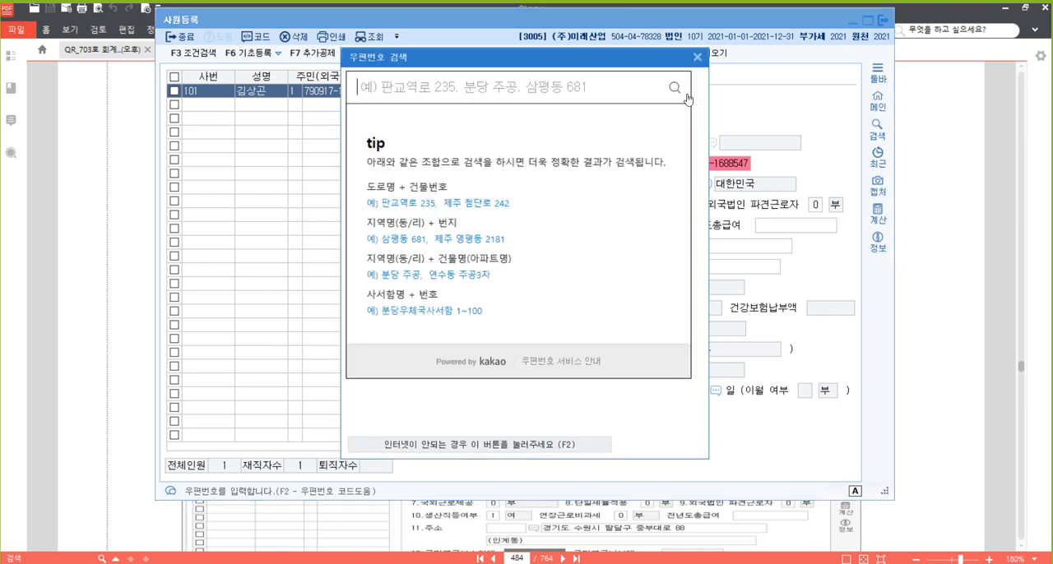
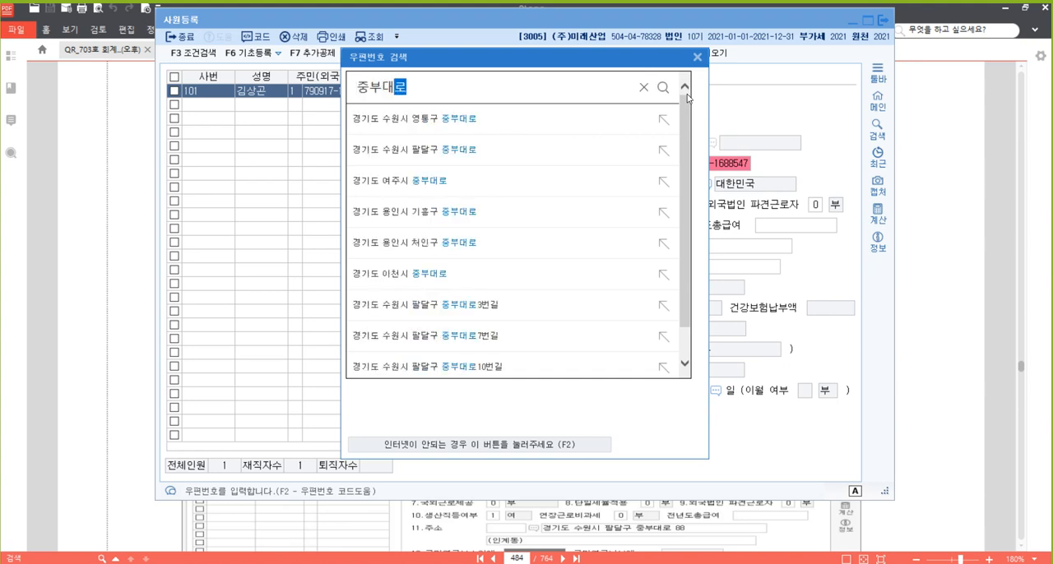
{"action": "key", "text": "Return"}
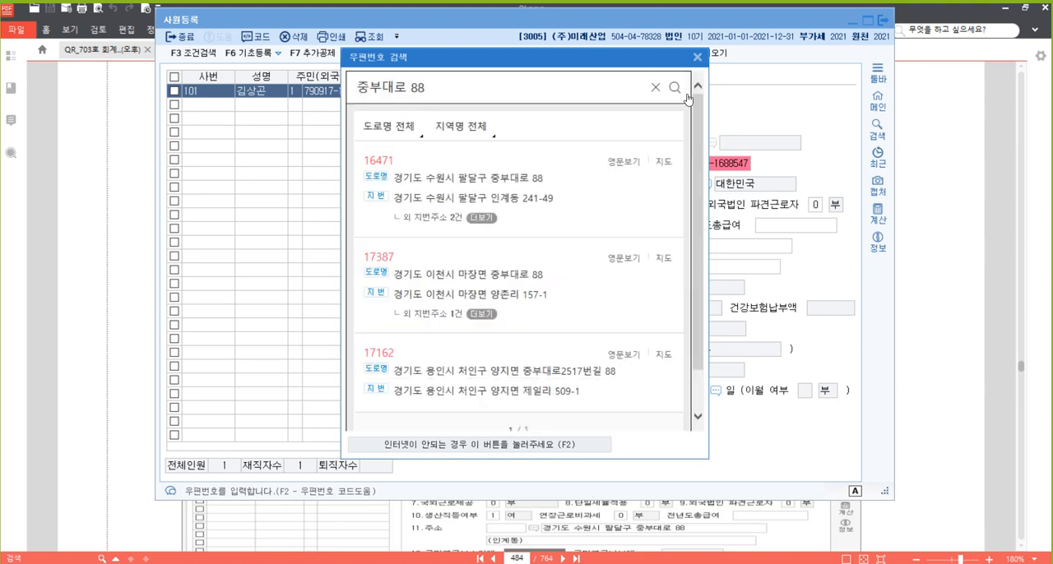
{"action": "left_click", "coordinate": [524, 184]}
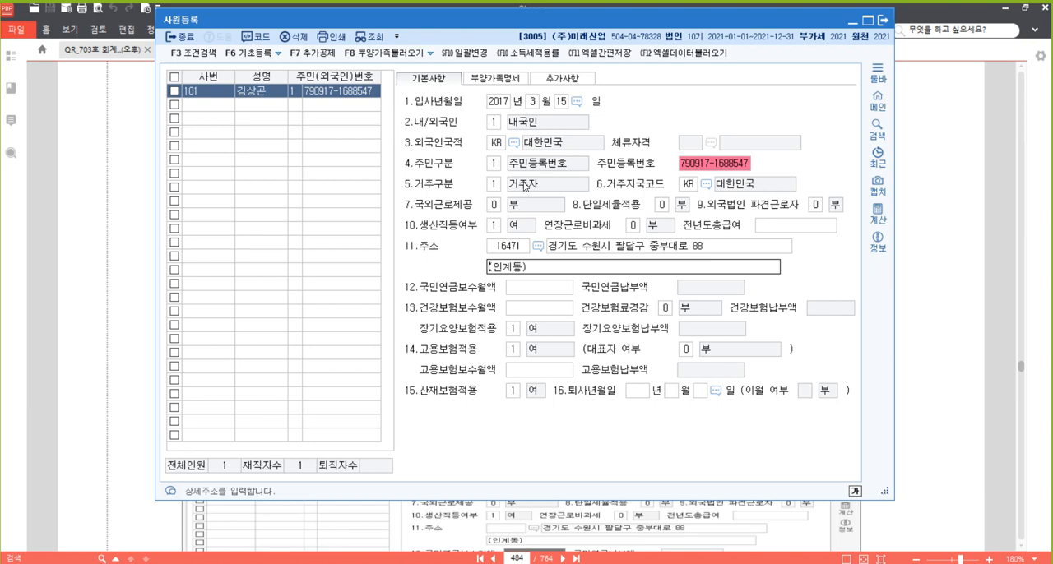
{"action": "key", "text": "Return"}
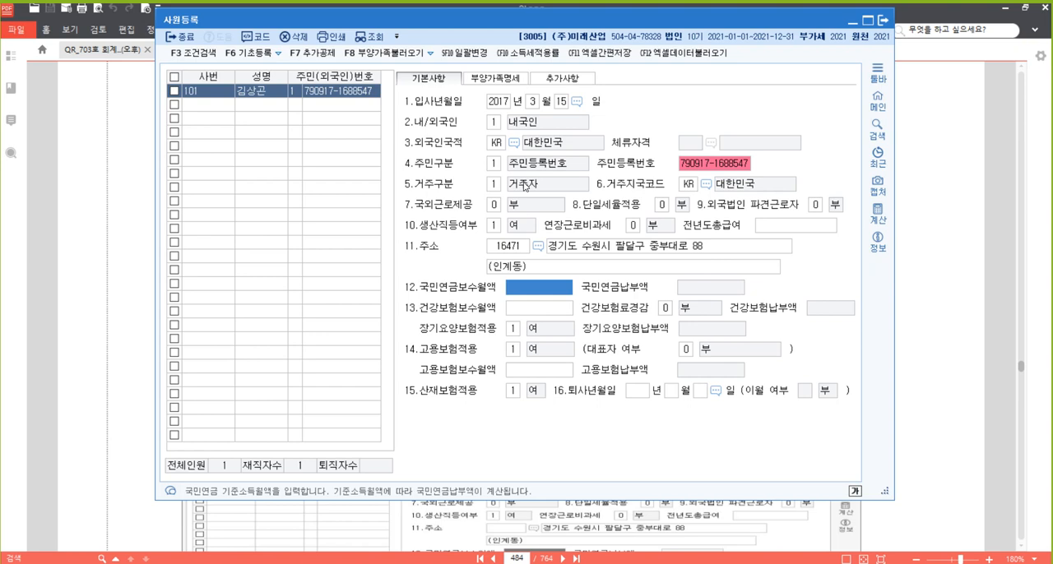
Leave 국민연금보수월액 and 건강보험보수월액 blank, and accept 건강보험료경감 0.부 and the following insurance defaults
{"action": "key", "text": "Return"}
{"action": "key", "text": "Return"}
{"action": "key", "text": "Return"}
{"action": "key", "text": "Return"}
{"action": "key", "text": "Return"}
{"action": "key", "text": "Return"}
{"action": "key", "text": "Return"}
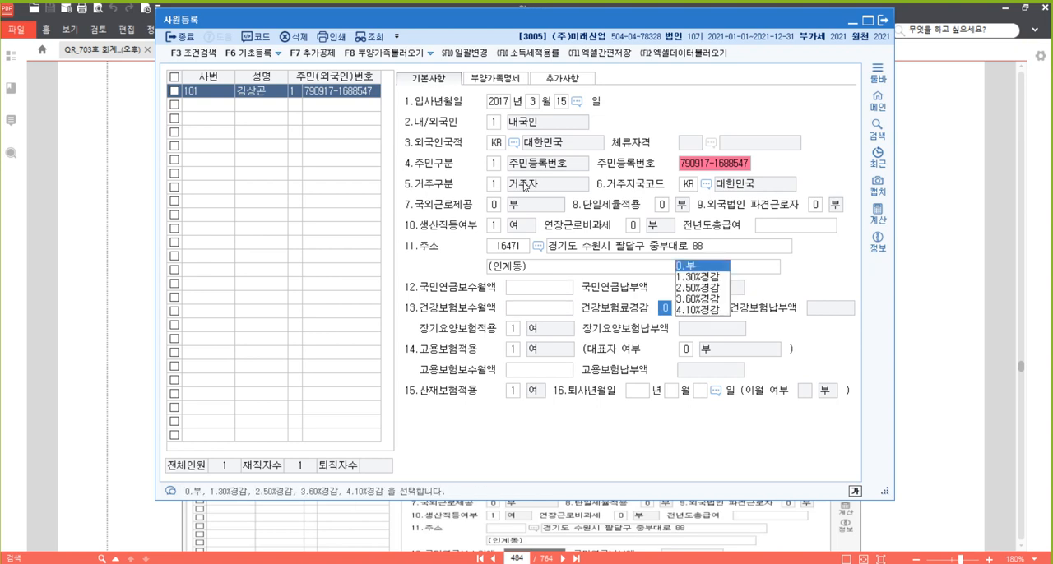
{"action": "key", "text": "Return"}
{"action": "key", "text": "Return"}
{"action": "key", "text": "Return"}
{"action": "key", "text": "Return"}
{"action": "key", "text": "Return"}
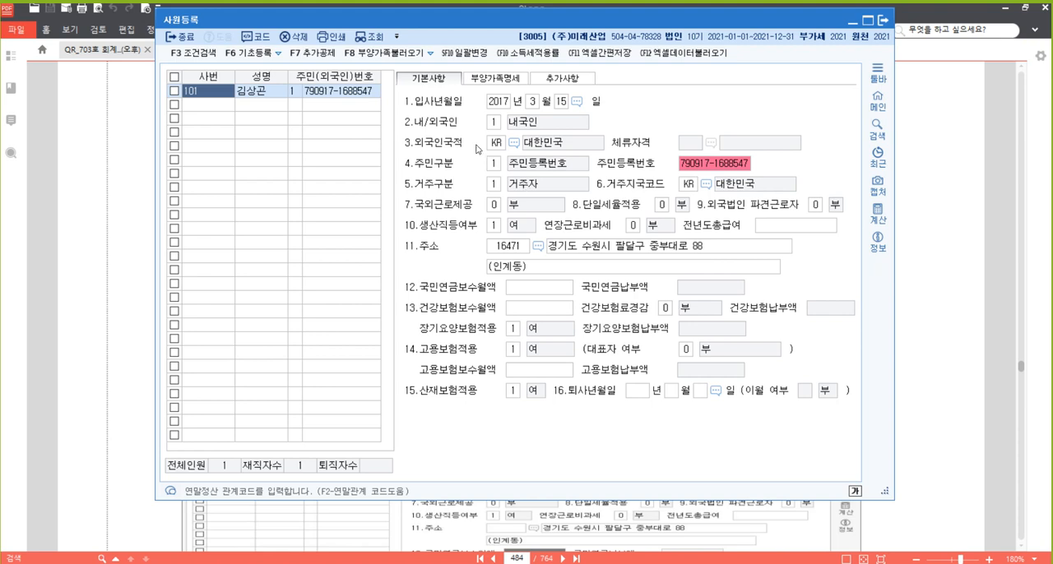
In 부양가족명세, complete the 본인 row with 부녀자, 한부모, 경로우대 and 장애인 kept at 0:부, and move to the next row
{"action": "left_click", "coordinate": [495, 79]}
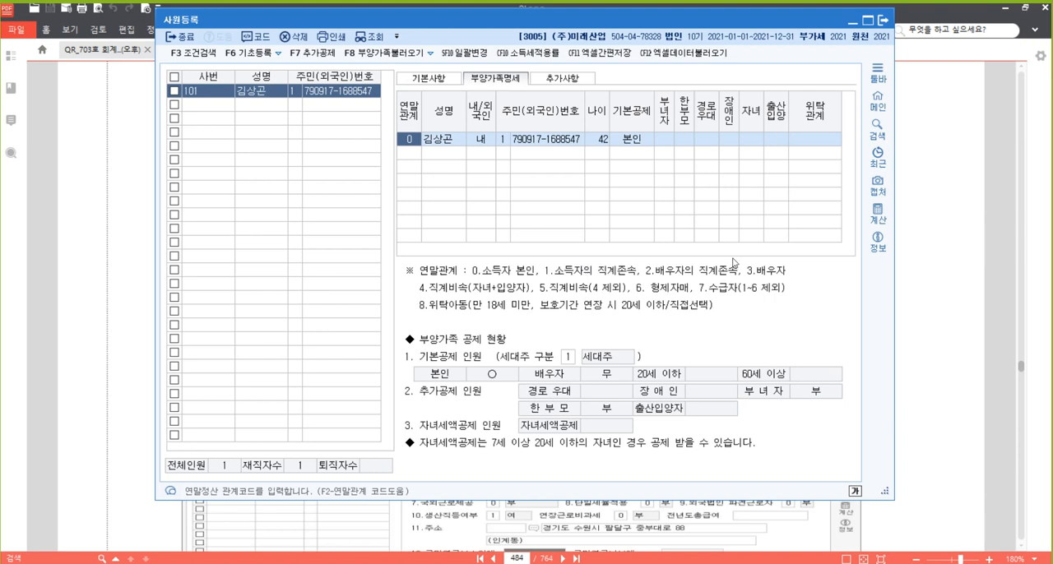
{"action": "left_click", "coordinate": [550, 140]}
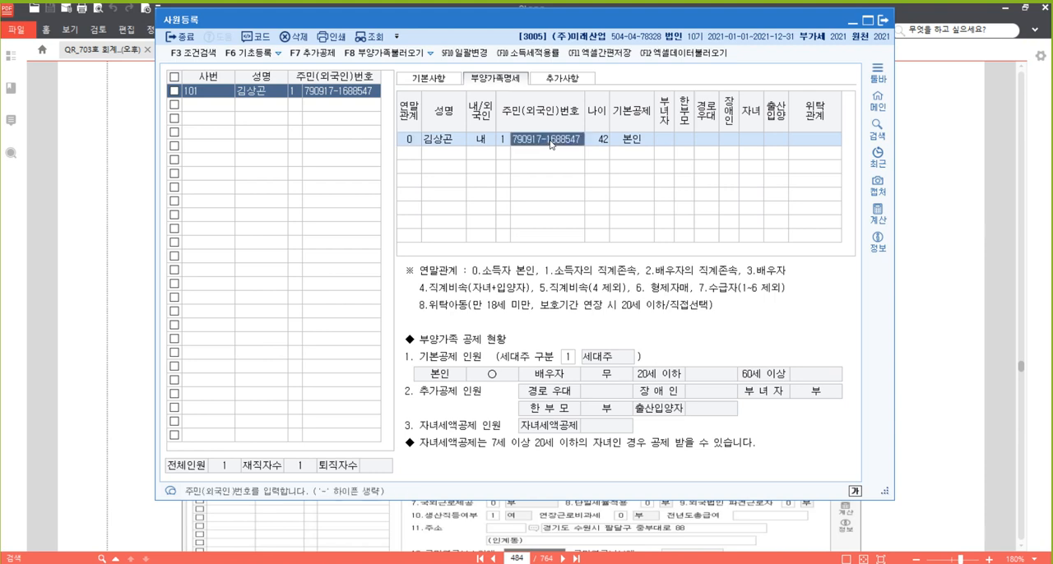
{"action": "left_click", "coordinate": [666, 144]}
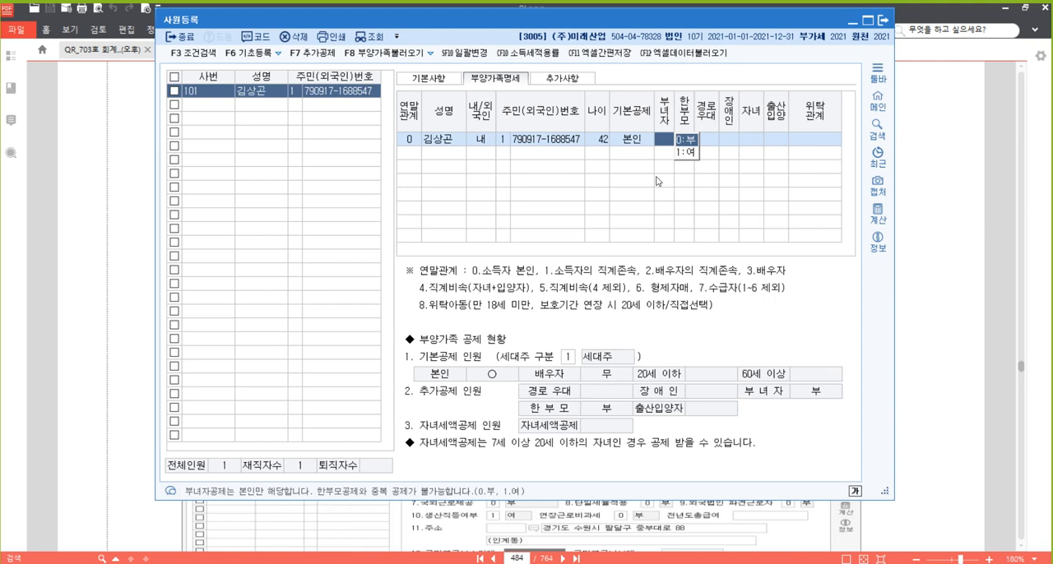
{"action": "key", "text": "Return"}
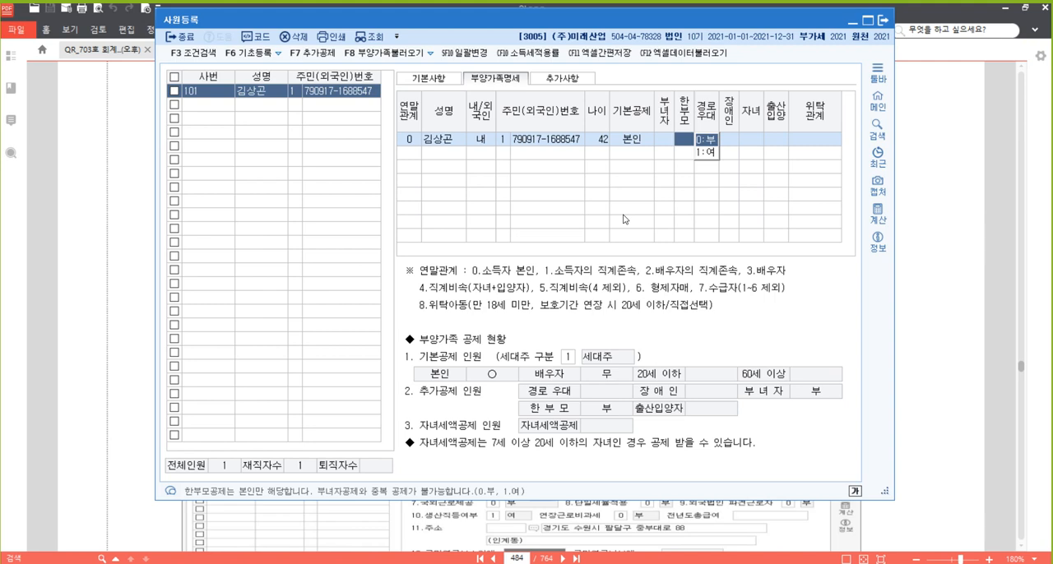
{"action": "key", "text": "Return"}
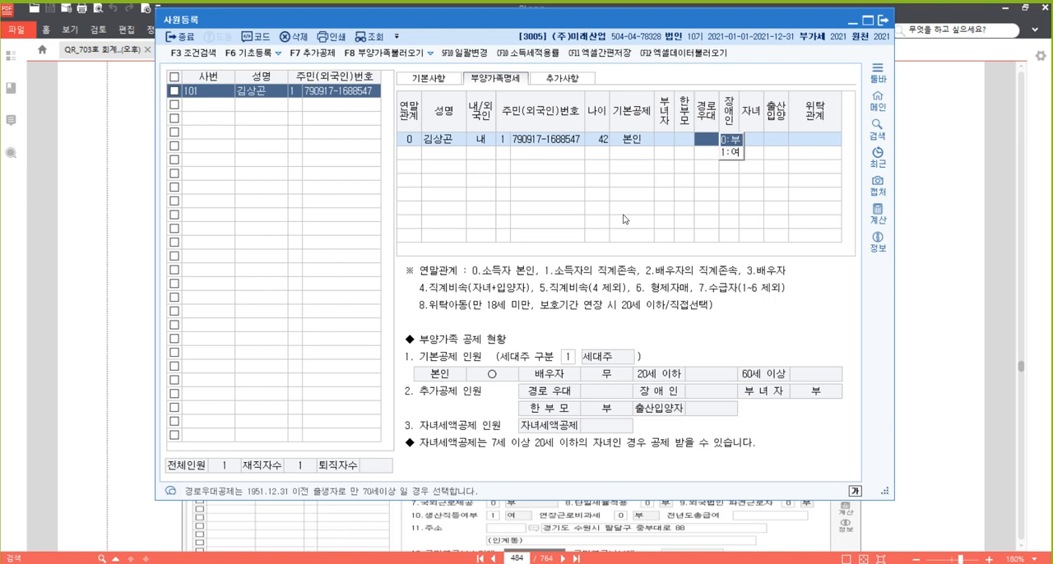
{"action": "key", "text": "Return"}
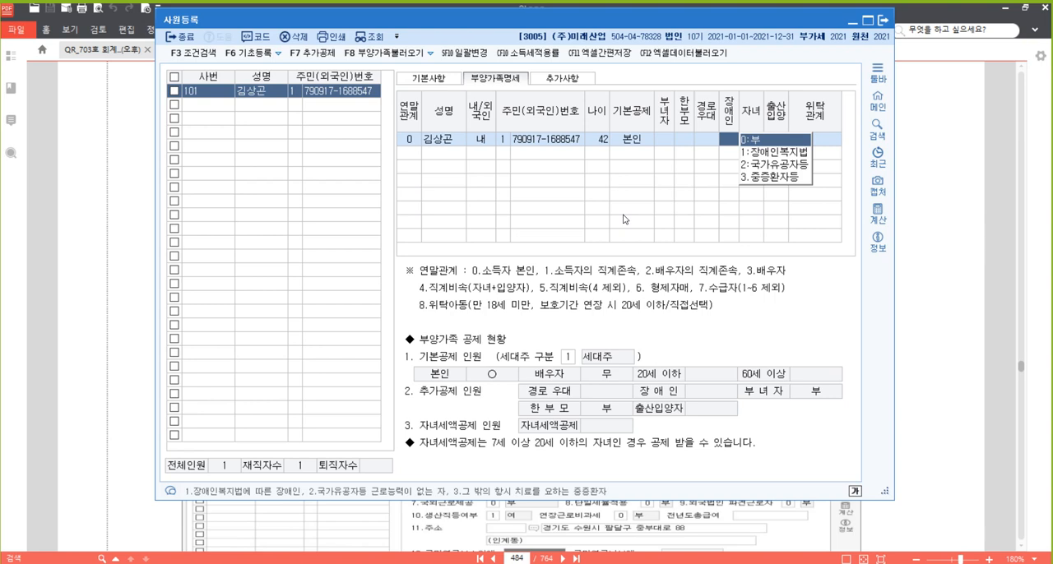
{"action": "key", "text": "Return"}
{"action": "key", "text": "Return"}
{"action": "key", "text": "Return"}
{"action": "key", "text": "Return"}
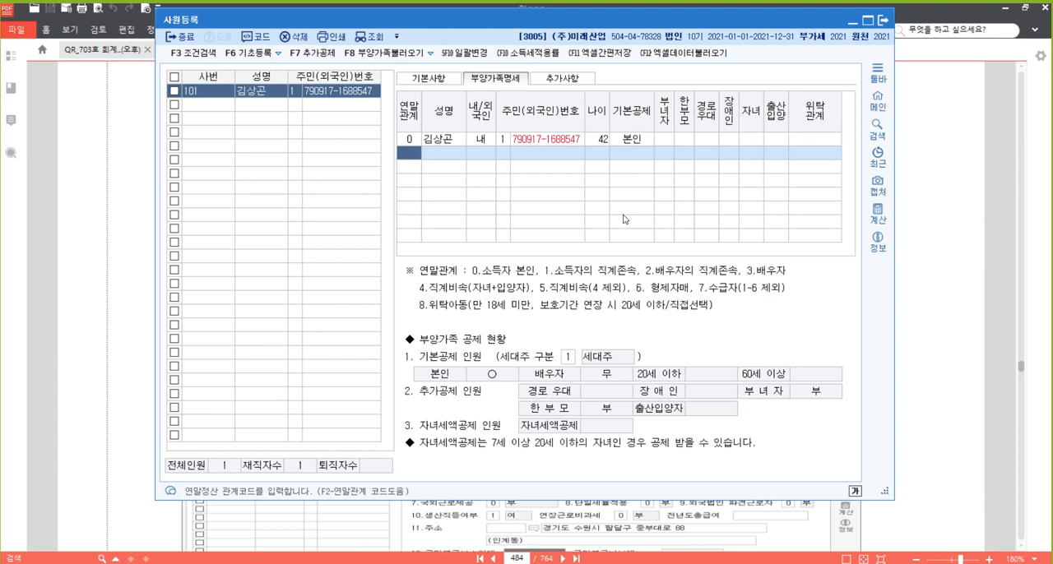
Look up the 연말관계 code for the second dependent row and set it to 3 배우자
{"action": "key", "text": "F2"}
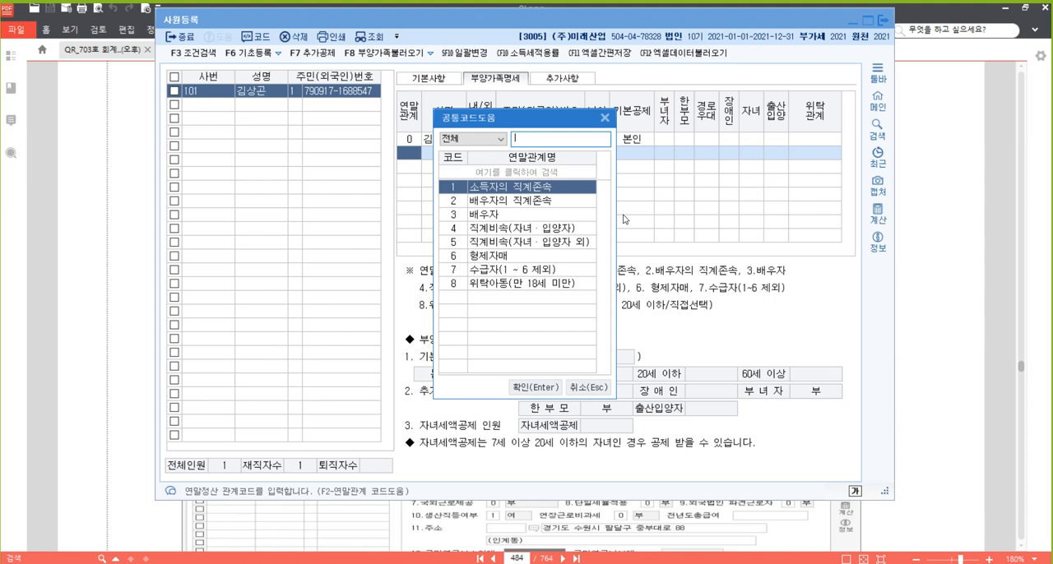
{"action": "key", "text": "Down"}
{"action": "key", "text": "Down"}
{"action": "key", "text": "Down"}
{"action": "key", "text": "Down"}
{"action": "key", "text": "Down"}
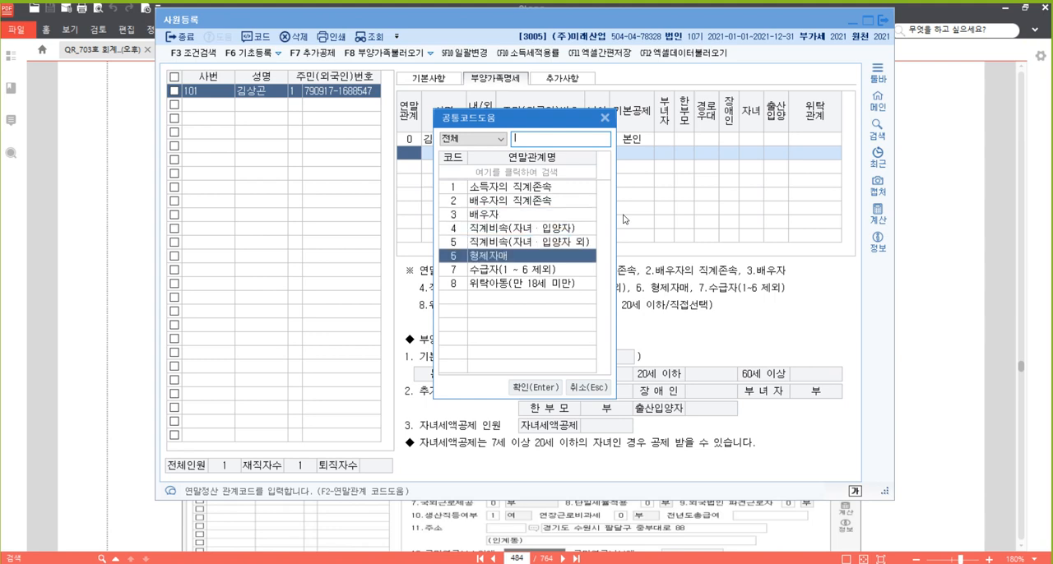
{"action": "key", "text": "Down"}
{"action": "key", "text": "Down"}
{"action": "key", "text": "Up"}
{"action": "key", "text": "Up"}
{"action": "key", "text": "Down"}
{"action": "key", "text": "Down"}
{"action": "key", "text": "Up"}
{"action": "key", "text": "Up"}
{"action": "key", "text": "Up"}
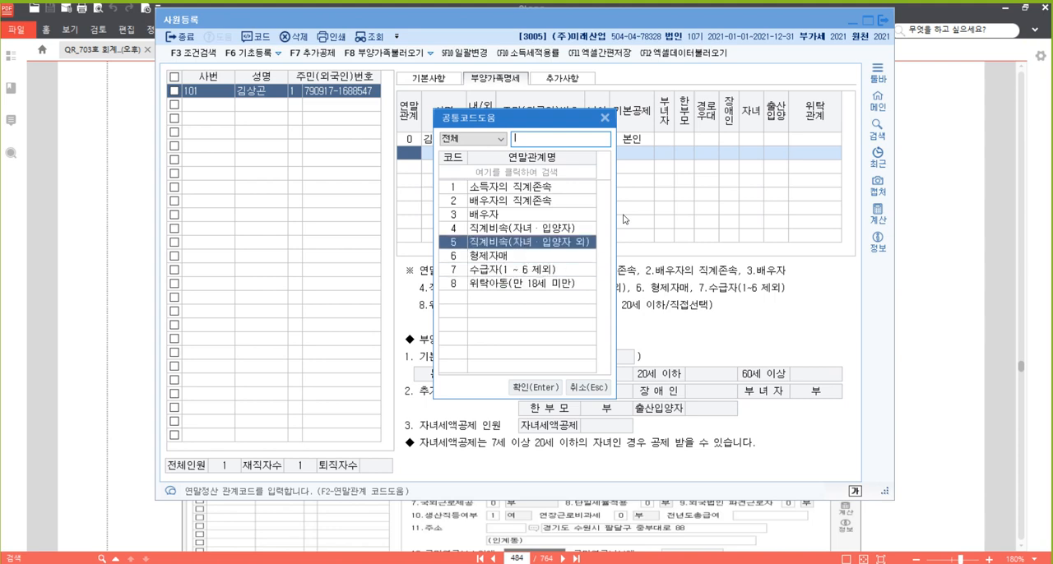
{"action": "key", "text": "Up"}
{"action": "key", "text": "Up"}
{"action": "key", "text": "Up"}
{"action": "key", "text": "Up"}
{"action": "key", "text": "Down"}
{"action": "key", "text": "Down"}
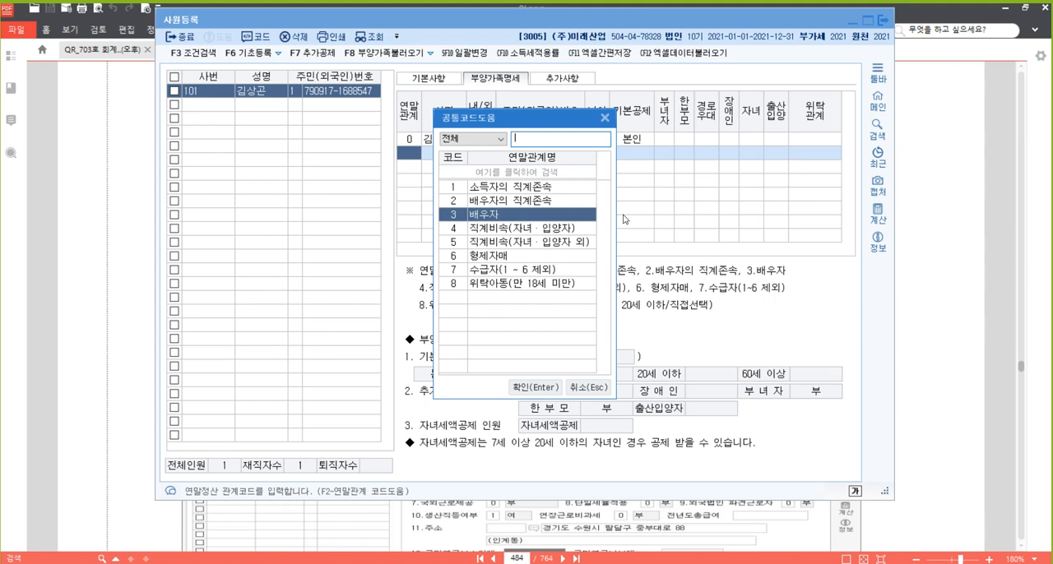
{"action": "key", "text": "Return"}
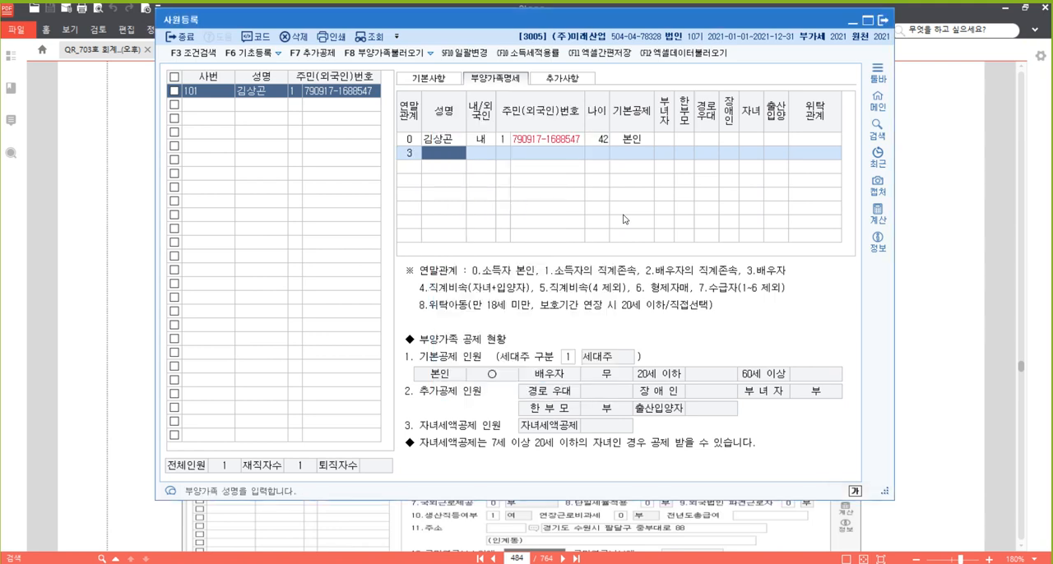
{"action": "left_click", "coordinate": [412, 157]}
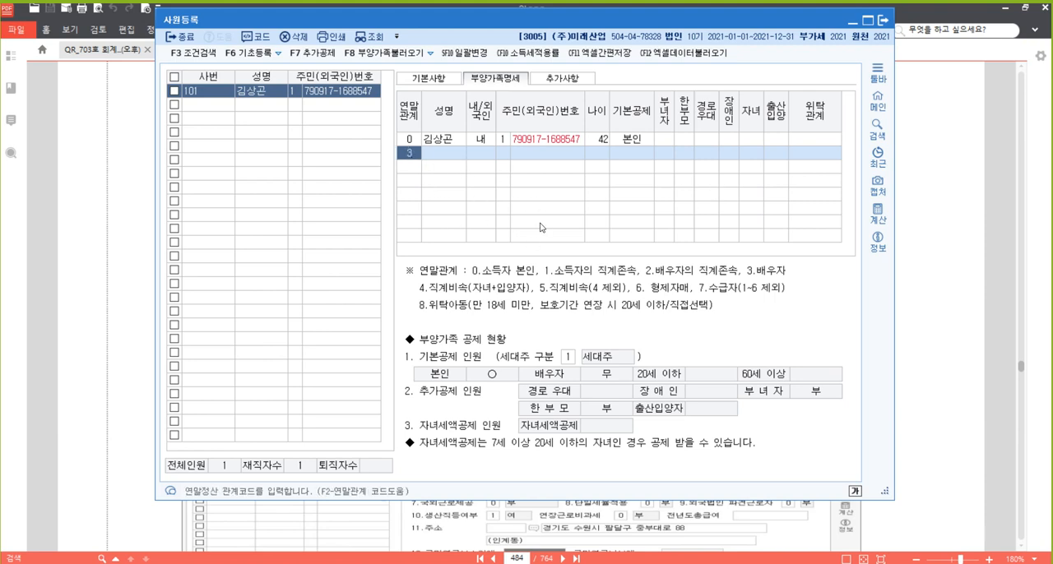
{"action": "key", "text": "ctrl+alt+p"}
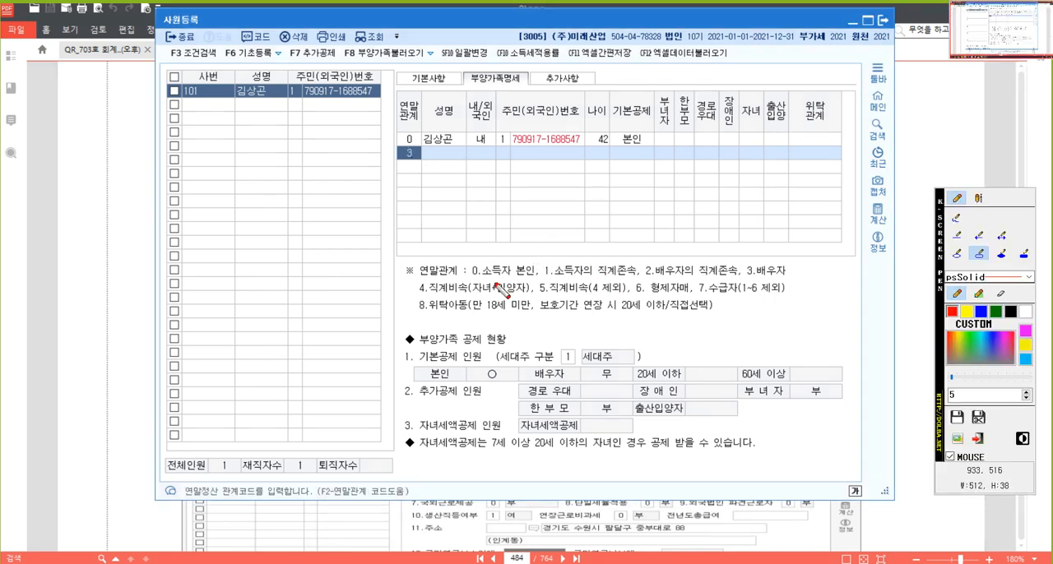
{"action": "mouse_move", "coordinate": [395, 260]}
{"action": "left_mouse_down"}
{"action": "mouse_move", "coordinate": [504, 301]}
{"action": "mouse_move", "coordinate": [825, 322]}
{"action": "left_mouse_up"}
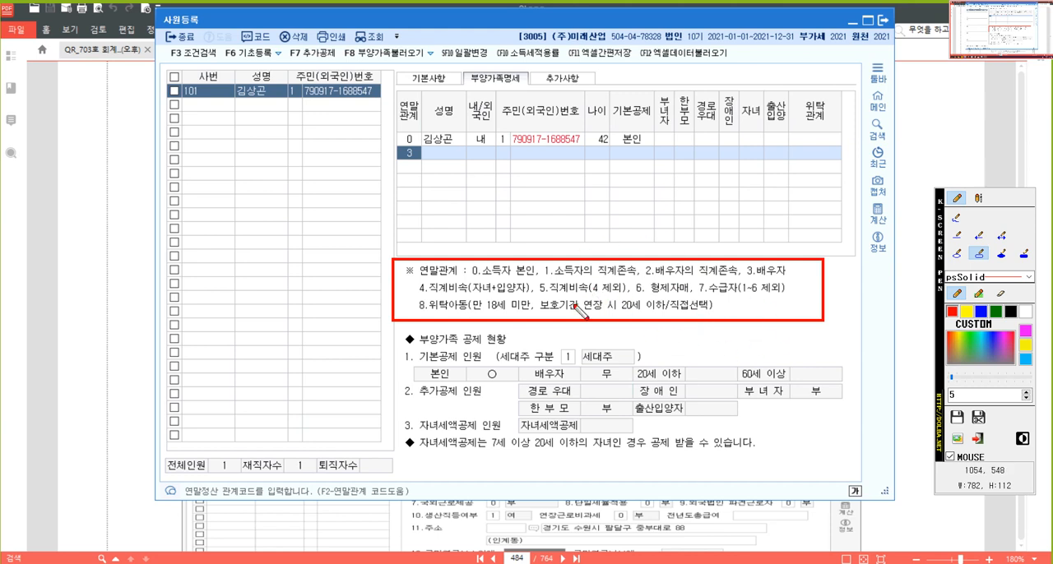
{"action": "key", "text": "Escape"}
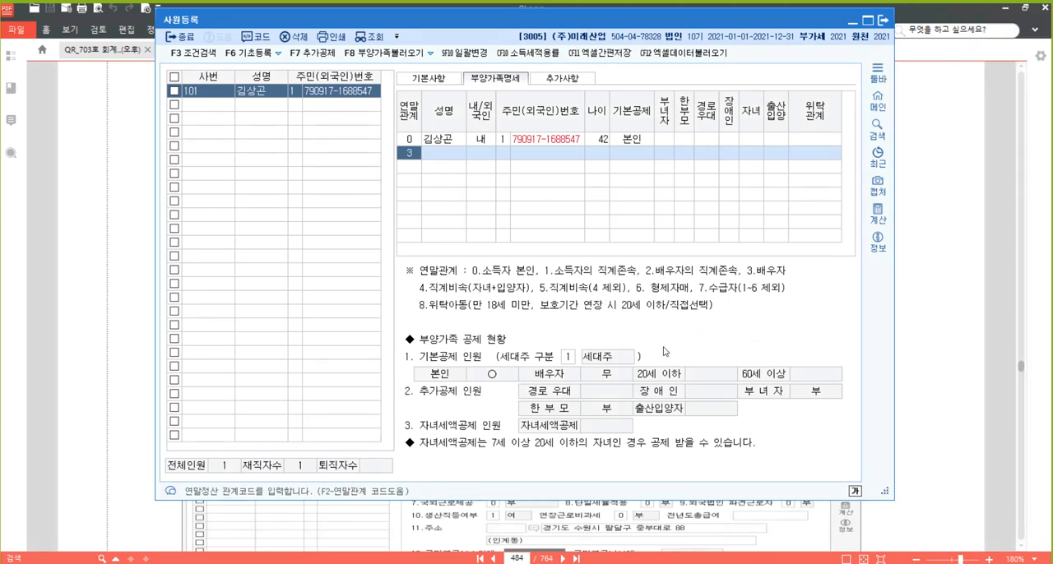
Enter the spouse's name and 주민등록번호 from [자료 1], with 내/외국인 set to 1:내국인 and the number type set to 1
{"action": "left_click", "coordinate": [443, 153]}
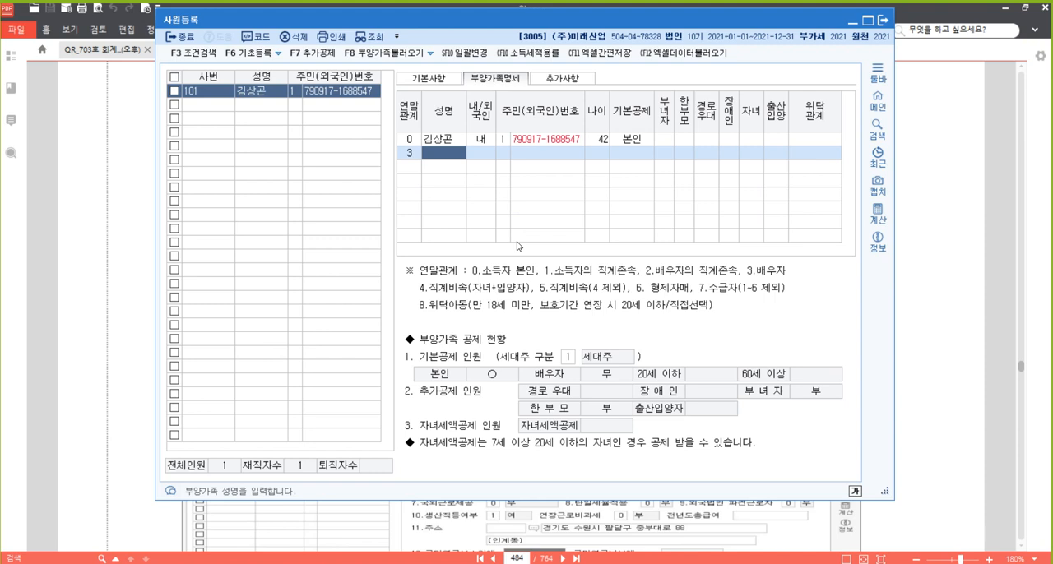
{"action": "key", "text": "Return"}
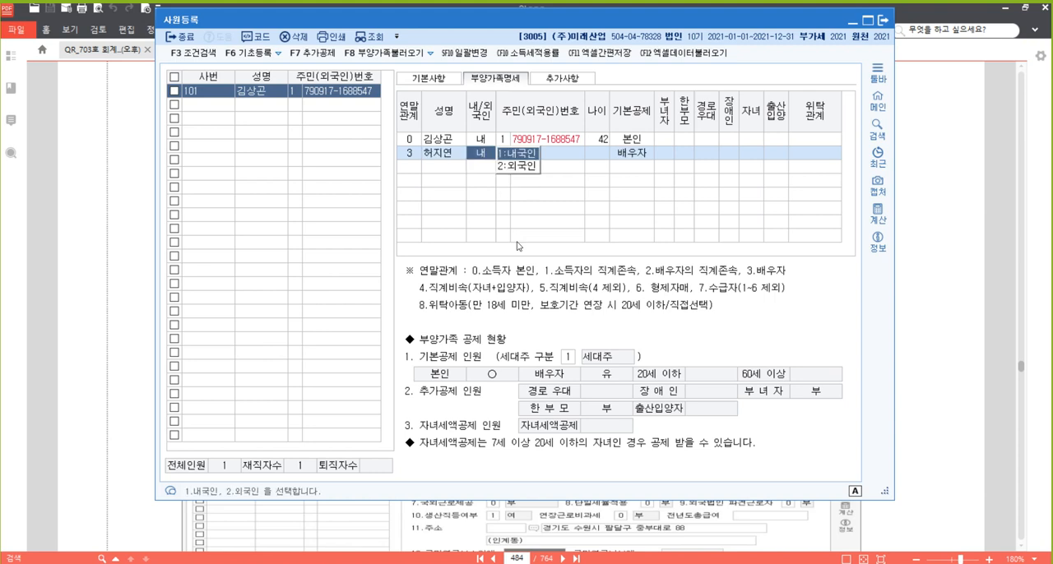
{"action": "key", "text": "Return"}
{"action": "type", "text": "1"}
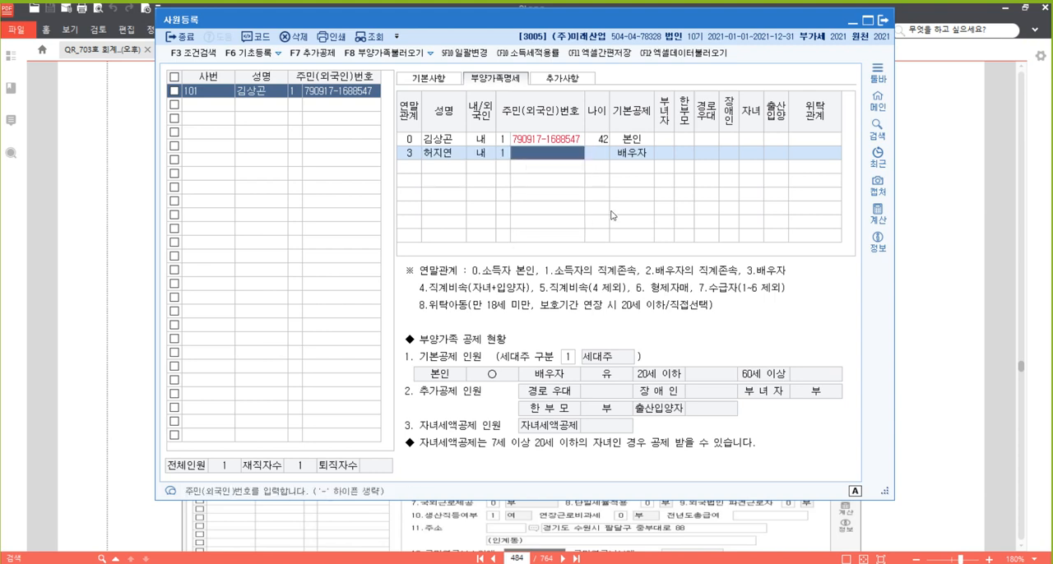
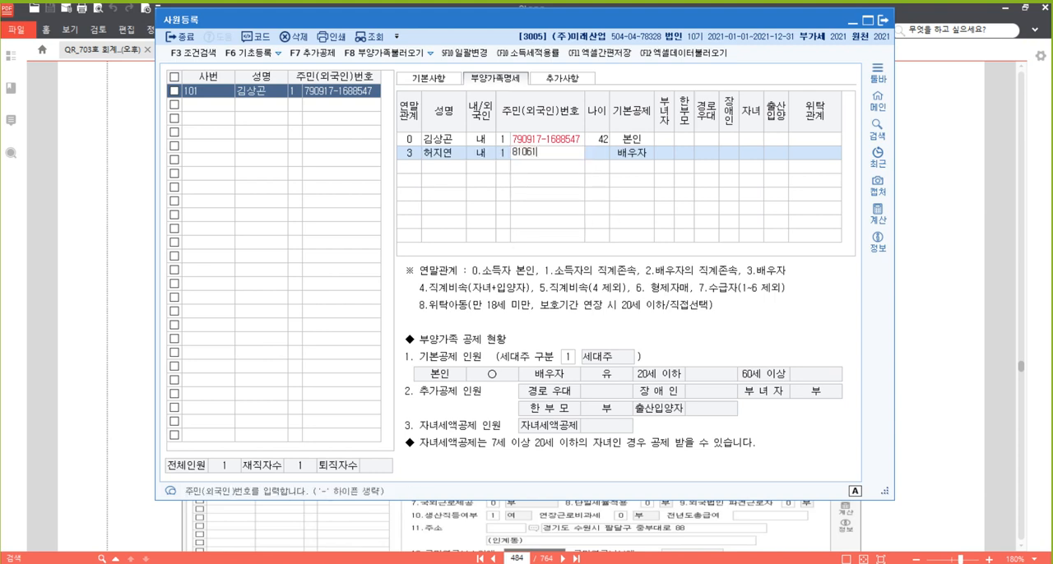
{"action": "key", "text": "Return"}
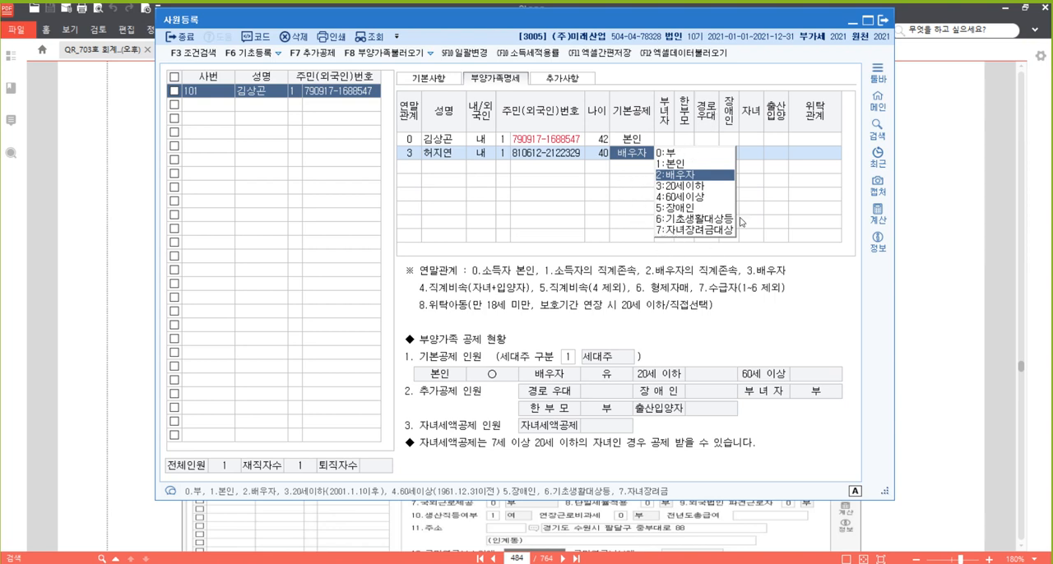
Check the spouse's 참고사항 in the [자료 1] PDF, keep 기본공제 at 2:배우자, and leave 부녀자, 한부모 and 경로우대 at 0:부
{"action": "left_click", "coordinate": [951, 286]}
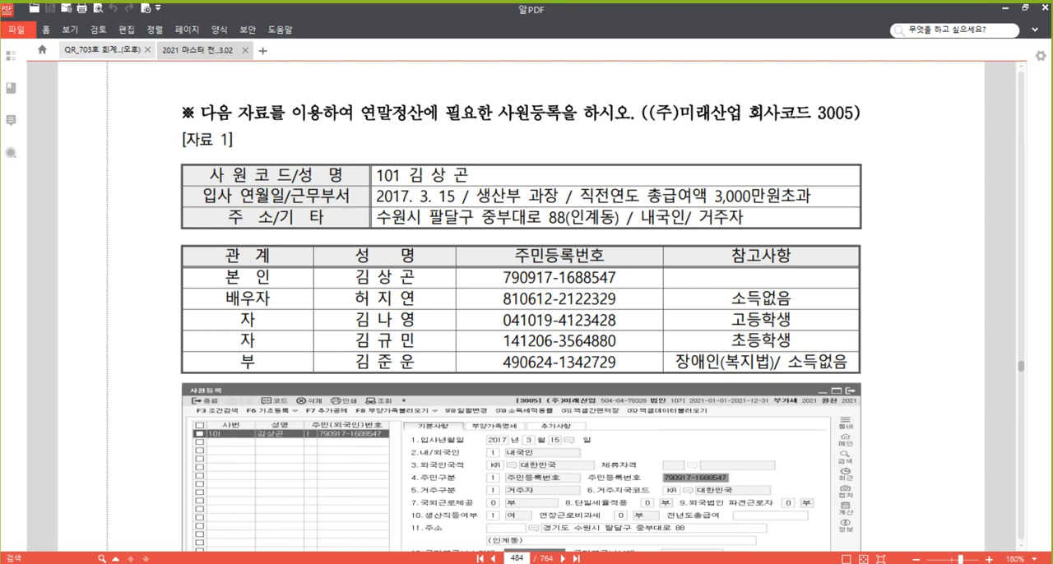
{"action": "left_click", "coordinate": [357, 562]}
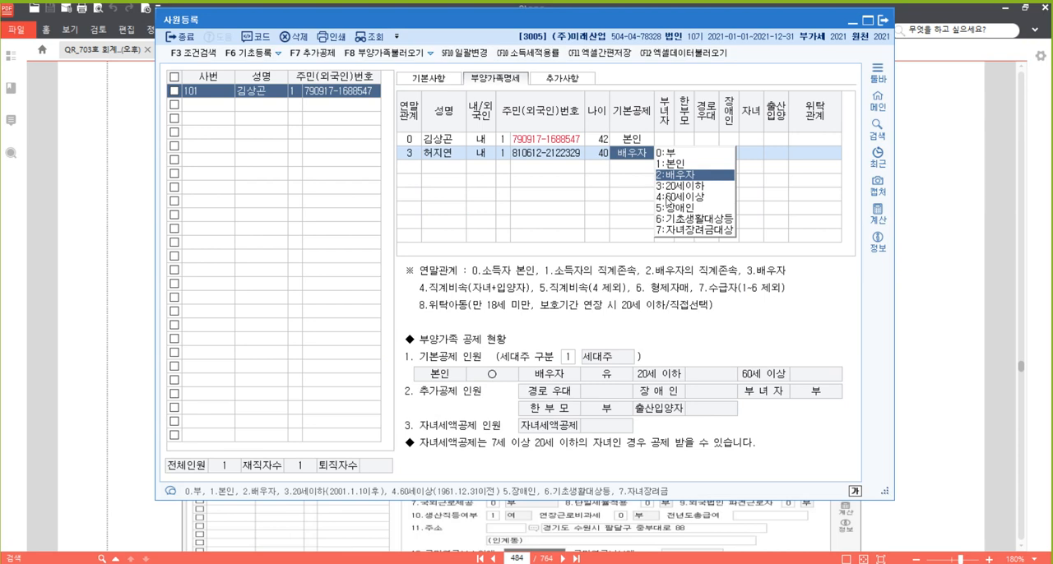
{"action": "key", "text": "Return"}
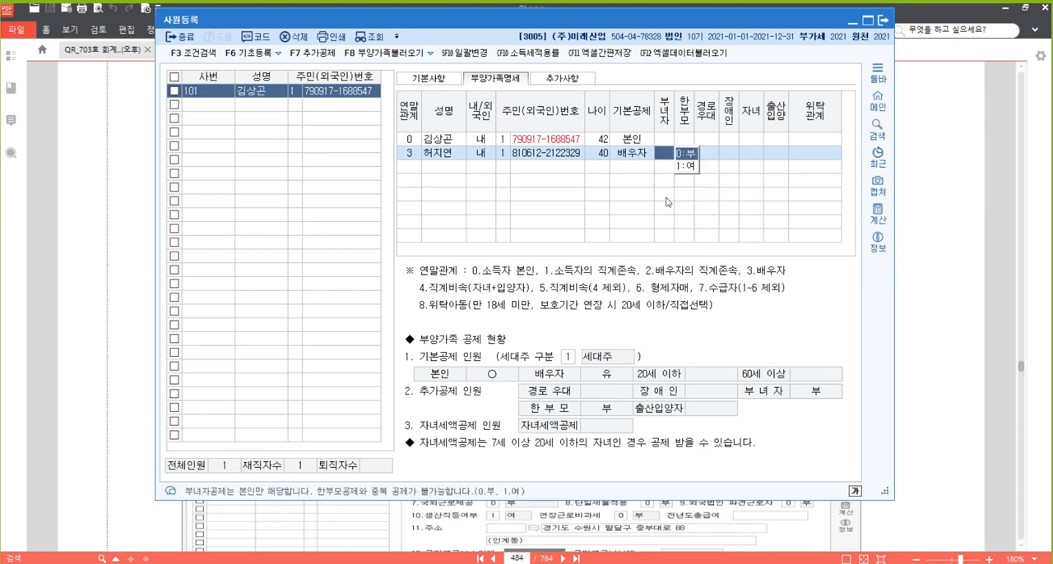
{"action": "key", "text": "Return"}
{"action": "key", "text": "Return"}
{"action": "key", "text": "Return"}
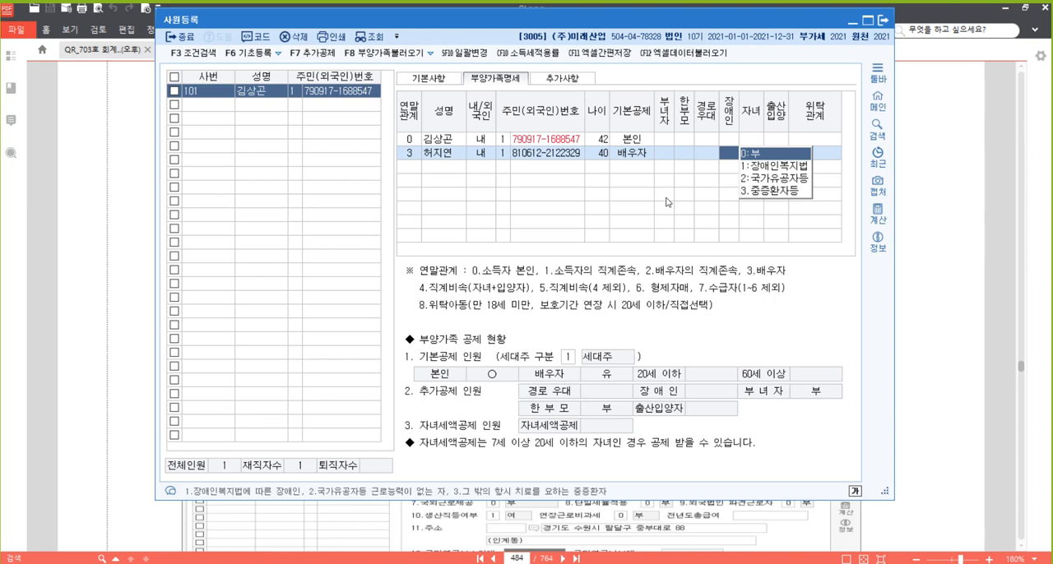
Finish the spouse's row with 장애인, 자녀 and 출산입양 kept at 0:부, and move to the next dependent row
{"action": "key", "text": "Return"}
{"action": "key", "text": "Return"}
{"action": "key", "text": "Return"}
{"action": "key", "text": "Return"}
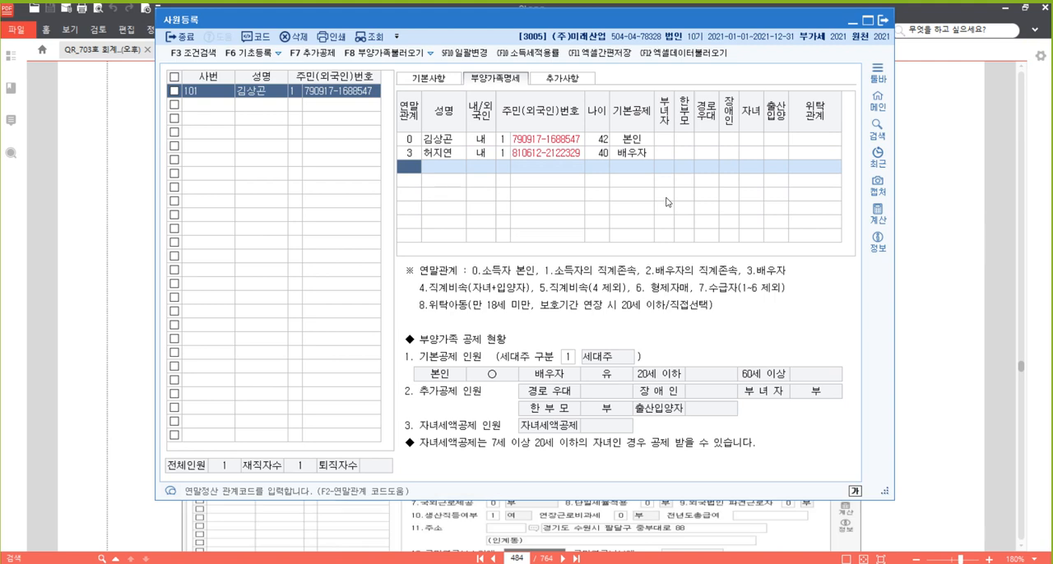
Check the first child's details in the [자료 1] PDF, return to 사원등록 and set the third row's 연말관계 to 4
{"action": "left_click", "coordinate": [946, 256]}
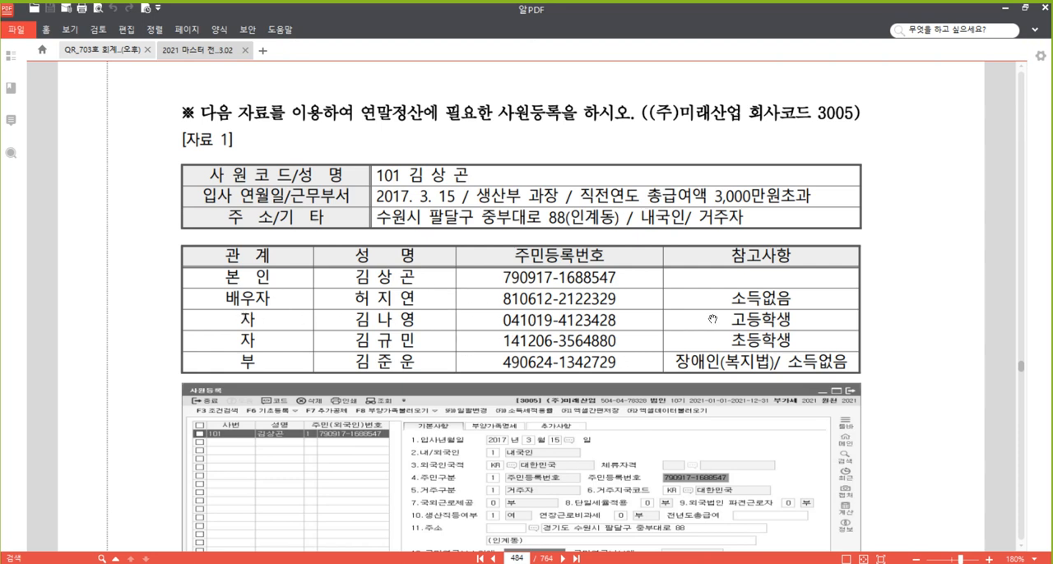
{"action": "mouse_move", "coordinate": [344, 563]}
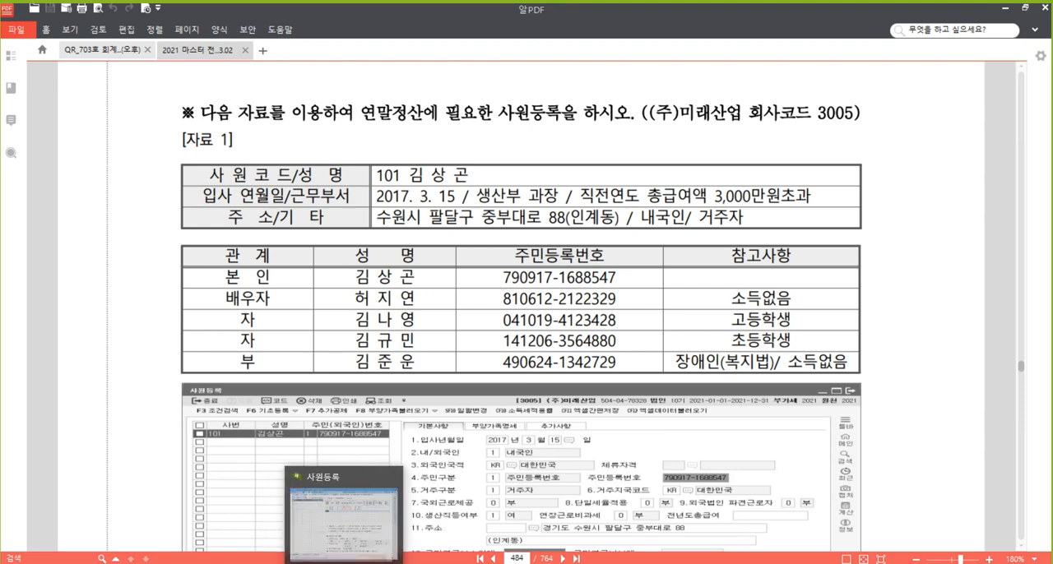
{"action": "left_click", "coordinate": [344, 519]}
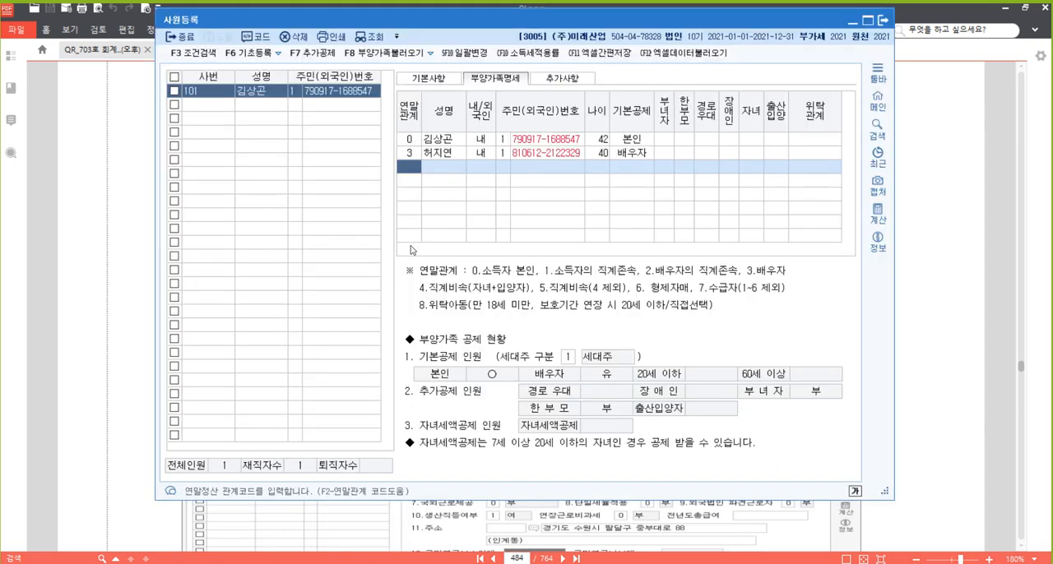
{"action": "type", "text": "4"}
{"action": "key", "text": "Return"}
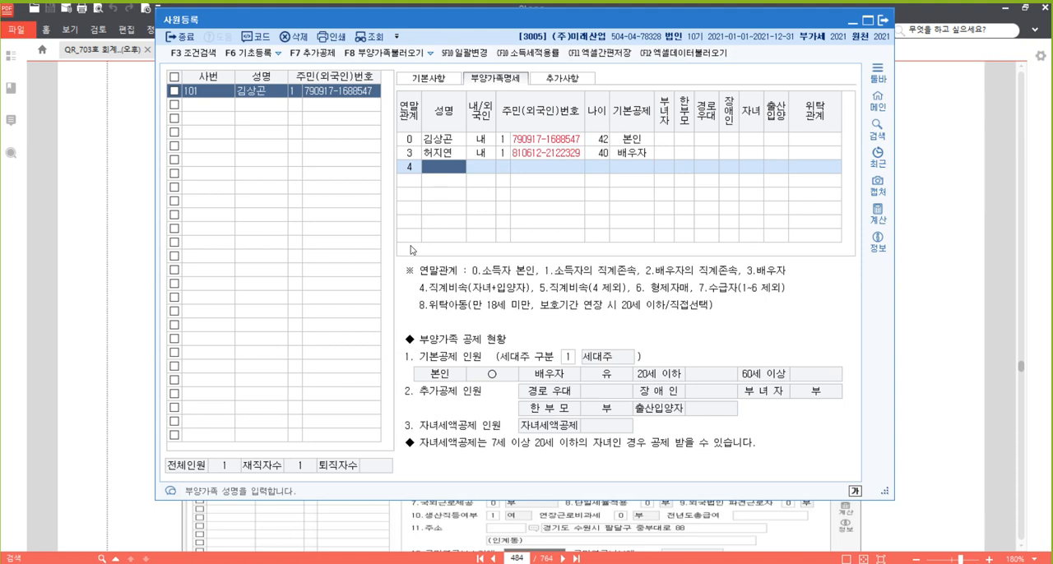
Enter the first child's name and 주민등록번호 from [자료 1], with 내/외국인 at 1:내국인 and the number type at 1
{"action": "key", "text": "Return"}
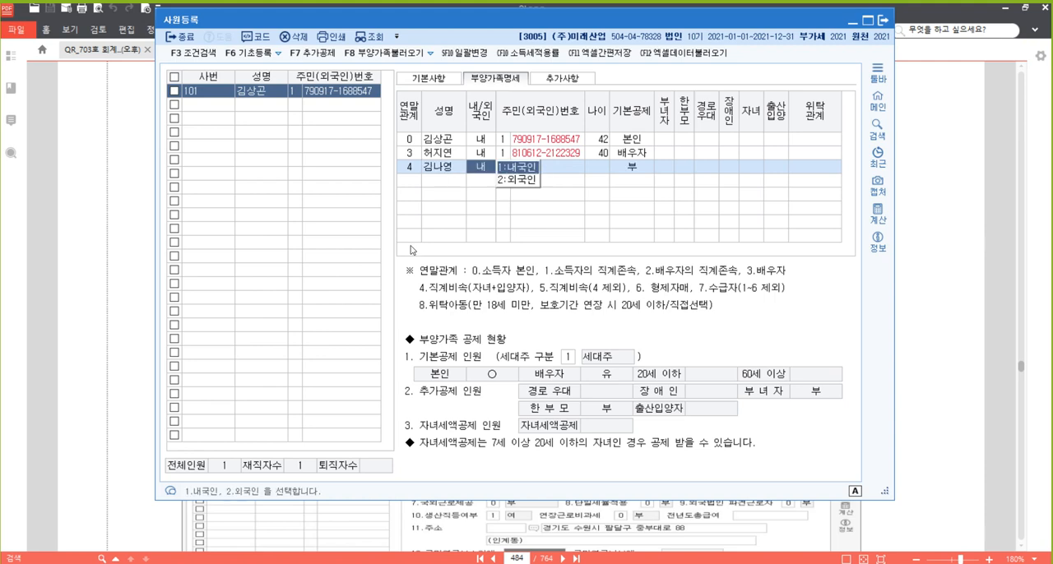
{"action": "key", "text": "1"}
{"action": "type", "text": "1"}
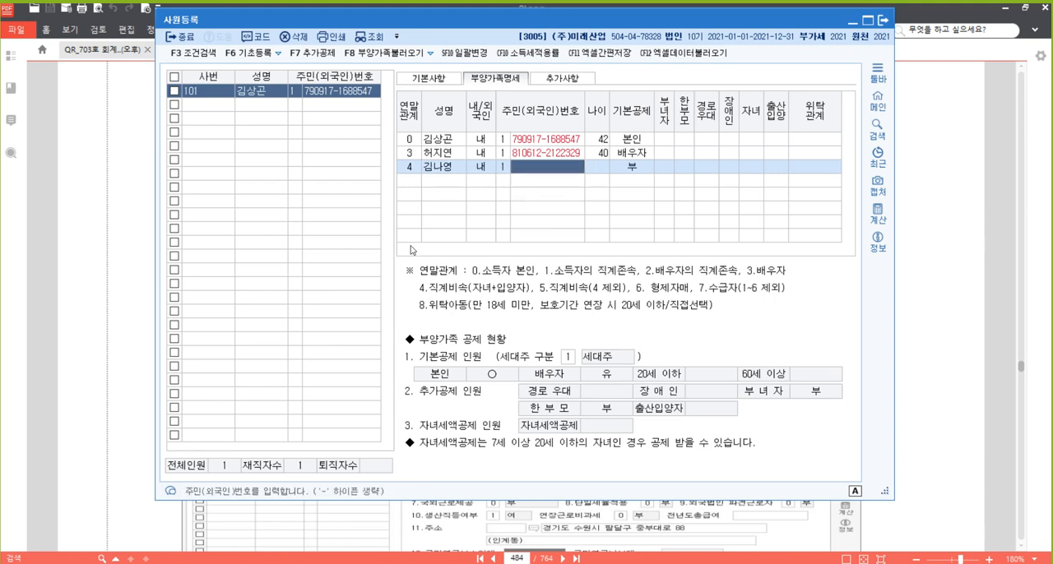
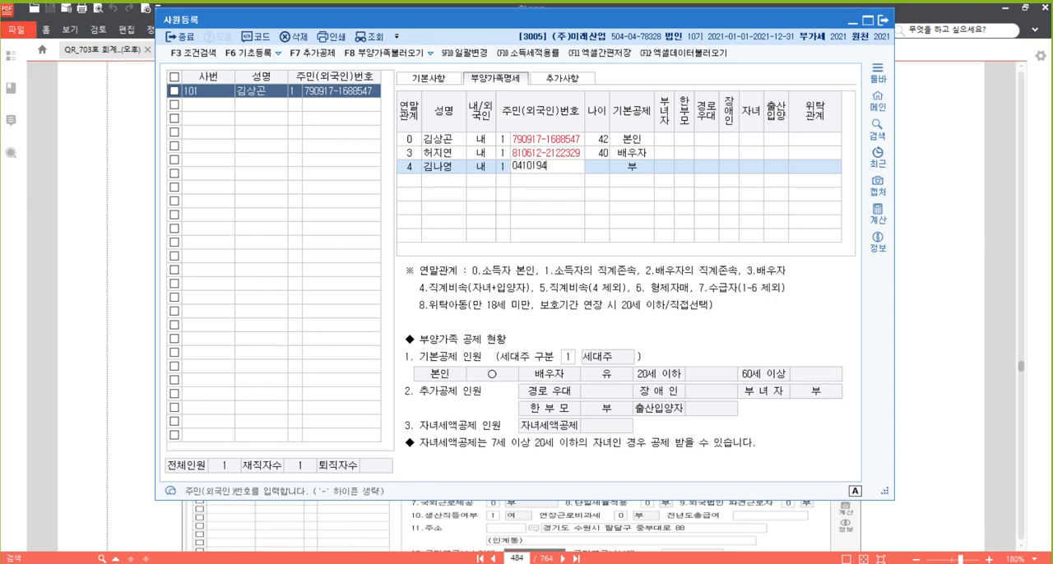
{"action": "key", "text": "Return"}
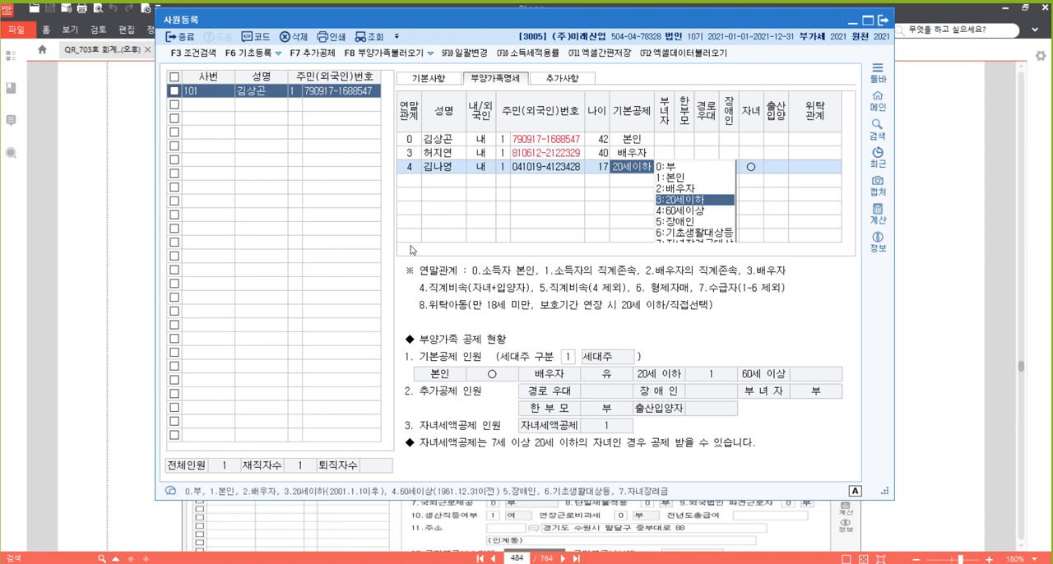
Complete the first child's row with 기본공제 kept at 3:20세이하, 자녀 at 1:여 and 출산입양 at 0:부
{"action": "key", "text": "Return"}
{"action": "key", "text": "Return"}
{"action": "key", "text": "Return"}
{"action": "key", "text": "Return"}
{"action": "key", "text": "Return"}
{"action": "key", "text": "Return"}
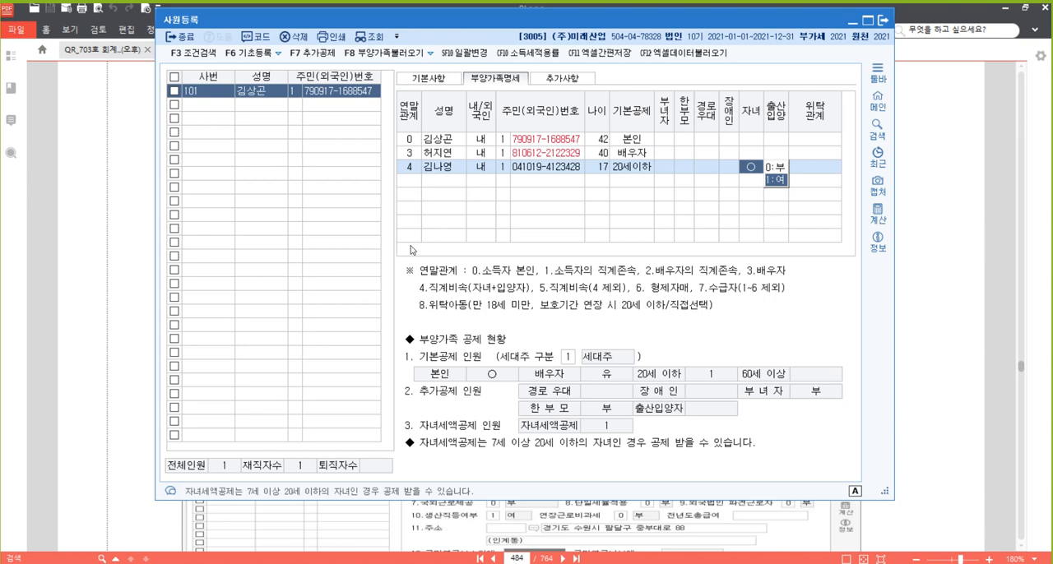
{"action": "key", "text": "Return"}
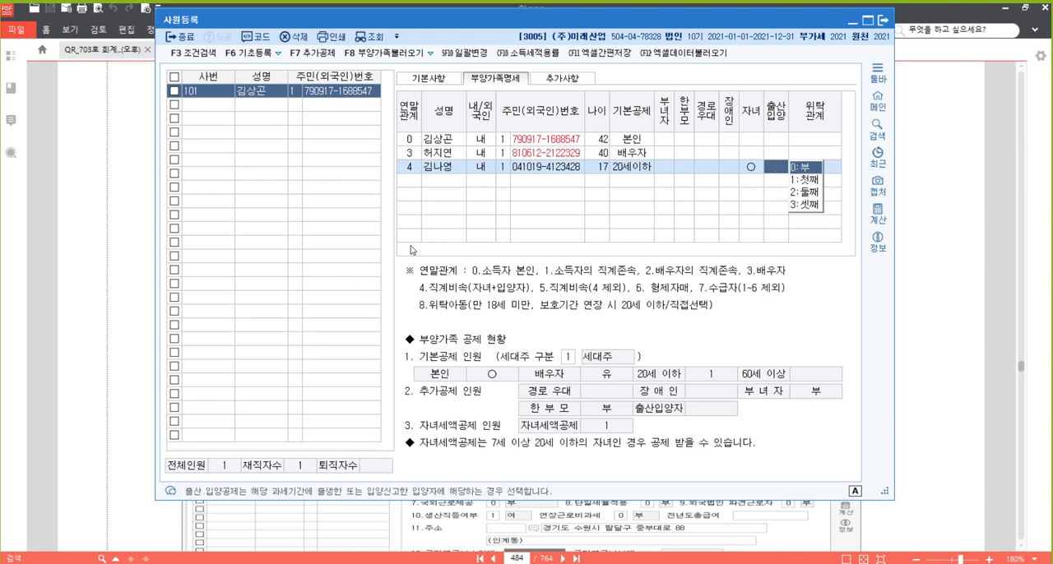
{"action": "key", "text": "Return"}
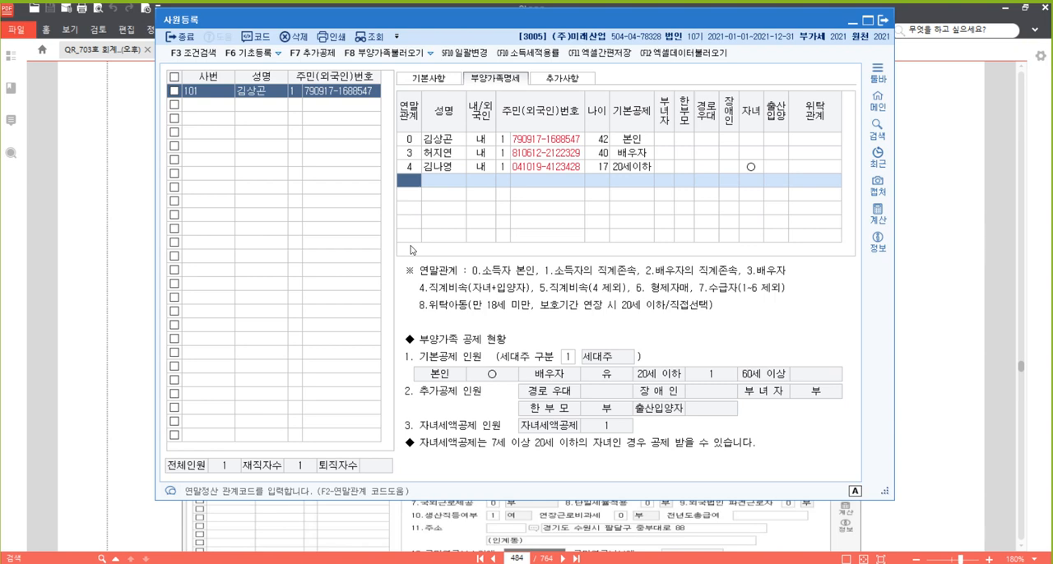
Add the second child with 연말관계 4, 내/외국인 1:내국인, number type 1, and the name and 주민등록번호 from [자료 1]
{"action": "type", "text": "4"}
{"action": "key", "text": "Return"}
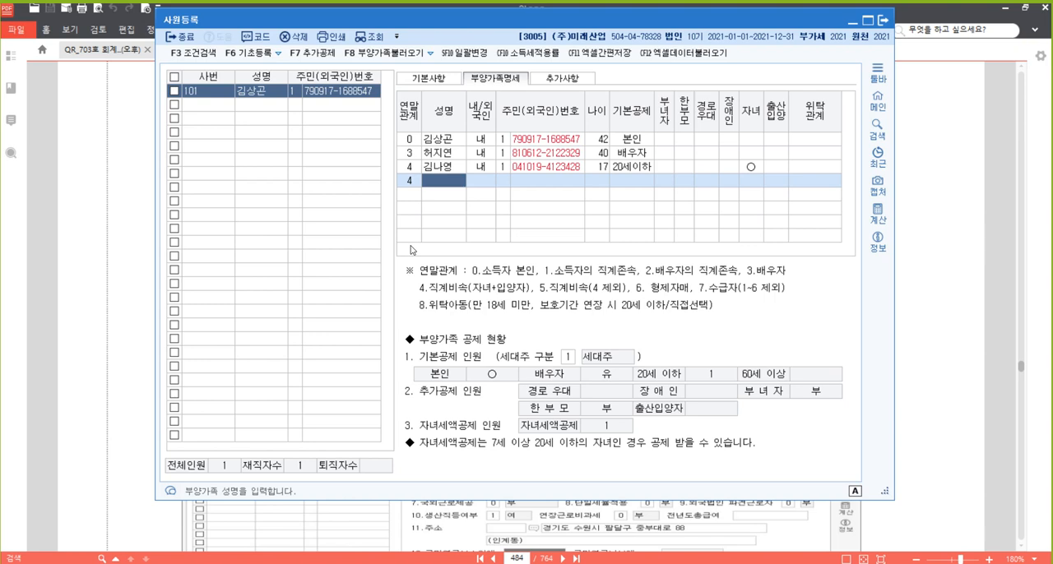
{"action": "key", "text": "Return"}
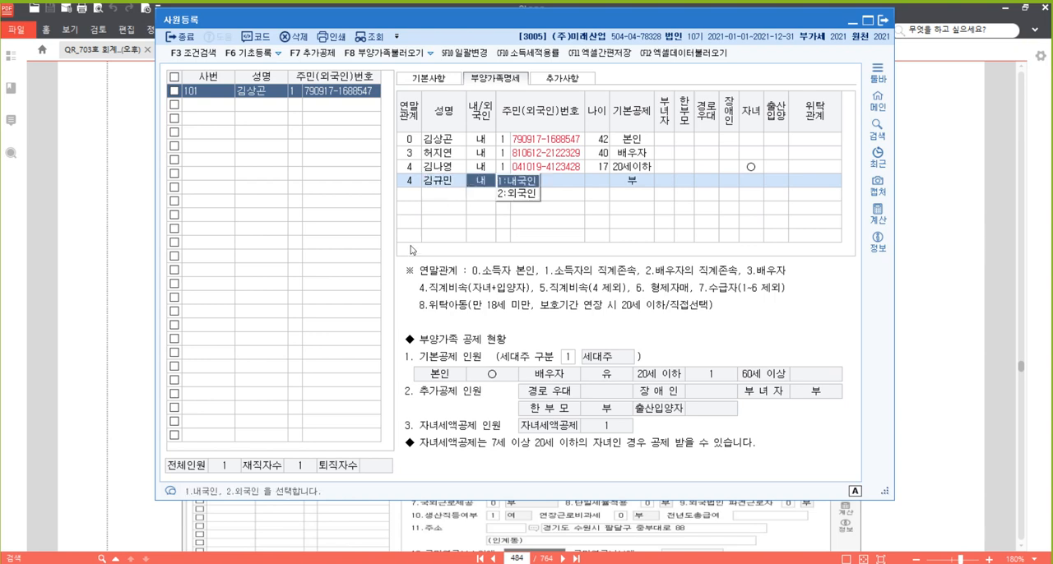
{"action": "key", "text": "Return"}
Complete the second child's row with 기본공제 kept at 20세이하 and 자녀 marked, and move to the next row
{"action": "key", "text": "Return"}
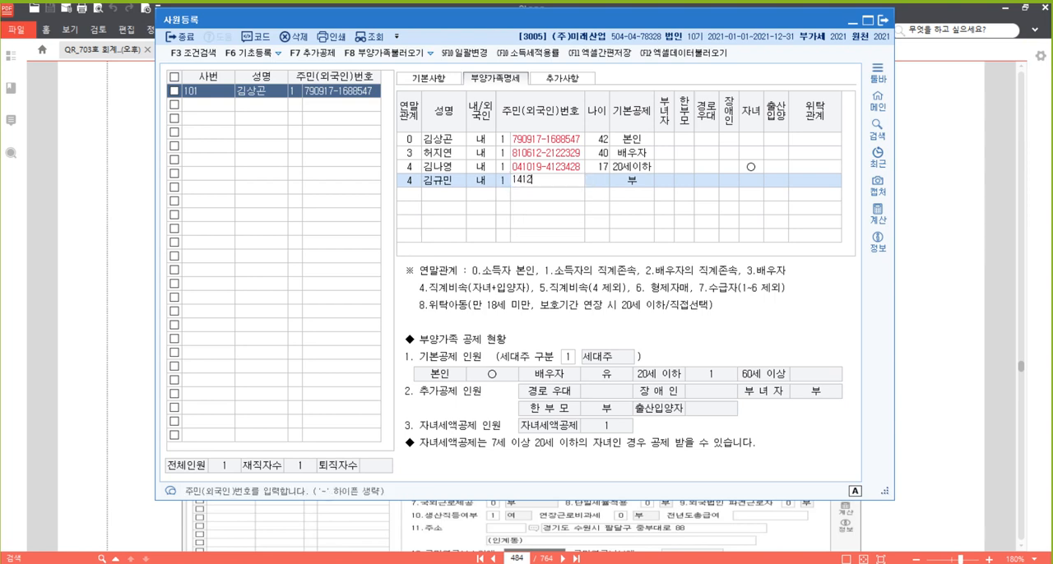
{"action": "key", "text": "Return"}
{"action": "key", "text": "Return"}
{"action": "key", "text": "Return"}
{"action": "key", "text": "Return"}
{"action": "key", "text": "Return"}
{"action": "key", "text": "Return"}
{"action": "key", "text": "Return"}
{"action": "key", "text": "Return"}
{"action": "key", "text": "Return"}
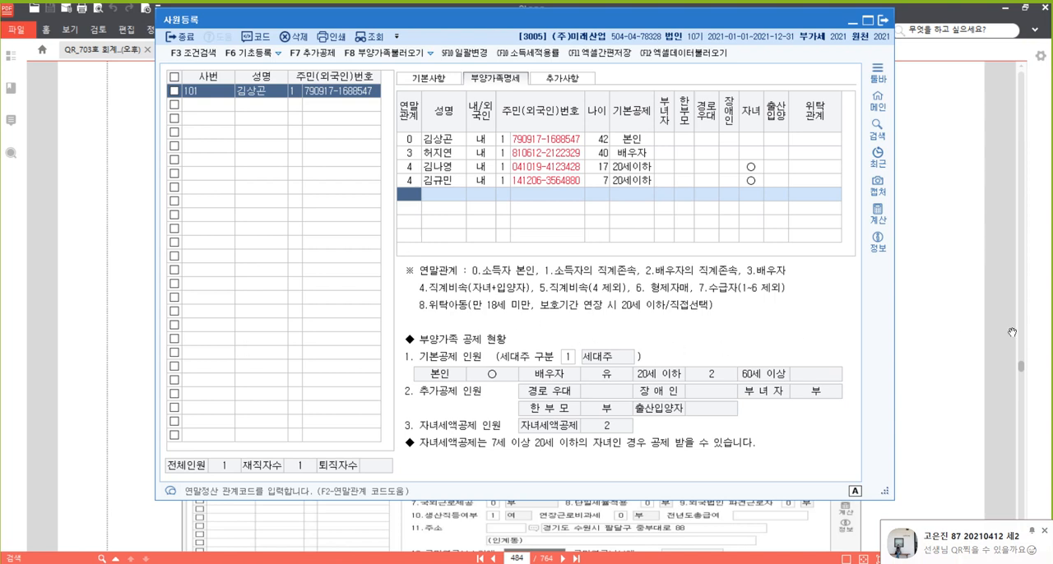
Check the father's 참고사항 in the [자료 1] PDF, return to 사원등록 and set the fifth row's 연말관계 to 1
{"action": "left_click", "coordinate": [959, 217]}
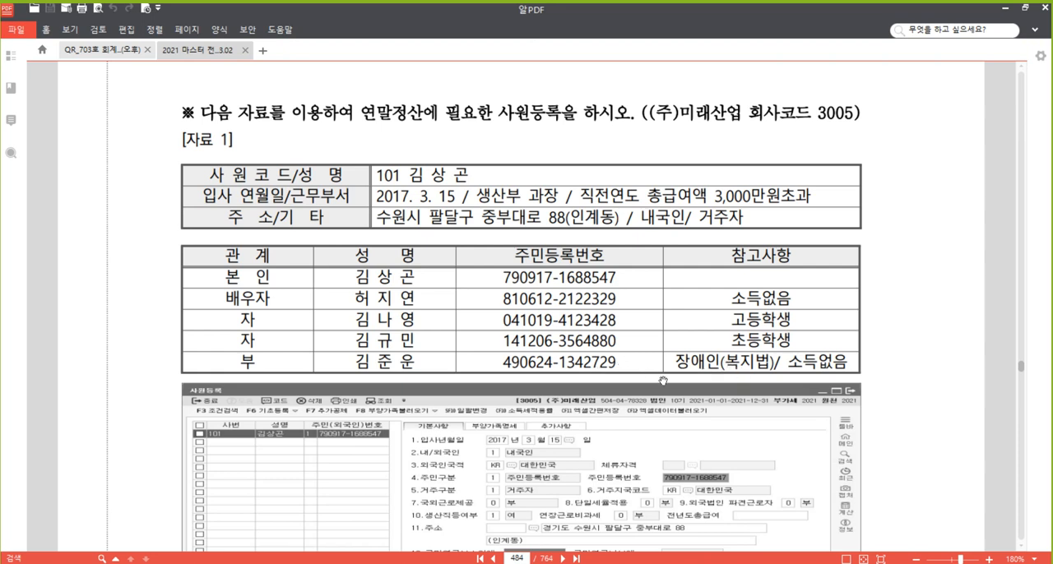
{"action": "key", "text": "alt+Tab"}
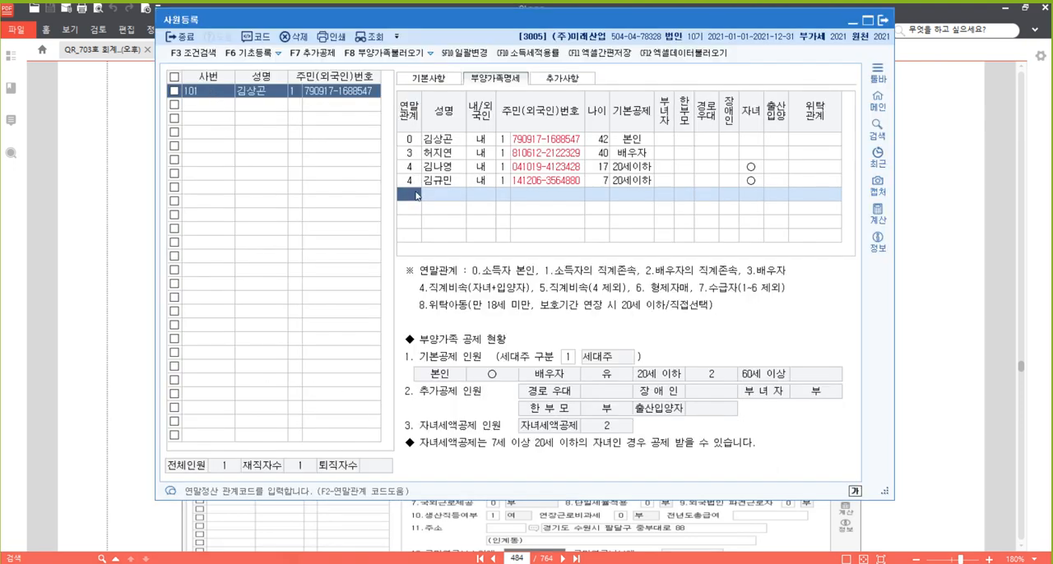
{"action": "type", "text": "1"}
{"action": "key", "text": "Return"}
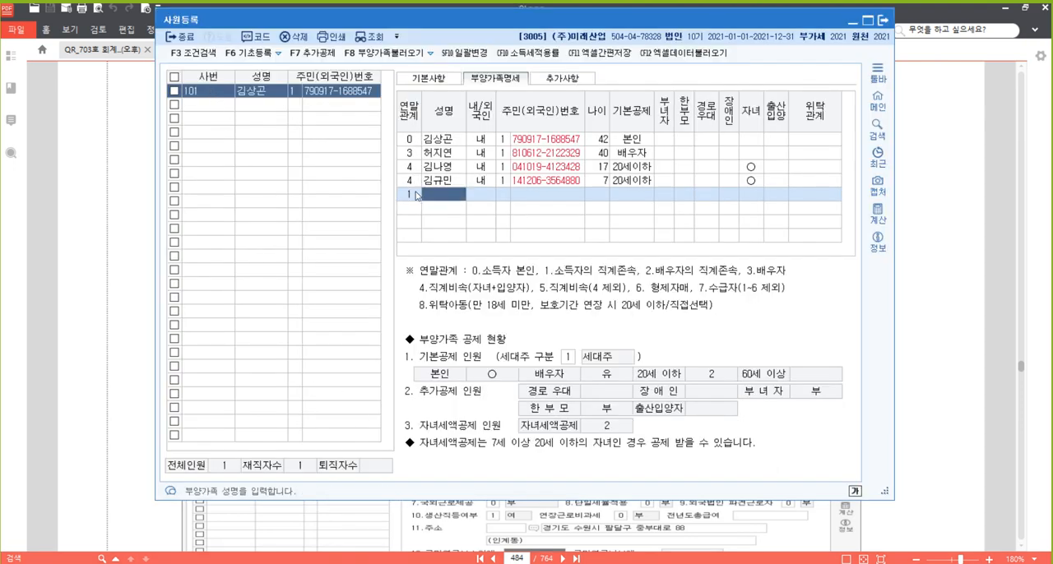
Enter the father's name and 주민등록번호 from [자료 1], keeping 내/외국인 at 1:내국인 and the number type at 1
{"action": "key", "text": "Return"}
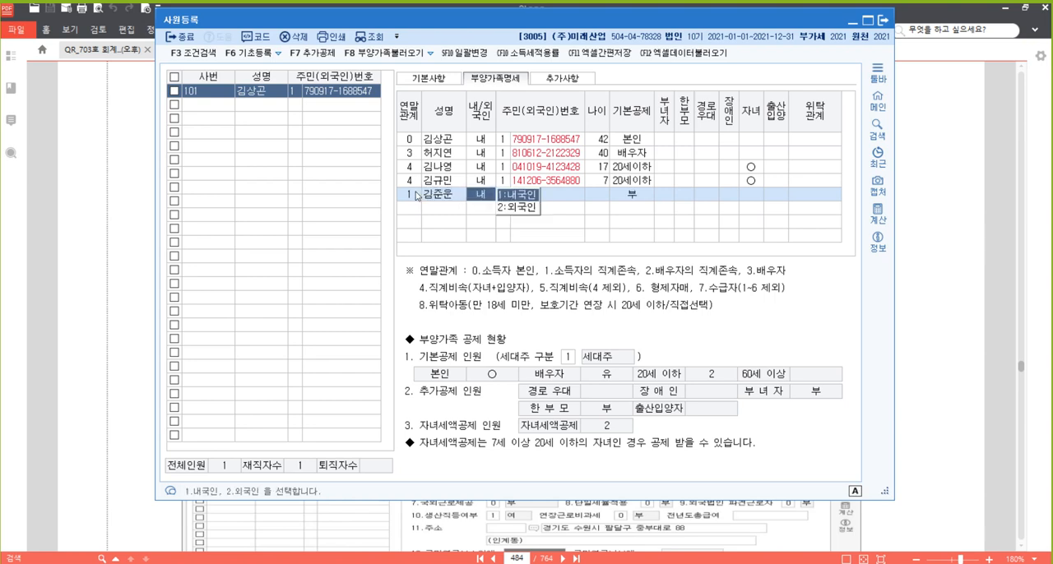
{"action": "key", "text": "Return"}
{"action": "key", "text": "Return"}
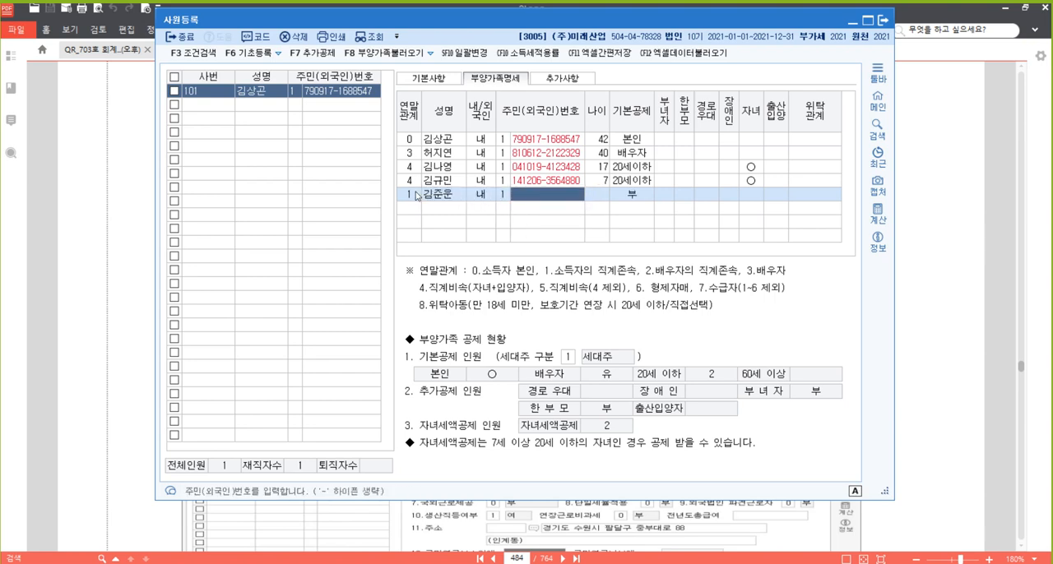
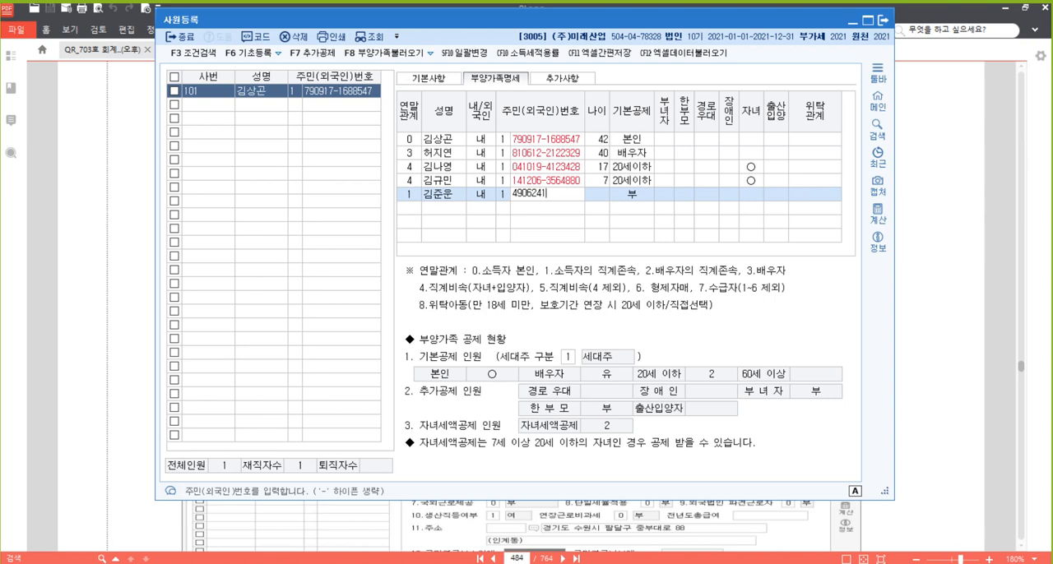
{"action": "key", "text": "Return"}
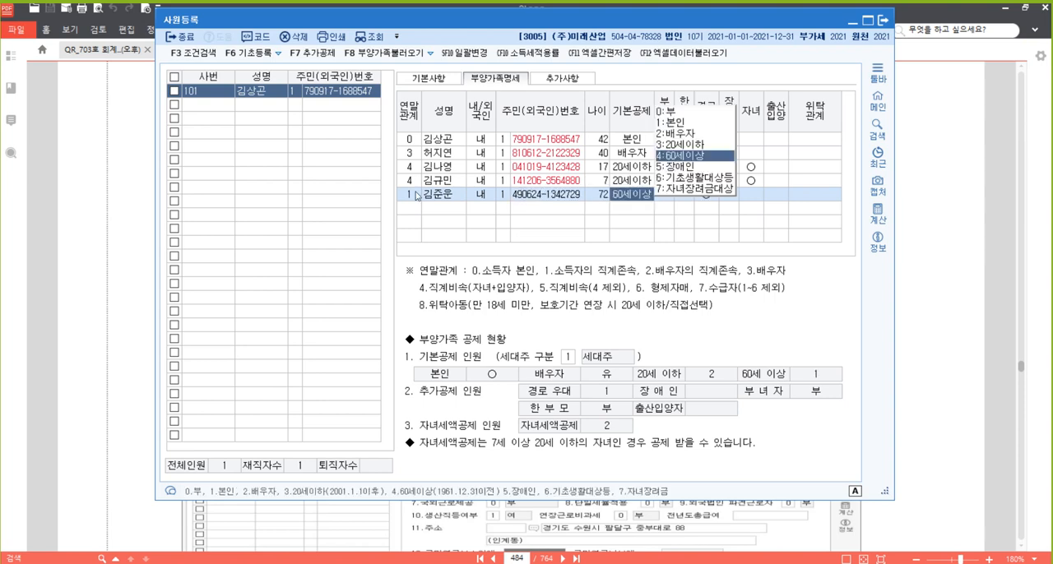
For the father, keep 기본공제 at 4:60세이상 and 경로우대 at 1:여, and set 장애인 to 1:장애인복지법
{"action": "key", "text": "Return"}
{"action": "key", "text": "Return"}
{"action": "key", "text": "Return"}
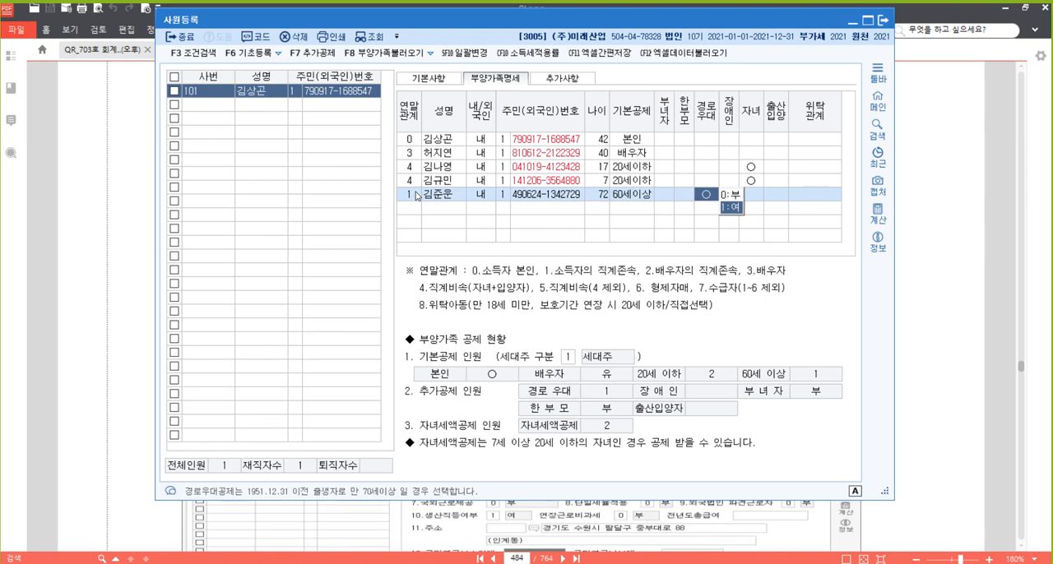
{"action": "key", "text": "Return"}
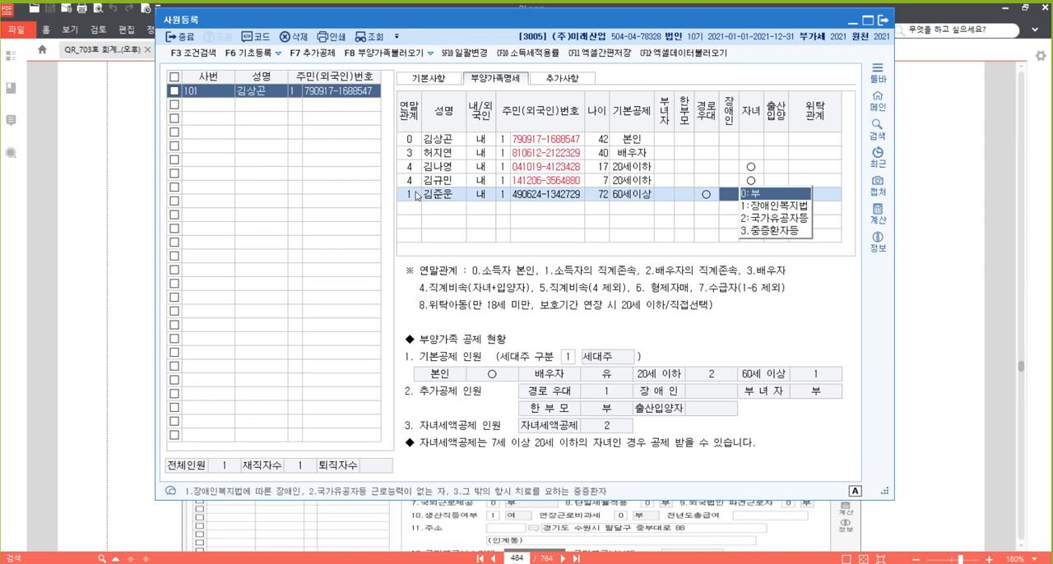
{"action": "type", "text": "1"}
{"action": "key", "text": "Return"}
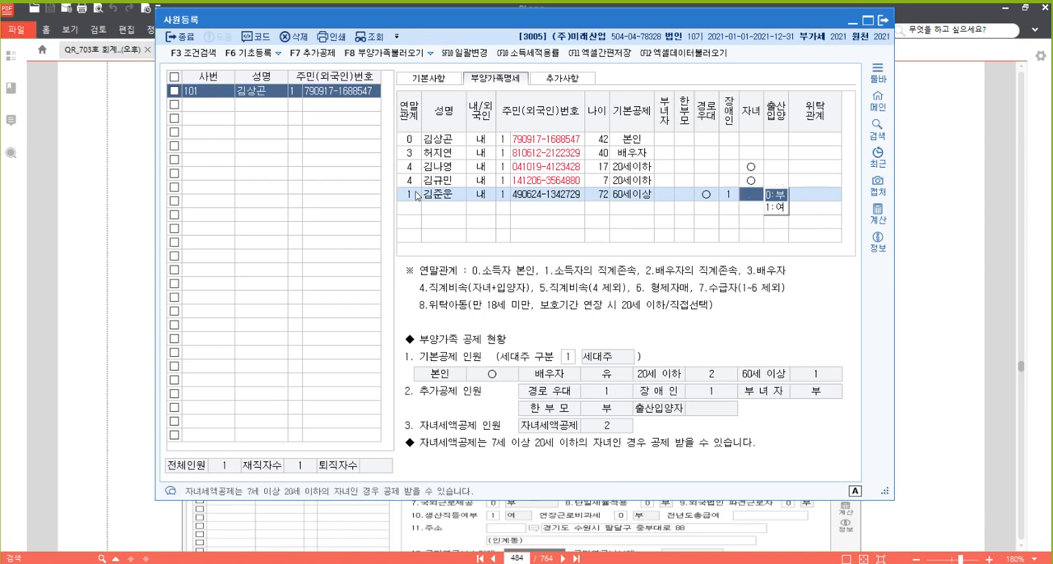
Recheck the father's 장애인 entry, leave 자녀 and 출산입양 at 0:부, and complete the row
{"action": "key", "text": "Left"}
{"action": "key", "text": "Return"}
{"action": "key", "text": "Return"}
{"action": "key", "text": "Return"}
{"action": "key", "text": "Return"}
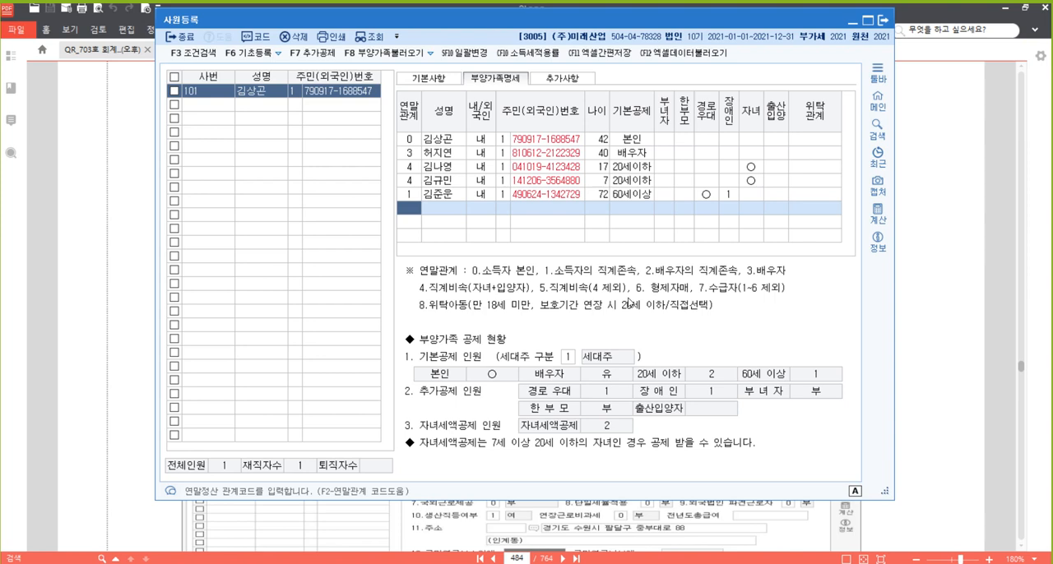
Review the 세대주 구분 options and the 주민등록번호 entries of all family members in 부양가족명세
{"action": "left_click", "coordinate": [569, 357]}
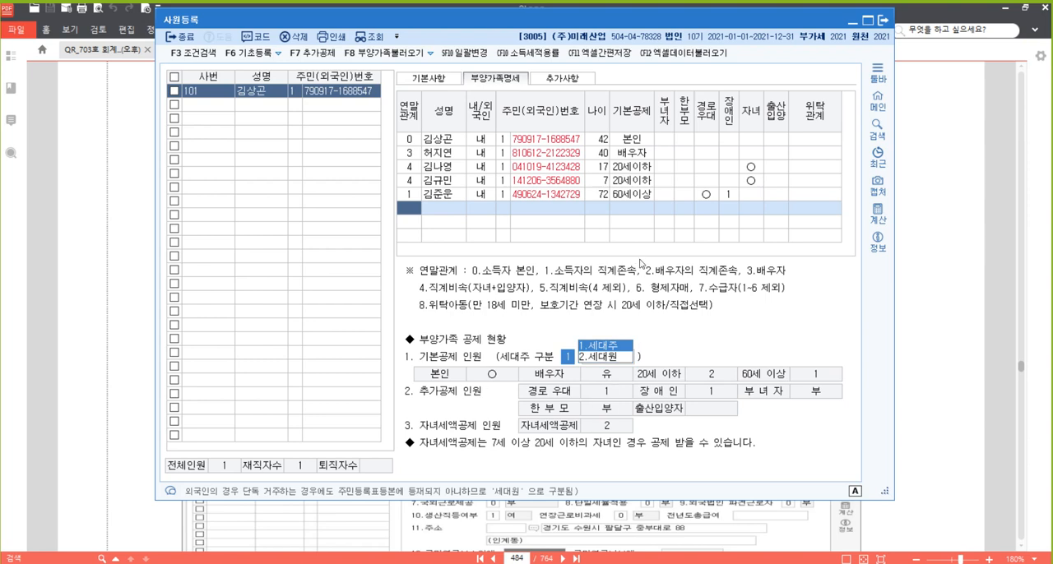
{"action": "left_click", "coordinate": [534, 141]}
{"action": "left_click", "coordinate": [535, 153]}
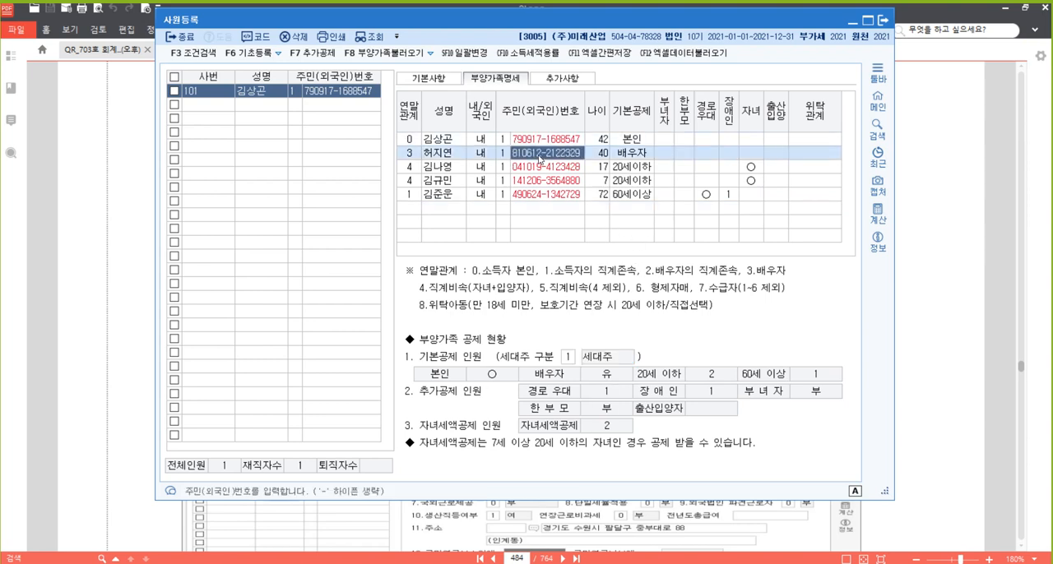
{"action": "left_click", "coordinate": [539, 166]}
{"action": "left_click", "coordinate": [542, 179]}
{"action": "left_click", "coordinate": [544, 196]}
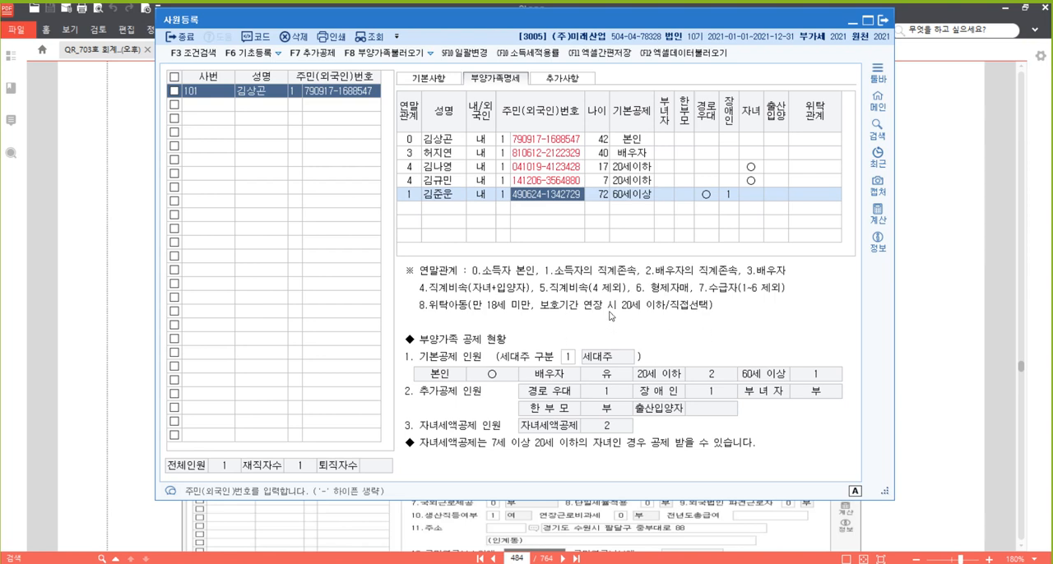
Open 추가사항 for employee 101 and examine the options for 소득세 적용률 and 중소기업취업감면여부
{"action": "left_click", "coordinate": [565, 81]}
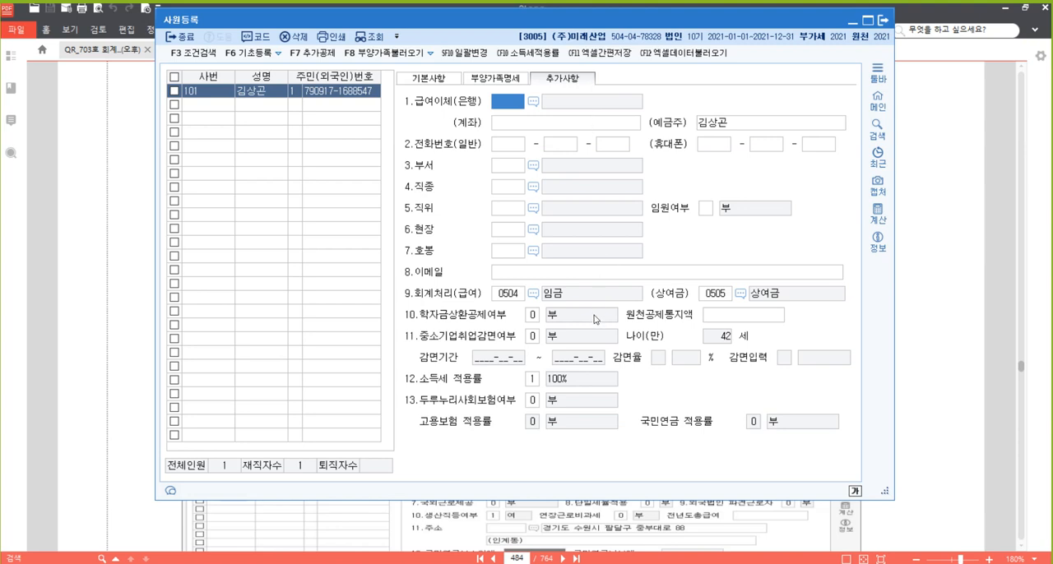
{"action": "left_click", "coordinate": [532, 380]}
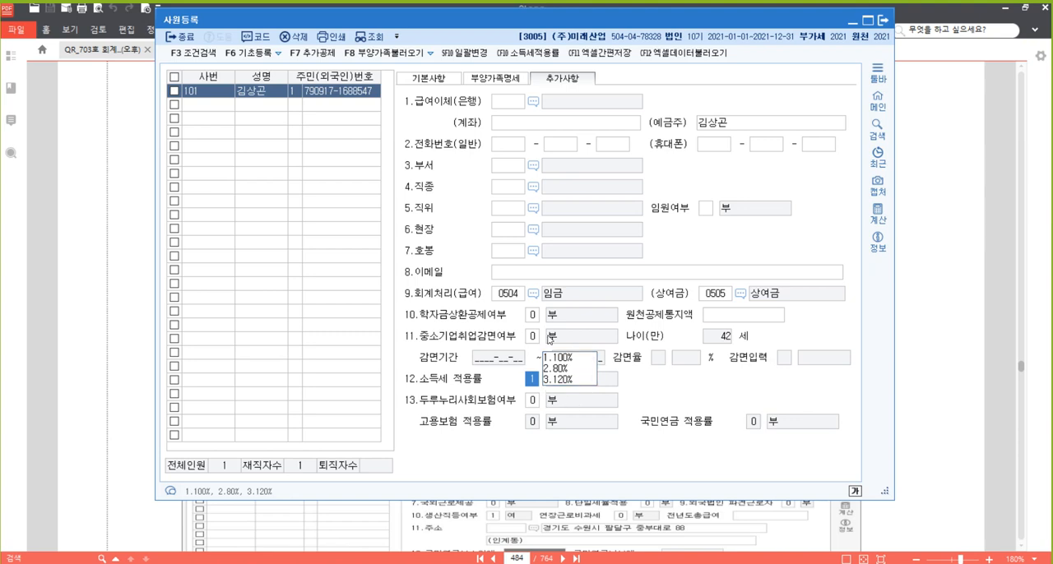
{"action": "left_click", "coordinate": [589, 358]}
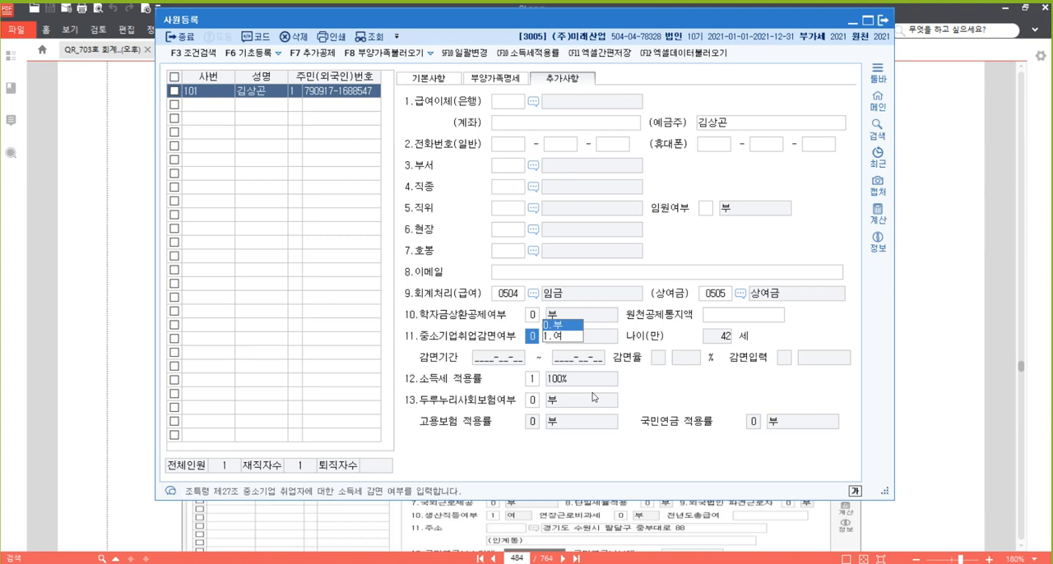
Try 중소기업취업감면여부 1:여 with 감면기간 2021-05-01 to 2026-05-31, 감면율 4:90 and 감면입력 1:급여입력
{"action": "type", "text": "1"}
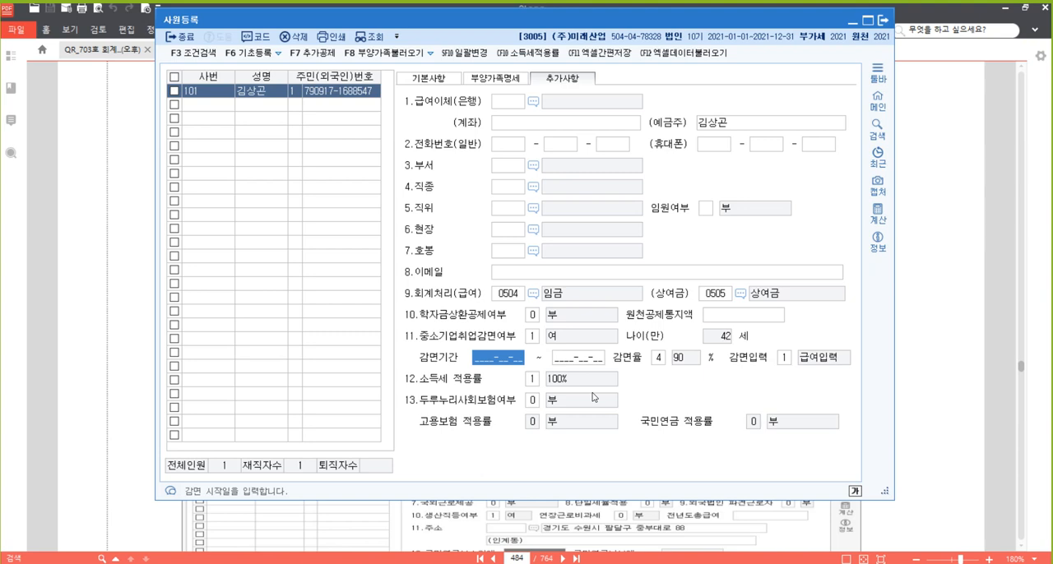
{"action": "type", "text": "2021-05-0"}
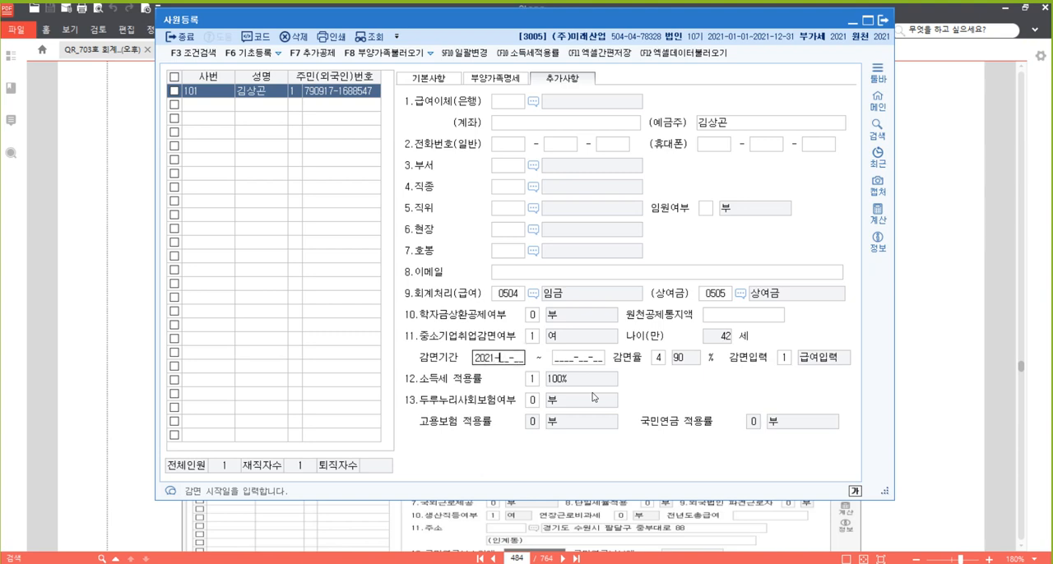
{"action": "type", "text": "1"}
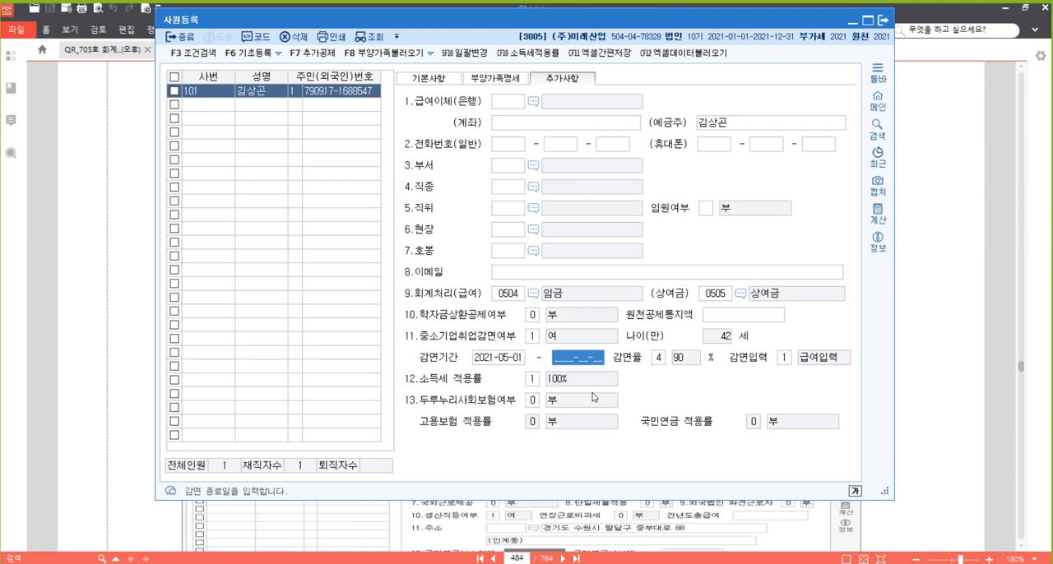
{"action": "type", "text": "2026-"}
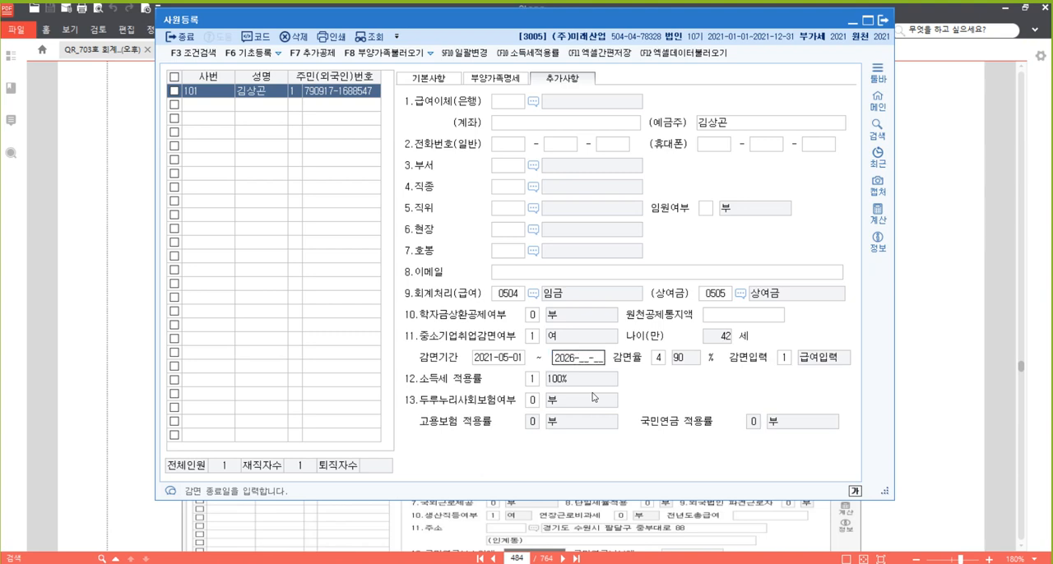
{"action": "type", "text": "05-31"}
{"action": "key", "text": "Return"}
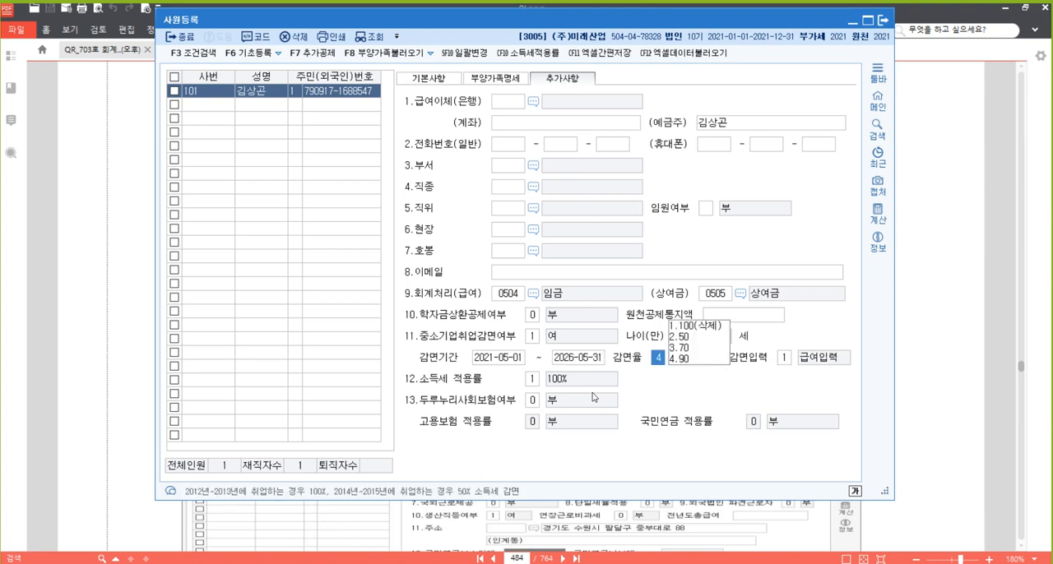
{"action": "key", "text": "Return"}
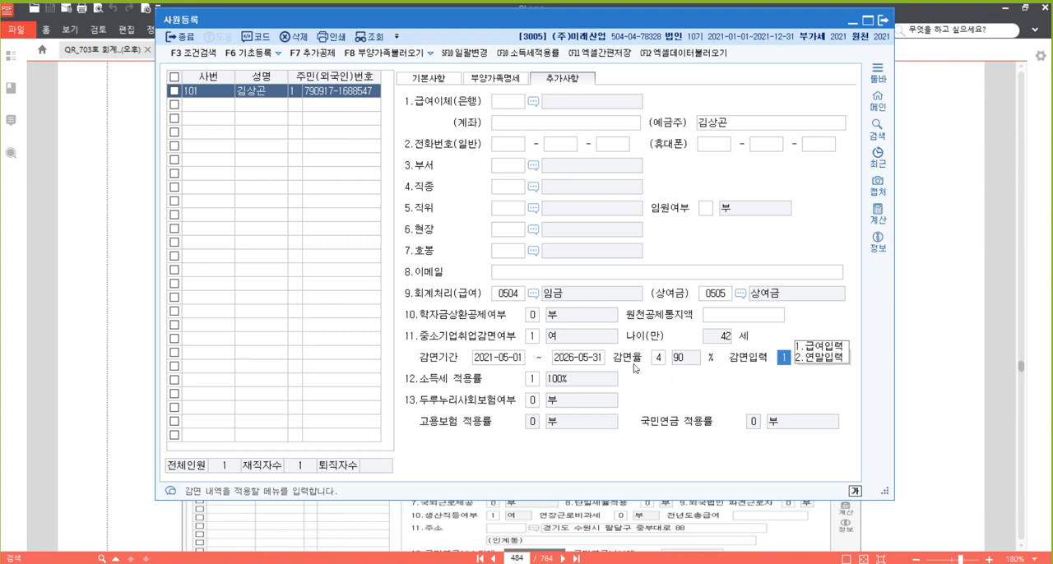
Return 중소기업취업감면여부 to 0:부, recheck it, and look at the 학자금상환공제여부 options
{"action": "left_click", "coordinate": [544, 338]}
{"action": "type", "text": "0"}
{"action": "key", "text": "Return"}
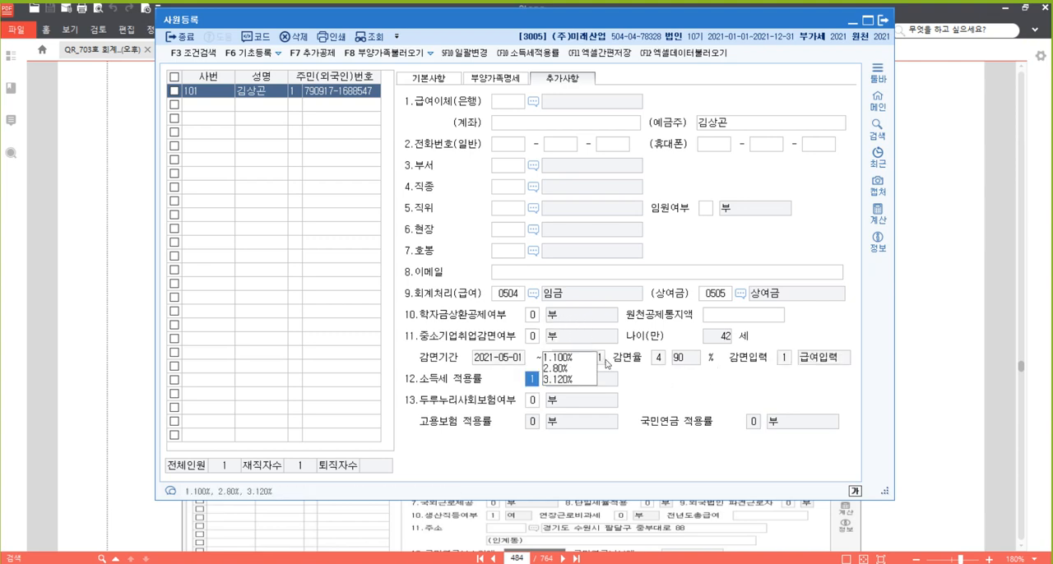
{"action": "left_click", "coordinate": [532, 338]}
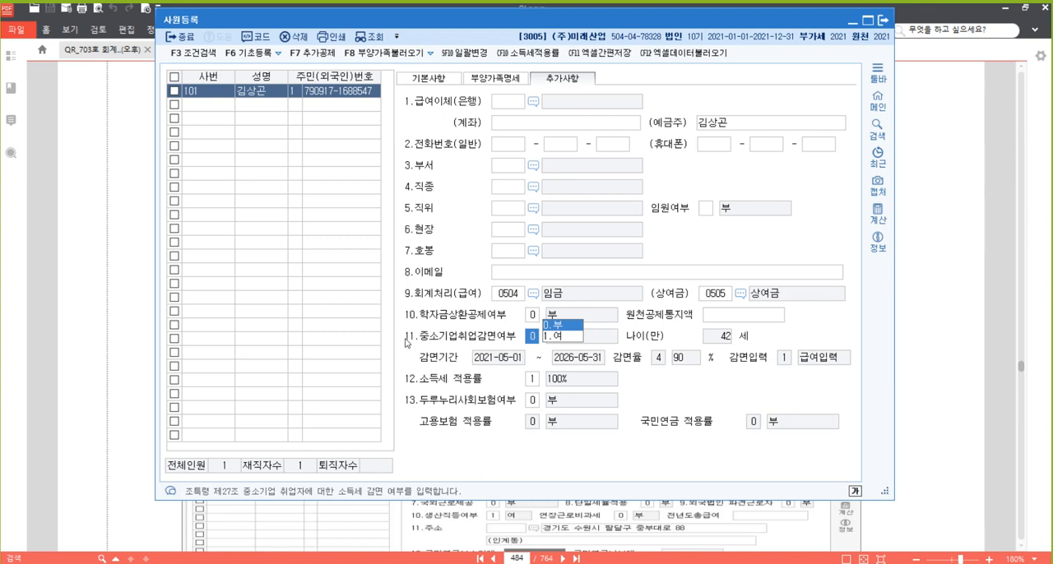
{"action": "left_click", "coordinate": [533, 316]}
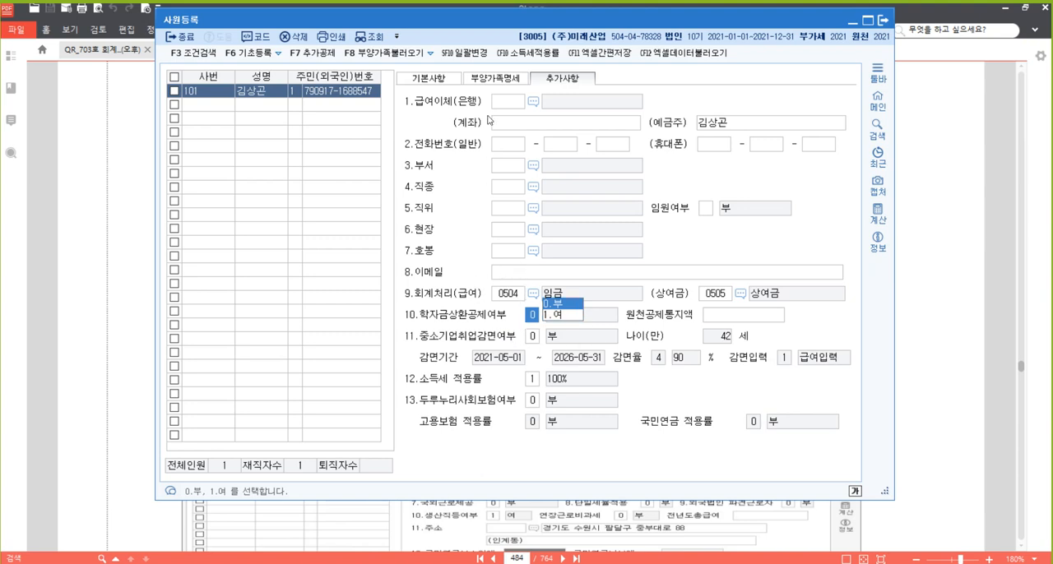
Return to 기본사항, select the empty employee row below 101, and consult [자료 2] in the PDF for employee 102
{"action": "left_click", "coordinate": [435, 82]}
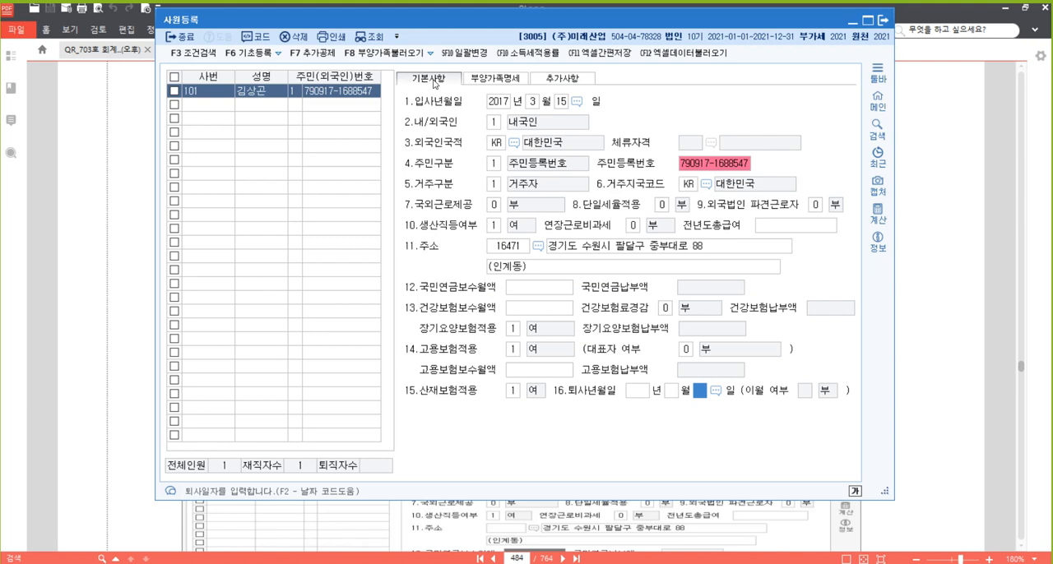
{"action": "left_click", "coordinate": [214, 104]}
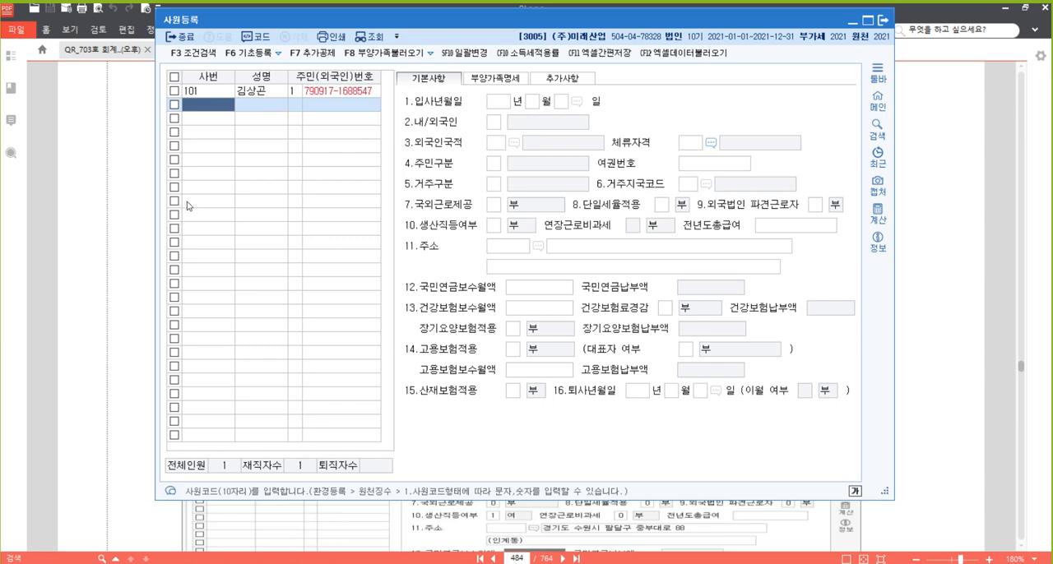
{"action": "left_click", "coordinate": [1018, 247]}
{"action": "scroll", "coordinate": [785, 255], "scroll_direction": "down", "scroll_amount": 10}
{"action": "scroll", "coordinate": [786, 255], "scroll_direction": "down", "scroll_amount": 5}
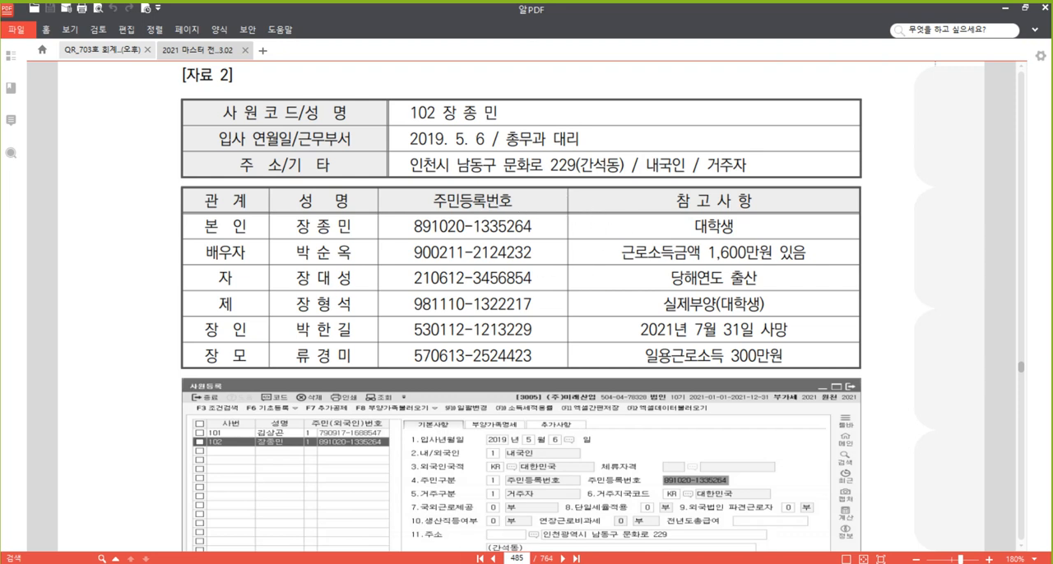
{"action": "mouse_move", "coordinate": [358, 563]}
{"action": "left_click", "coordinate": [358, 526]}
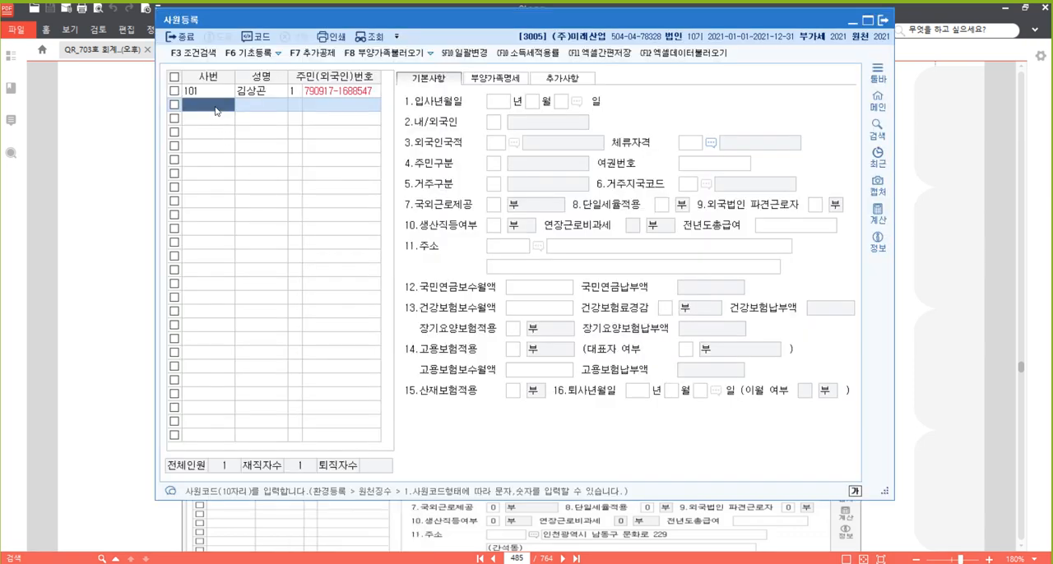
Register 사번 102 with the employee's name and 주민등록번호 from [자료 2], keeping the number type at 1:주민등록번호
{"action": "type", "text": "102"}
{"action": "key", "text": "Return"}
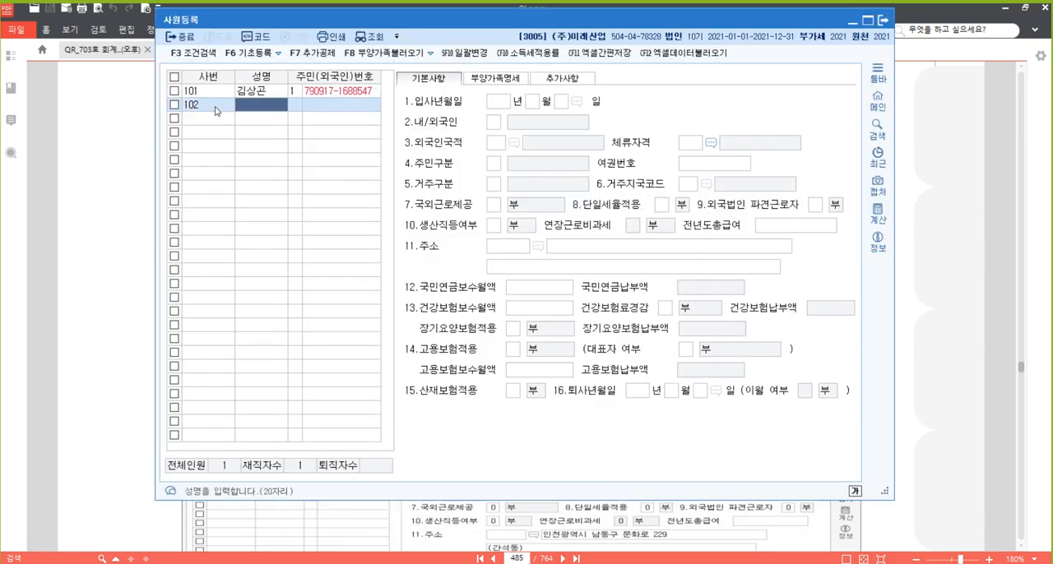
{"action": "key", "text": "Return"}
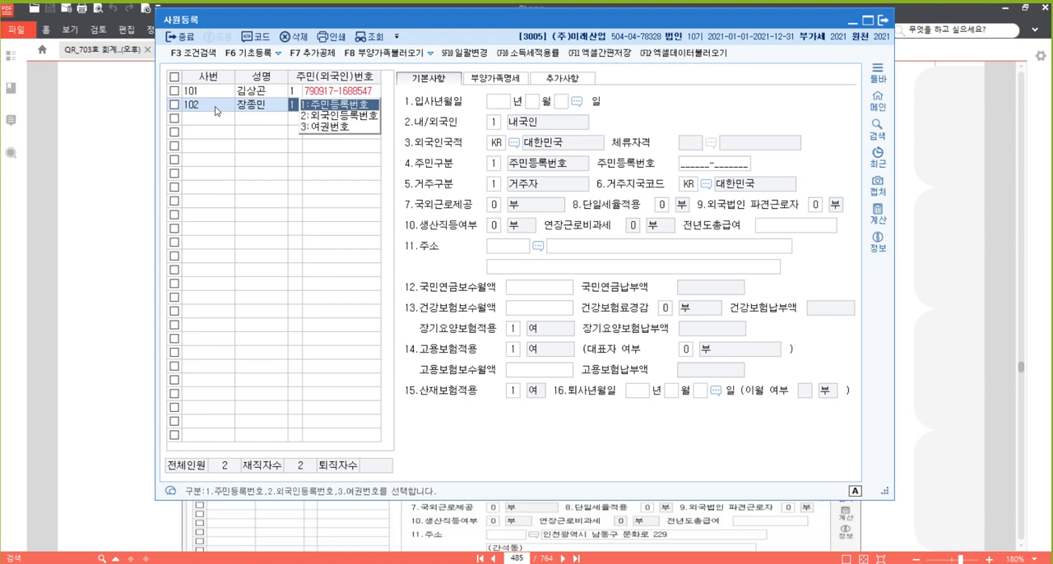
{"action": "key", "text": "Return"}
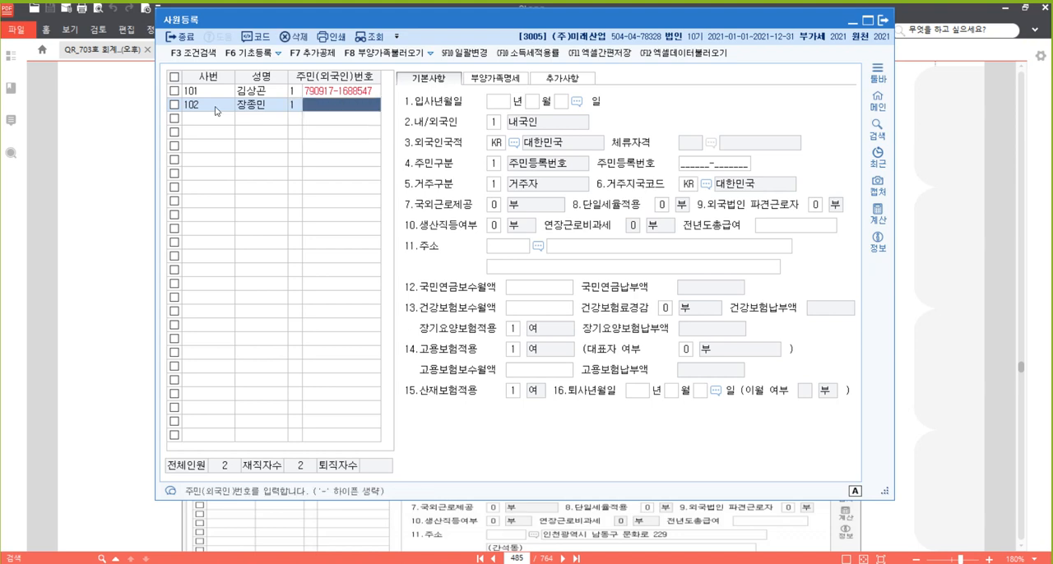
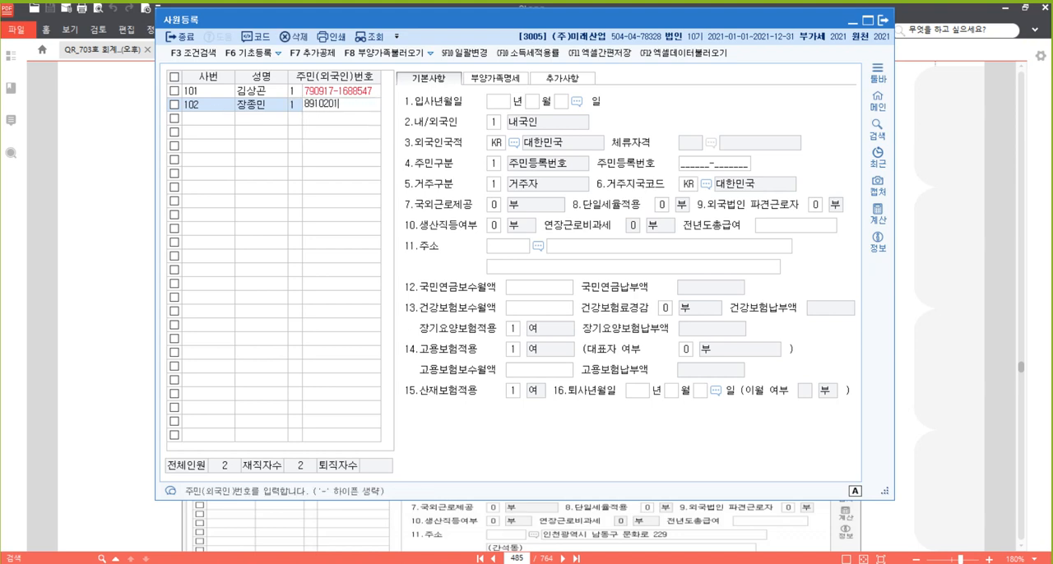
{"action": "key", "text": "Return"}
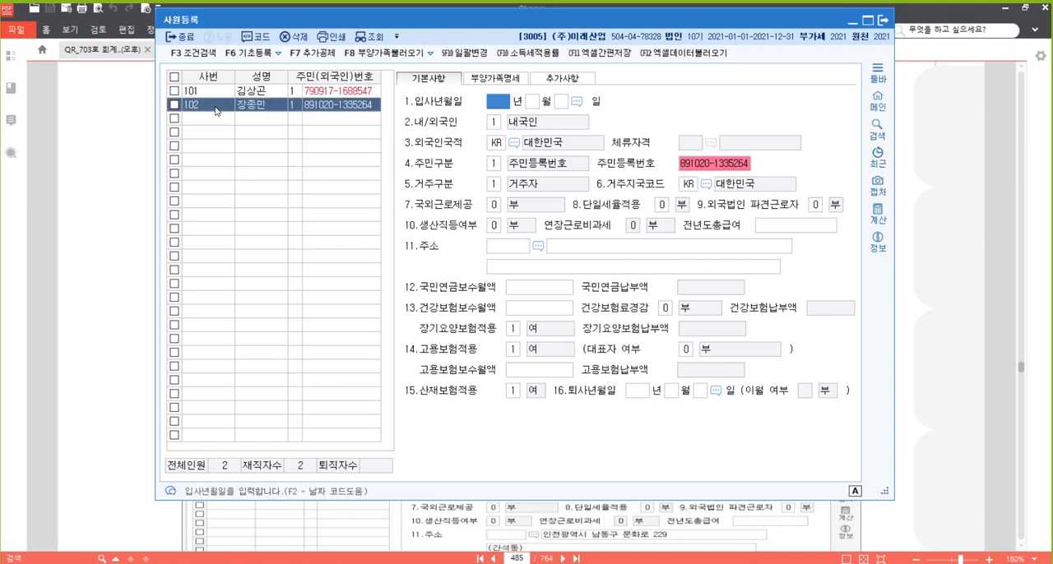
Set employee 102's 입사년월일 to 2019-5-6 and accept 1:내국인 and the remaining defaults up to 주소
{"action": "type", "text": "2019 년 "}
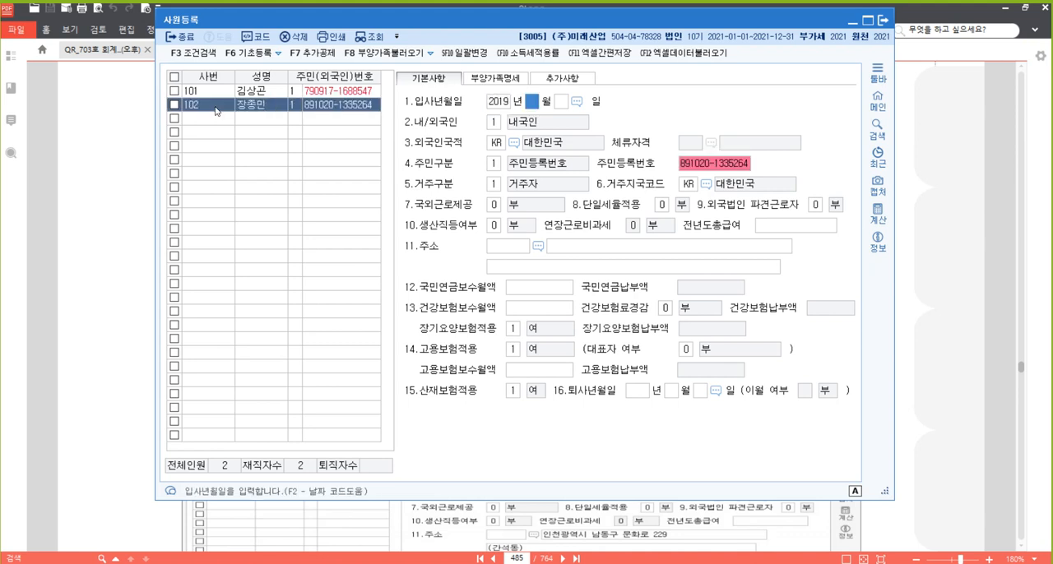
{"action": "type", "text": "5"}
{"action": "key", "text": "Return"}
{"action": "type", "text": "6"}
{"action": "key", "text": "Return"}
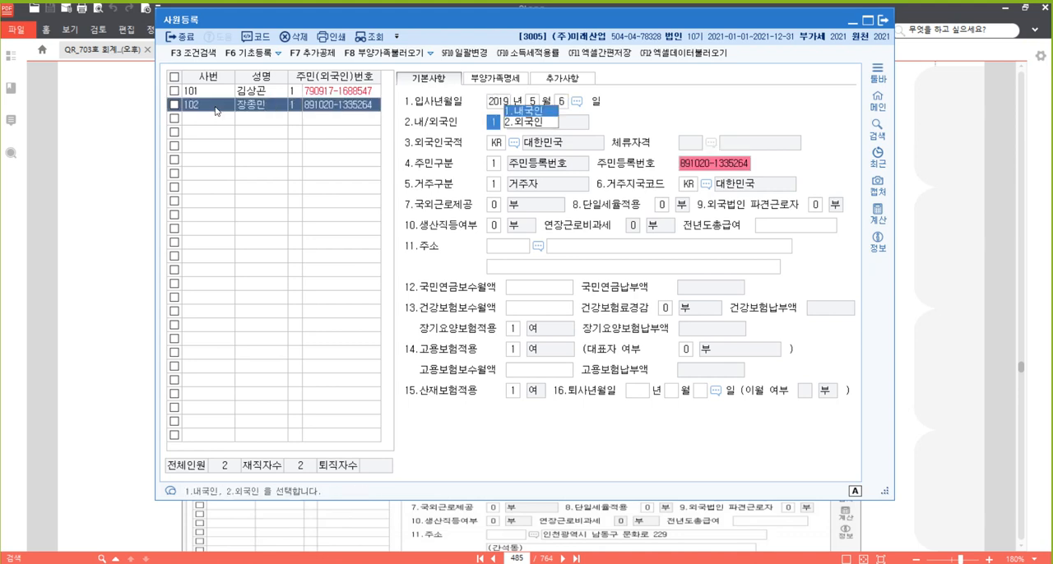
{"action": "key", "text": "Return"}
{"action": "key", "text": "Return"}
{"action": "key", "text": "Return"}
{"action": "key", "text": "Return"}
{"action": "key", "text": "Return"}
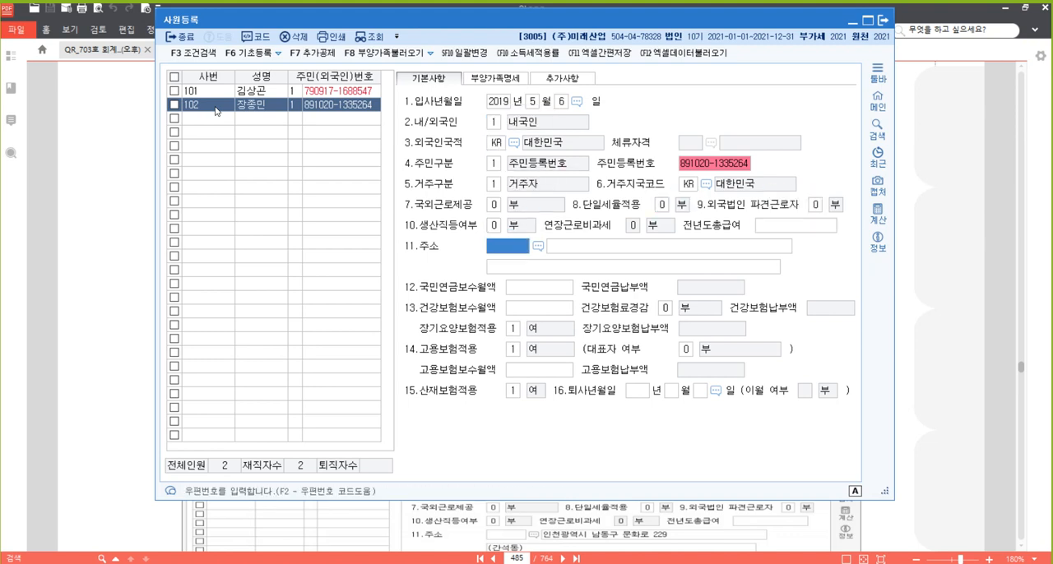
Search the postcode lookup for the employee's road address from [자료 2] and fill 주소 with the matching result
{"action": "key", "text": "F2"}
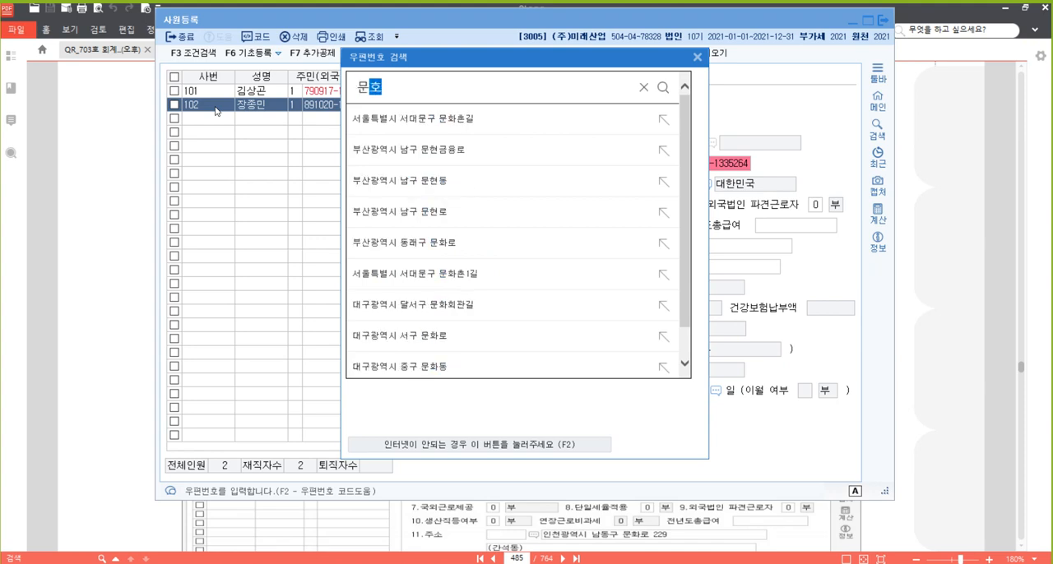
{"action": "key", "text": "Return"}
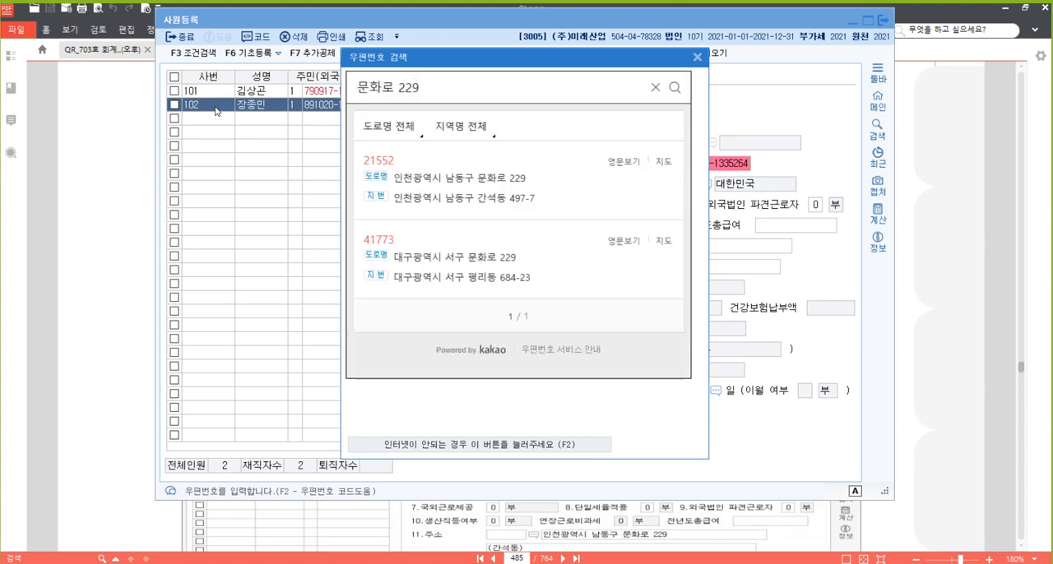
{"action": "left_click", "coordinate": [461, 178]}
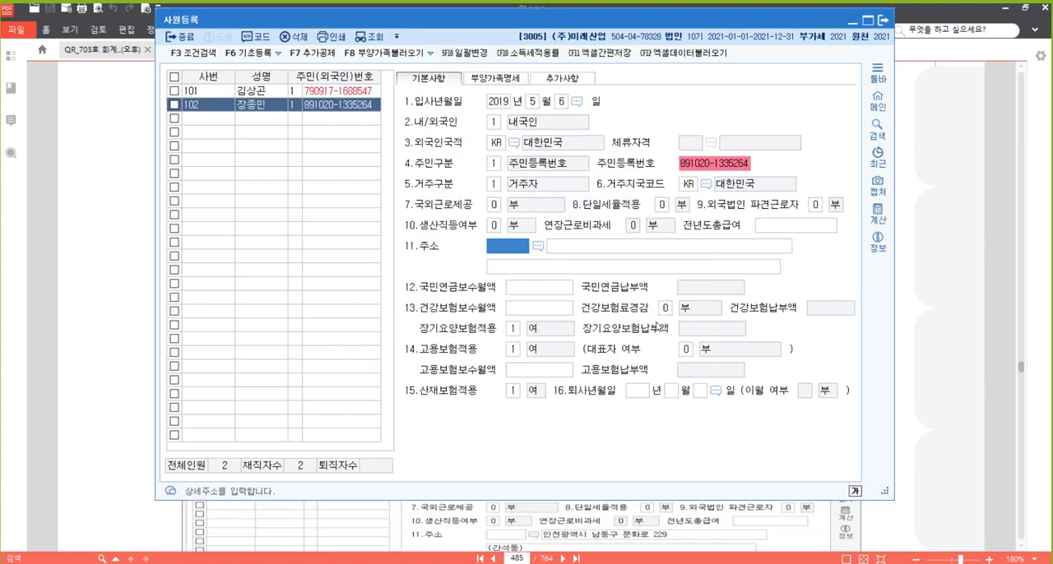
{"action": "key", "text": "Return"}
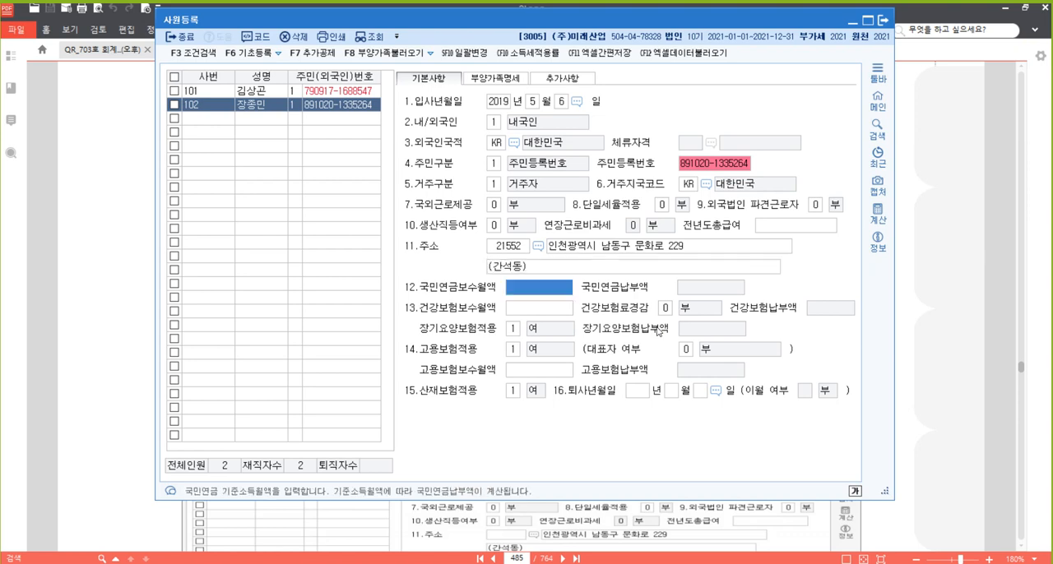
Leave 국민연금보수월액 and 건강보험보수월액 blank and recheck employee 102's 입사년월일 year, month and day
{"action": "key", "text": "Return"}
{"action": "key", "text": "Return"}
{"action": "key", "text": "Return"}
{"action": "key", "text": "Return"}
{"action": "key", "text": "Return"}
{"action": "key", "text": "Return"}
{"action": "key", "text": "Return"}
{"action": "key", "text": "Return"}
{"action": "key", "text": "Return"}
{"action": "key", "text": "Return"}
{"action": "key", "text": "Return"}
{"action": "key", "text": "Return"}
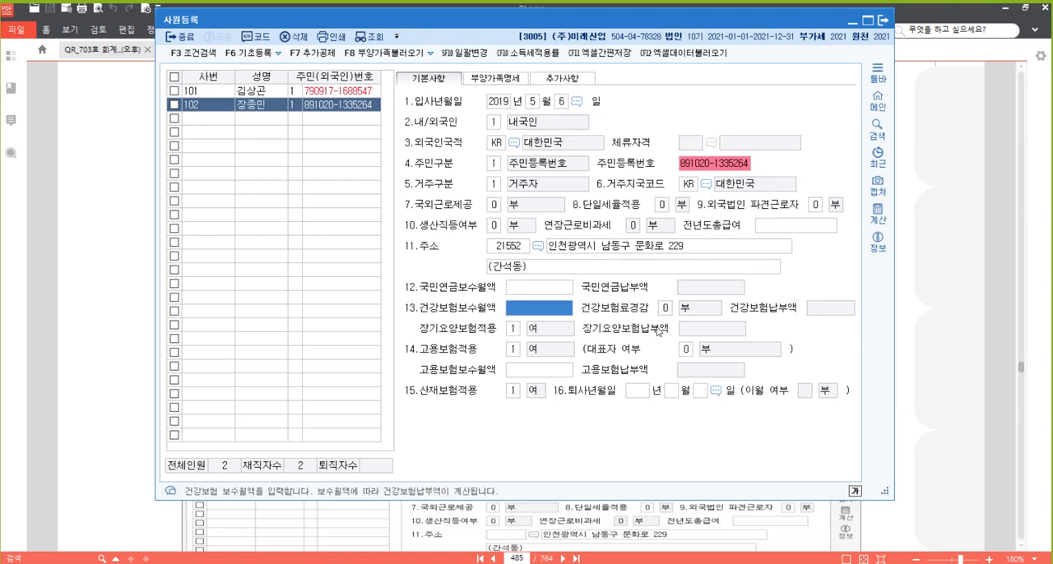
{"action": "key", "text": "Up"}
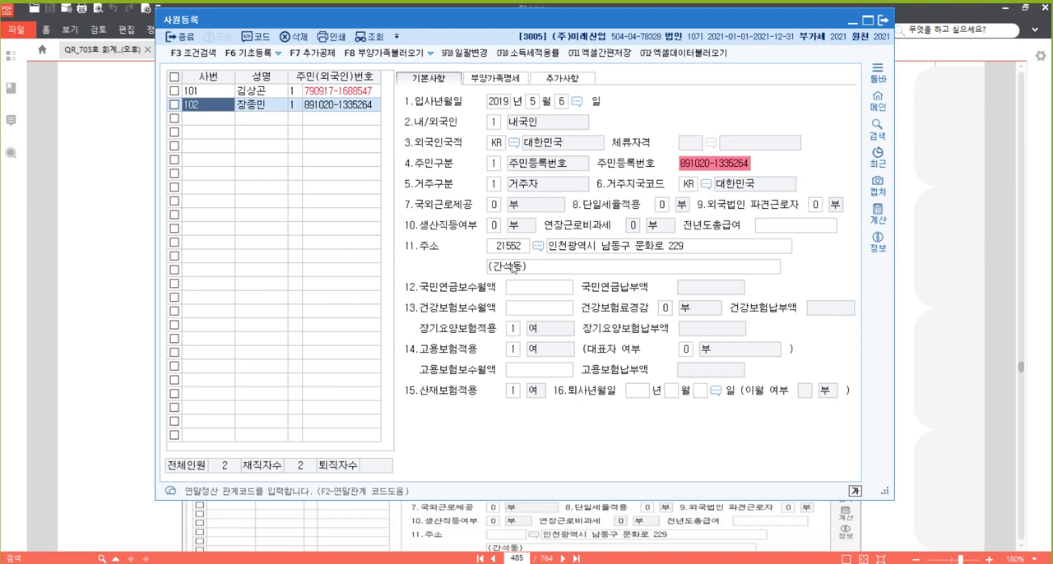
{"action": "left_click", "coordinate": [506, 99]}
{"action": "left_click", "coordinate": [536, 102]}
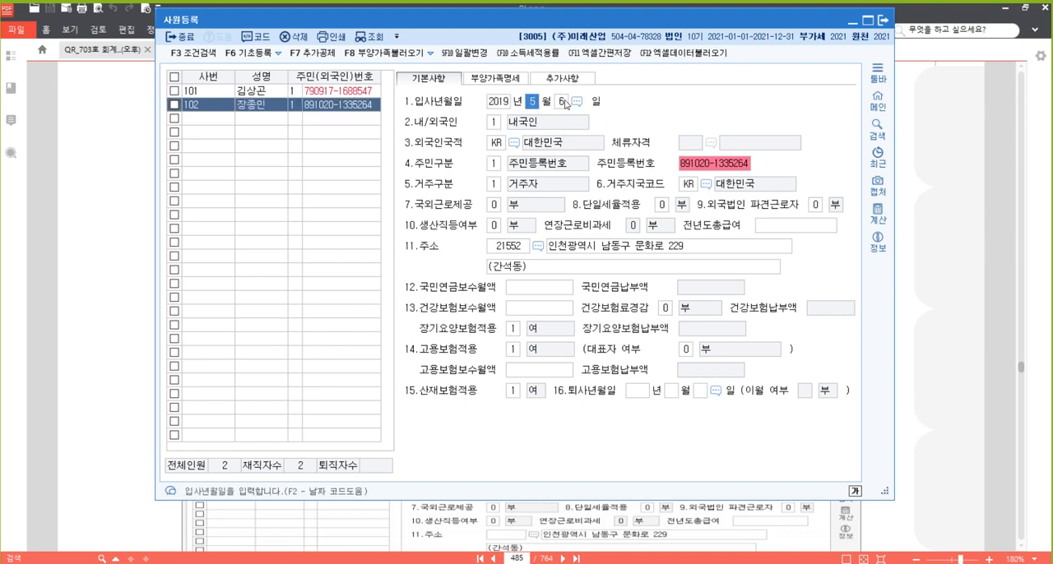
{"action": "left_click", "coordinate": [563, 101]}
Open 부양가족명세 for employee 102, switch to the PDF's [자료 2] and highlight the spouse's 근로소득금액 remark
{"action": "left_click", "coordinate": [495, 79]}
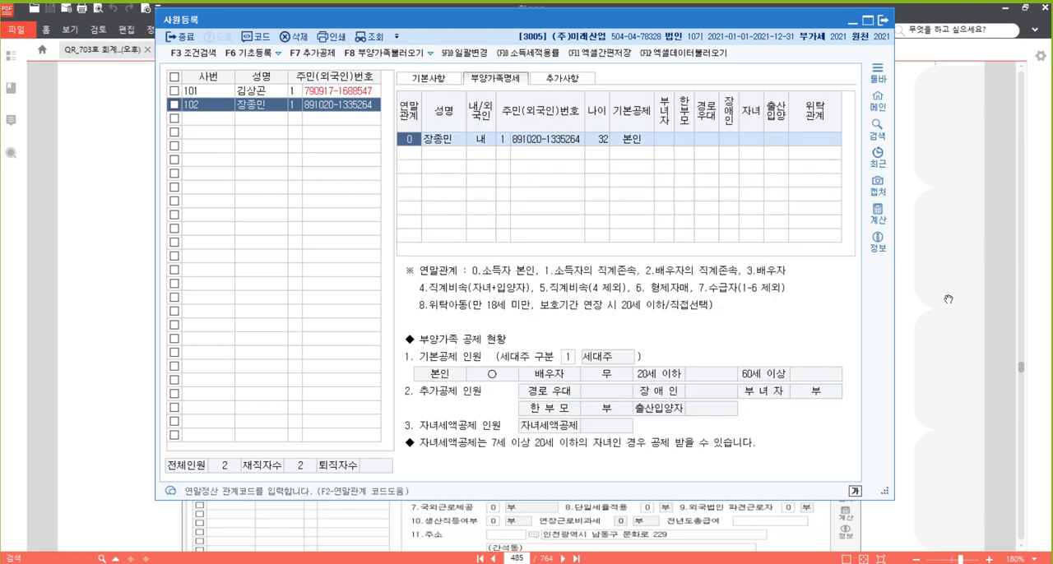
{"action": "left_click", "coordinate": [948, 299]}
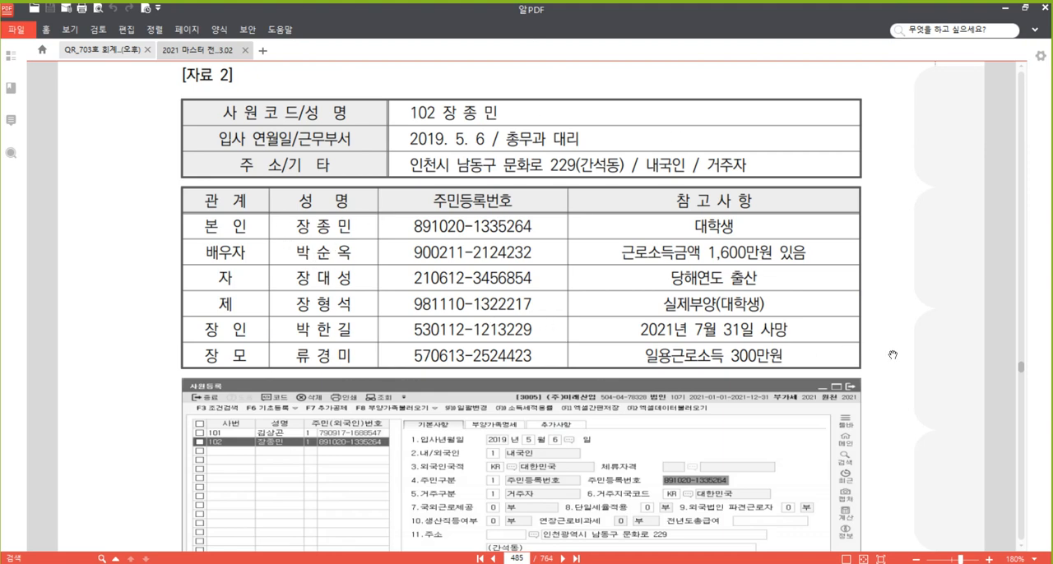
{"action": "scroll", "coordinate": [892, 355], "scroll_direction": "down", "scroll_amount": 1}
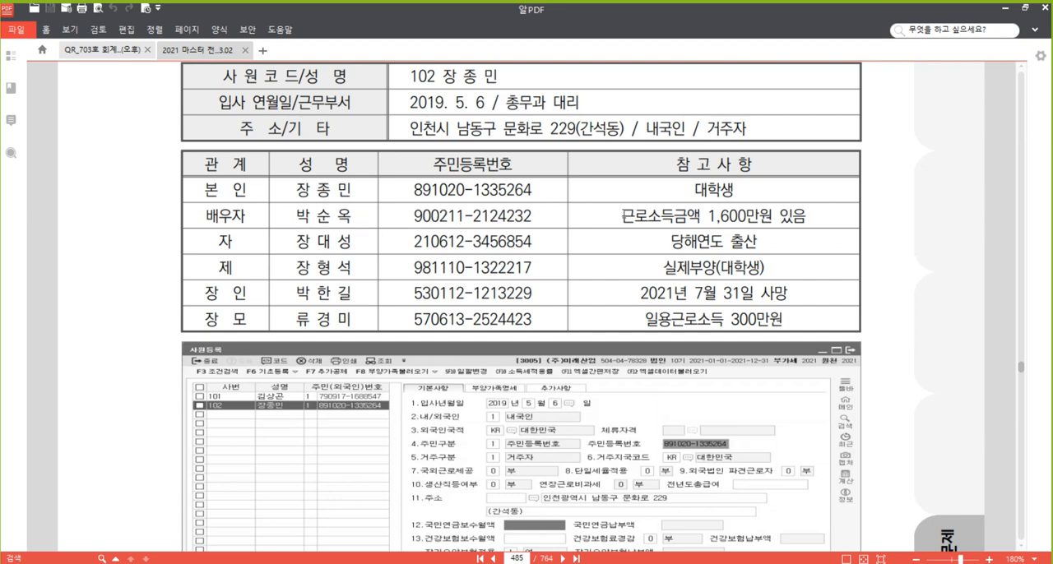
{"action": "left_click_drag", "start_coordinate": [621, 216], "coordinate": [806, 216]}
{"action": "right_click", "coordinate": [779, 216]}
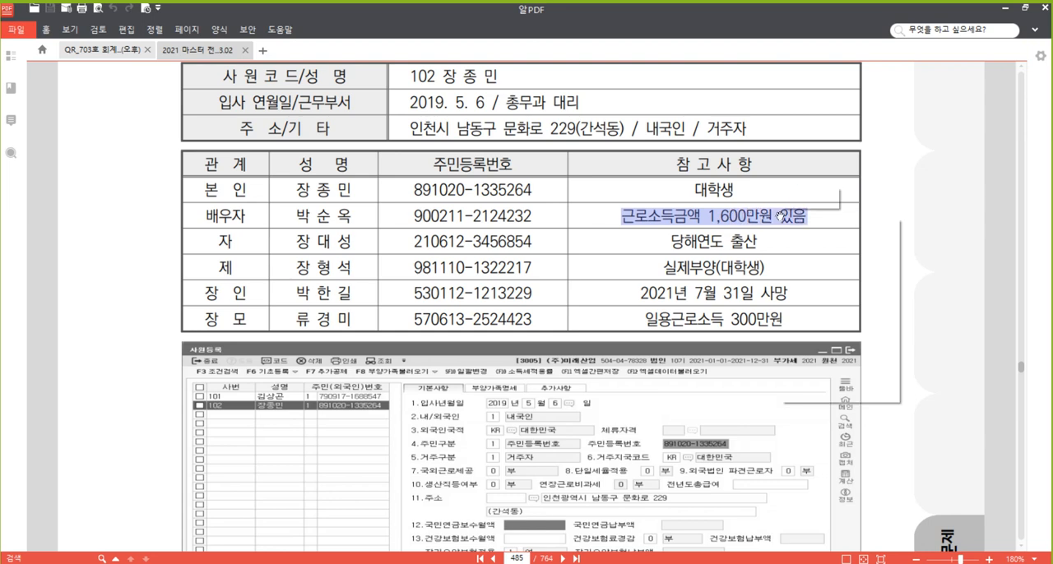
Strike through 배우자 in the 관계 column of the [자료 2] family table
{"action": "left_click", "coordinate": [832, 279]}
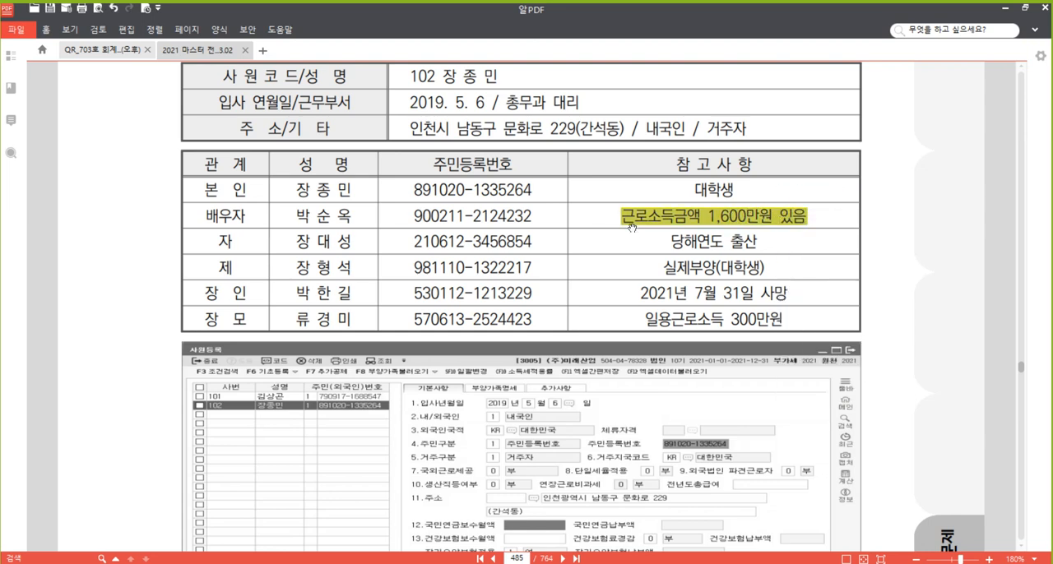
{"action": "left_click", "coordinate": [701, 189]}
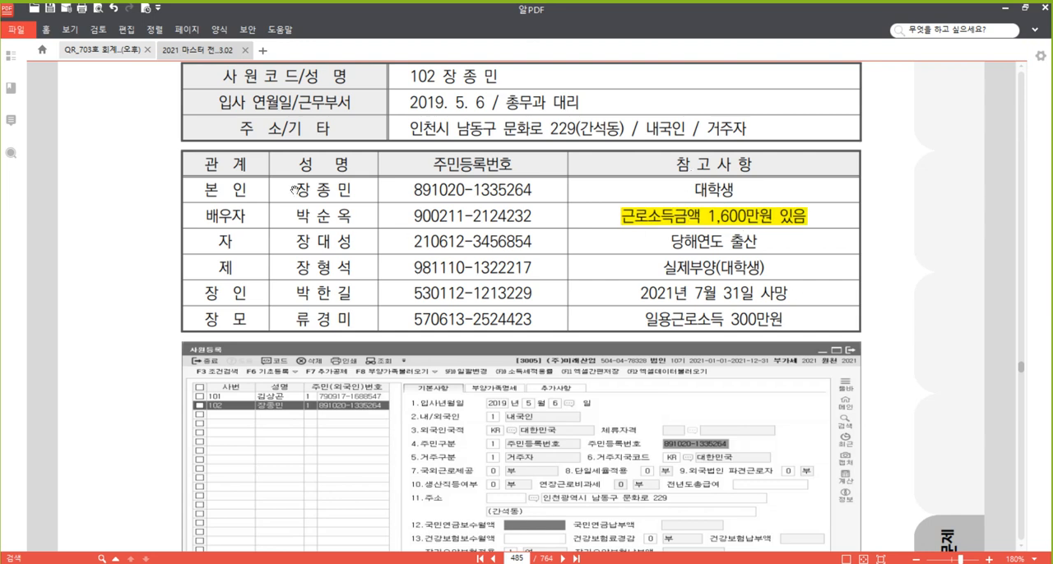
{"action": "double_click", "coordinate": [220, 216]}
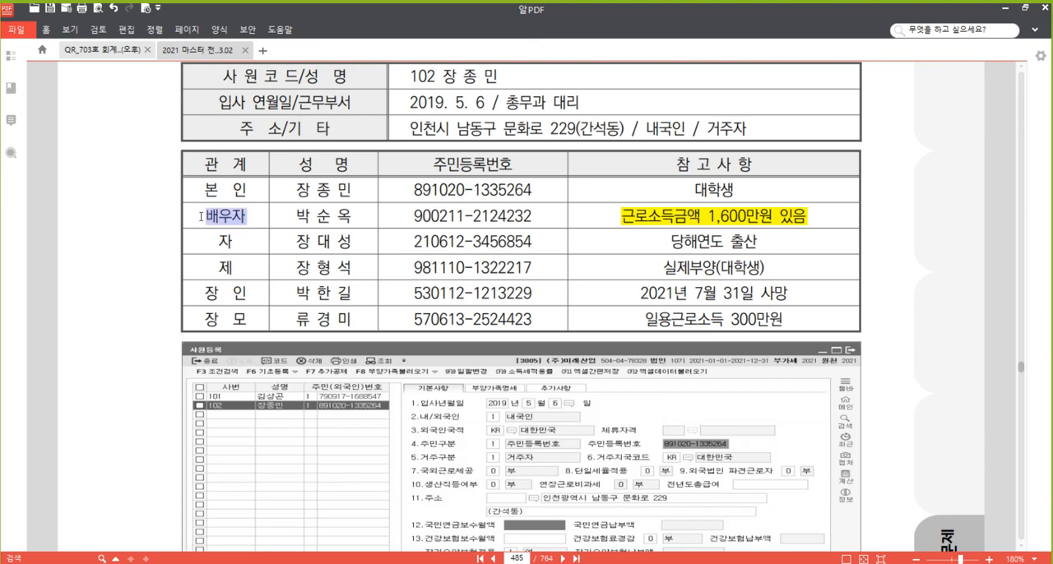
{"action": "right_click", "coordinate": [219, 214]}
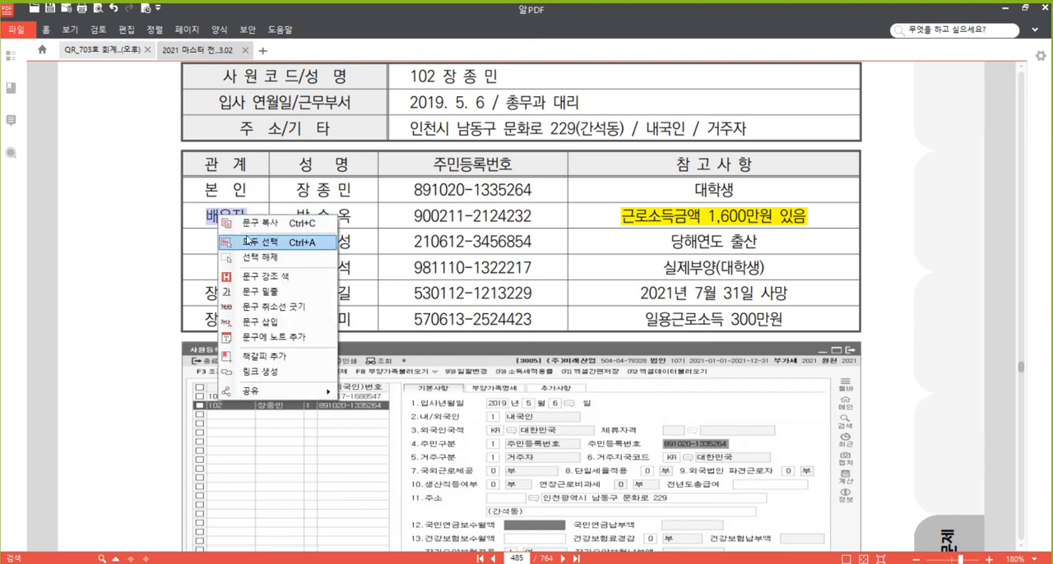
{"action": "left_click", "coordinate": [272, 306]}
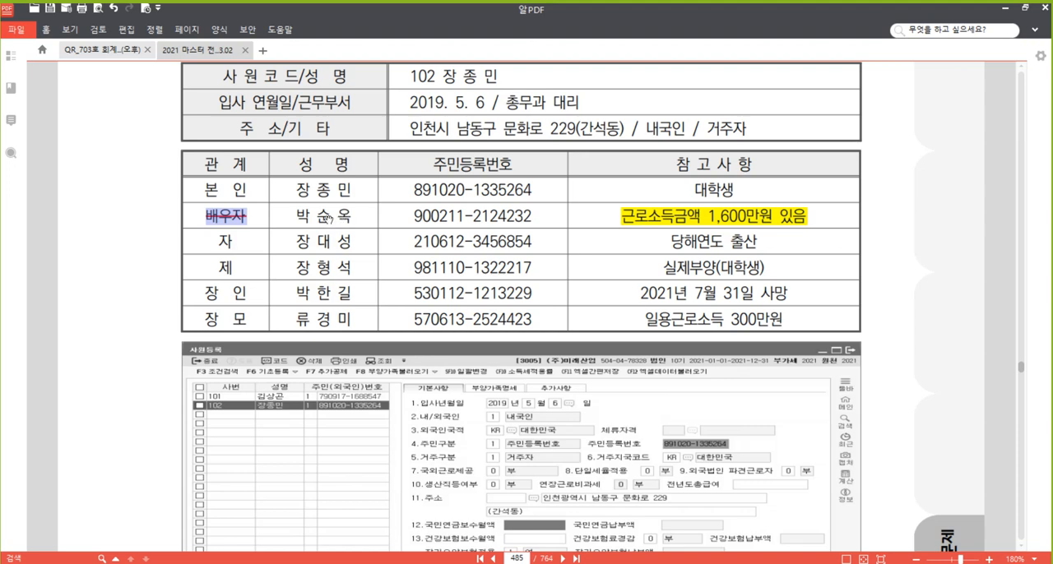
Activate the text selection tool and highlight the birth-year digits in the 주민등록번호 of the 제 row
{"action": "left_click", "coordinate": [1034, 29]}
{"action": "left_click", "coordinate": [52, 59]}
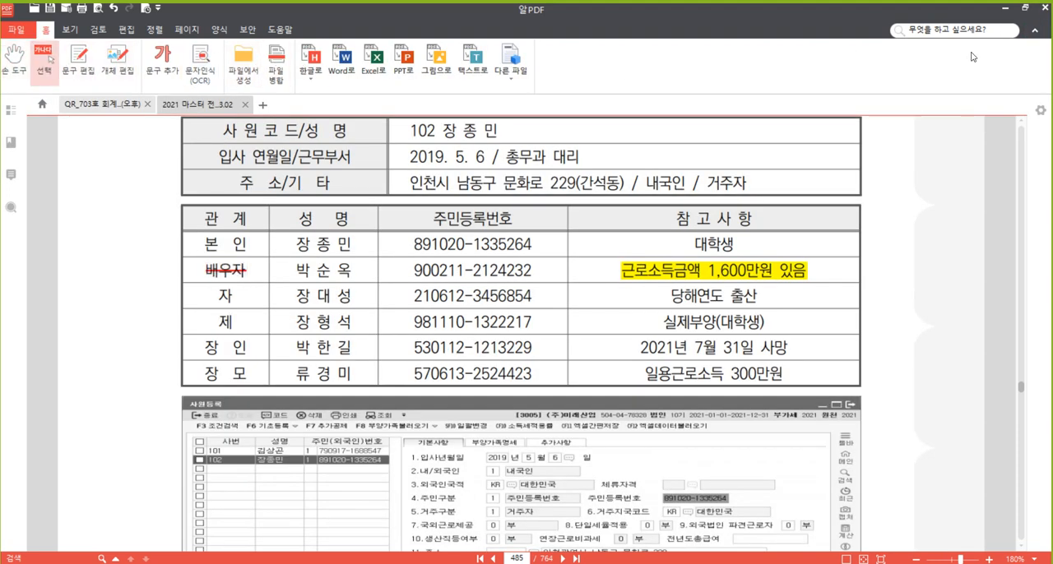
{"action": "left_click", "coordinate": [1034, 29]}
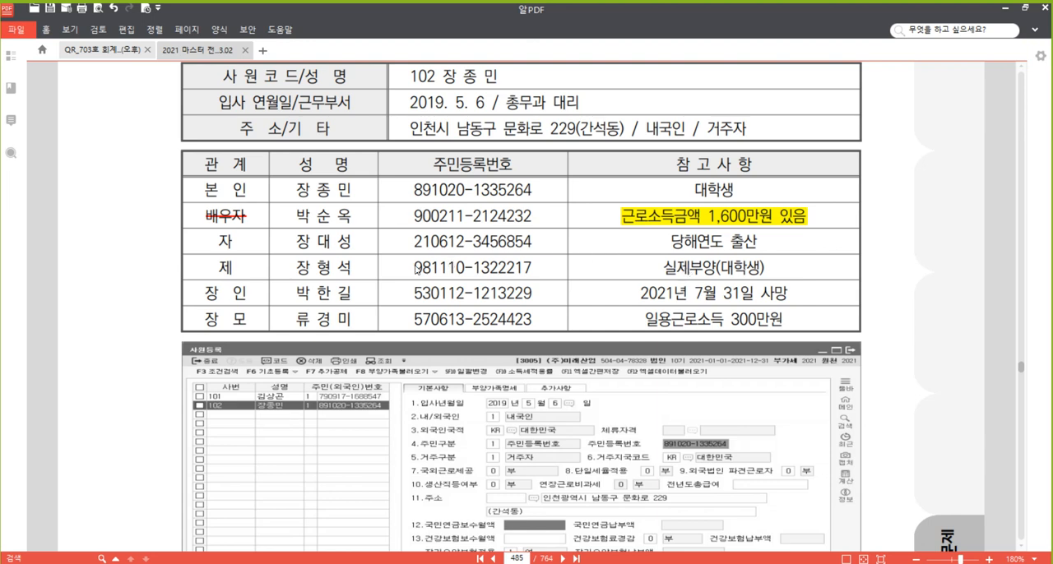
{"action": "left_click_drag", "start_coordinate": [415, 271], "coordinate": [426, 271]}
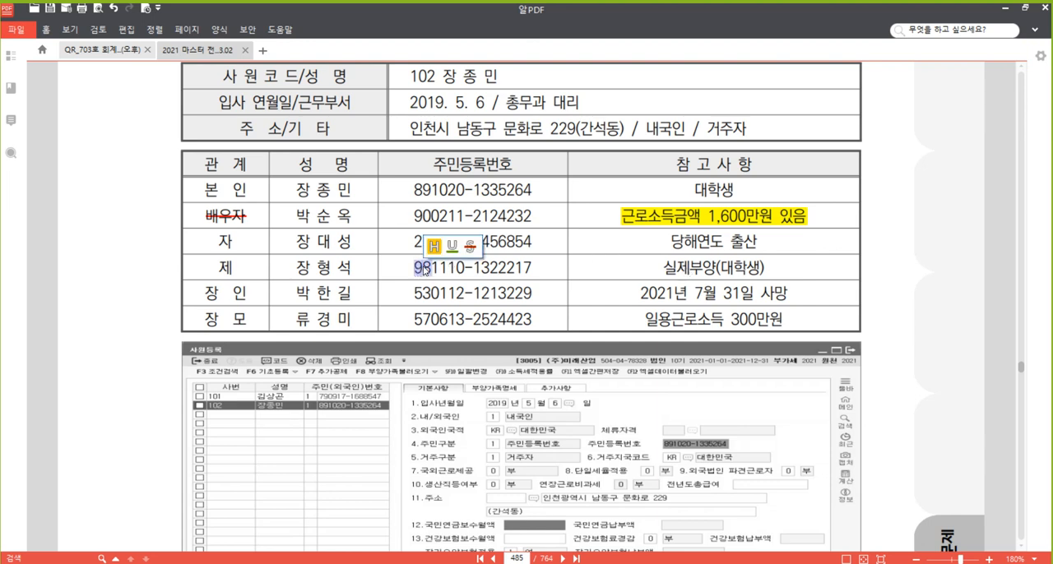
{"action": "right_click", "coordinate": [426, 267]}
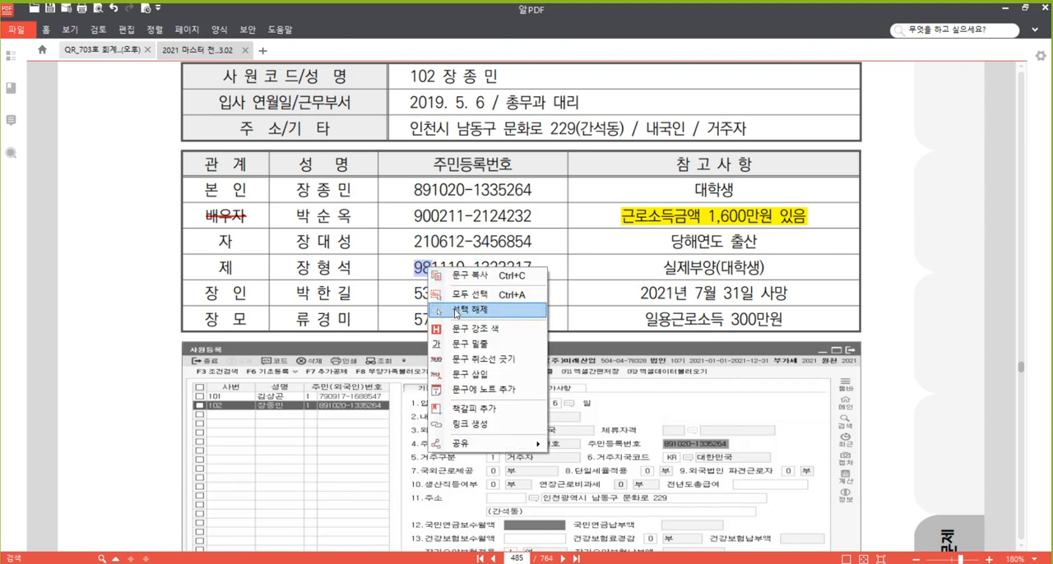
{"action": "left_click", "coordinate": [474, 329]}
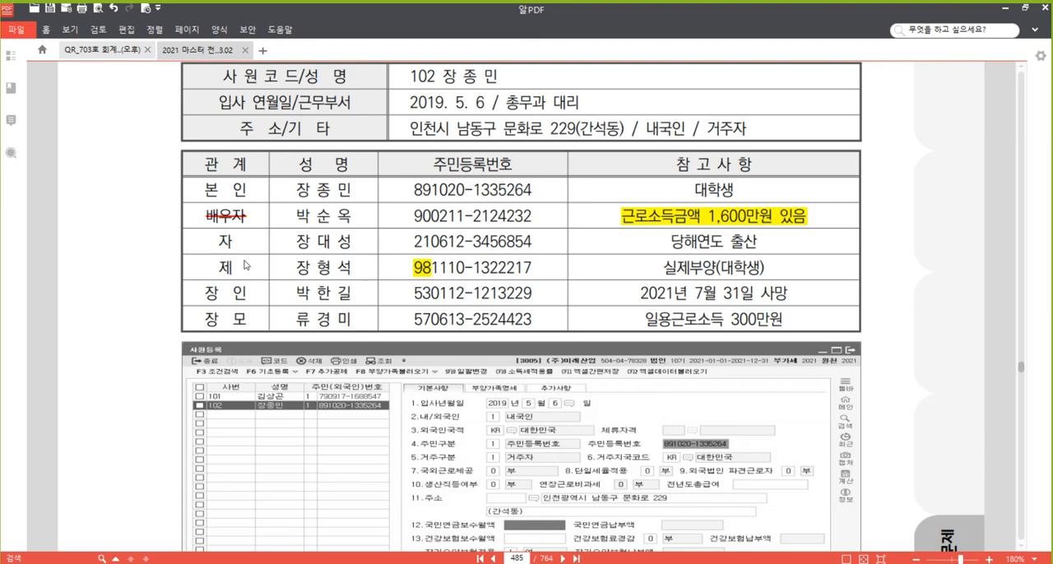
Strike through 제 in the 관계 column of the [자료 2] family table
{"action": "left_click_drag", "start_coordinate": [232, 268], "coordinate": [215, 268]}
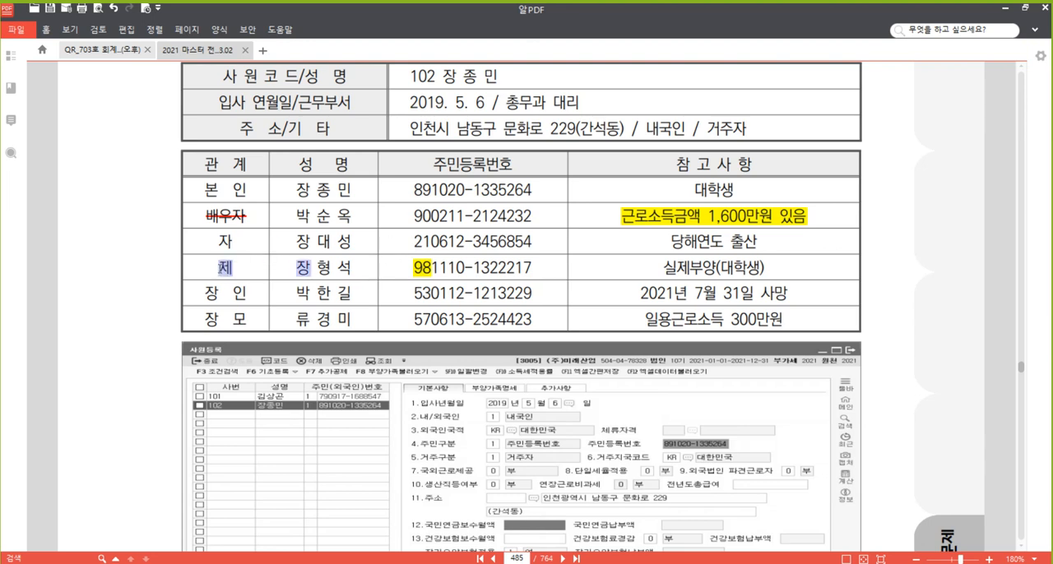
{"action": "right_click", "coordinate": [221, 268]}
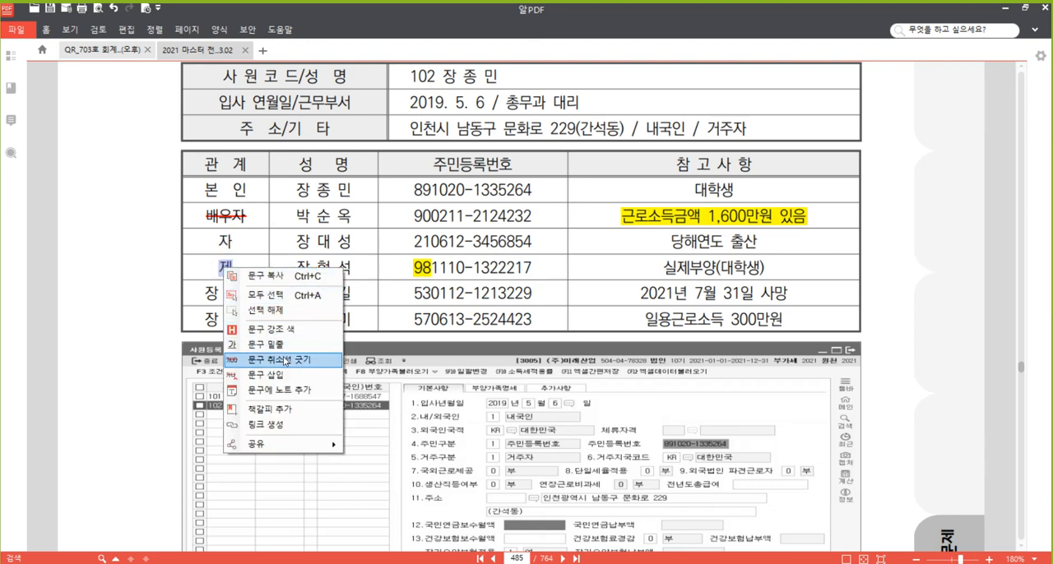
{"action": "left_click", "coordinate": [319, 346]}
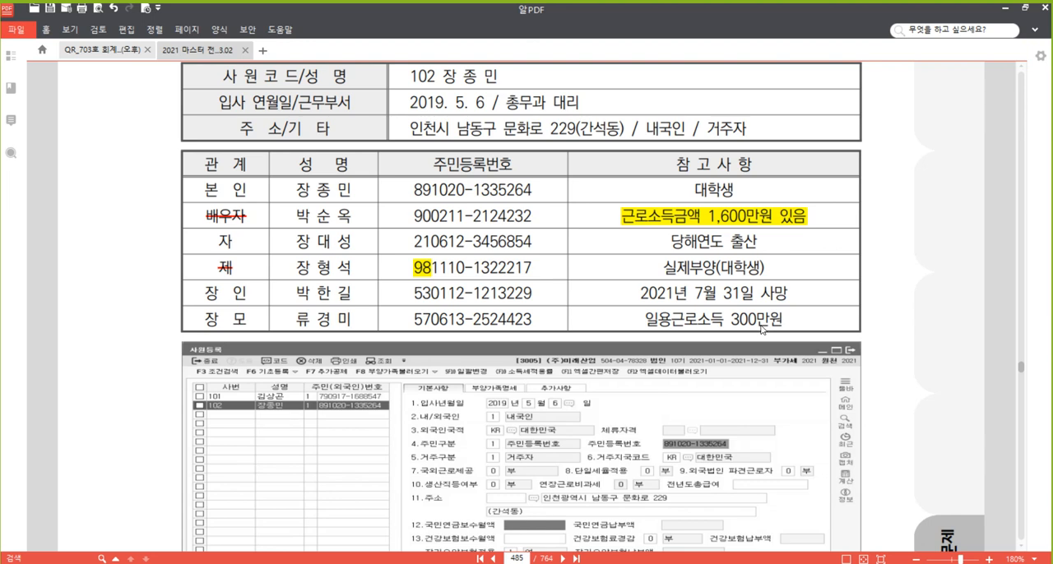
{"action": "left_click", "coordinate": [686, 218]}
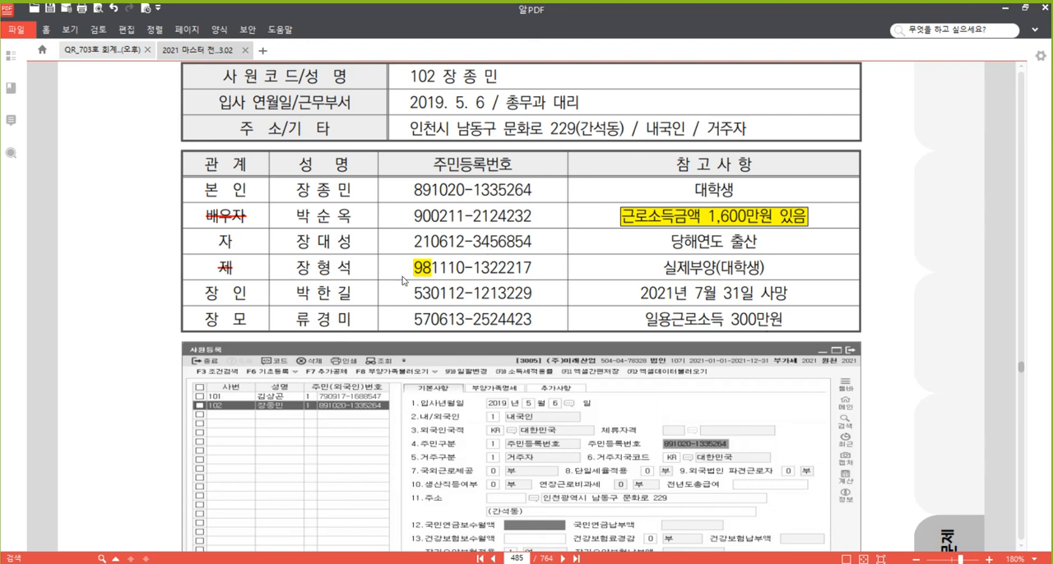
{"action": "left_click", "coordinate": [224, 268]}
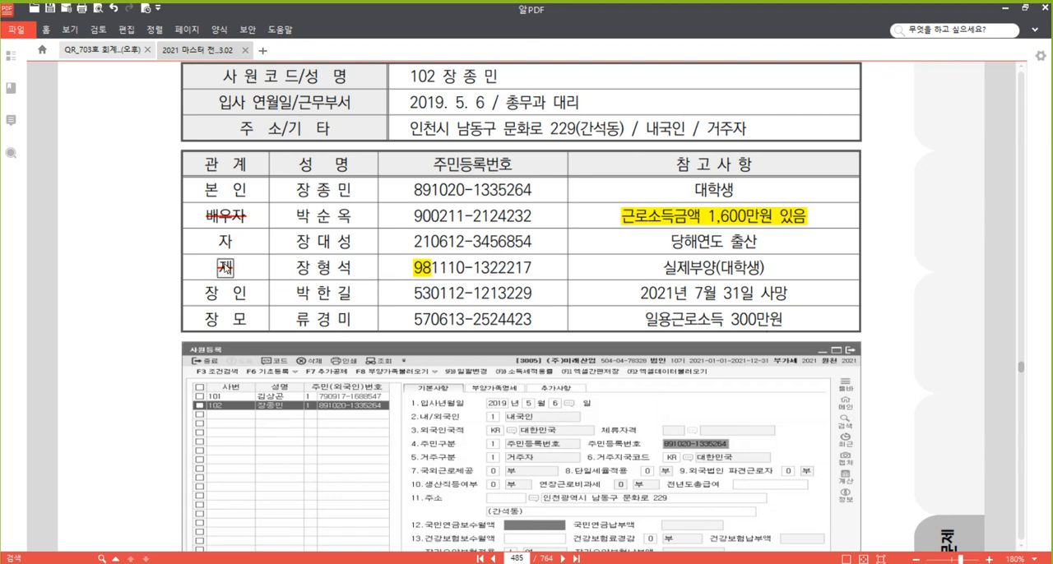
{"action": "left_click", "coordinate": [423, 268]}
{"action": "left_click", "coordinate": [501, 276]}
Switch to KcLep and add the spouse to 부양가족명세 with 연말관계 3, the name, 1:내국인 and the 주민등록번호 from [자료 2]
{"action": "key", "text": "alt+Tab"}
{"action": "left_click", "coordinate": [409, 155]}
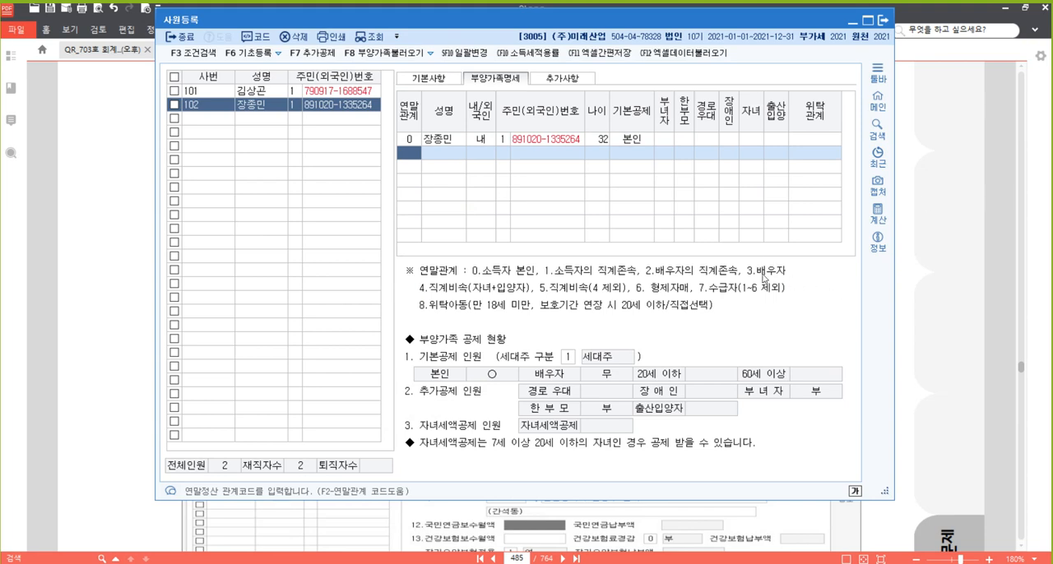
{"action": "type", "text": "3"}
{"action": "key", "text": "Return"}
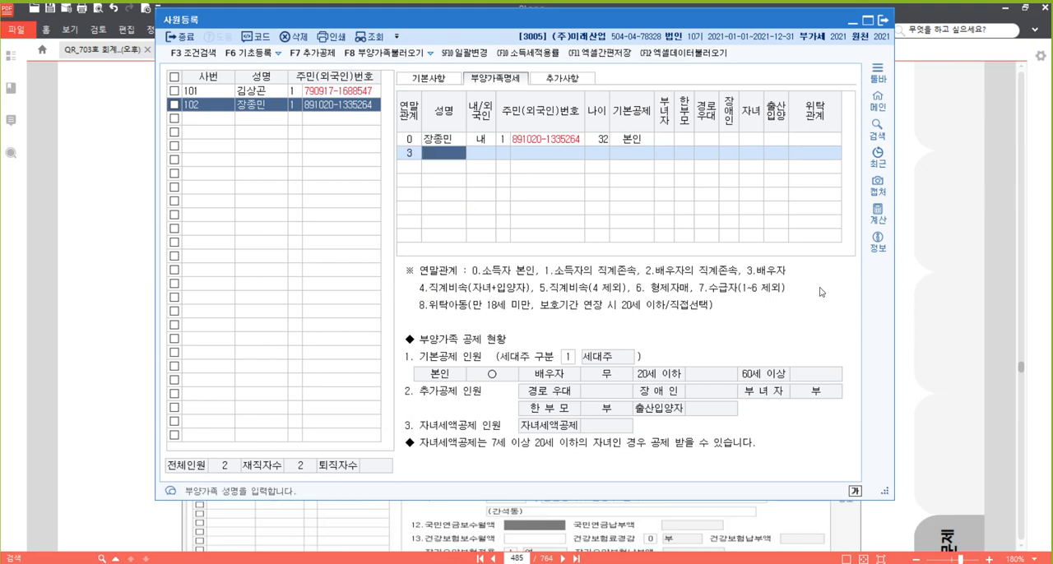
{"action": "key", "text": "Return"}
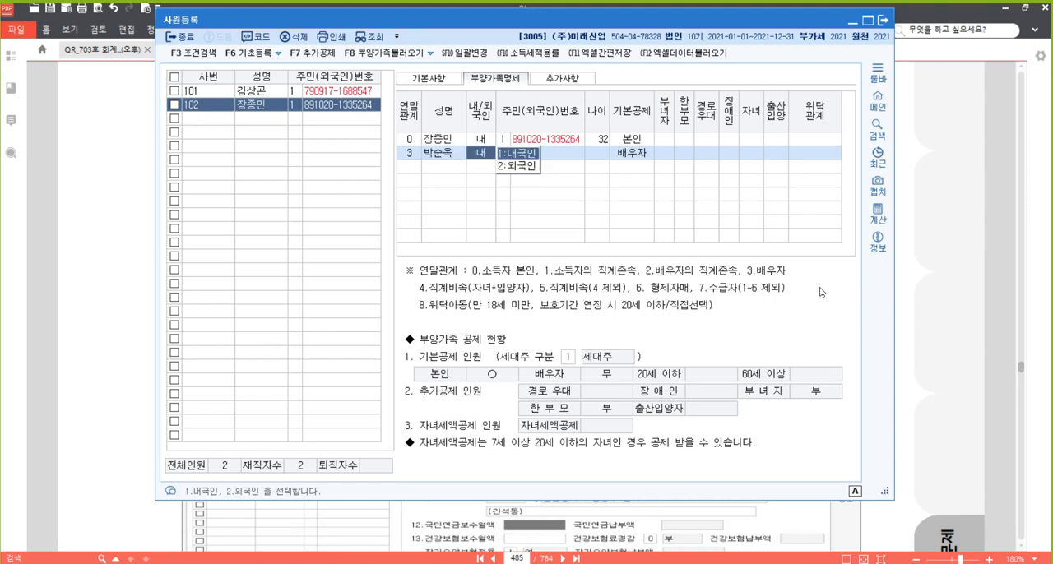
{"action": "key", "text": "Return"}
{"action": "type", "text": "1"}
{"action": "key", "text": "Return"}
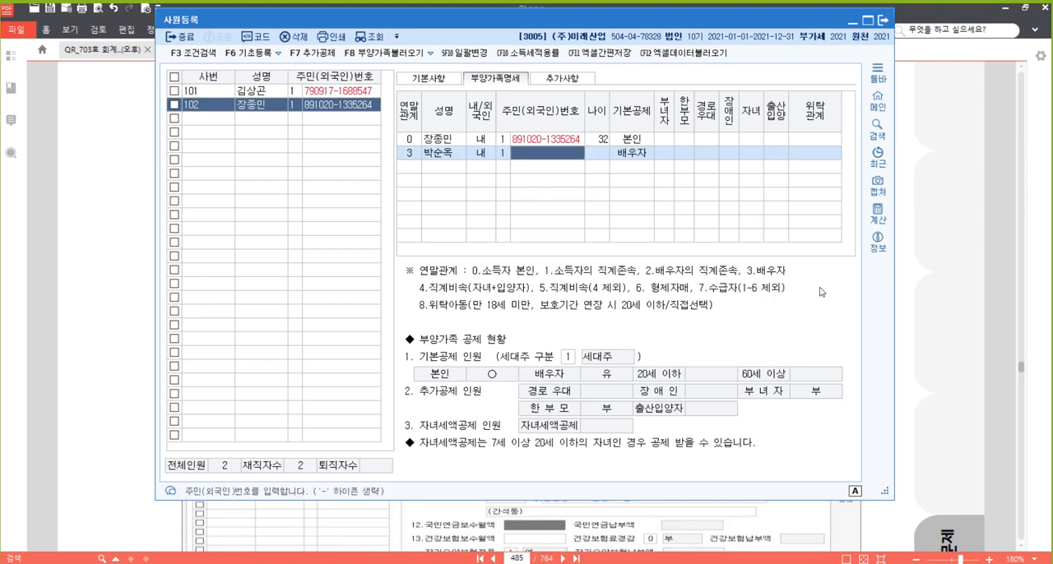
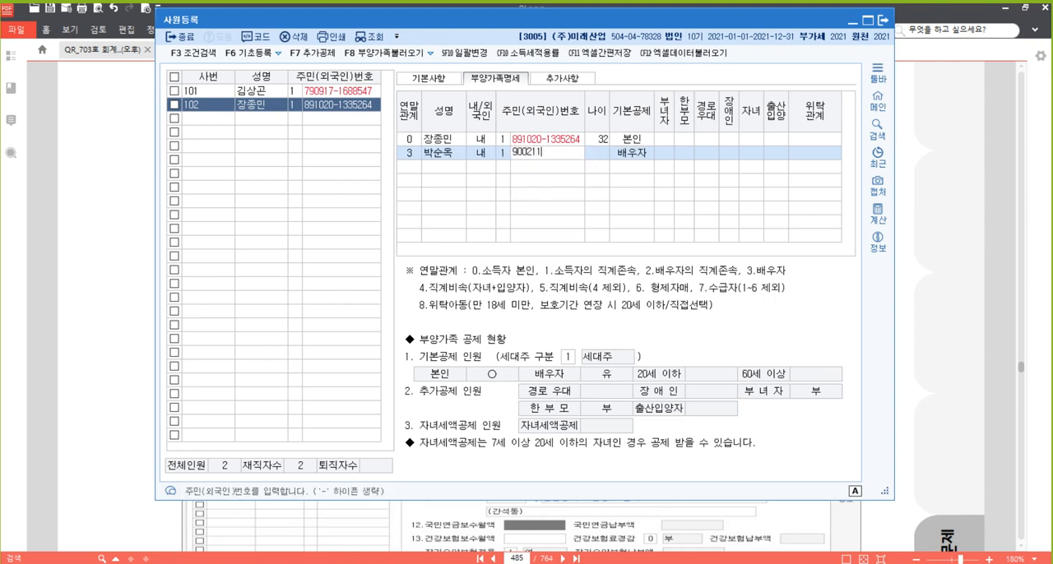
{"action": "key", "text": "Return"}
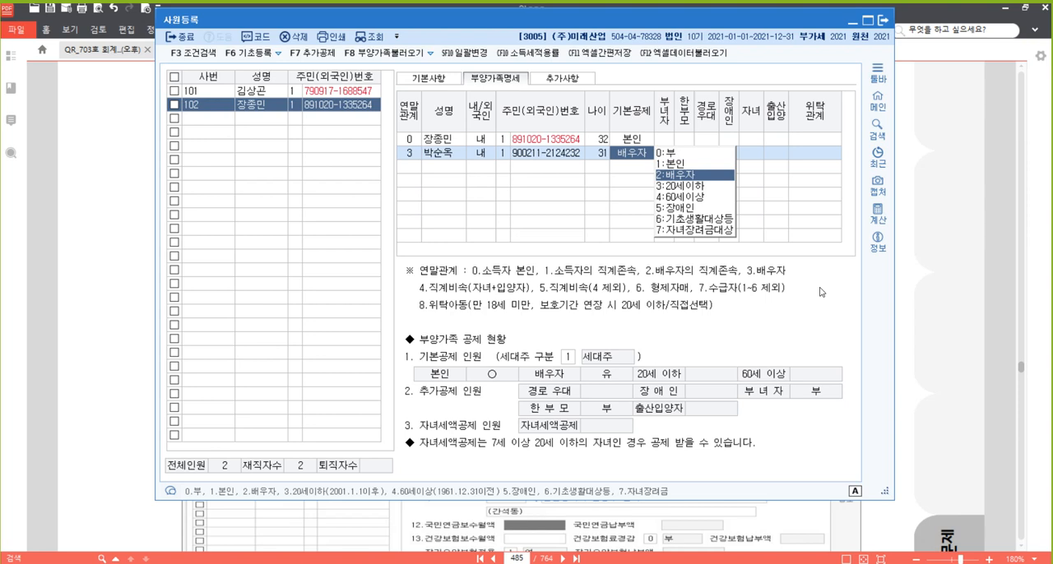
Set the spouse's 기본공제 to 0:부 and leave the remaining deduction columns blank
{"action": "type", "text": "0"}
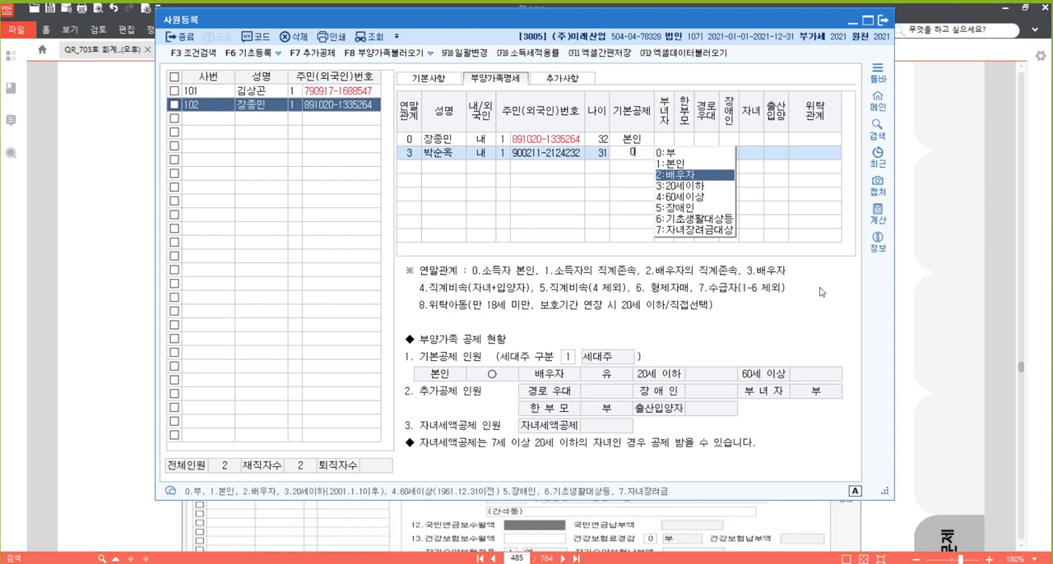
{"action": "key", "text": "Return"}
{"action": "key", "text": "Return"}
{"action": "key", "text": "Return"}
{"action": "key", "text": "Return"}
{"action": "key", "text": "Return"}
{"action": "key", "text": "Return"}
{"action": "key", "text": "Return"}
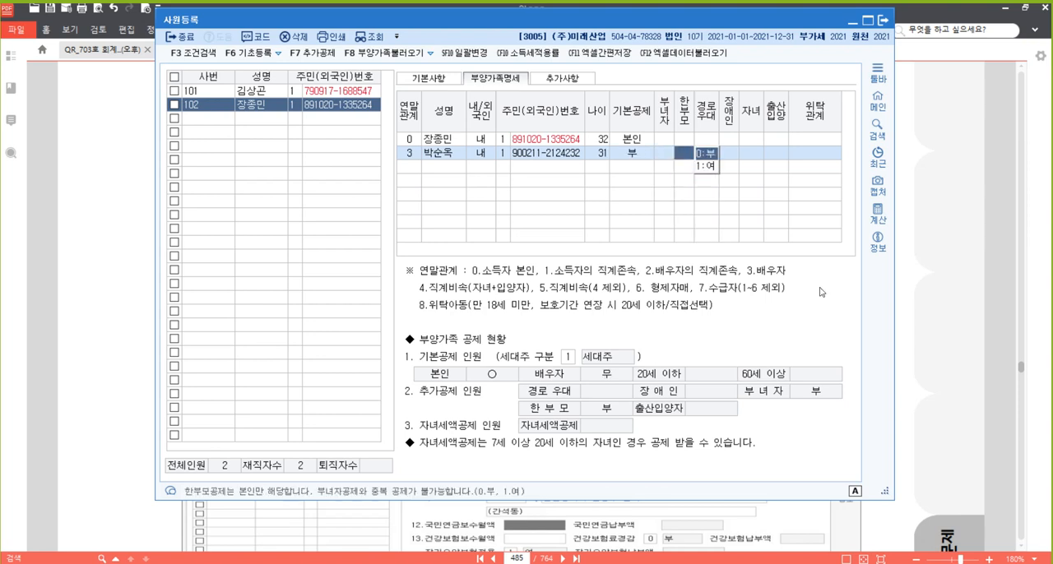
{"action": "key", "text": "Return"}
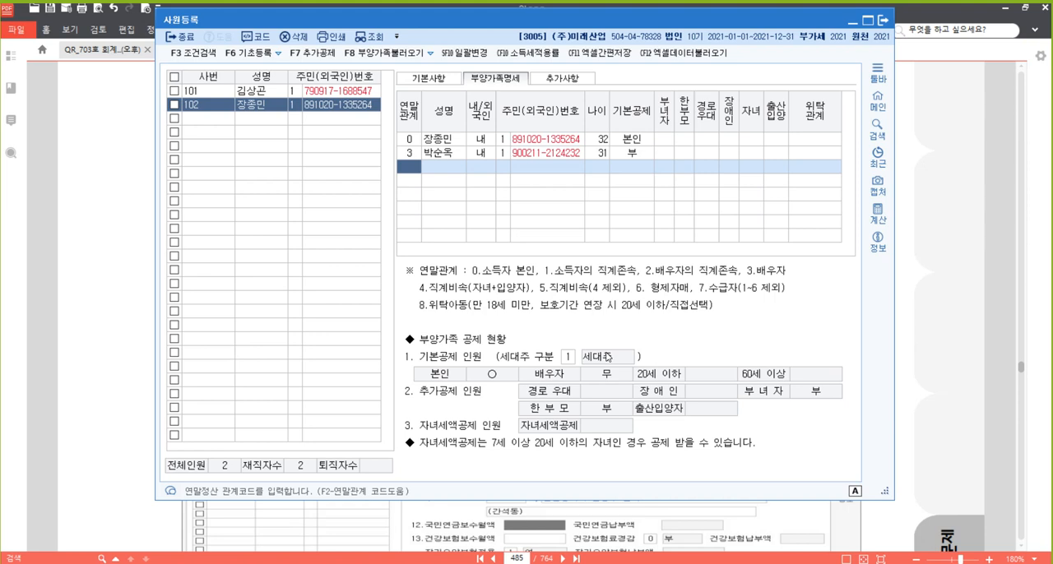
Add the child to 부양가족명세 with 연말관계 4, the name, 내국인 and the 주민등록번호 from [자료 2]
{"action": "key", "text": "Return"}
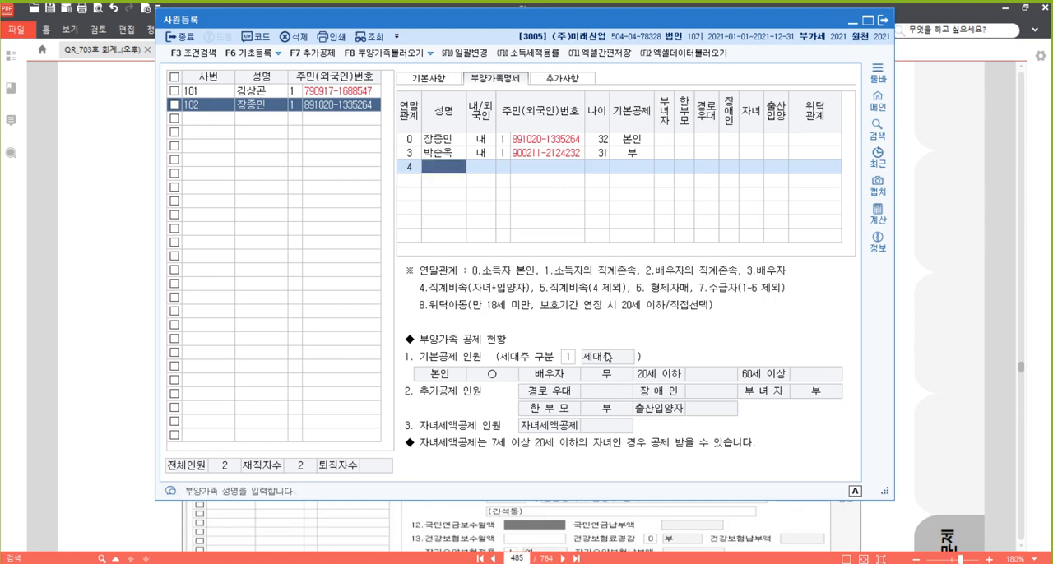
{"action": "key", "text": "Return"}
{"action": "key", "text": "Return"}
{"action": "key", "text": "Return"}
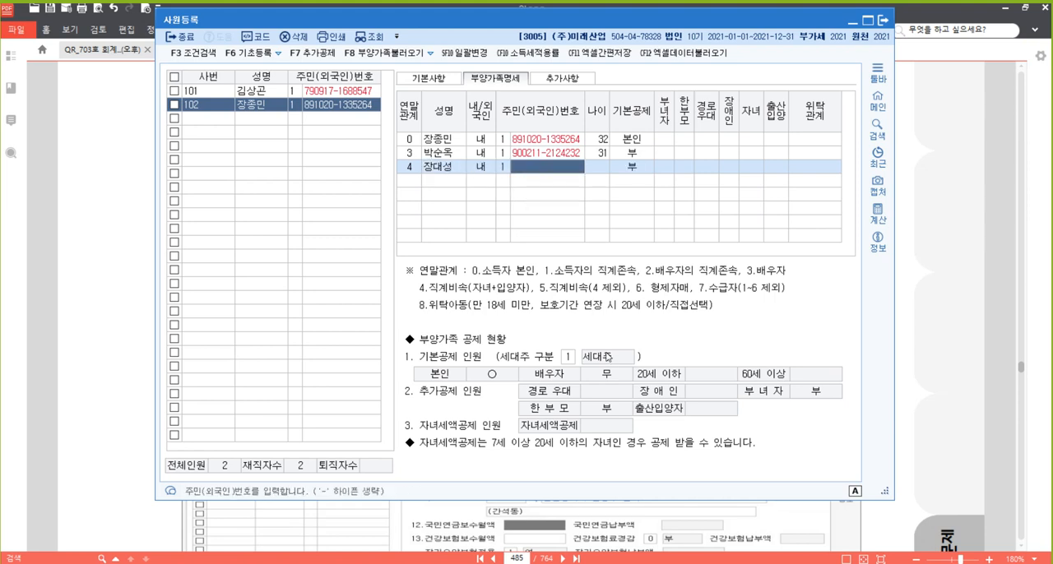
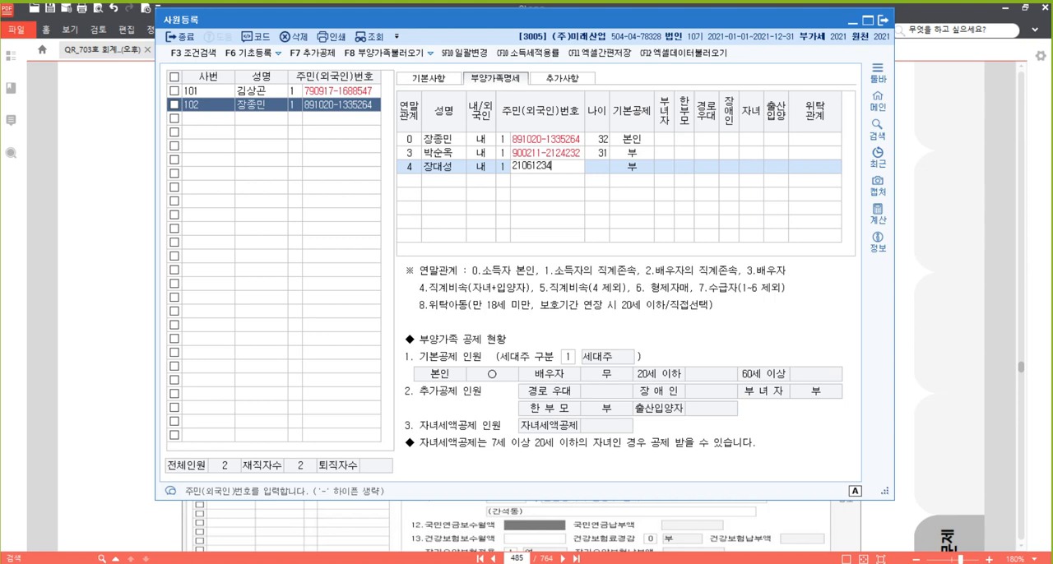
{"action": "key", "text": "Return"}
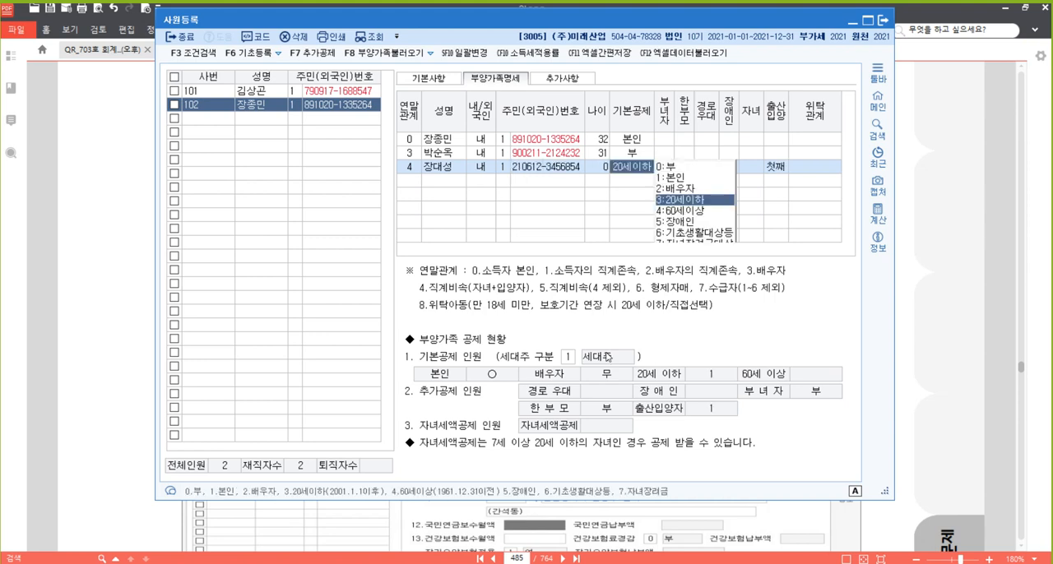
Accept 3:20세이하 as the child's 기본공제, 0:부 for 자녀 and 1:첫째 for 출산입양, leaving 위탁관계 blank
{"action": "key", "text": "Return"}
{"action": "key", "text": "Return"}
{"action": "key", "text": "Return"}
{"action": "key", "text": "Return"}
{"action": "key", "text": "Return"}
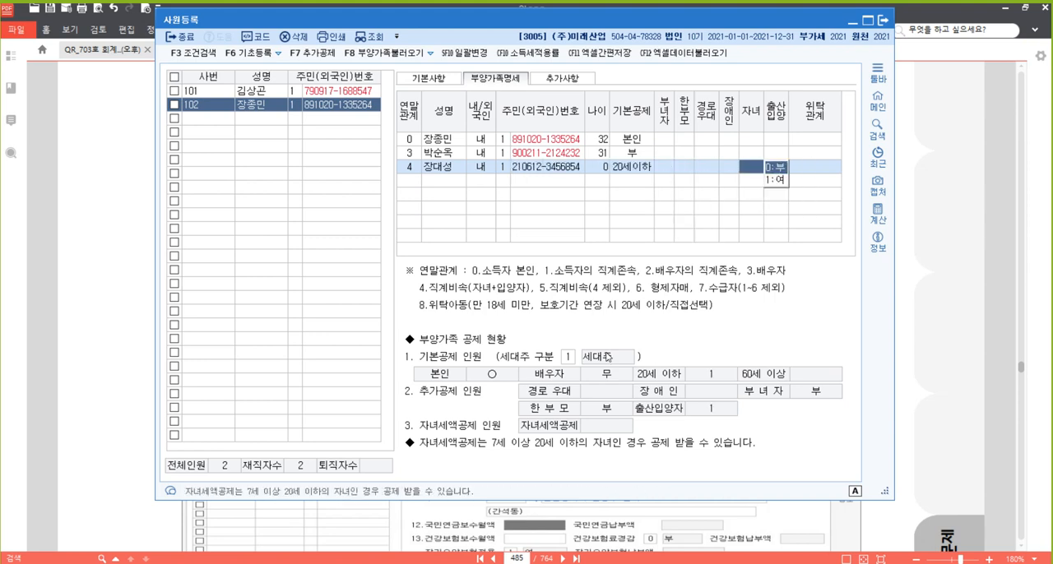
{"action": "key", "text": "Return"}
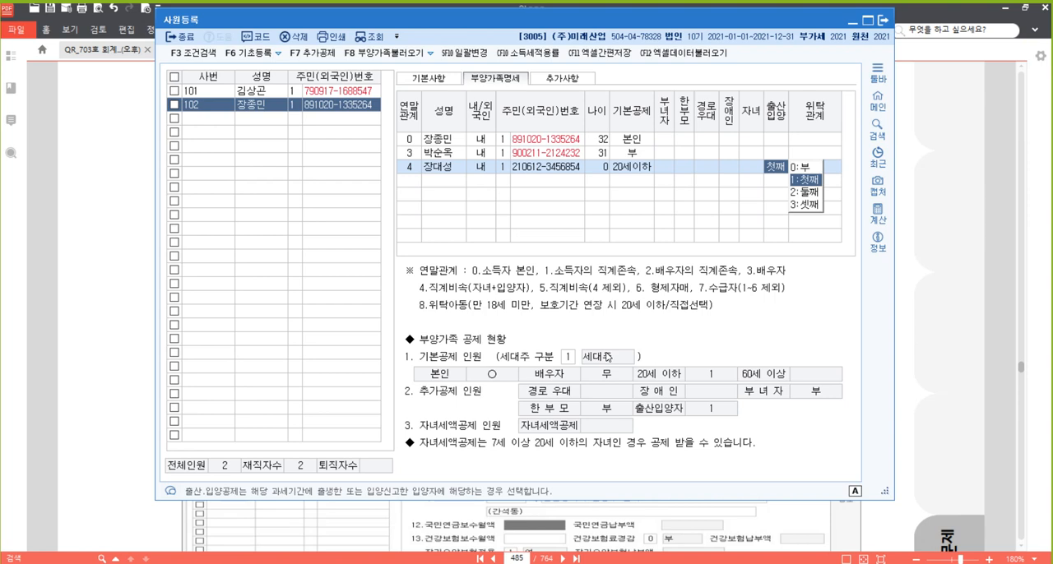
{"action": "key", "text": "Return"}
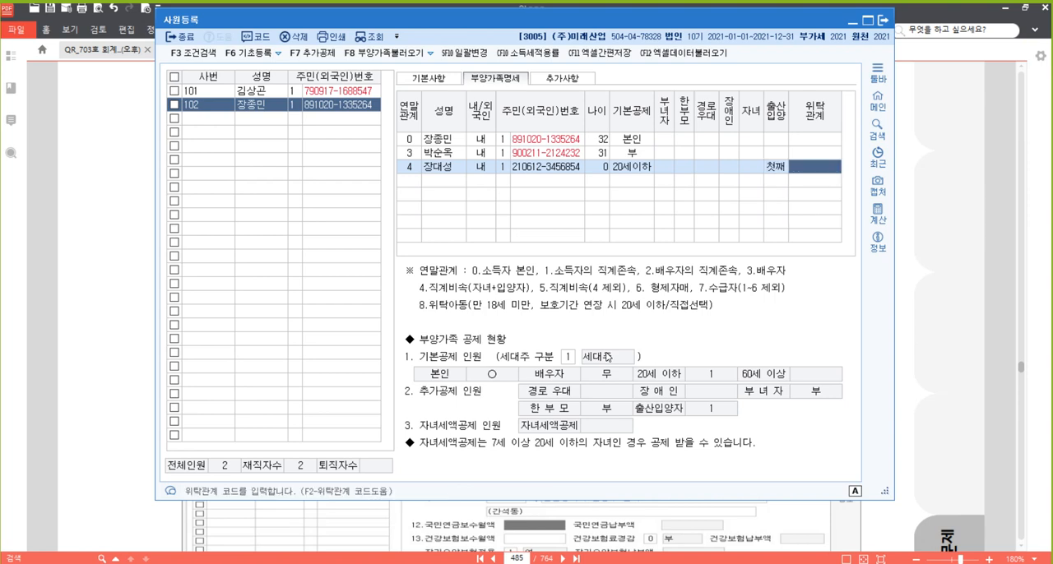
{"action": "key", "text": "Return"}
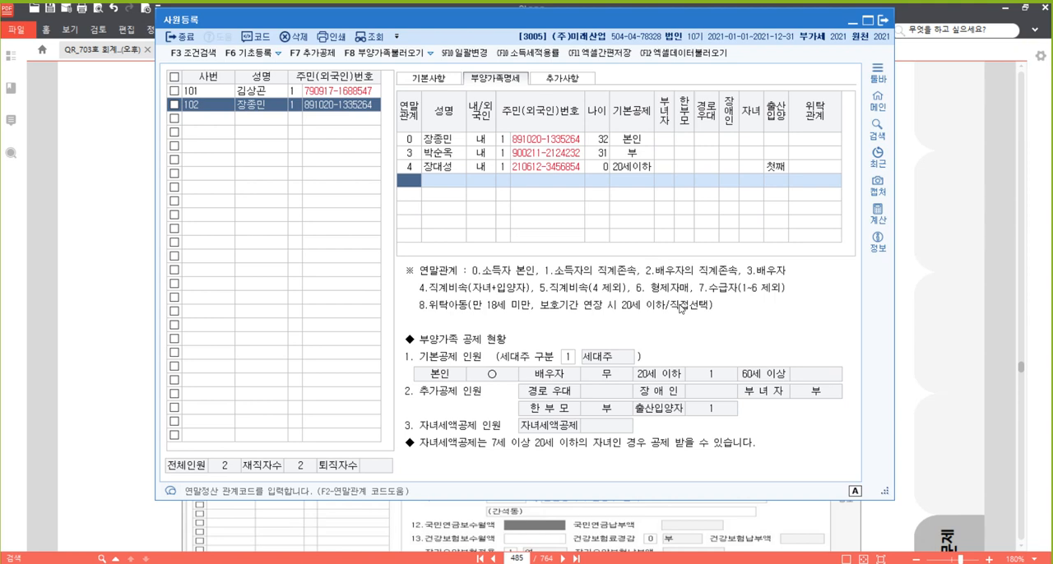
Add the sibling to 부양가족명세 with 연말관계 6, the name, 내국인 and the 주민등록번호 from [자료 2]
{"action": "type", "text": "6"}
{"action": "key", "text": "Return"}
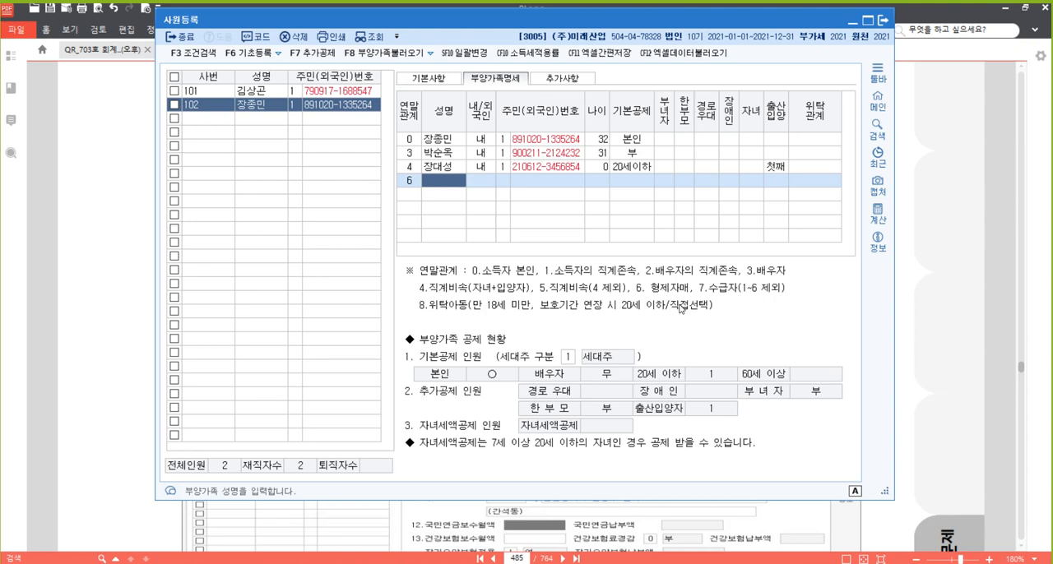
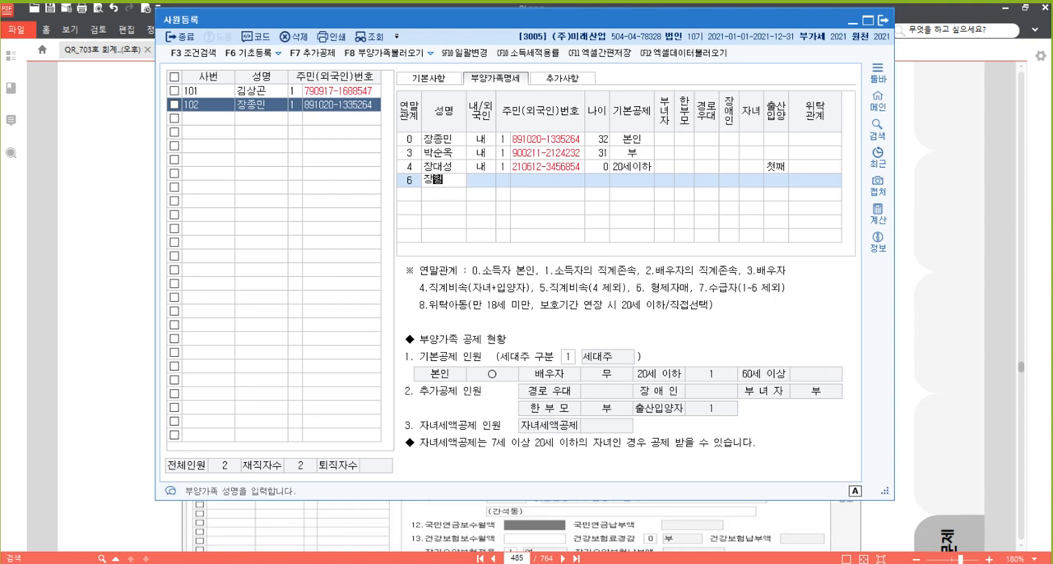
{"action": "key", "text": "Return"}
{"action": "key", "text": "Return"}
{"action": "key", "text": "Return"}
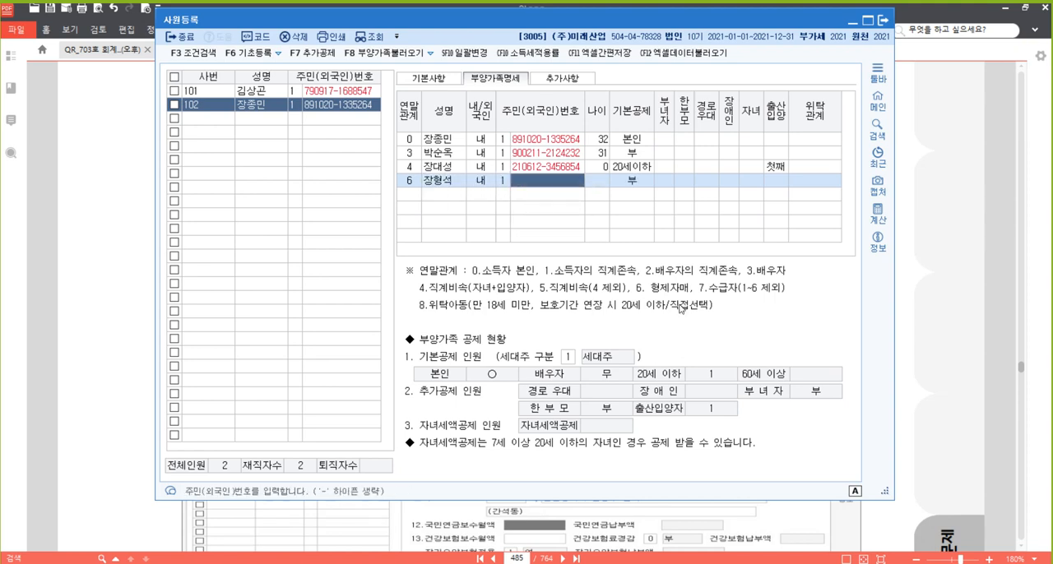
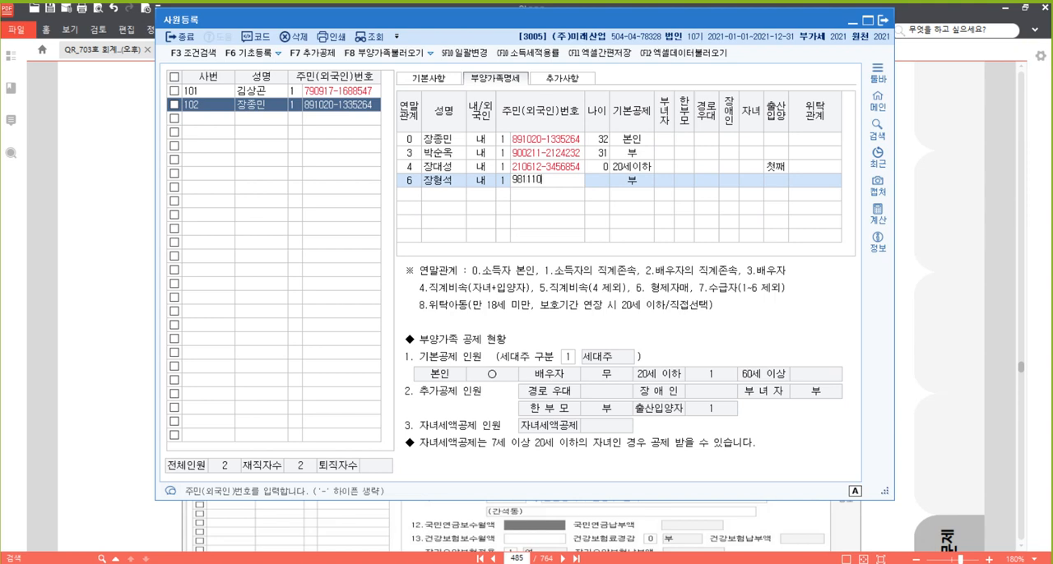
{"action": "key", "text": "Return"}
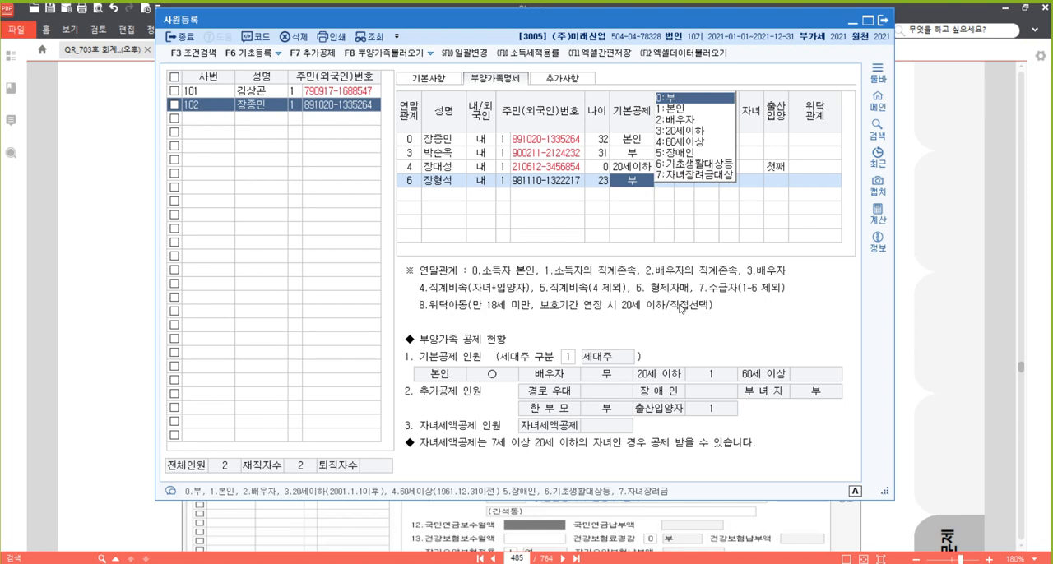
Accept 0:부 as the sibling's 기본공제 and leave the remaining deduction columns blank
{"action": "key", "text": "Return"}
{"action": "key", "text": "Return"}
{"action": "key", "text": "Return"}
{"action": "key", "text": "Return"}
{"action": "key", "text": "Return"}
{"action": "key", "text": "Return"}
{"action": "key", "text": "Return"}
{"action": "key", "text": "Return"}
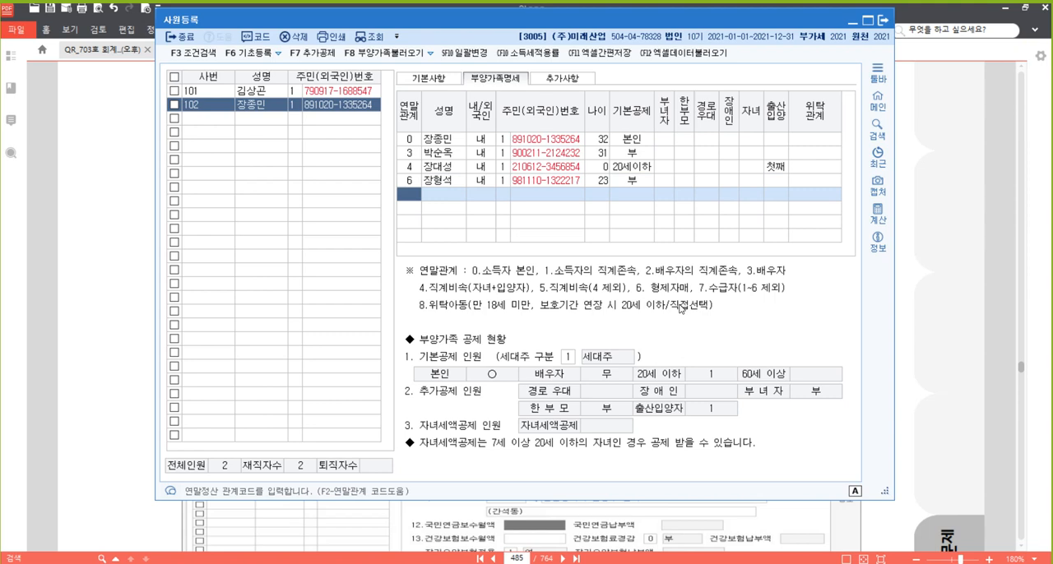
Add the spouse's father to 부양가족명세 with 연말관계 2, the name, 내국인, 1:주민등록번호 and the registration number from [자료 2]
{"action": "type", "text": "2"}
{"action": "key", "text": "Return"}
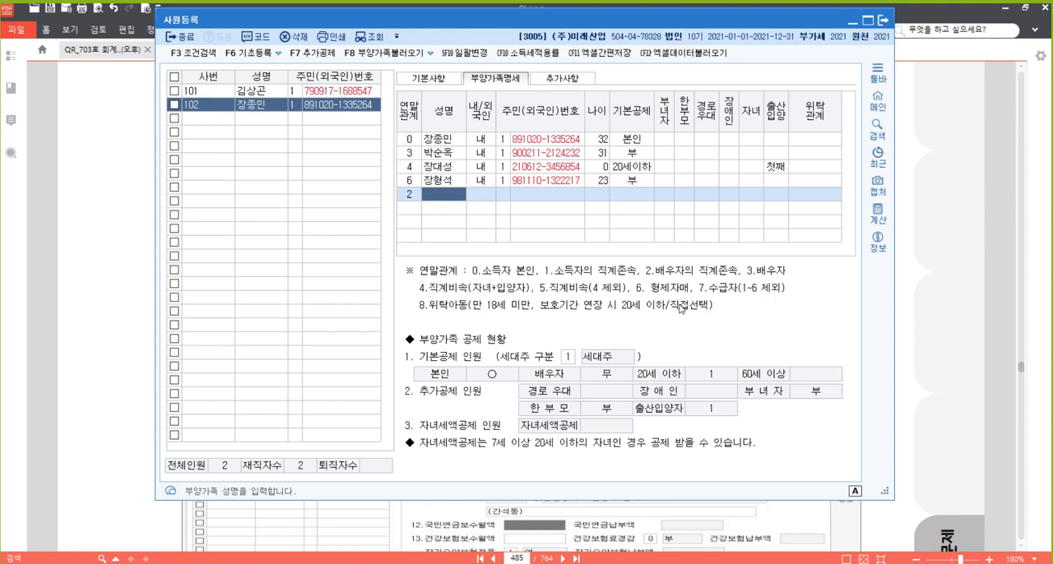
{"action": "key", "text": "Return"}
{"action": "key", "text": "Return"}
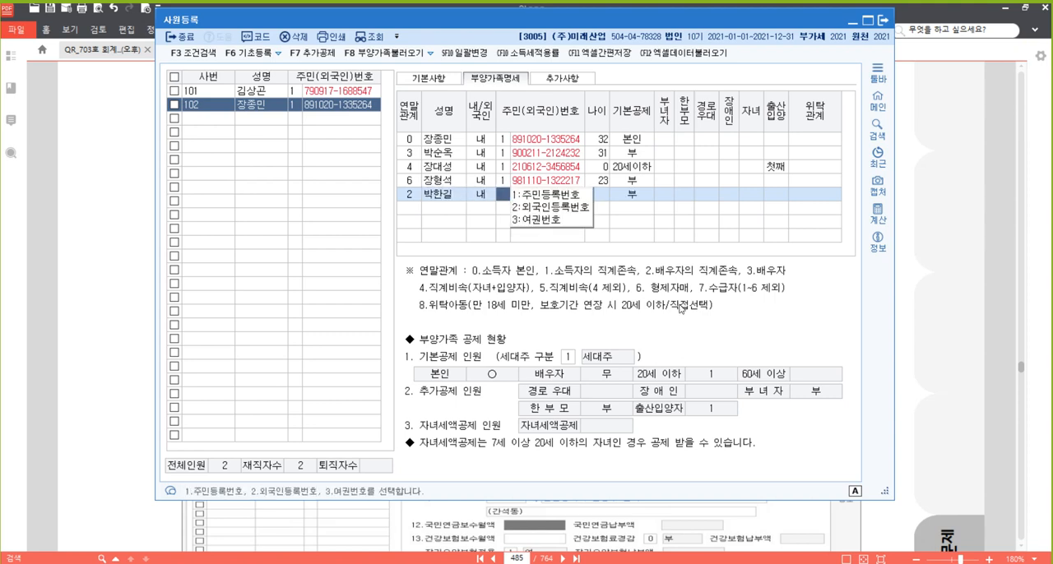
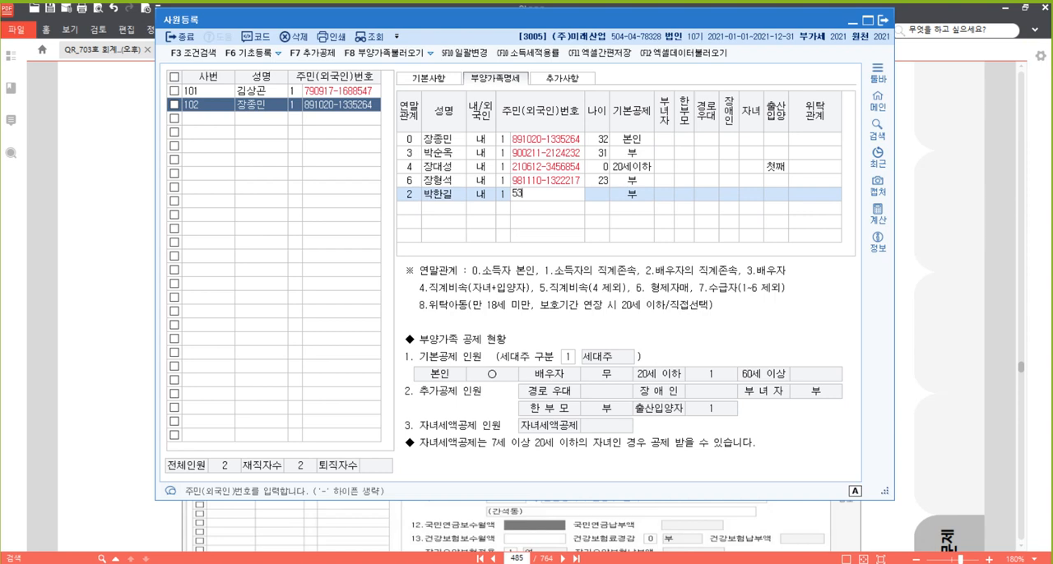
{"action": "key", "text": "Return"}
{"action": "key", "text": "Return"}
{"action": "key", "text": "Return"}
{"action": "key", "text": "Return"}
{"action": "key", "text": "Return"}
{"action": "key", "text": "Return"}
{"action": "key", "text": "Return"}
{"action": "key", "text": "Return"}
{"action": "key", "text": "Return"}
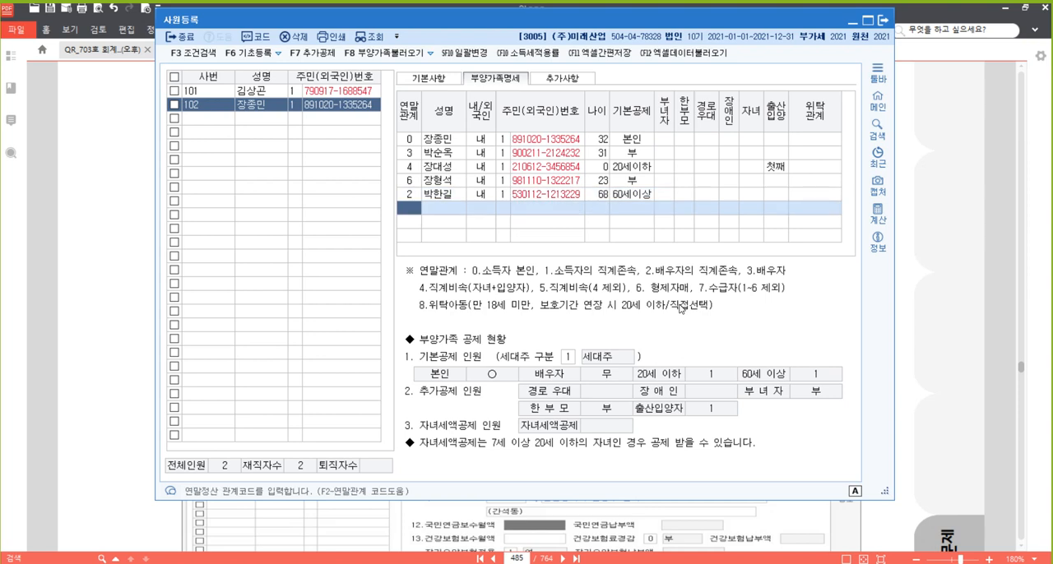
Add the spouse's mother to 부양가족명세 with 연말관계 2, the name, 1:내국인 and the 주민등록번호 from [자료 2]
{"action": "type", "text": "2"}
{"action": "key", "text": "Return"}
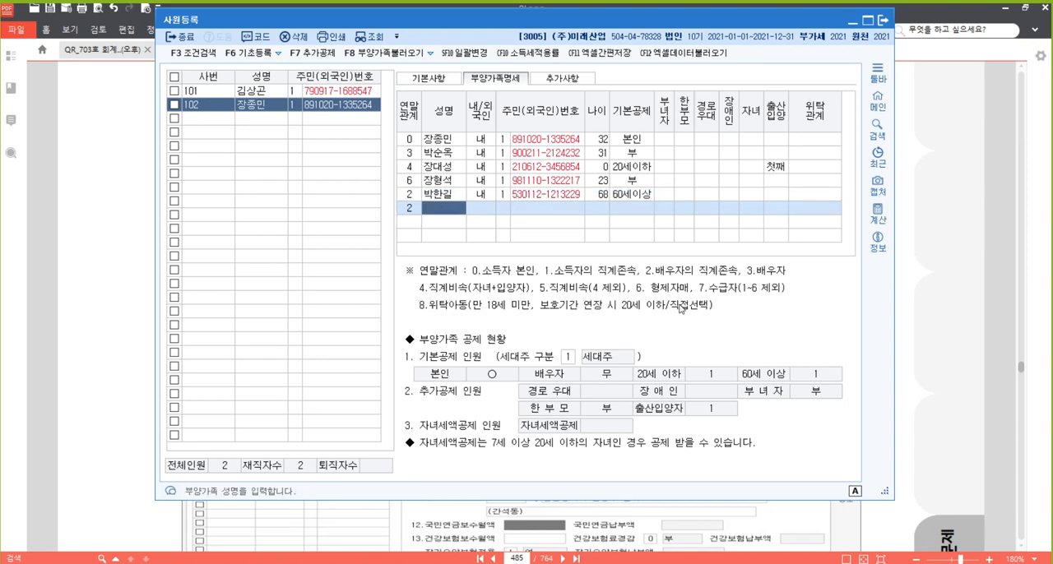
{"action": "key", "text": "Return"}
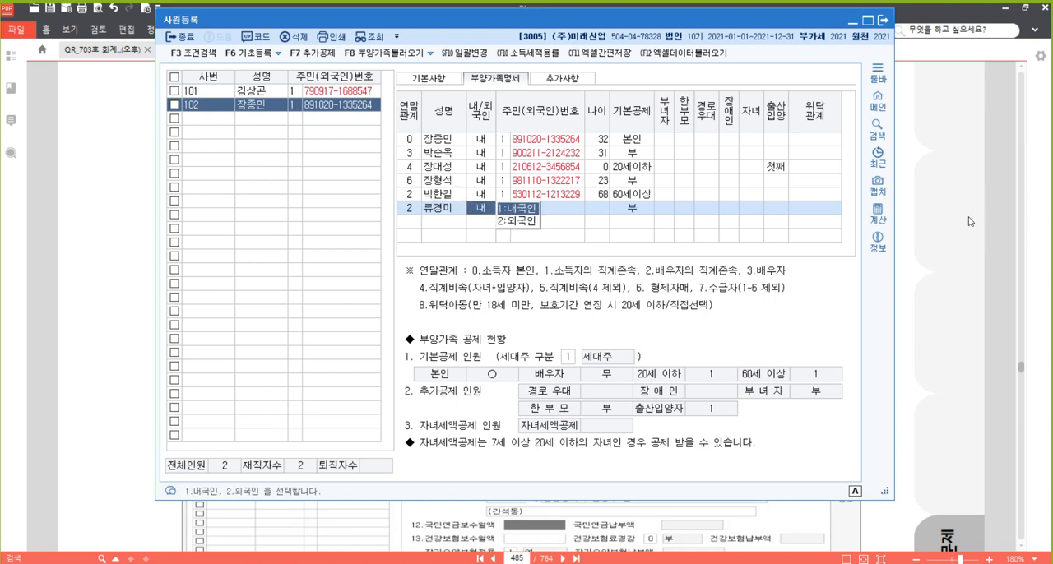
{"action": "key", "text": "Return"}
{"action": "key", "text": "Return"}
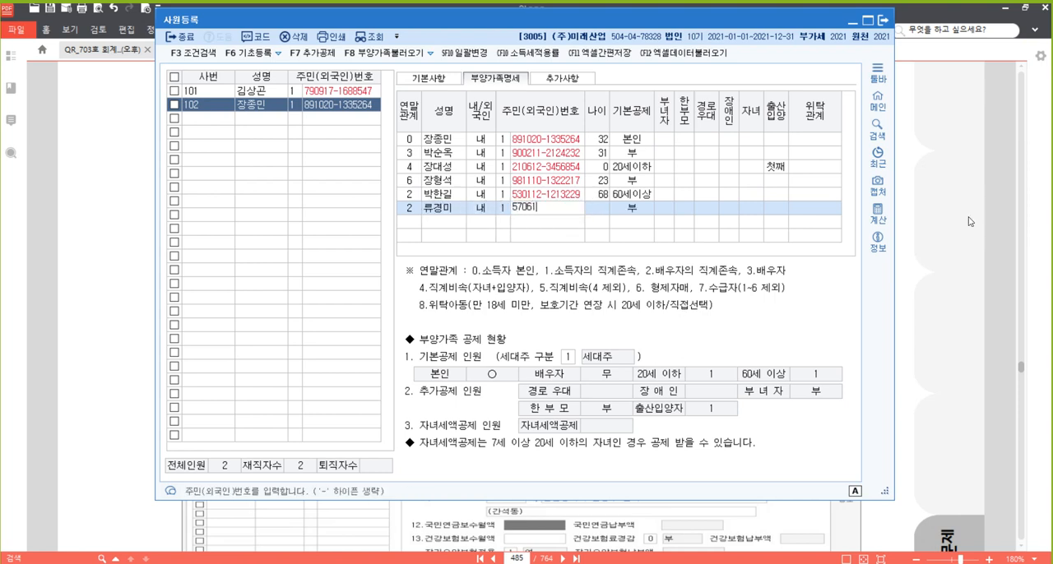
{"action": "key", "text": "Return"}
{"action": "key", "text": "Return"}
{"action": "key", "text": "Return"}
{"action": "key", "text": "Return"}
{"action": "key", "text": "Return"}
{"action": "key", "text": "Return"}
{"action": "key", "text": "Return"}
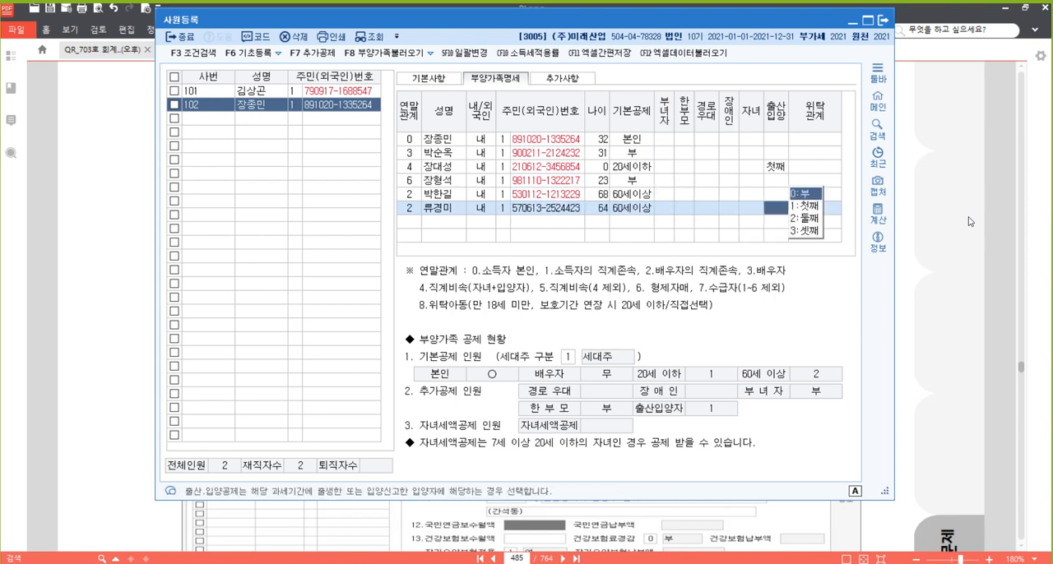
Accept 60세이상 as the spouse's mother's 기본공제 and complete her row with 출산입양 and 위탁관계 blank
{"action": "key", "text": "Return"}
{"action": "key", "text": "Return"}
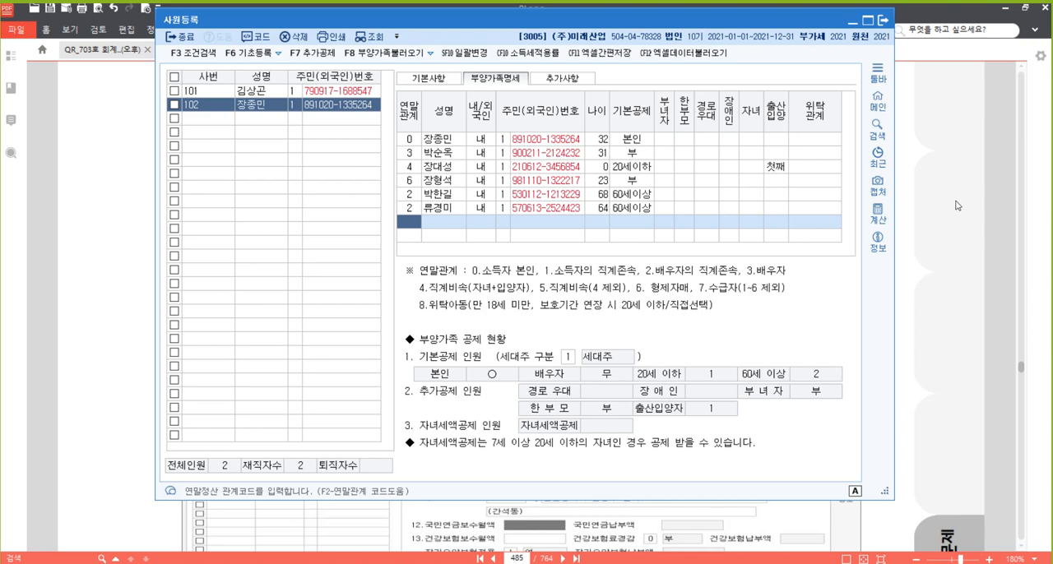
Select the empty employee row below 102 in 기본사항, and switch to 알PDF to consult [자료 3] for employee 103
{"action": "left_click", "coordinate": [444, 82]}
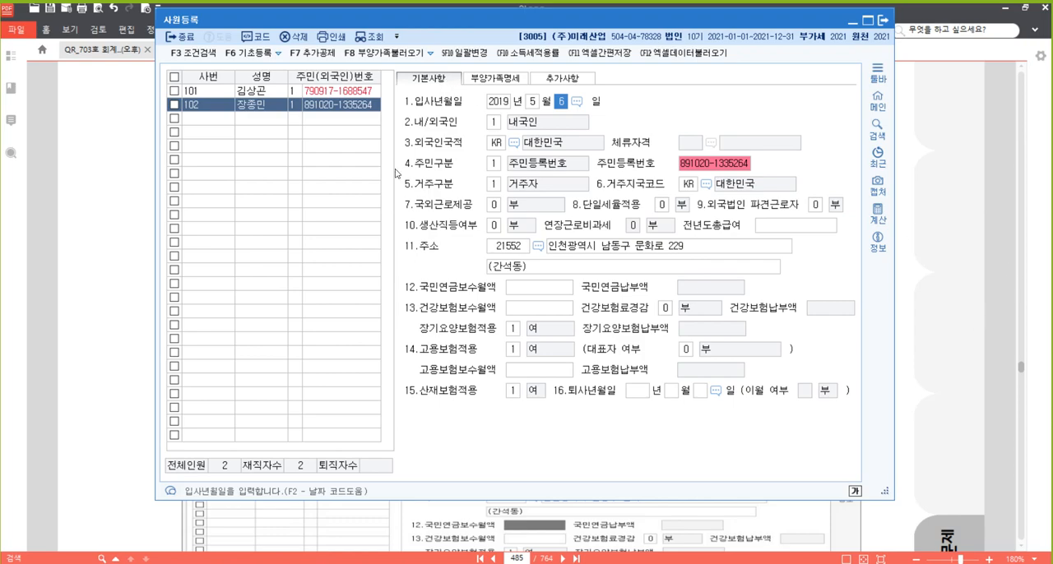
{"action": "left_click", "coordinate": [207, 121]}
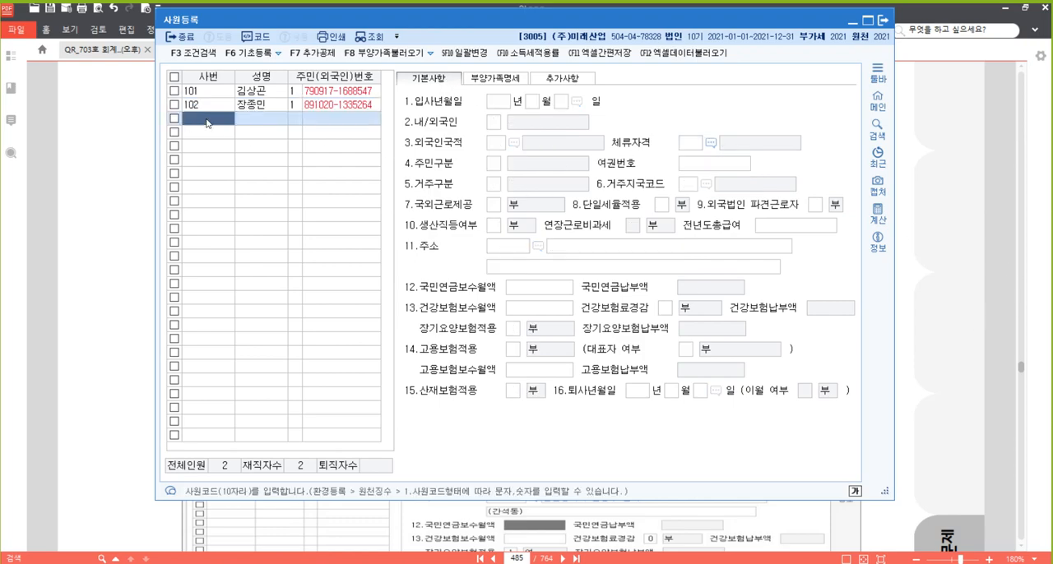
{"action": "left_click", "coordinate": [947, 333]}
{"action": "scroll", "coordinate": [925, 326], "scroll_direction": "down", "scroll_amount": 10}
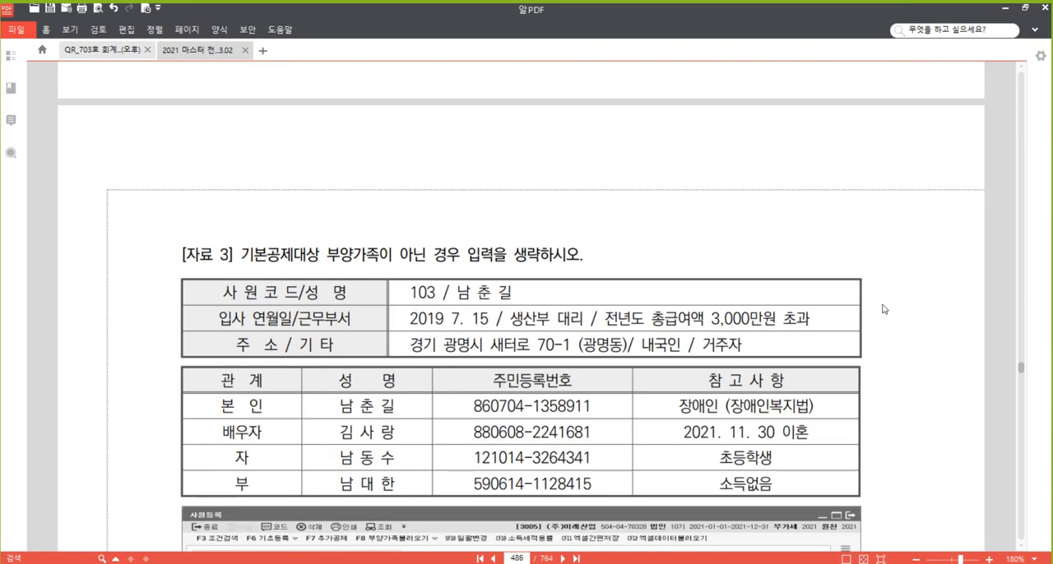
{"action": "scroll", "coordinate": [870, 314], "scroll_direction": "up", "scroll_amount": 1}
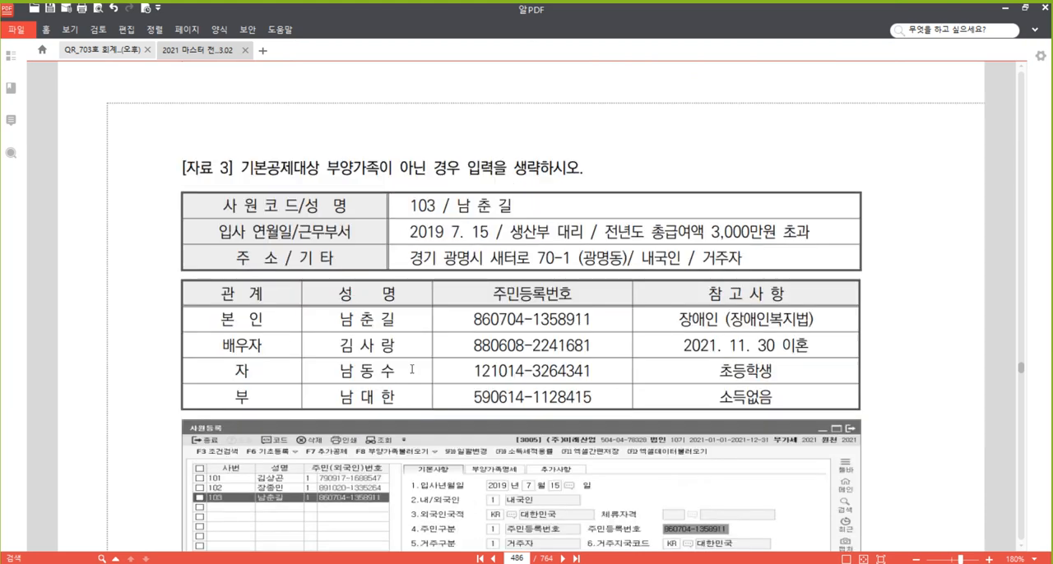